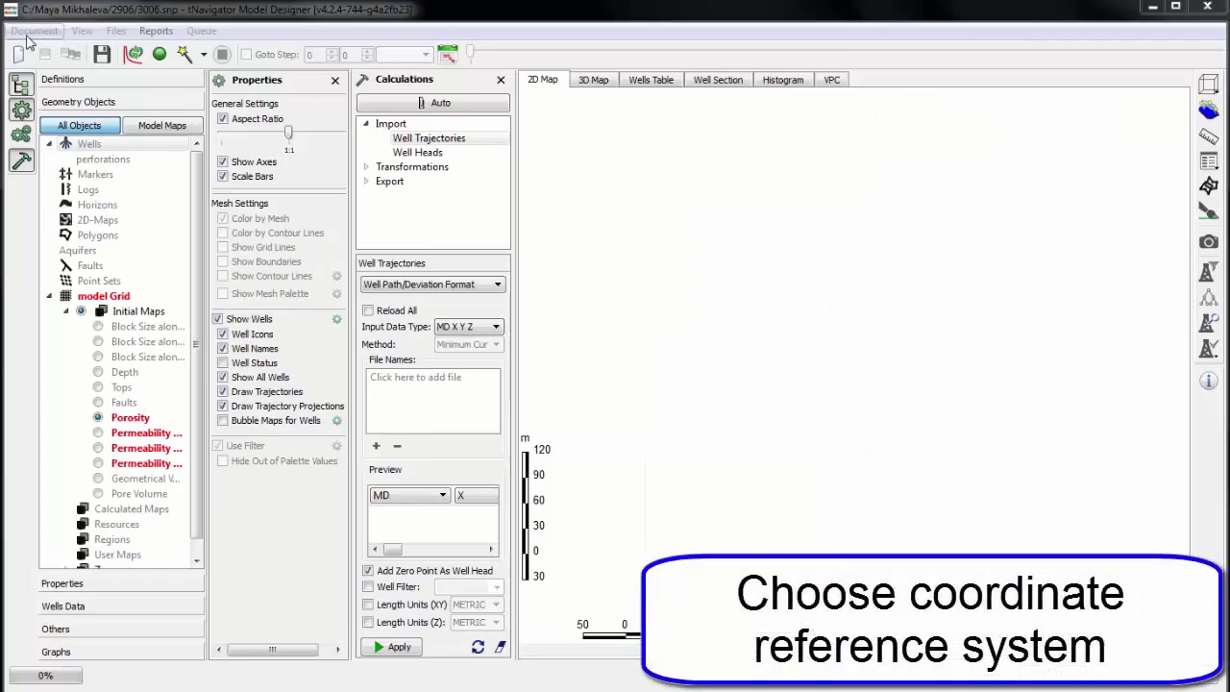
In Document Settings, choose NAD83 / Texas North (ftUS), EPSG 2275, as the coordinate system.
left_click(31, 33)
left_click(49, 266)
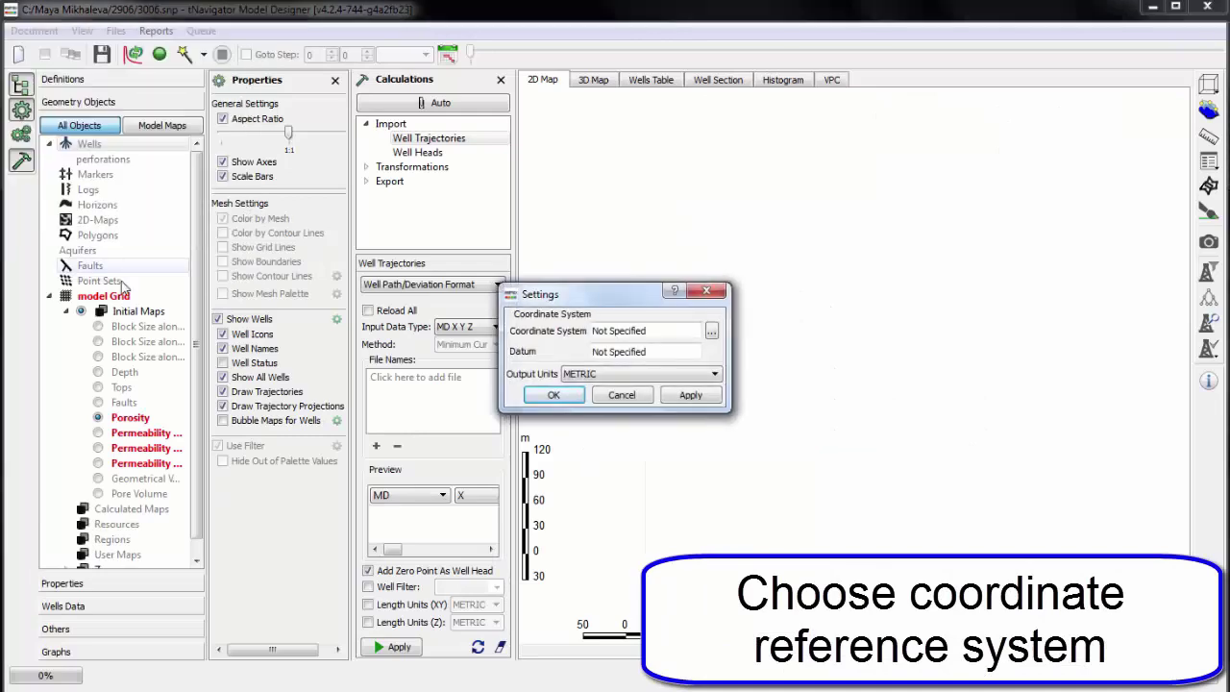
left_click(712, 333)
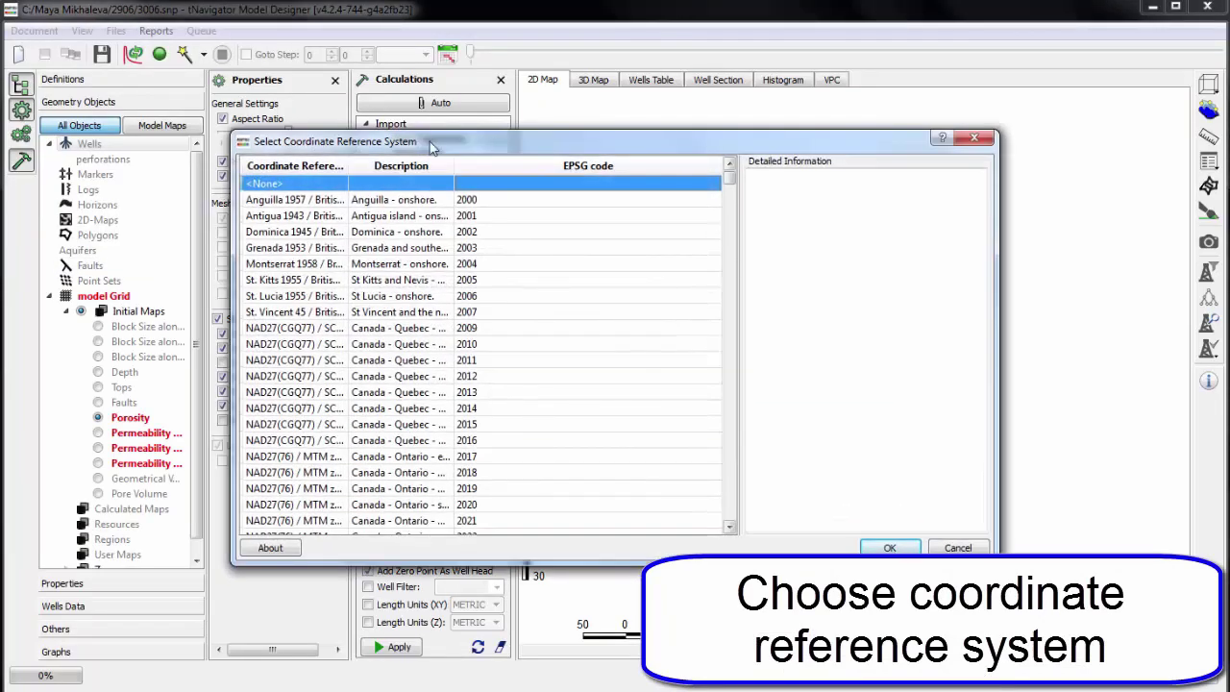
left_click_drag(456, 166, 733, 202)
left_click(538, 394)
scroll(537, 400, "down", 1)
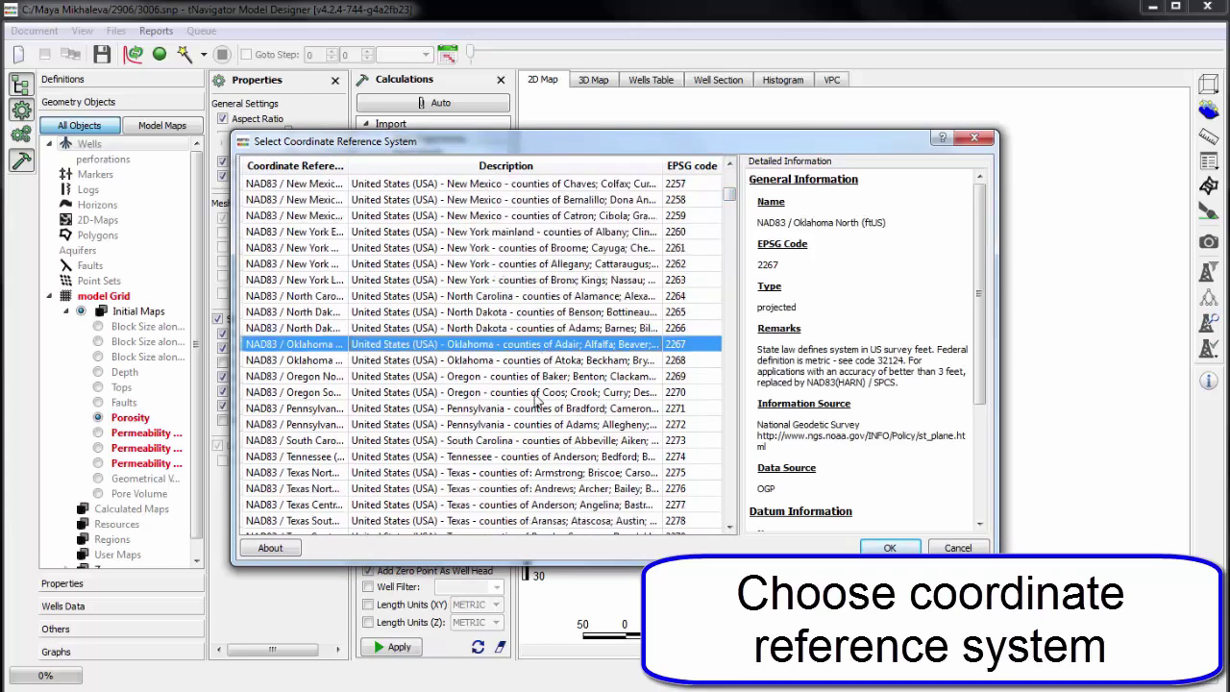
left_click(527, 473)
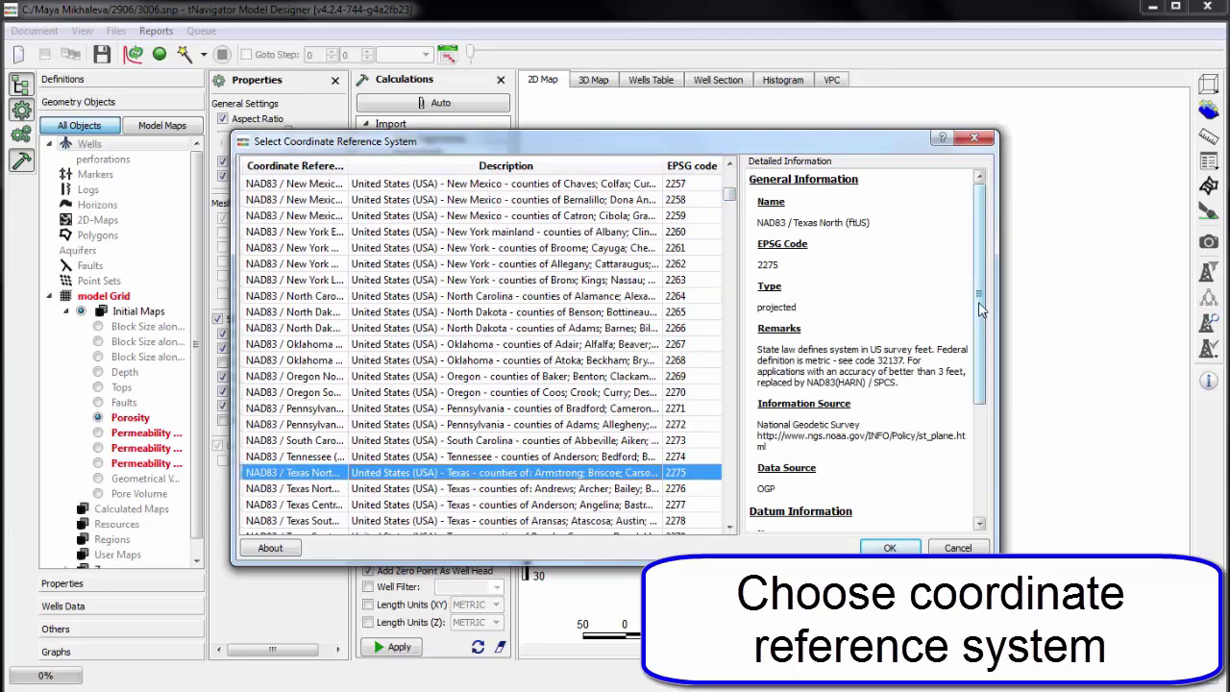
left_click_drag(981, 307, 988, 437)
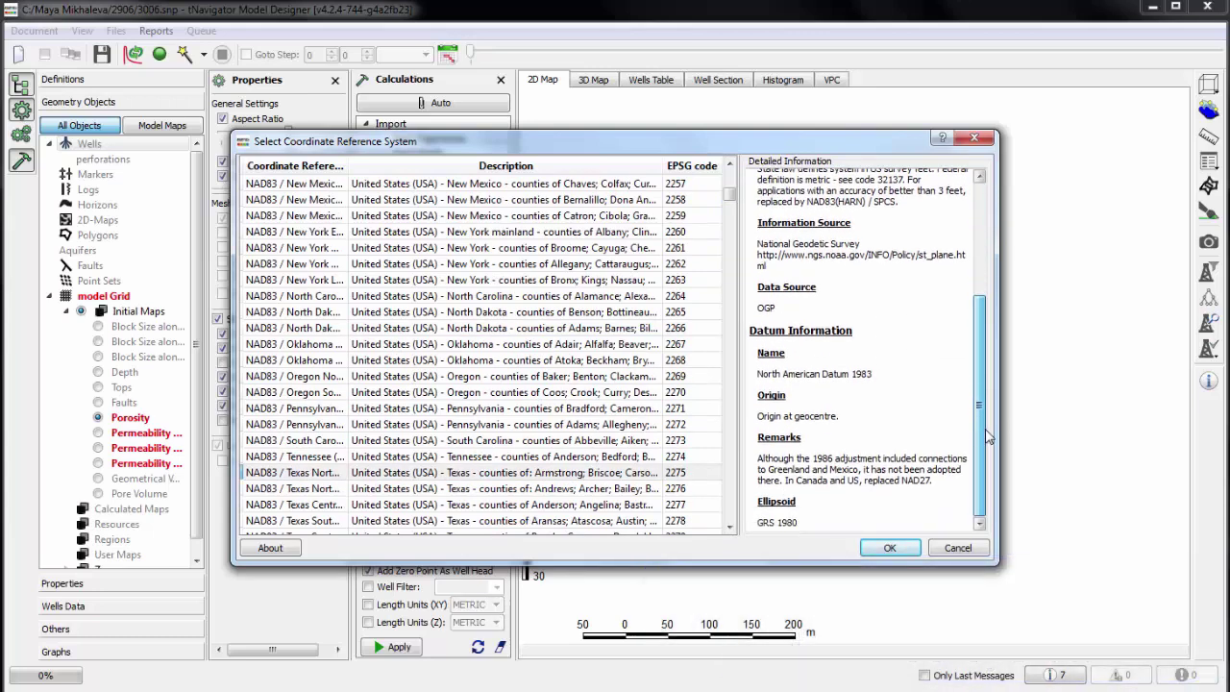
left_click(892, 548)
left_click(549, 392)
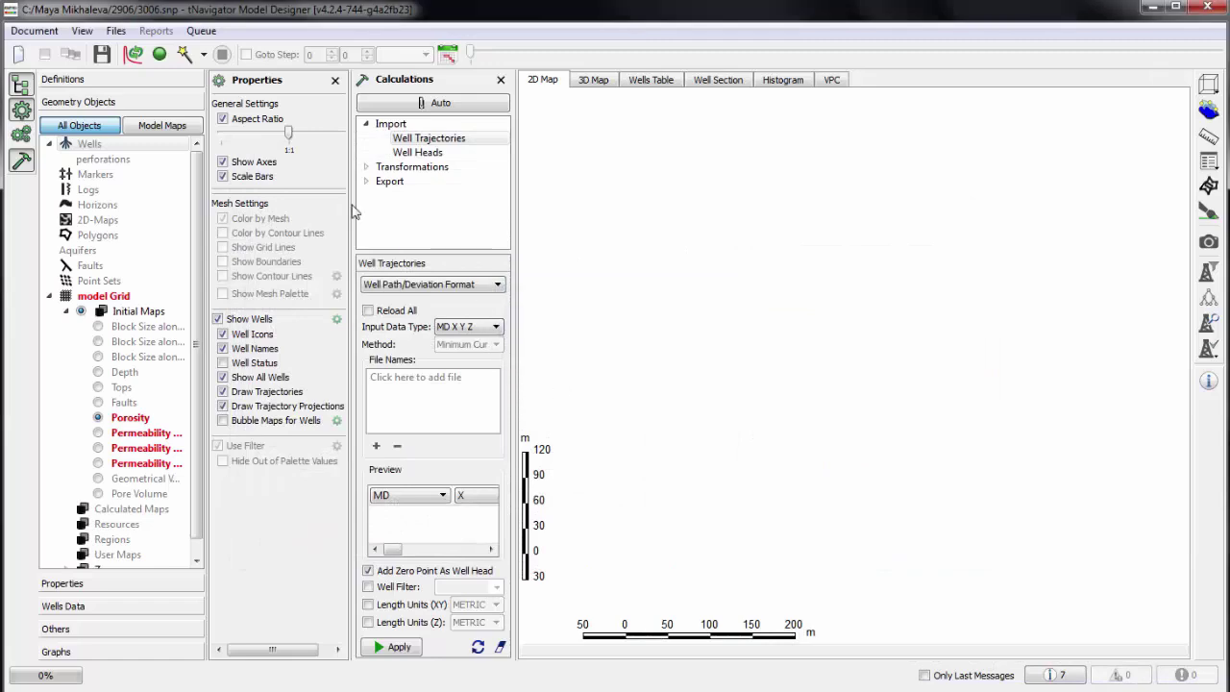
Import all 23 .dev well trajectory files into the model.
left_click(458, 377)
left_click(312, 137)
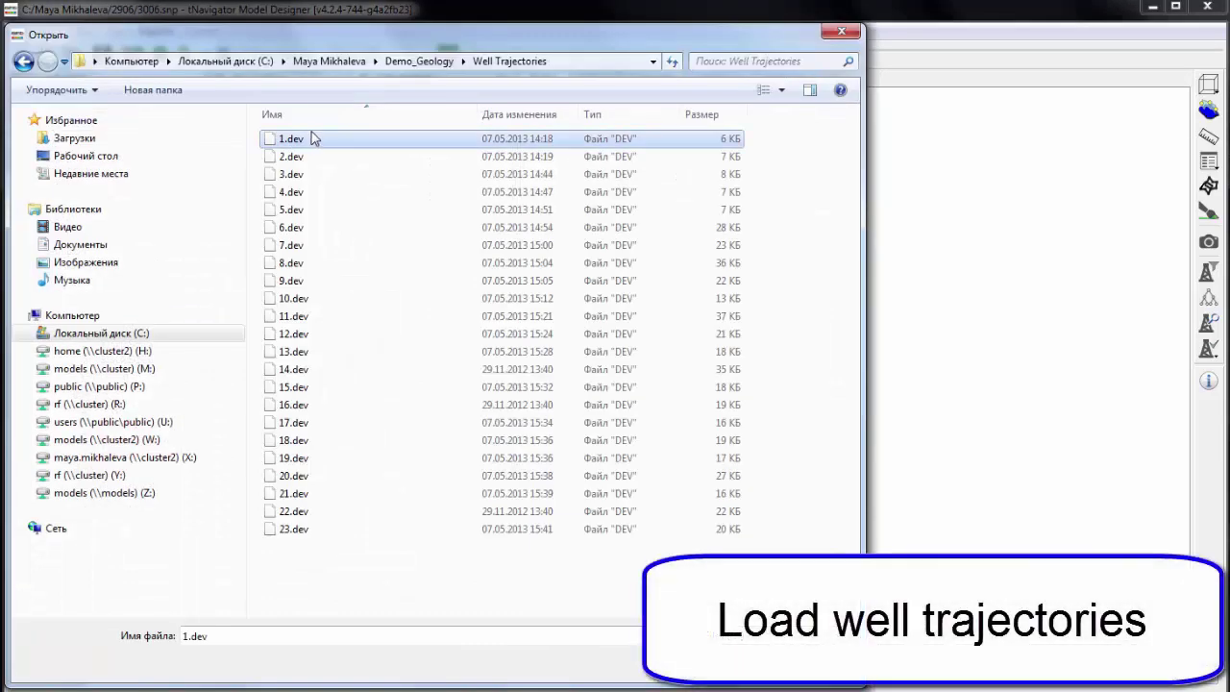
key("ctrl+a")
key("Return")
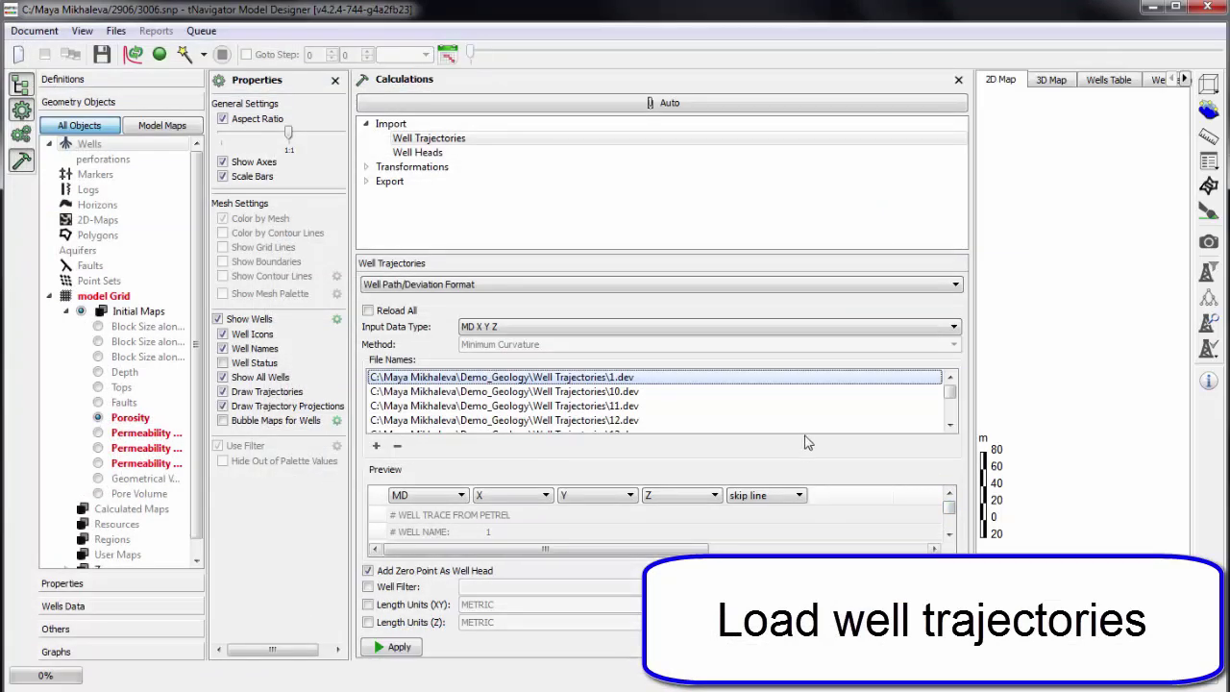
left_click_drag(950, 473, 949, 485)
scroll(929, 498, "down", 4)
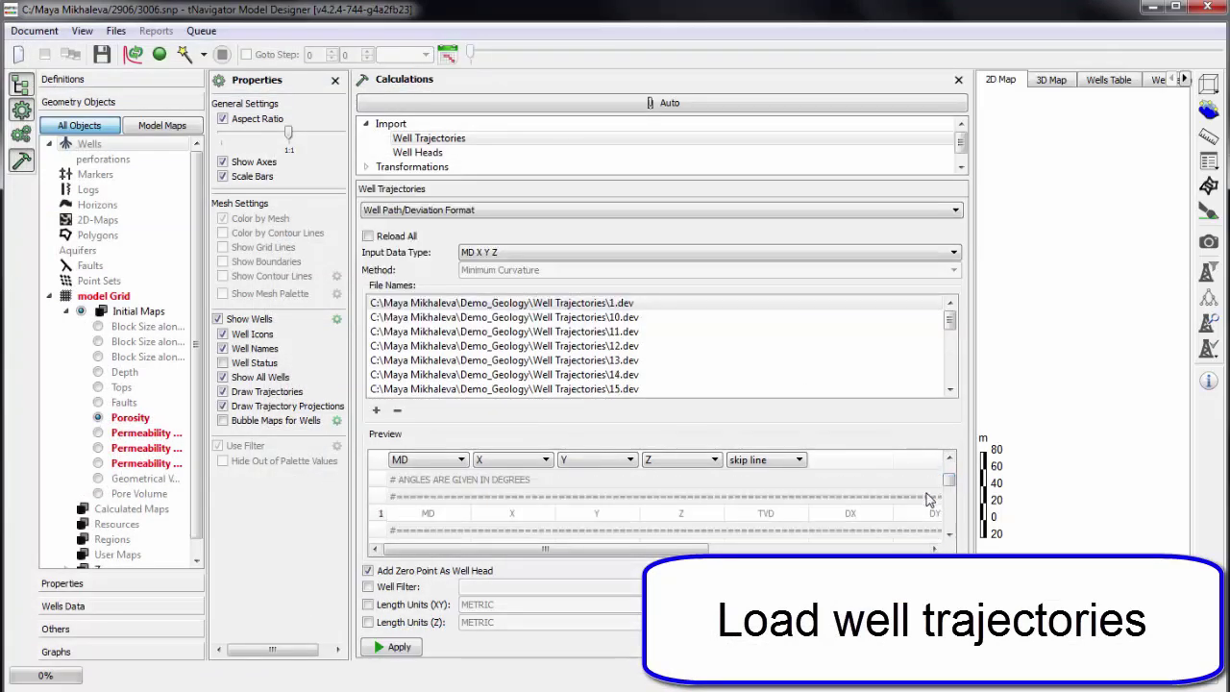
left_click(414, 650)
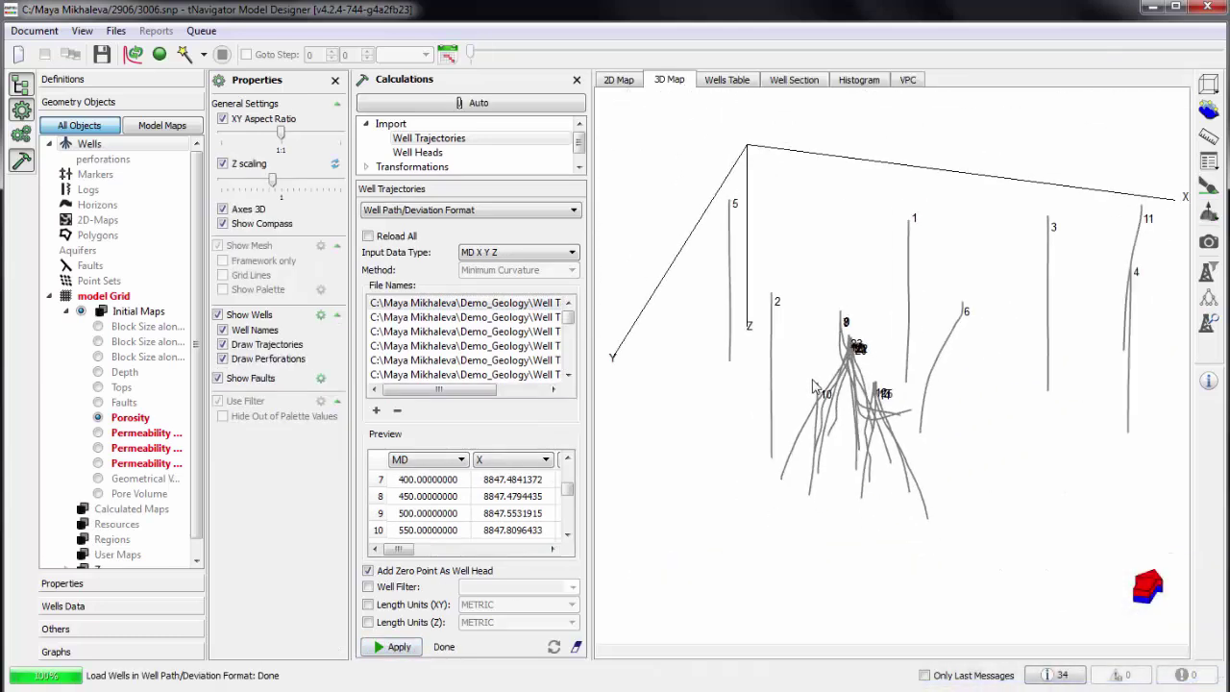
Reposition the well name labels to 1190.85 m depth in the Wells advanced properties.
left_click_drag(813, 386, 826, 393)
left_click(334, 80)
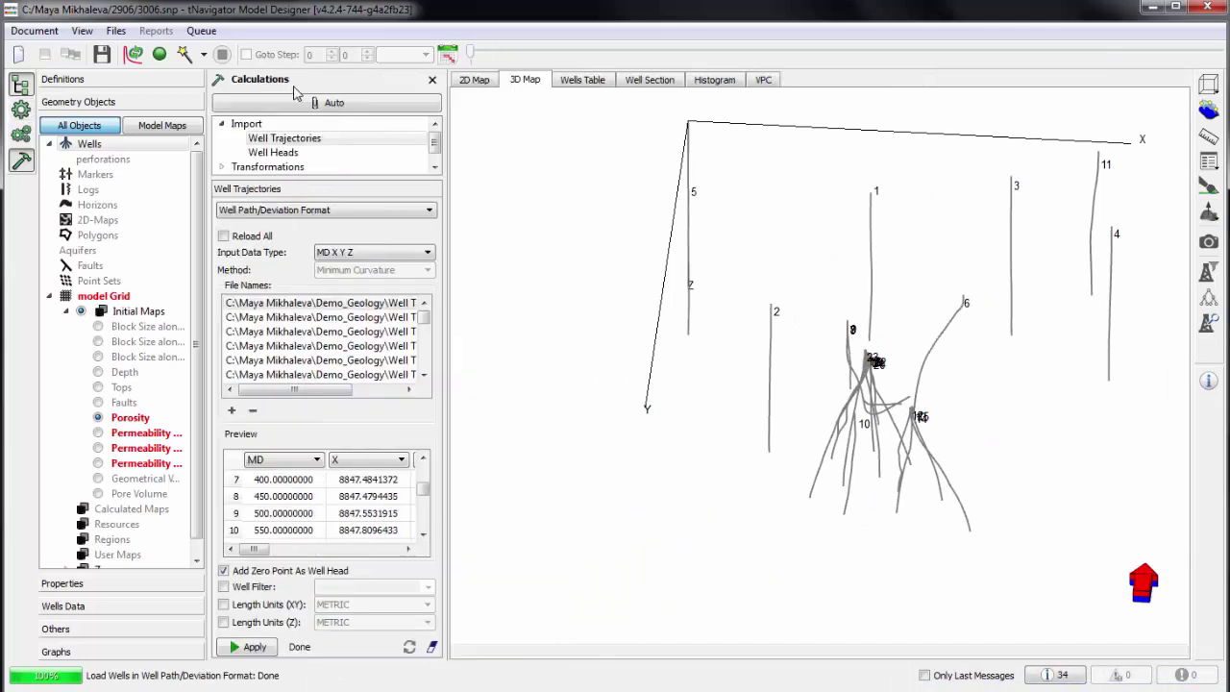
left_click(23, 135)
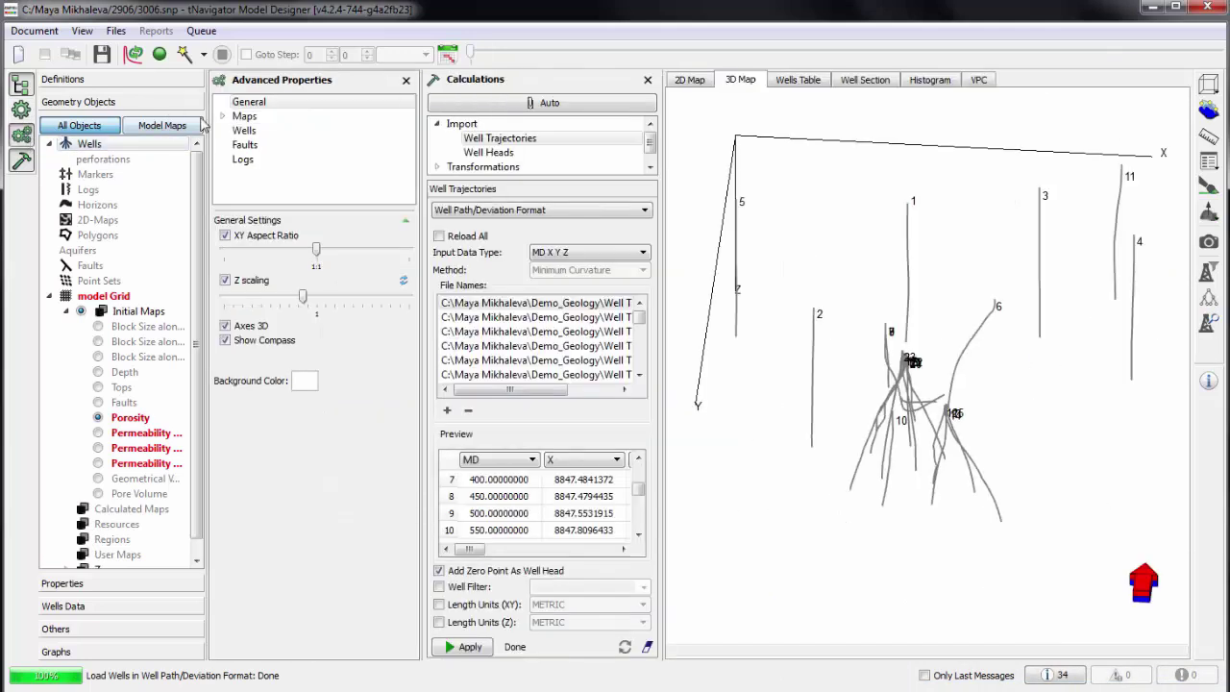
left_click(244, 130)
left_click_drag(346, 295, 388, 301)
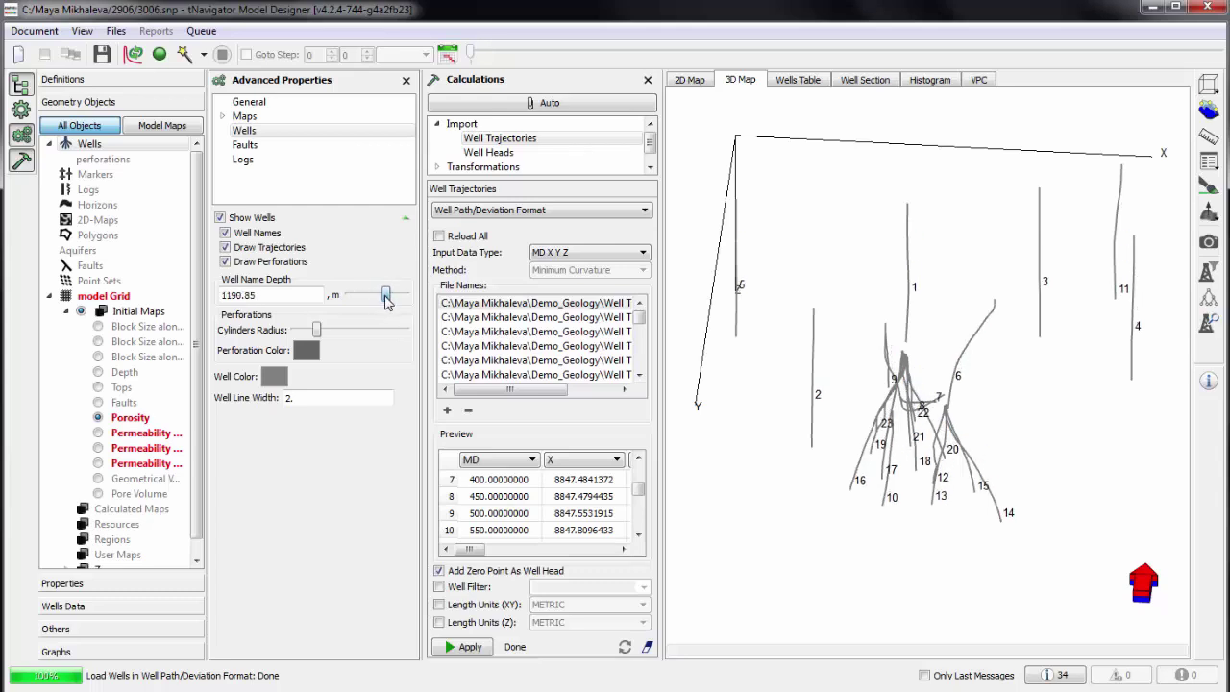
left_click(406, 82)
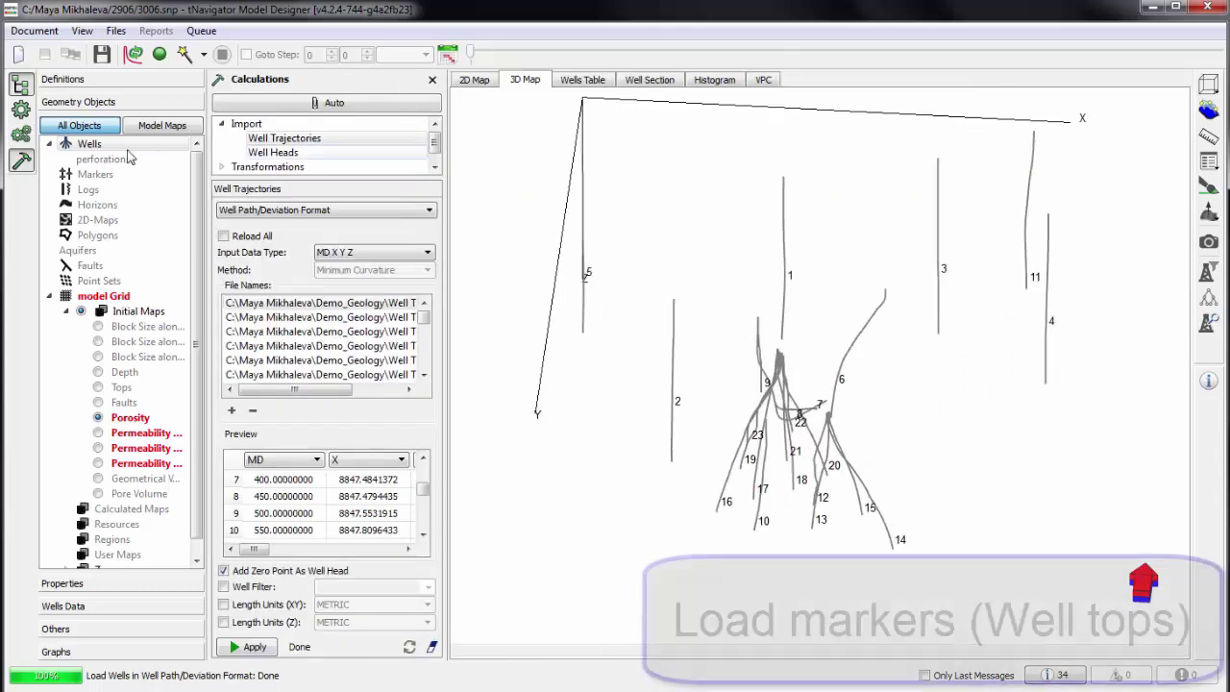
Import the well markers from markers.txt.
left_click(94, 174)
left_click(254, 204)
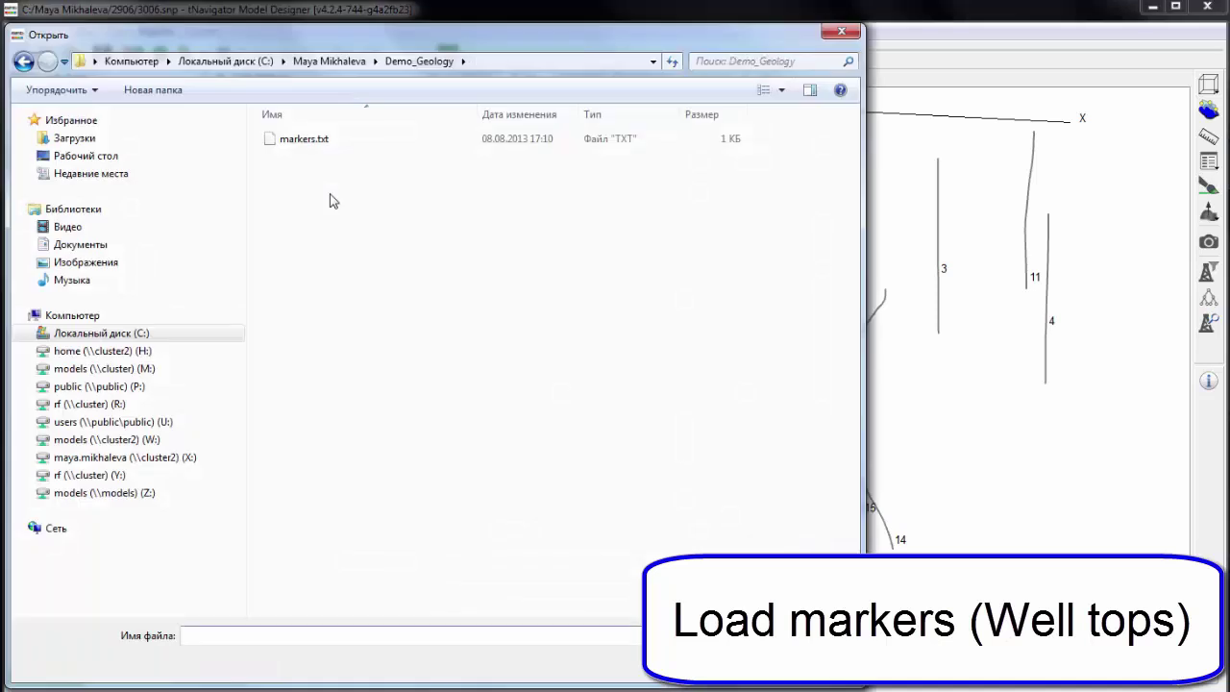
left_click(317, 140)
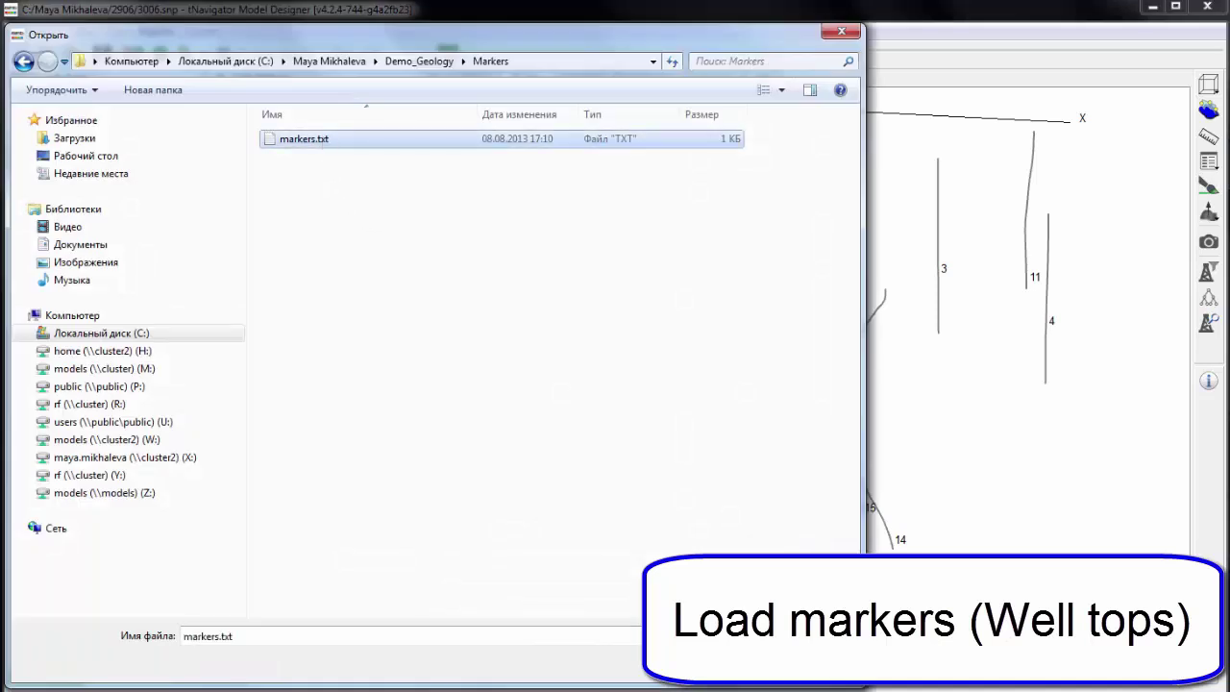
key("Return")
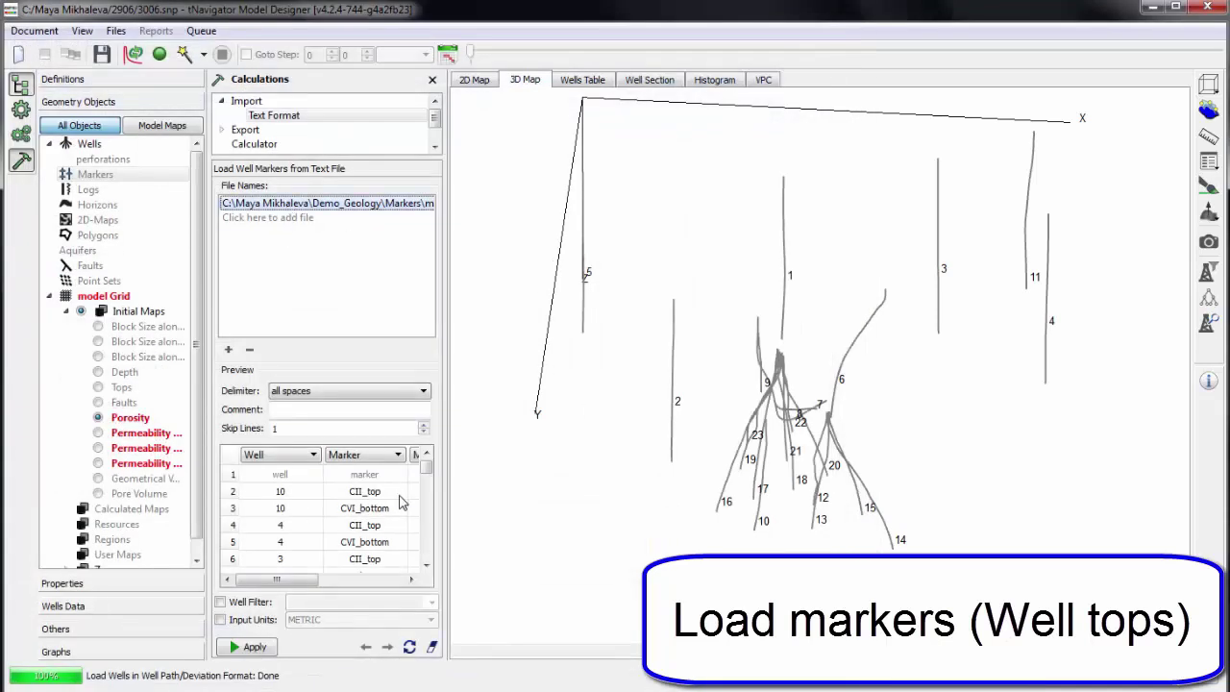
left_click_drag(446, 457, 630, 469)
left_click(255, 649)
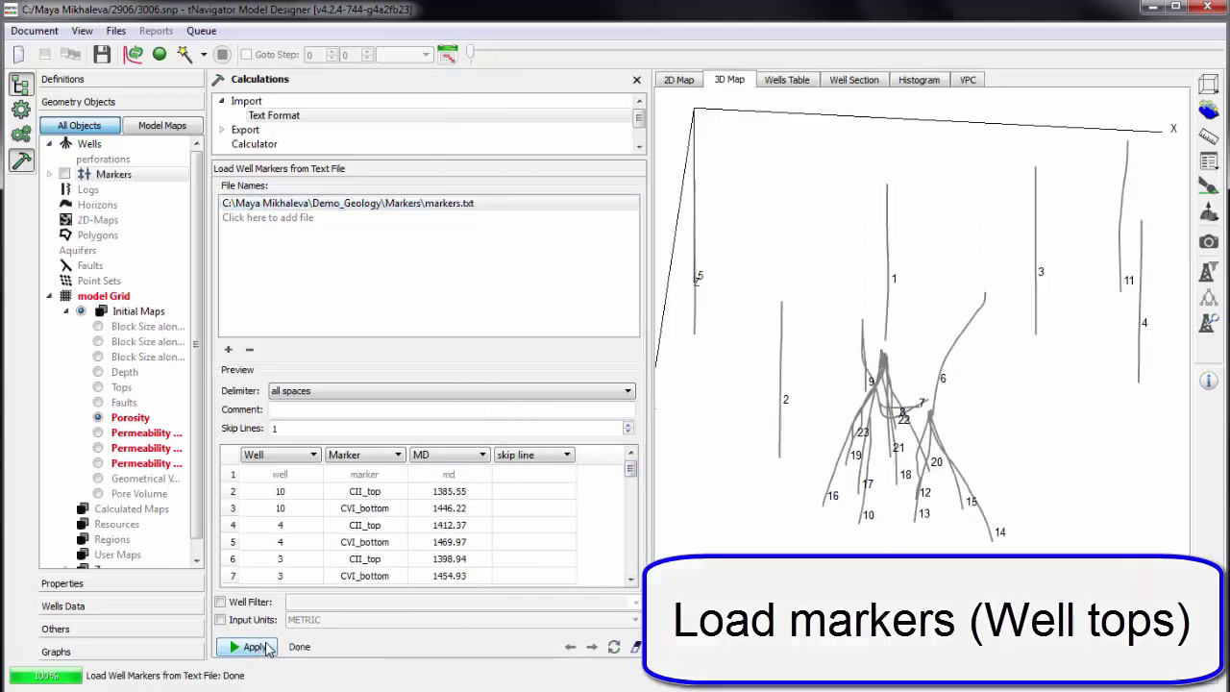
Show CII_top and CVI_bottom markers in 3D, with palette colouring turned off for CVI_bottom.
left_click(49, 174)
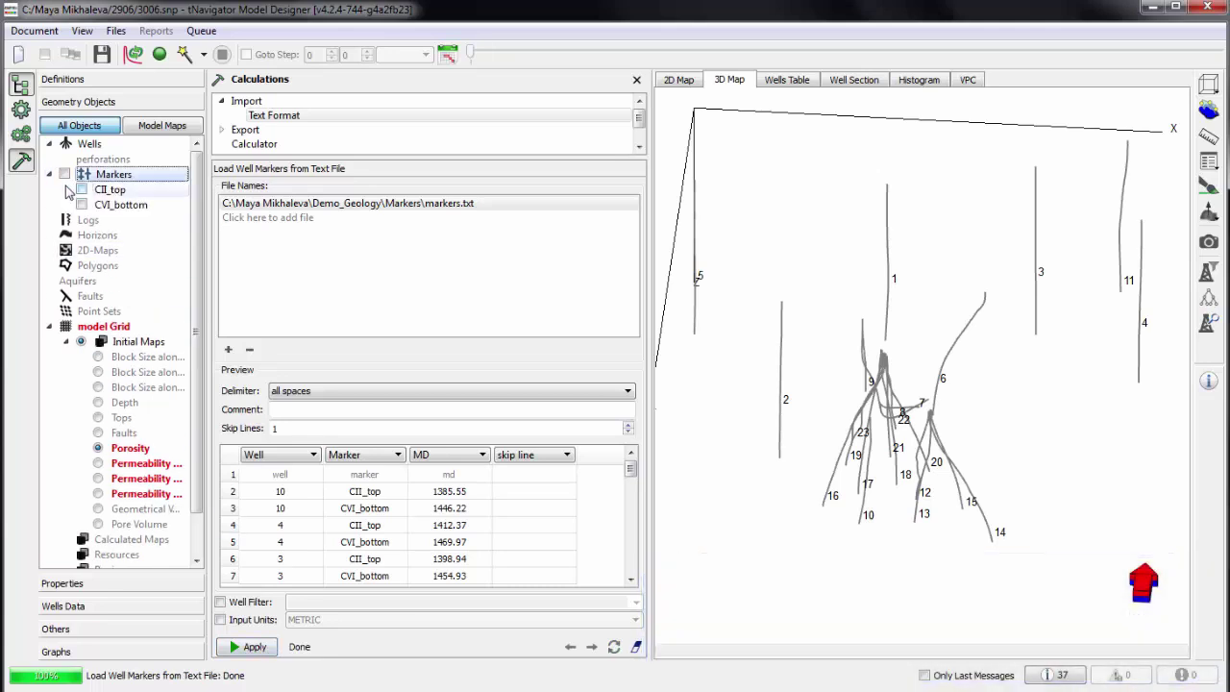
left_click(83, 191)
left_click(82, 205)
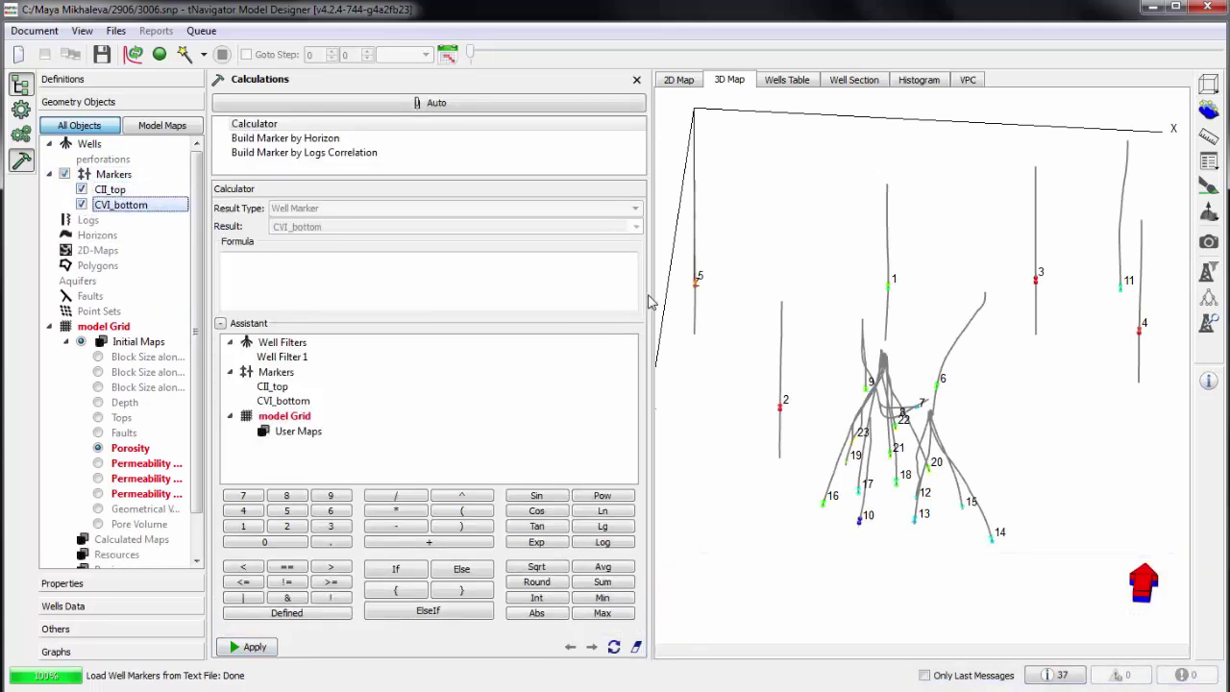
left_click(224, 219)
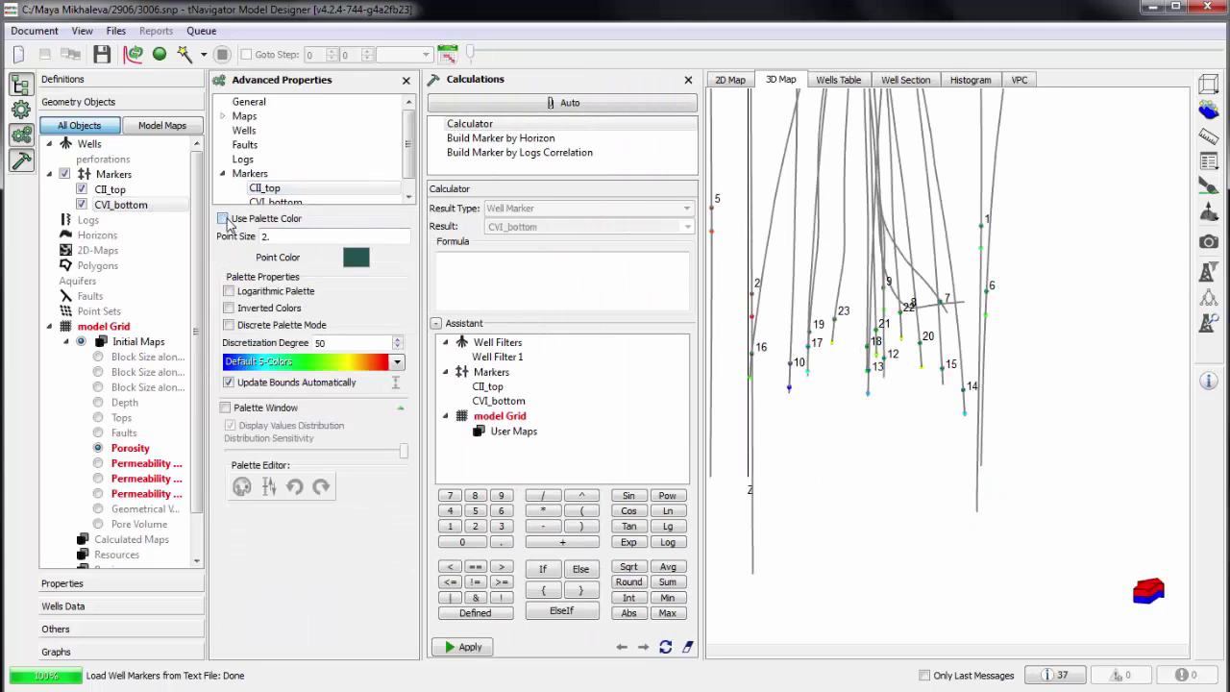
left_click(222, 219)
left_click_drag(928, 421, 970, 433)
left_click(72, 220)
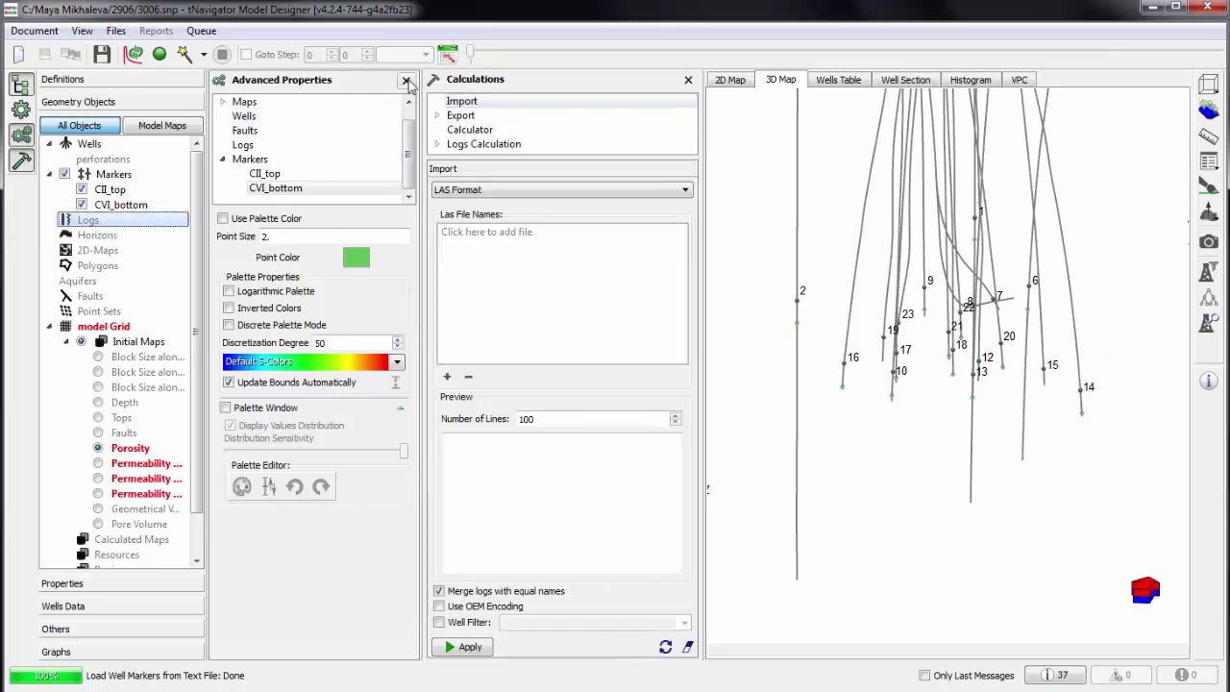
Import all LAS well log files from the LAS folder.
left_click(406, 80)
left_click(311, 244)
double_click(324, 175)
key("ctrl+a")
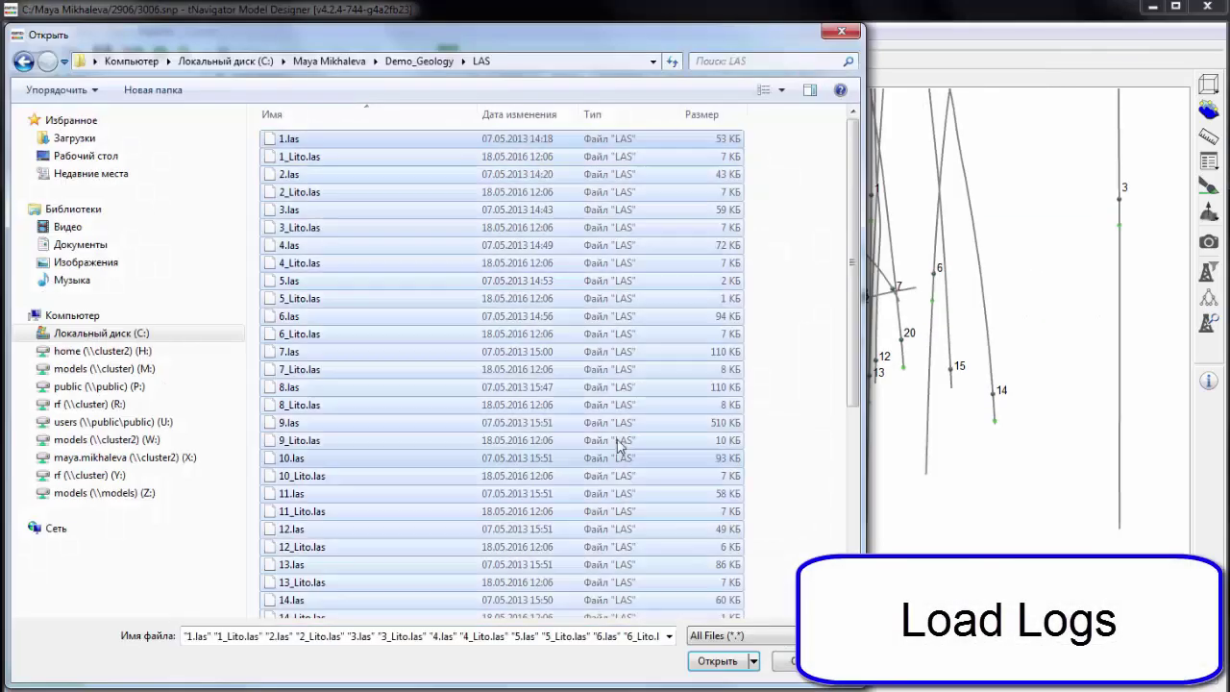
key("Return")
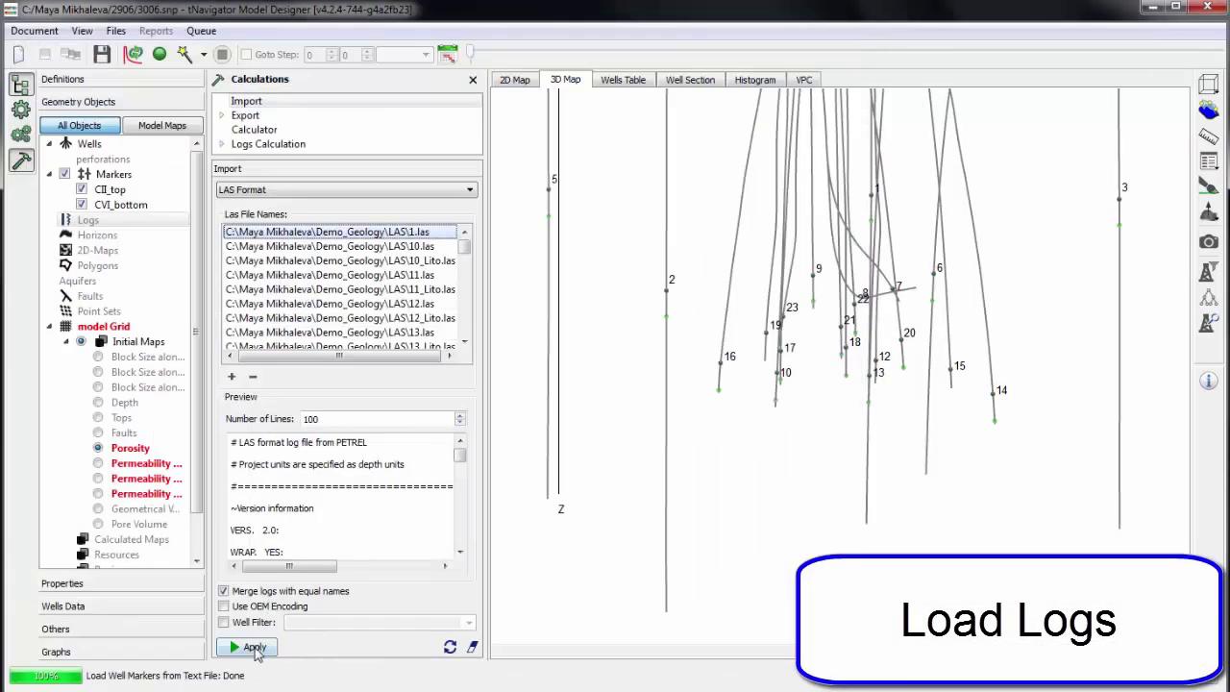
left_click(254, 648)
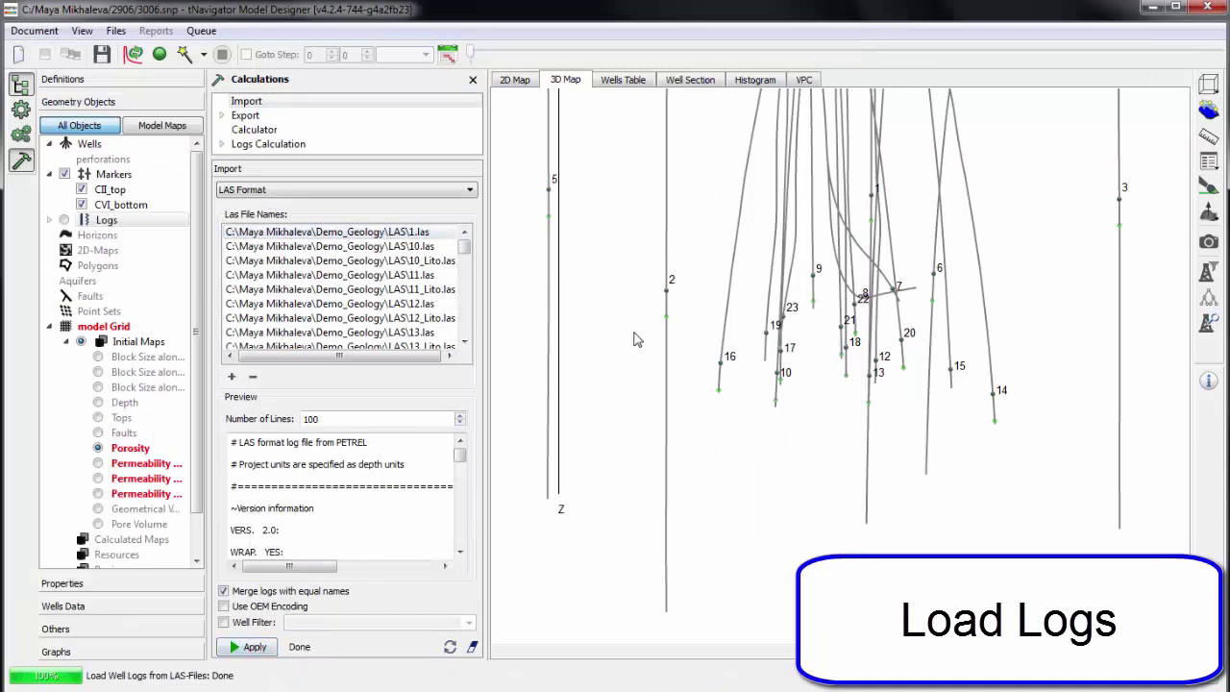
Display the PS log on the wells and exaggerate the 3D vertical scale.
left_click(50, 220)
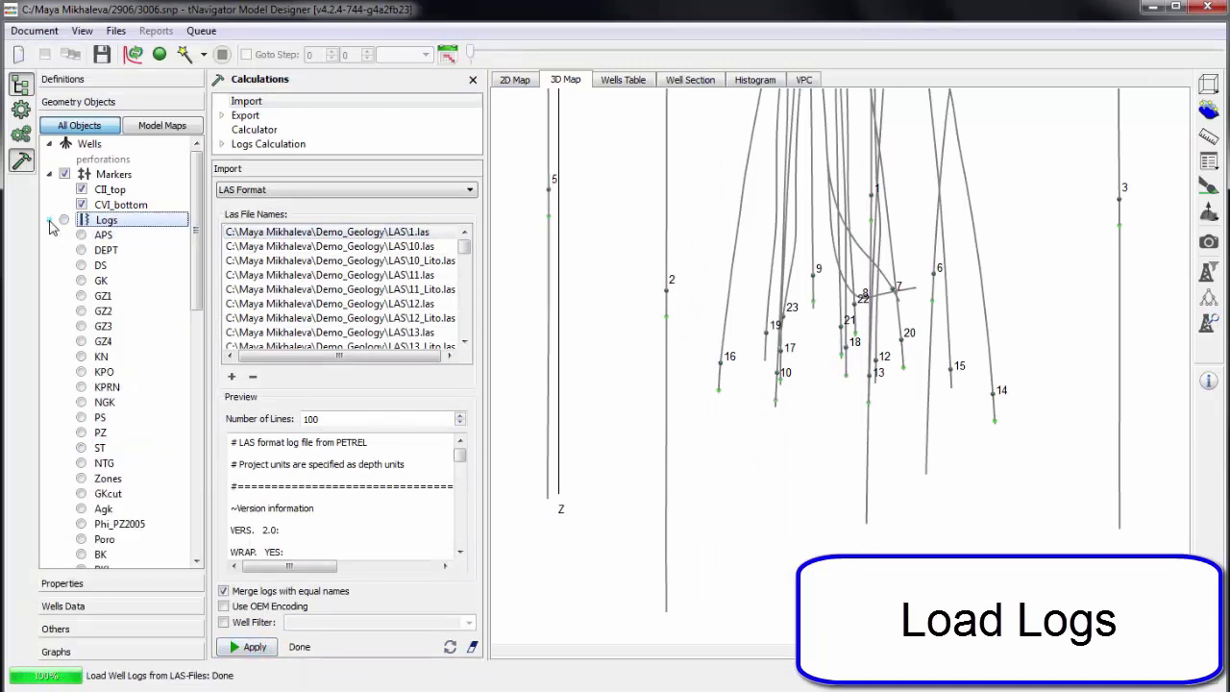
left_click(82, 417)
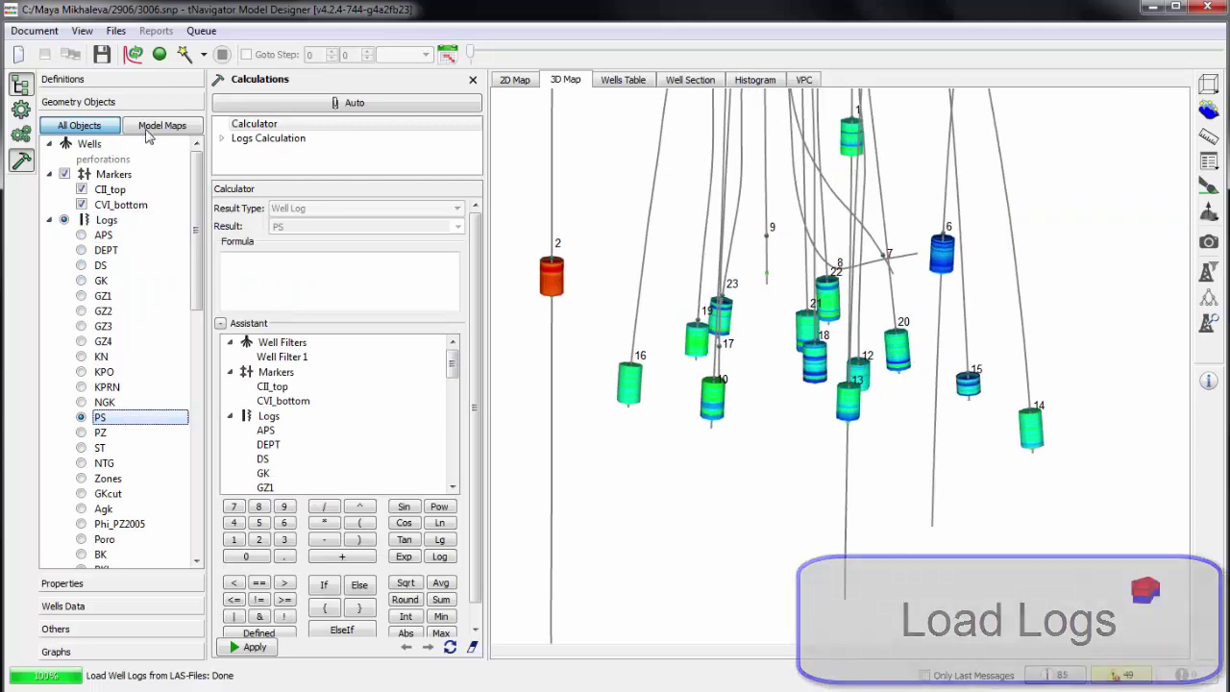
left_click(21, 109)
left_click_drag(281, 185, 294, 181)
scroll(874, 285, "up", 2)
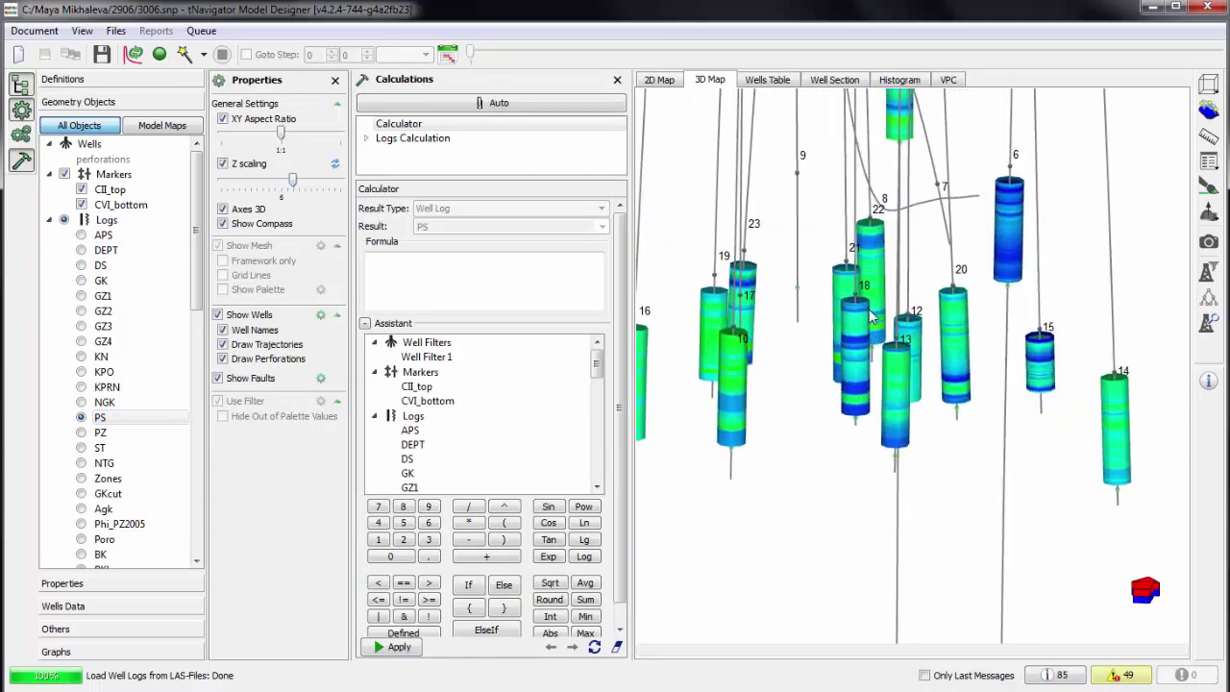
Show the PS colour legend (0–190 scale) and enlarge the 3D view of the wells.
left_click(21, 134)
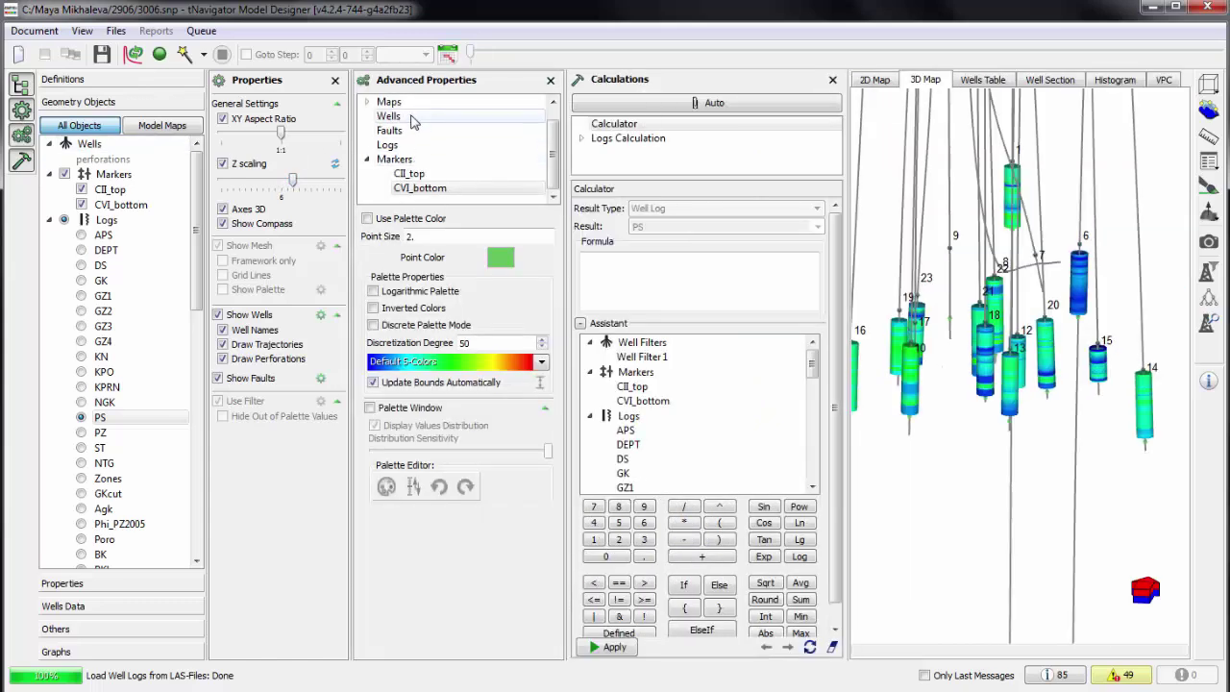
left_click(389, 145)
left_click(367, 381)
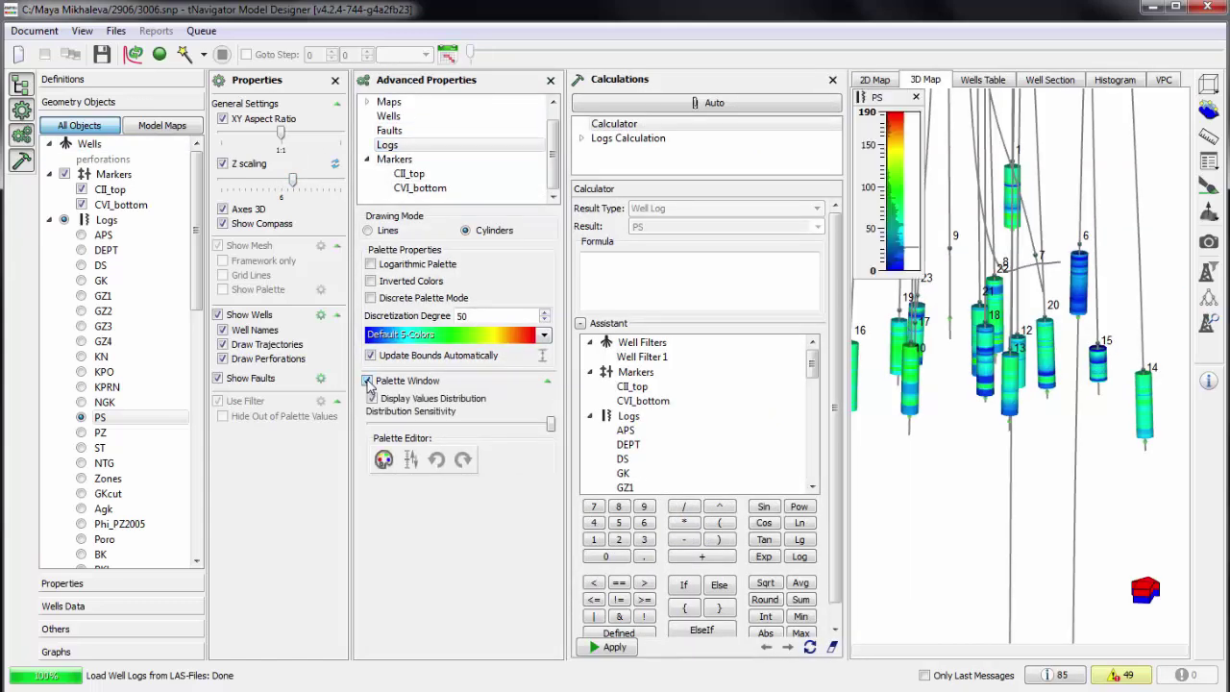
left_click(550, 82)
left_click(334, 80)
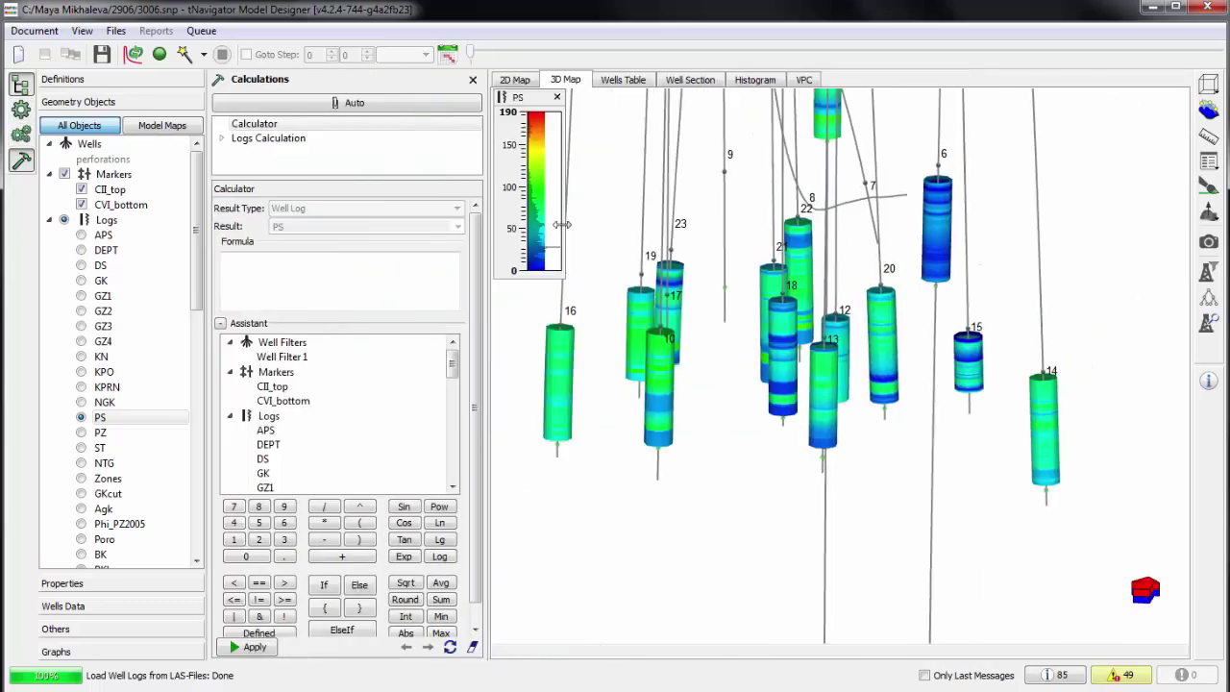
mouse_move(586, 231)
left_mouse_down()
mouse_move(698, 260)
mouse_move(584, 219)
left_mouse_up()
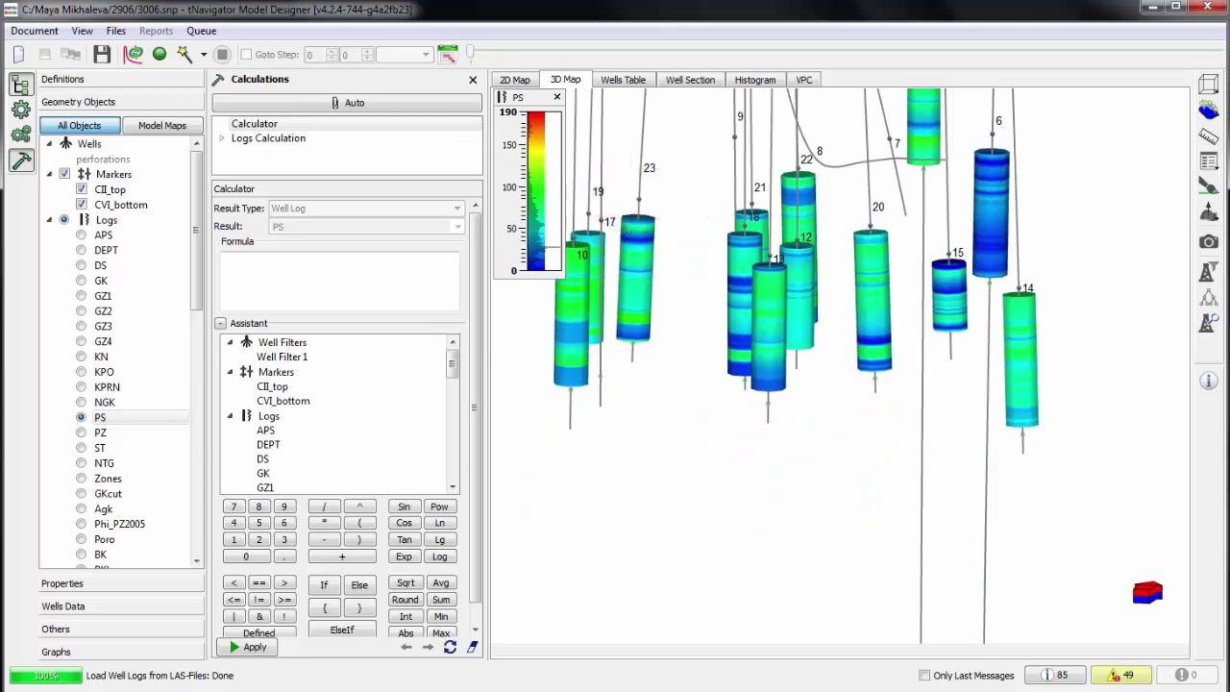
In the Wells Table, add CII_top and CVI_bottom depths and view well 13's trajectory.
left_click(623, 80)
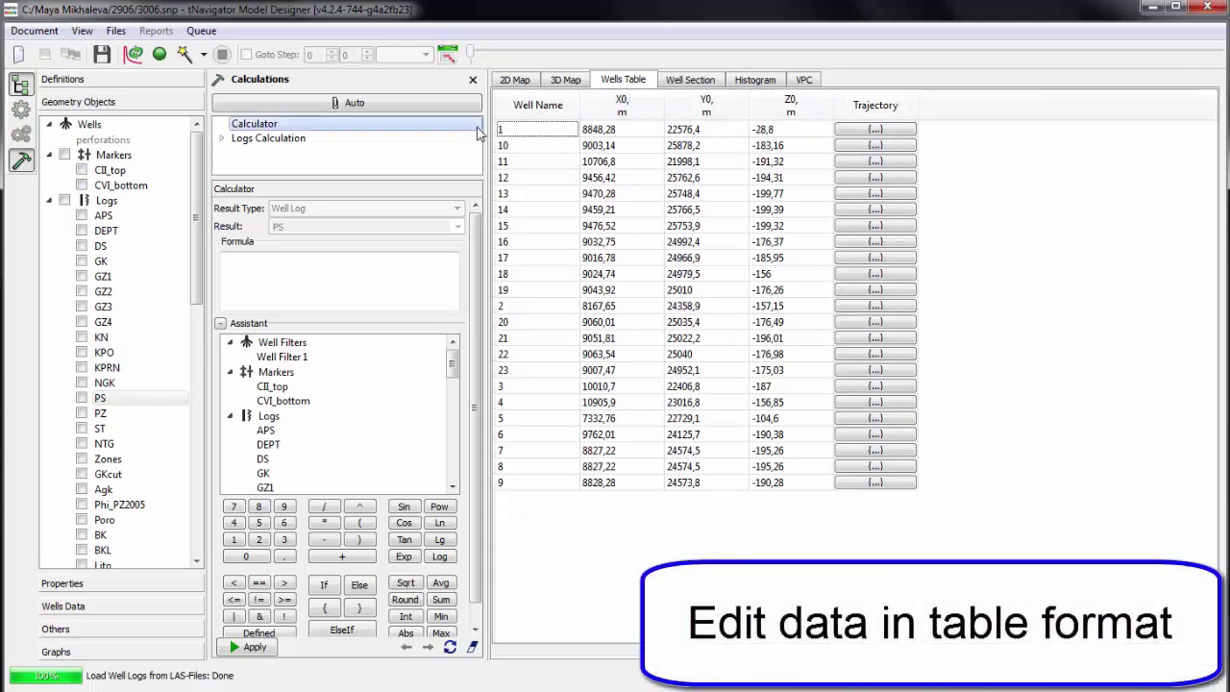
left_click(472, 82)
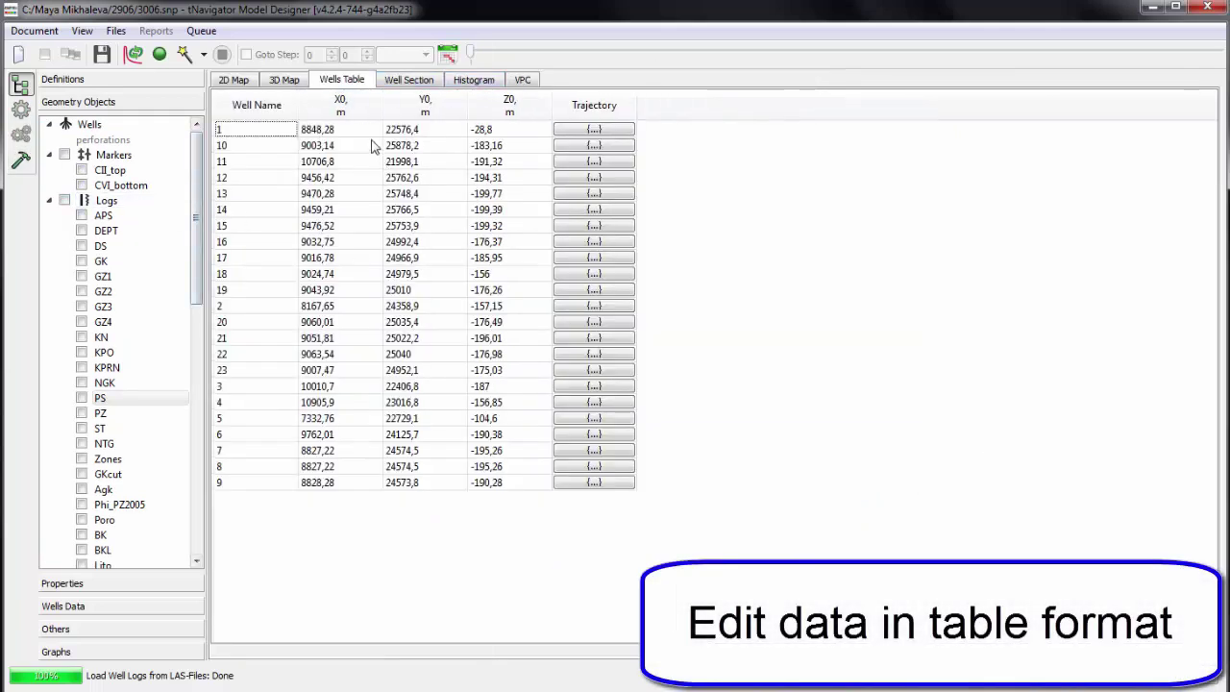
left_click(82, 170)
left_click(81, 184)
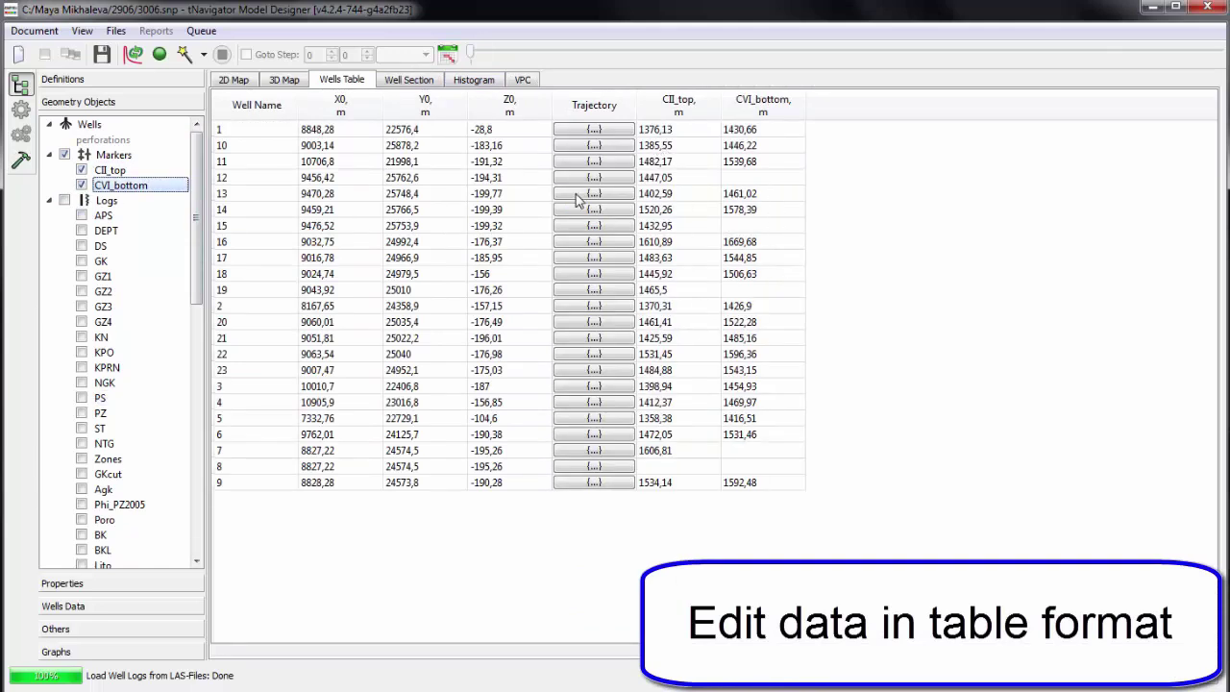
left_click(593, 193)
scroll(1214, 176, "down", 3)
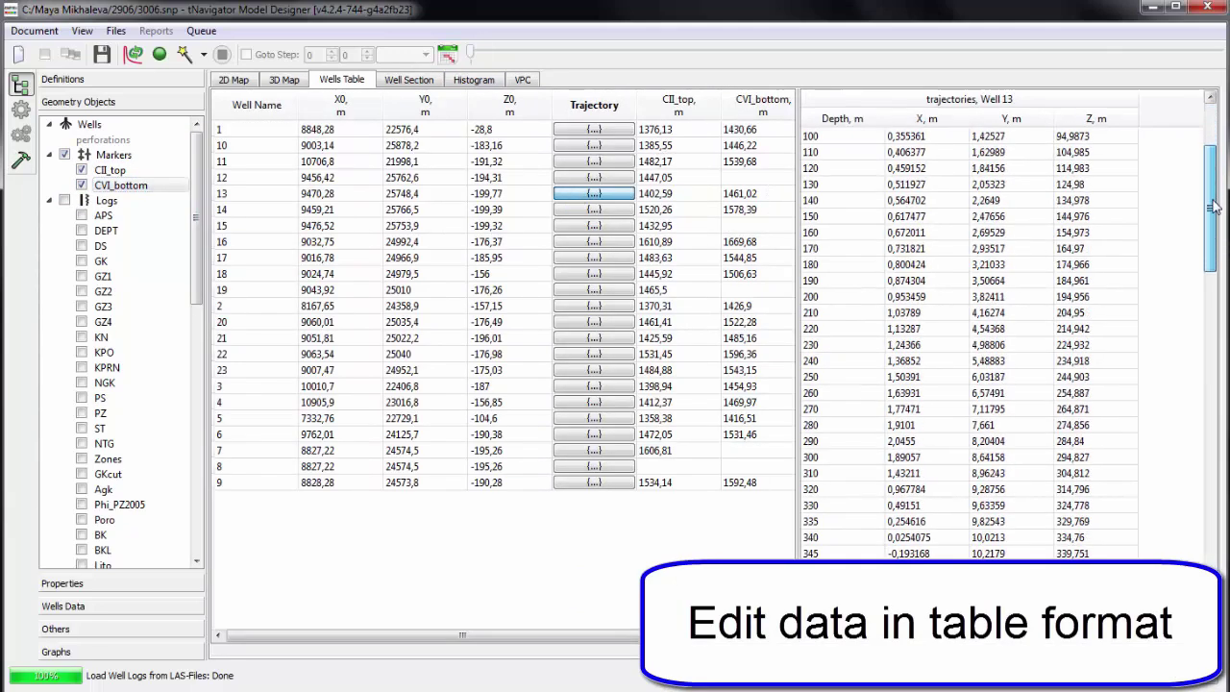
scroll(1213, 183, "up", 3)
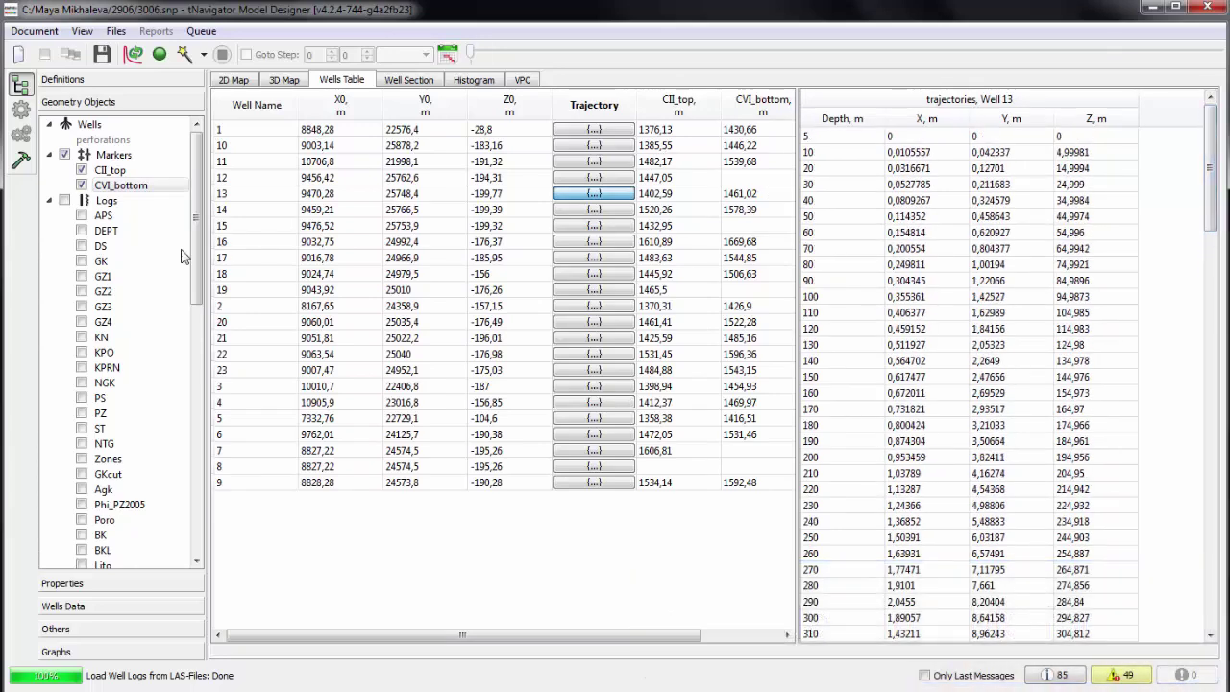
Add the GK and APS logs to the table and view well 13's GK values.
left_click(82, 260)
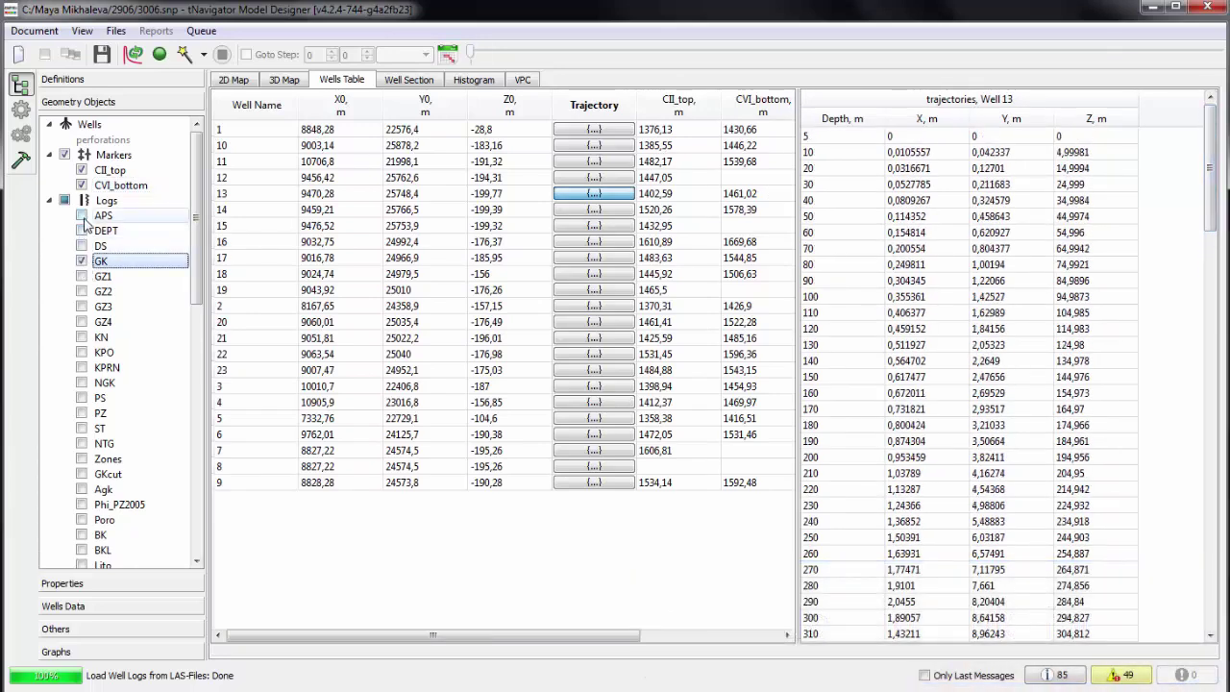
left_click(81, 215)
left_click_drag(516, 639, 699, 639)
left_click(665, 195)
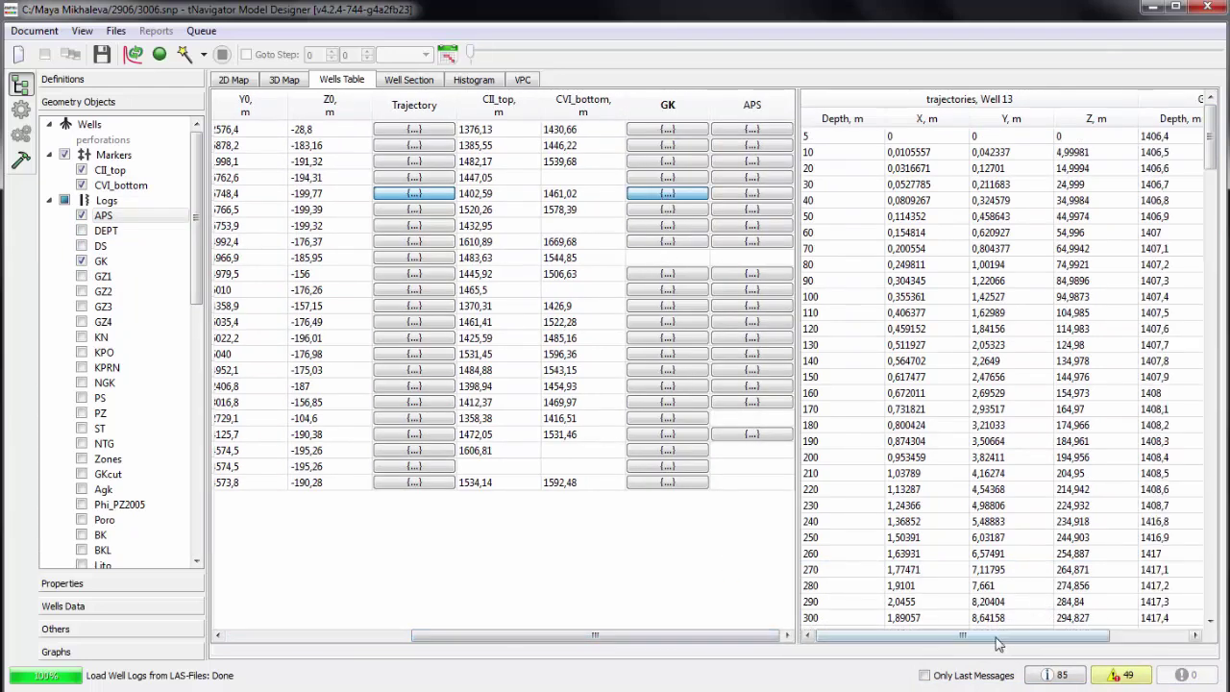
left_click_drag(1018, 637, 1081, 636)
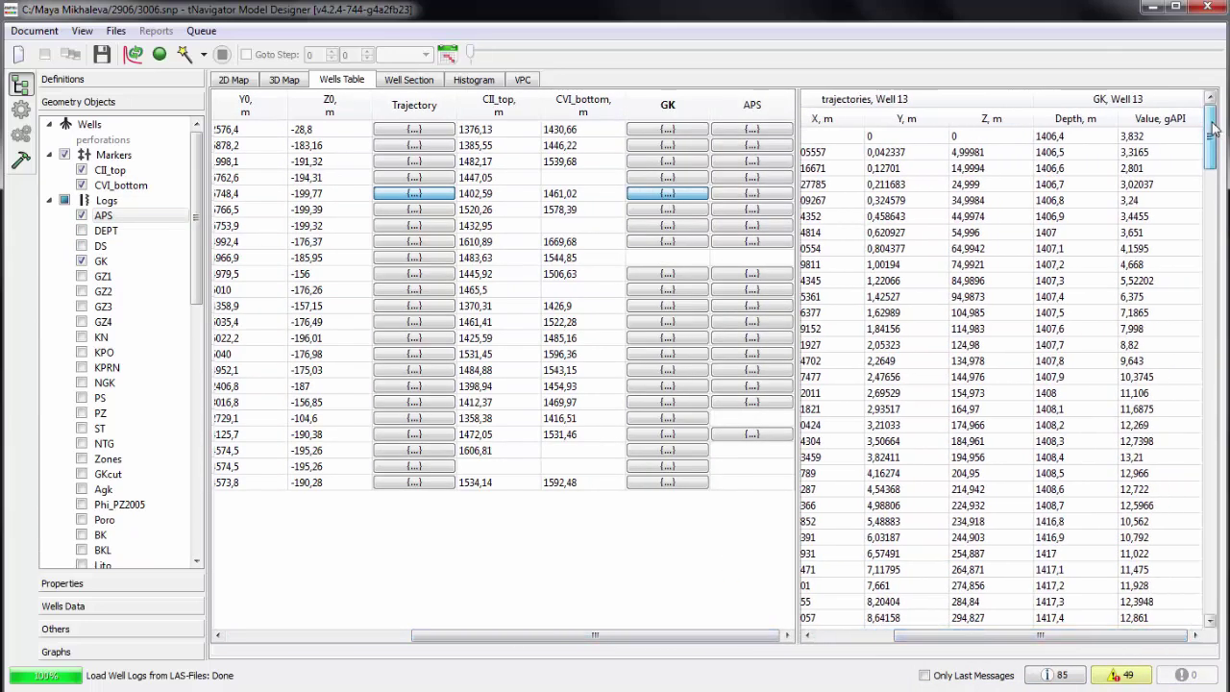
mouse_move(1213, 133)
left_mouse_down()
mouse_move(1217, 182)
mouse_move(1221, 113)
left_mouse_up()
Build a Well Section of wells 1, 10 and 12 showing the GK log.
left_click(410, 83)
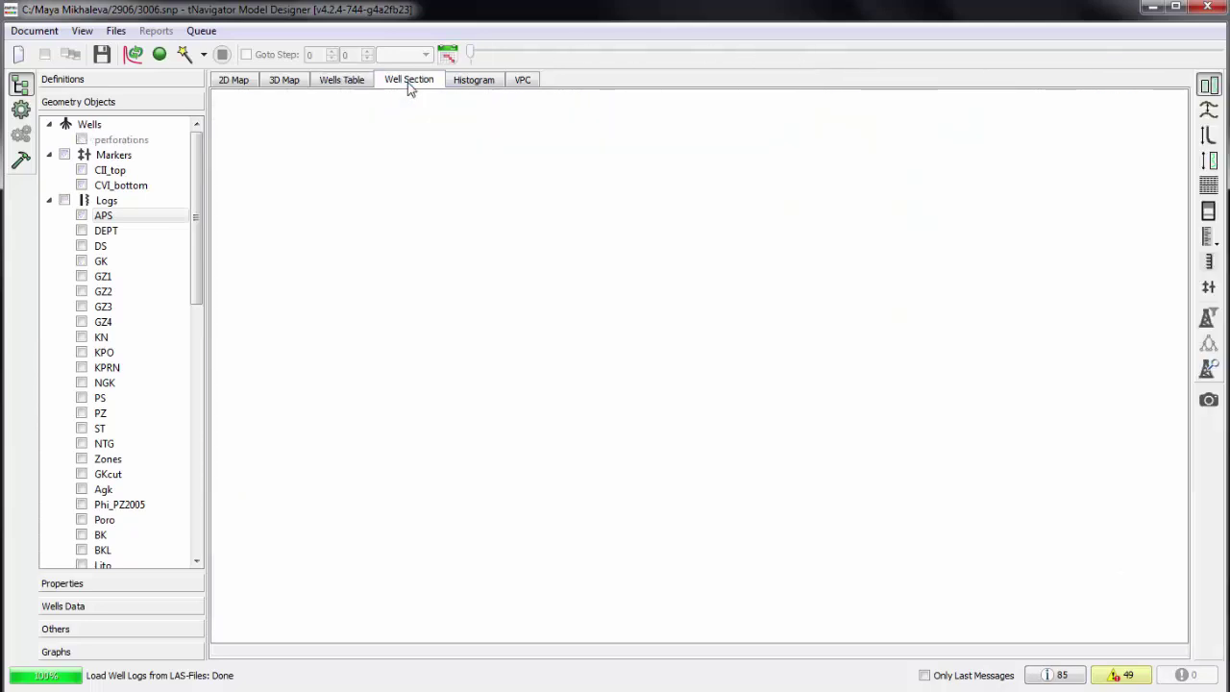
left_click(22, 108)
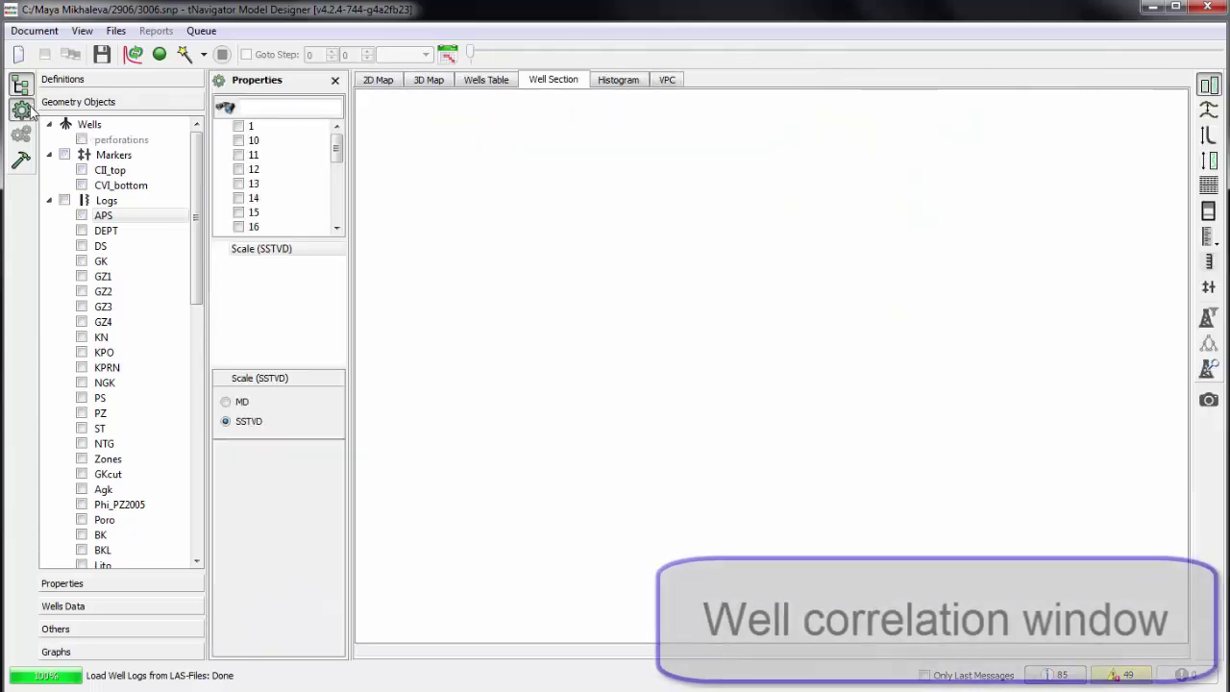
left_click(238, 125)
left_click(239, 140)
left_click(238, 169)
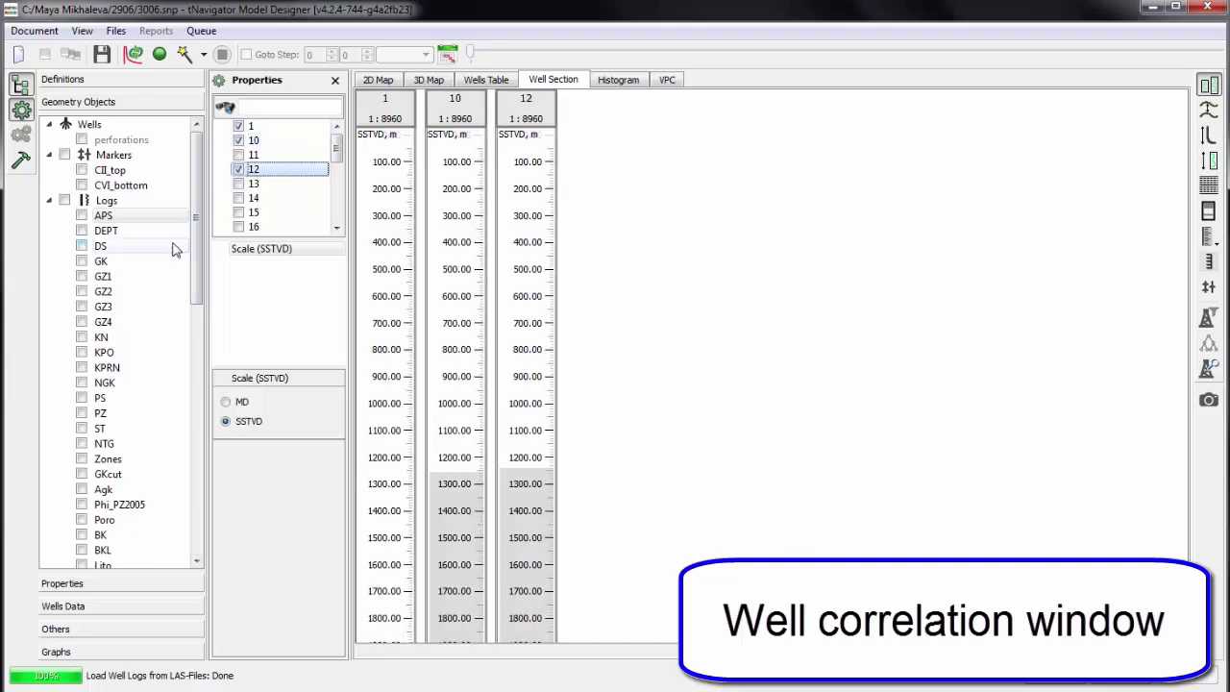
left_click(82, 261)
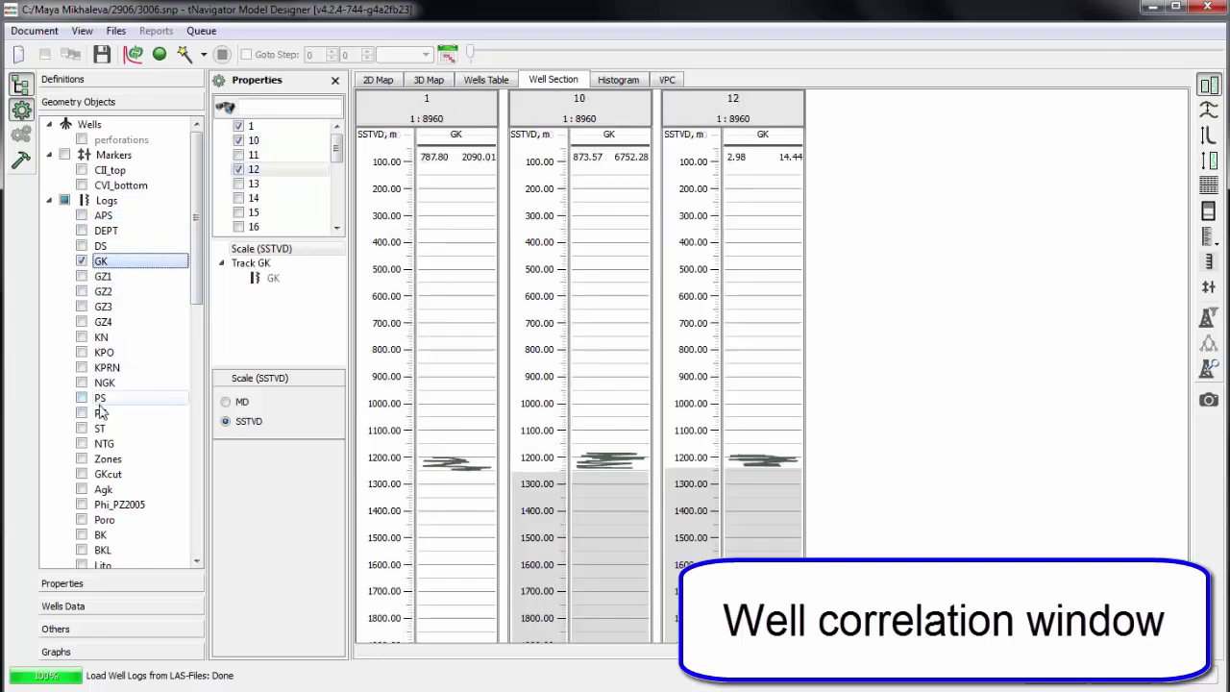
Add the NTG and Poro logs, each in its own separate track.
left_click(82, 443)
scroll(96, 452, "down", 1)
left_click(82, 474)
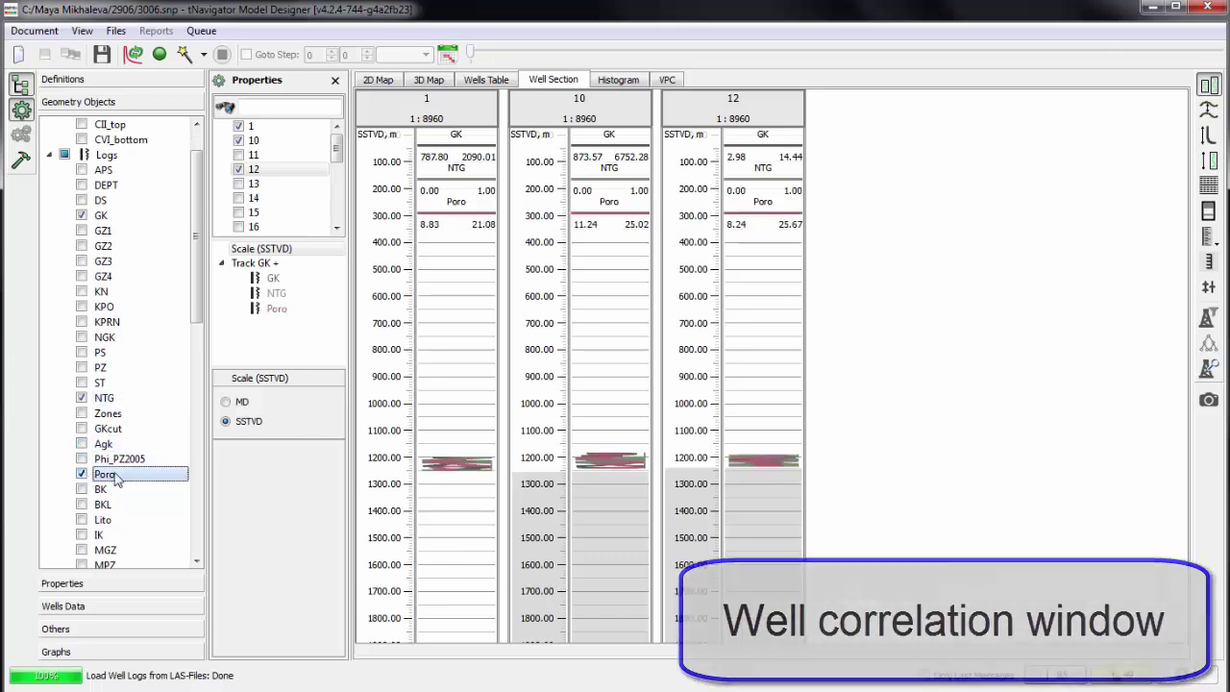
scroll(455, 480, "up", 10)
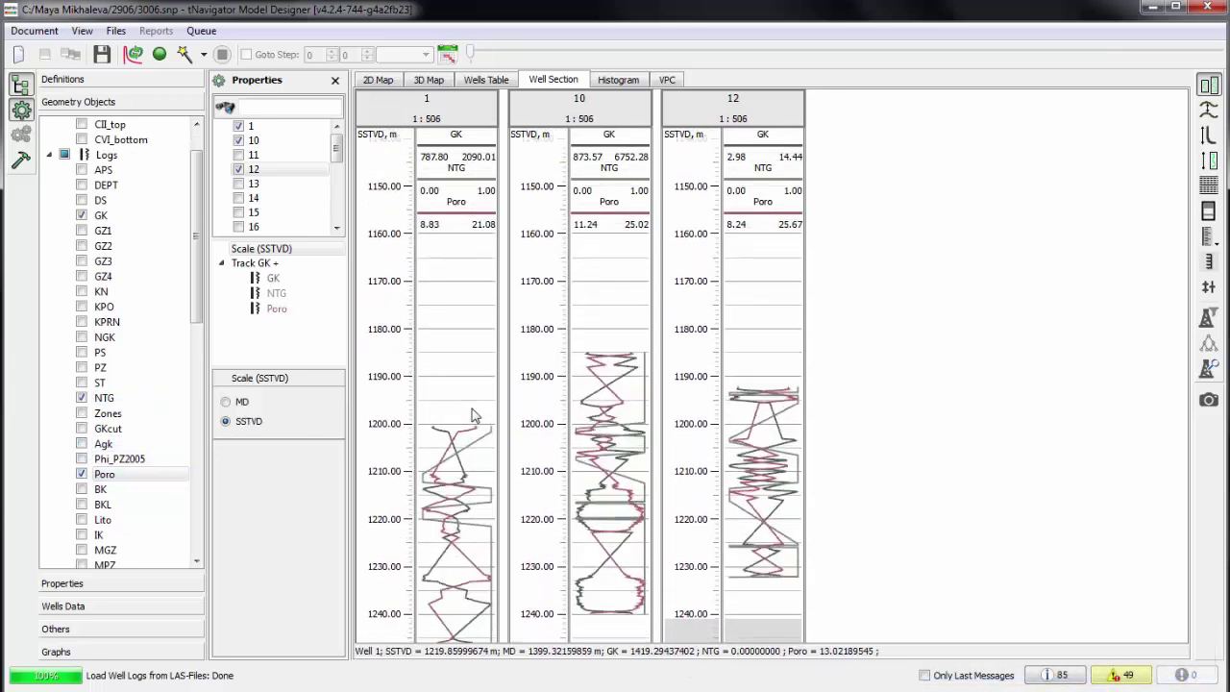
left_click_drag(276, 293, 253, 344)
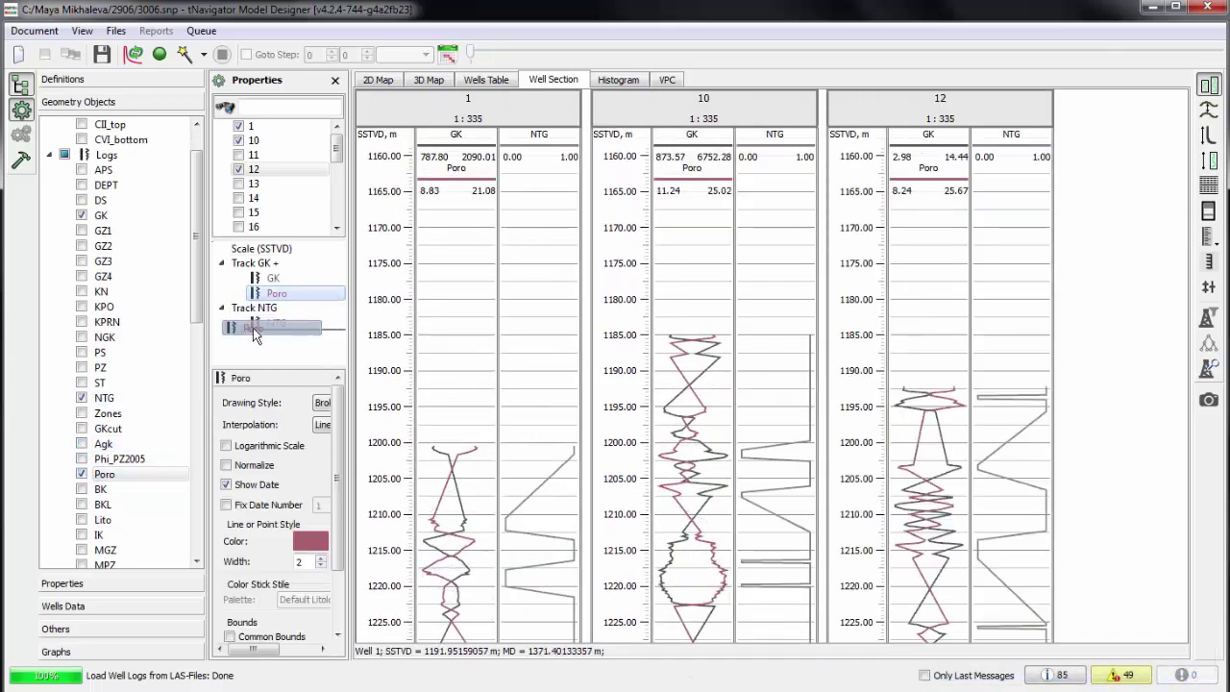
left_click_drag(276, 293, 254, 309)
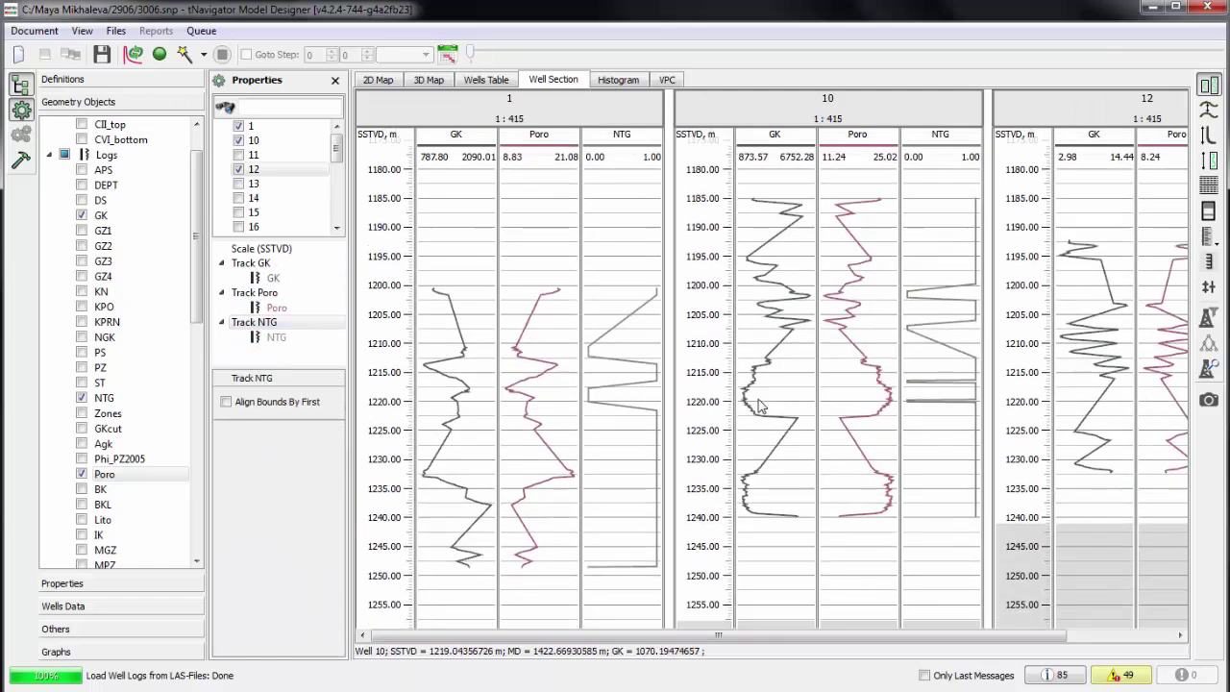
scroll(760, 404, "up", 2)
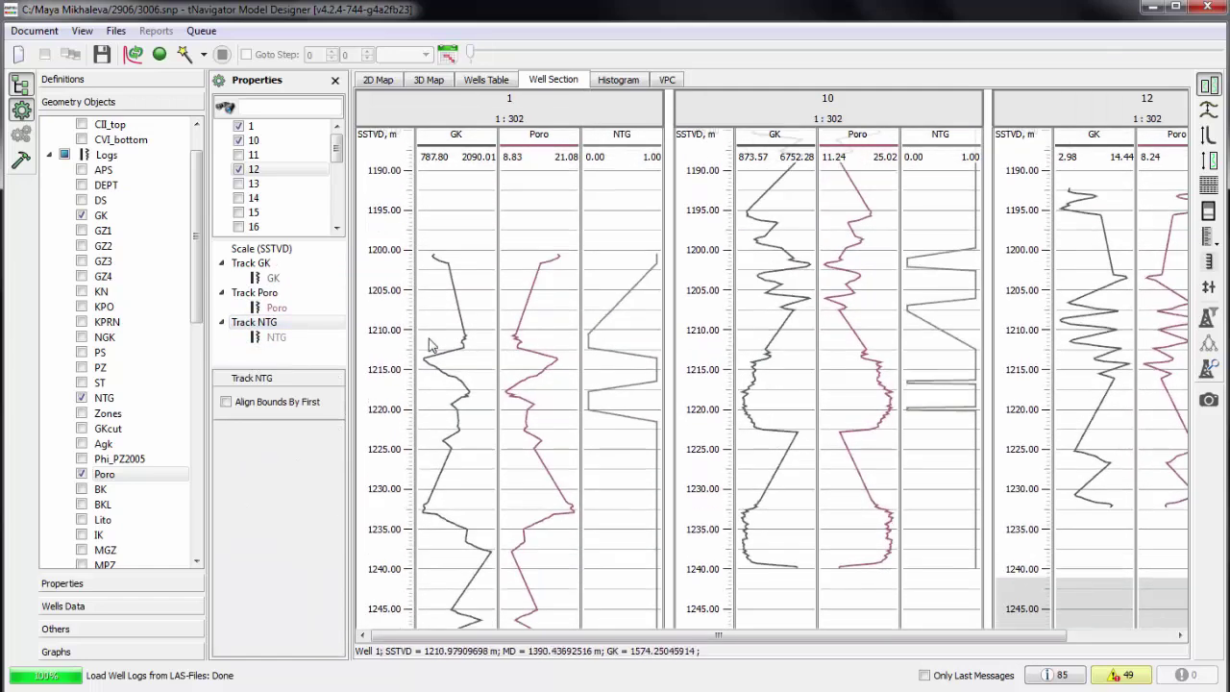
left_click(276, 338)
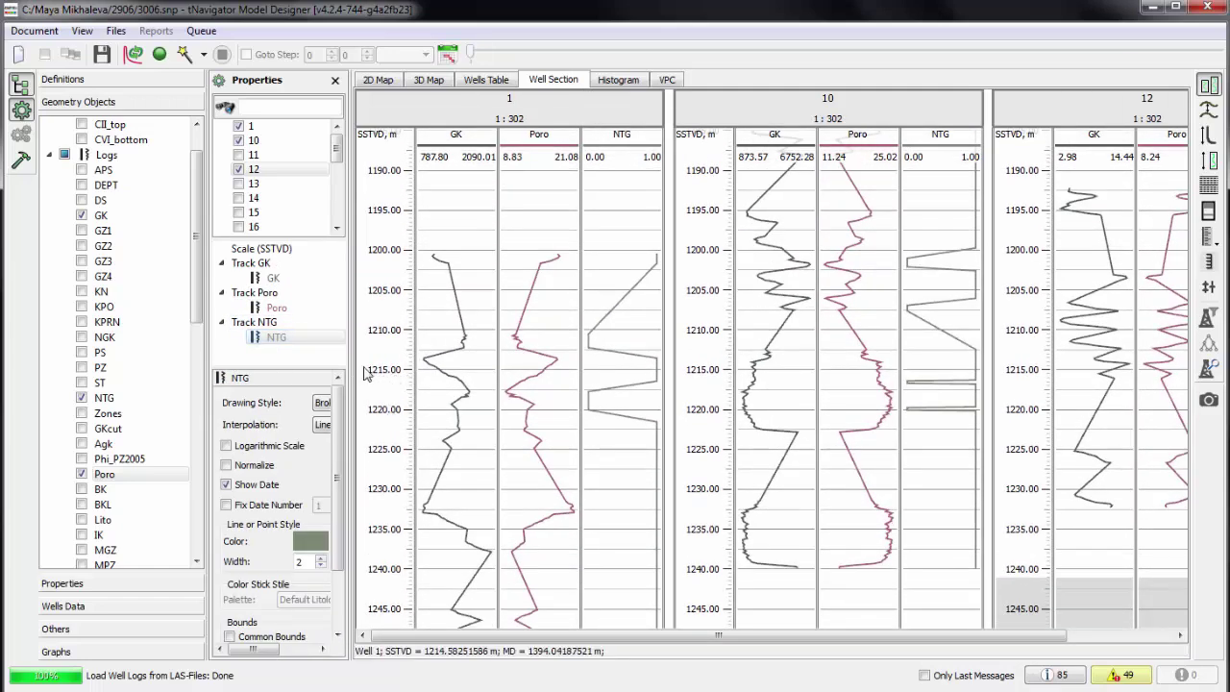
Set the NTG log's drawing style to Color Stick.
left_click_drag(353, 373, 428, 377)
left_click(354, 403)
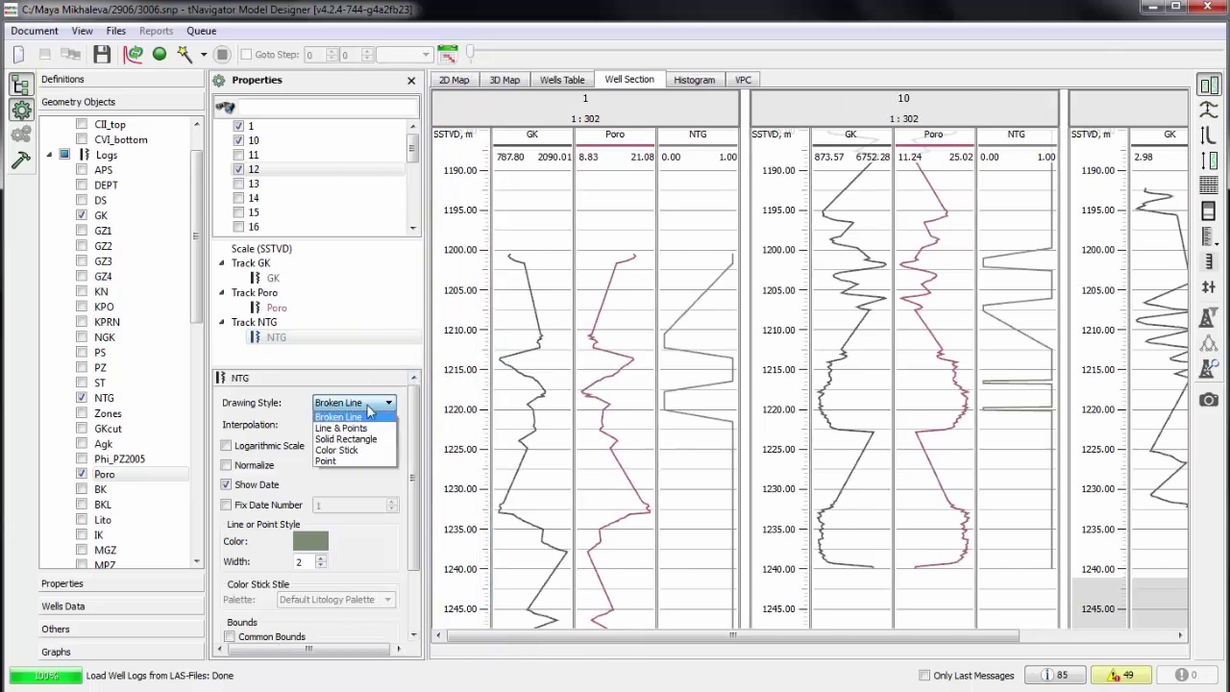
left_click(352, 453)
scroll(726, 385, "down", 2)
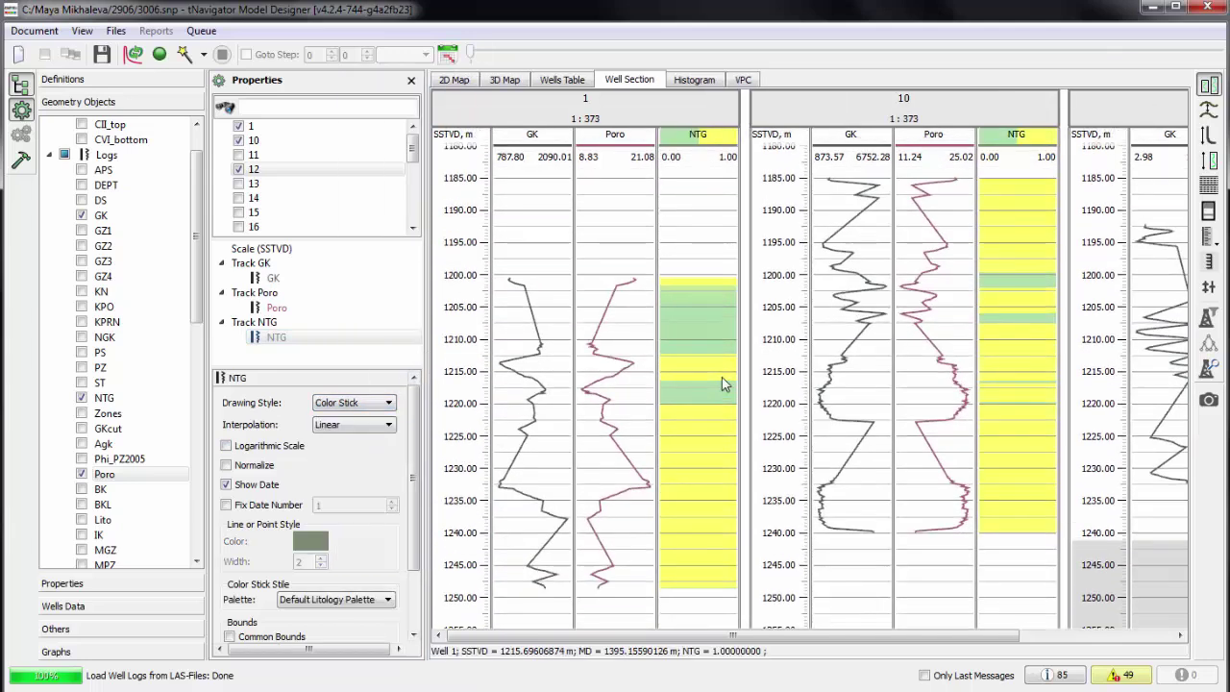
Set the Poro log's drawing style to Line & Points.
left_click(297, 309)
left_click(374, 405)
left_click(351, 430)
scroll(892, 409, "up", 2)
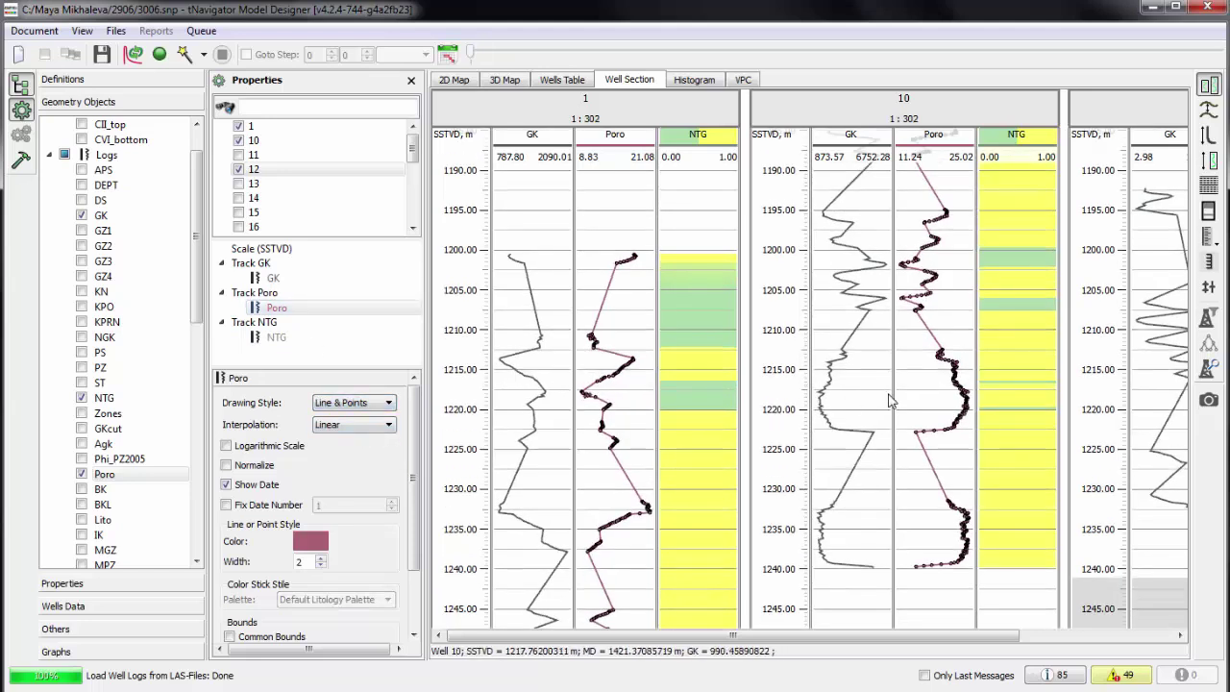
scroll(891, 408, "up", 1)
Set the GK log's drawing style to Solid Rectangle.
left_click(274, 278)
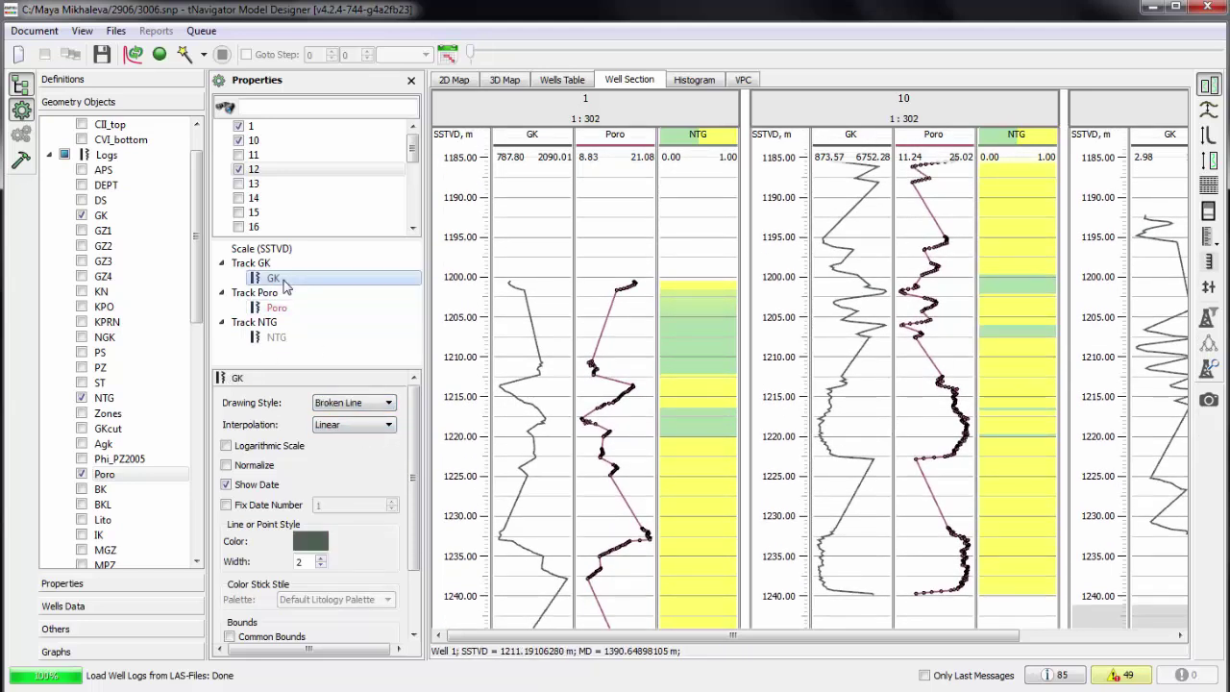
left_click(353, 403)
left_click(346, 443)
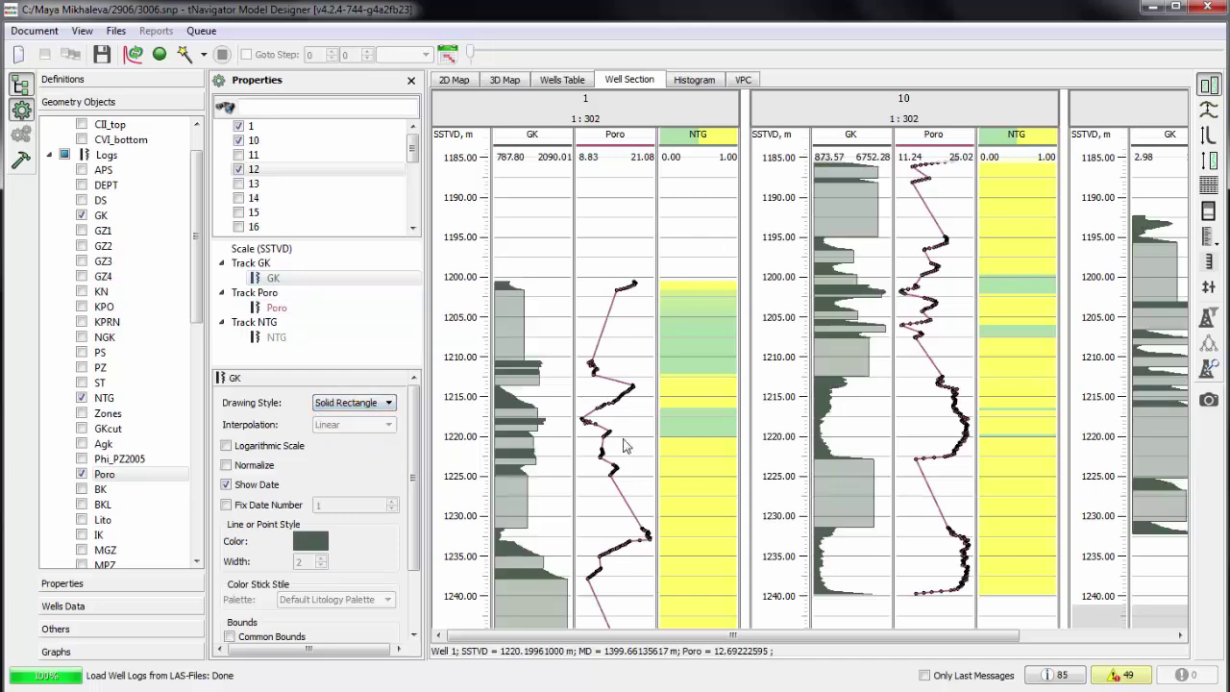
scroll(860, 419, "up", 1)
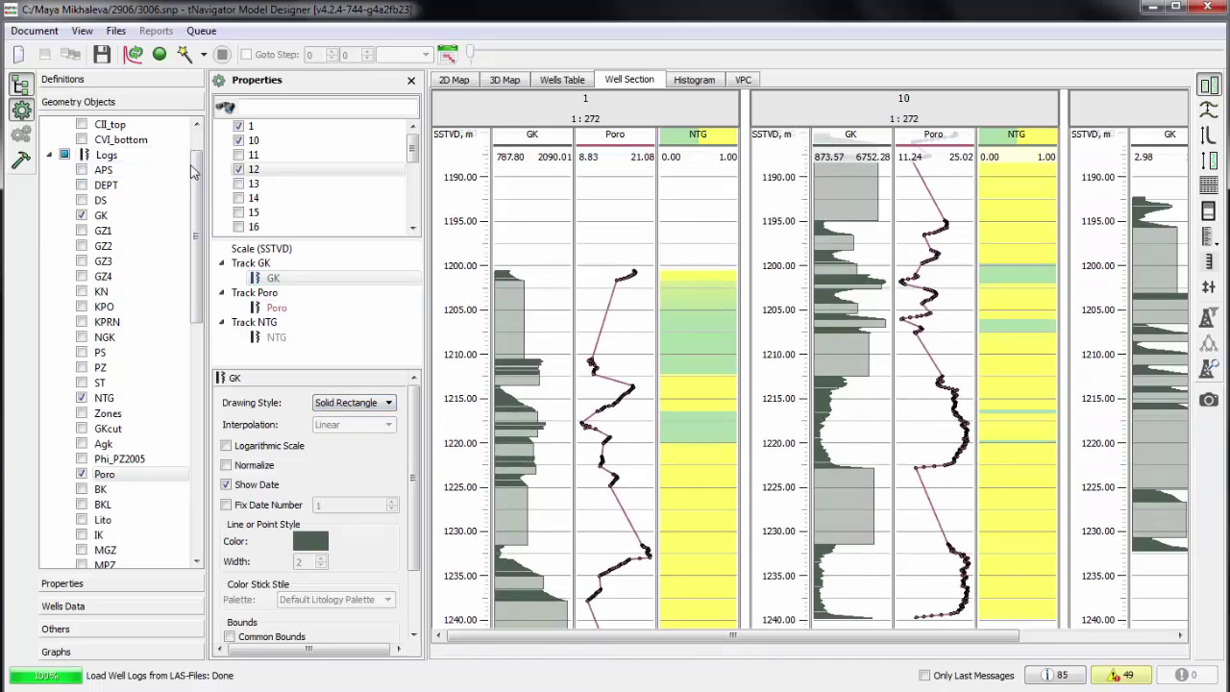
scroll(134, 159, "up", 1)
Move the CII_top marker to about 1204.47 m in well 1 and 1185.9 m in well 10.
left_click(82, 169)
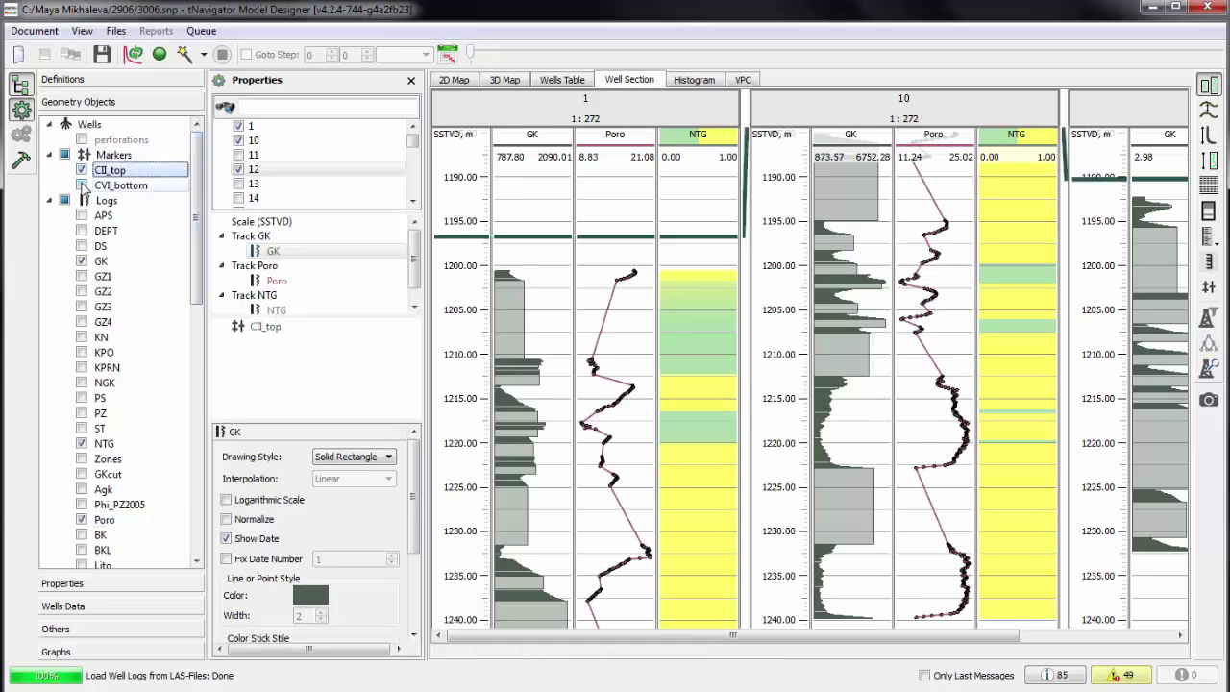
left_click(82, 184)
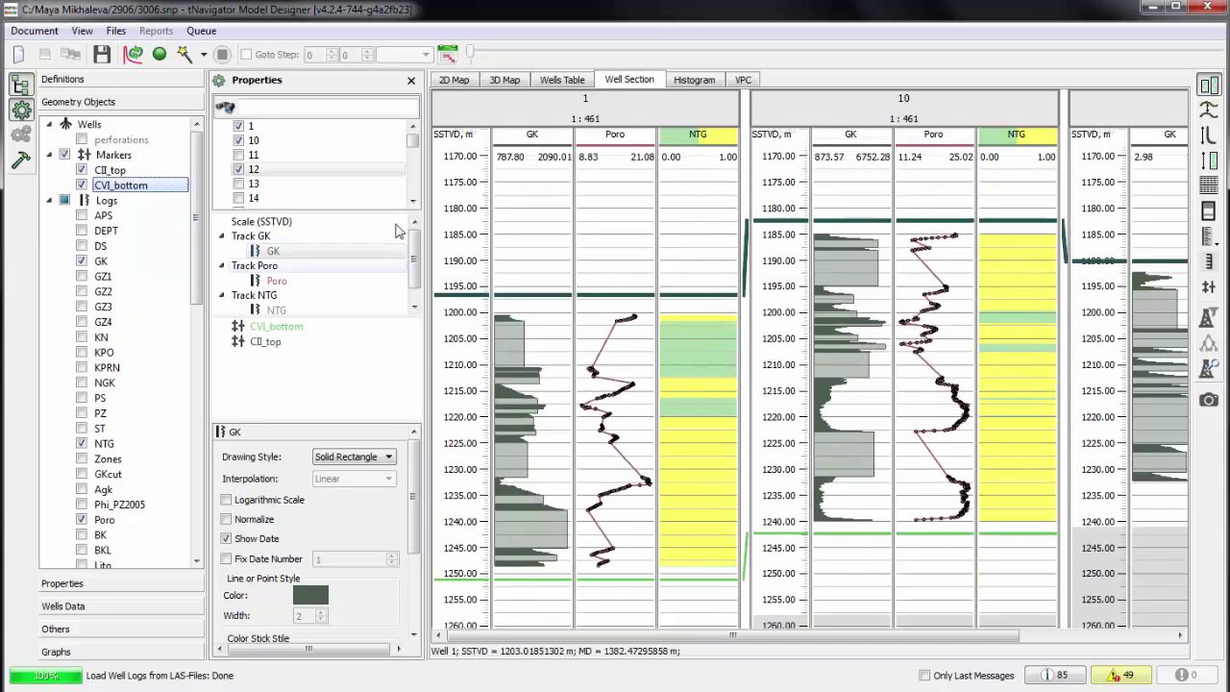
left_click_drag(425, 205, 319, 206)
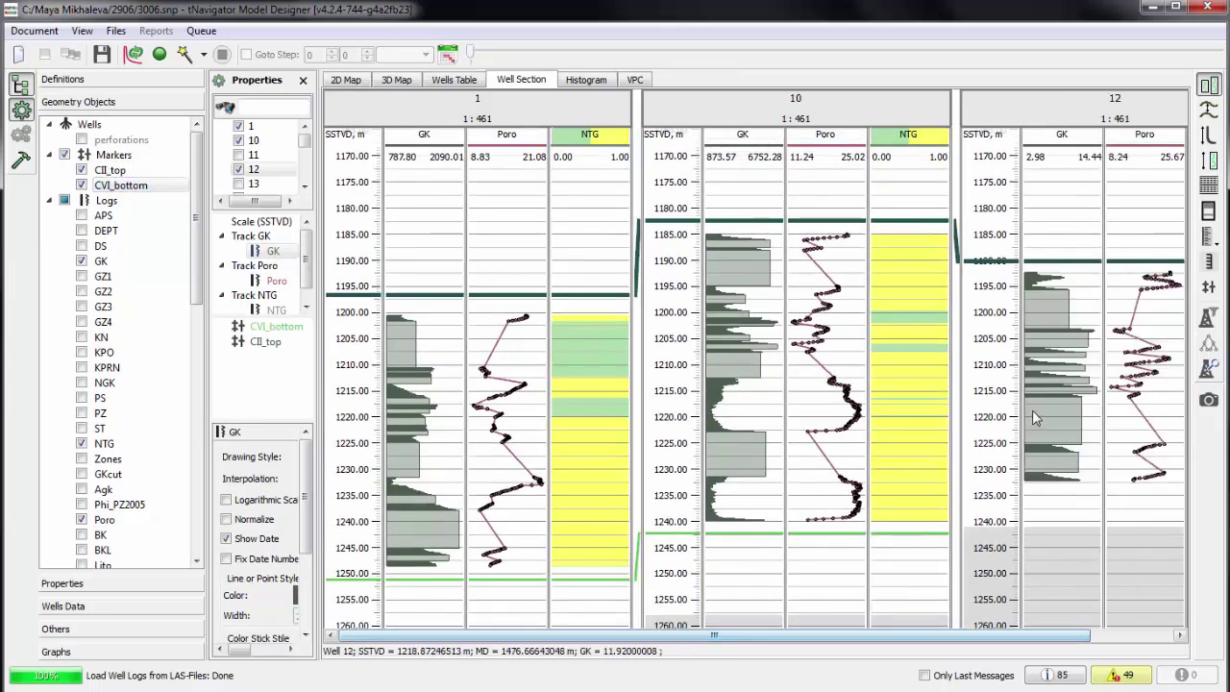
left_click(1210, 290)
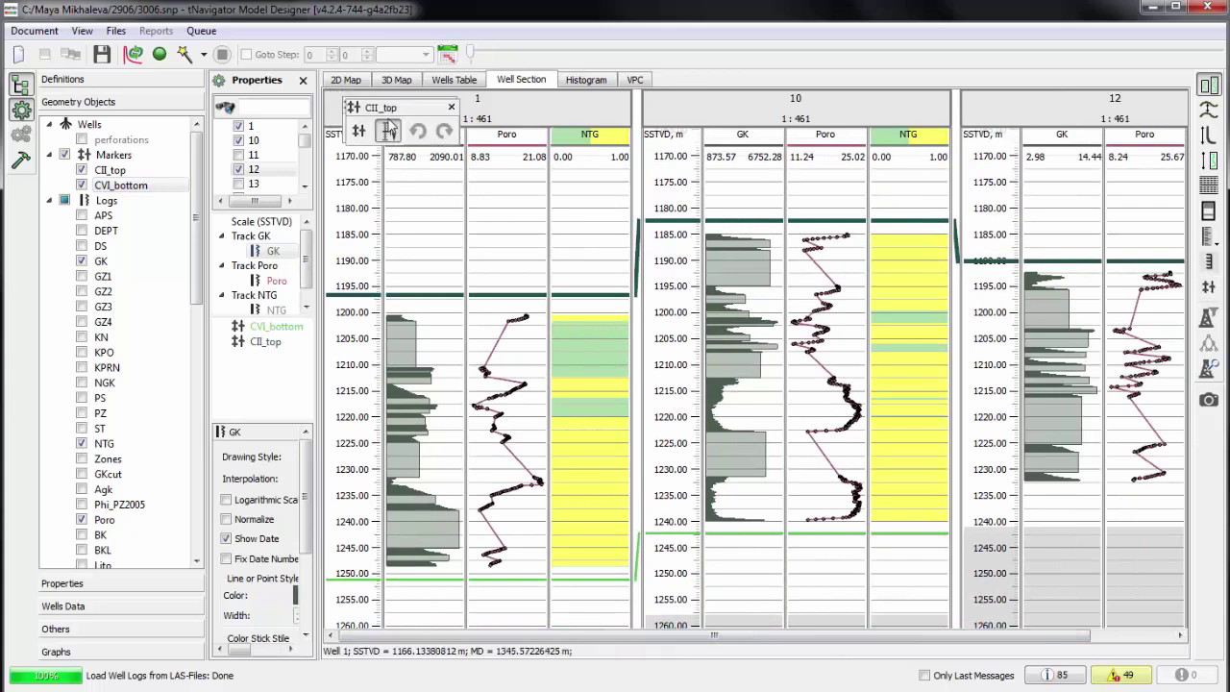
left_click_drag(398, 132, 429, 163)
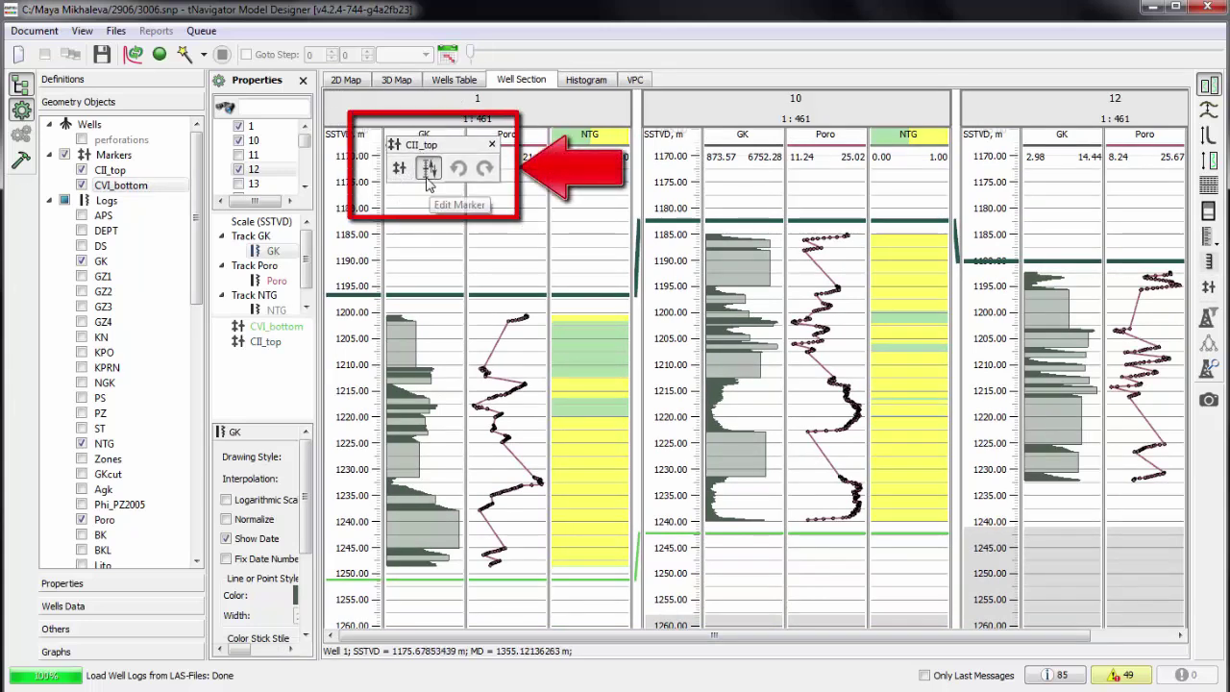
left_click(428, 170)
mouse_move(500, 294)
left_mouse_down()
mouse_move(497, 346)
mouse_move(501, 301)
left_mouse_up()
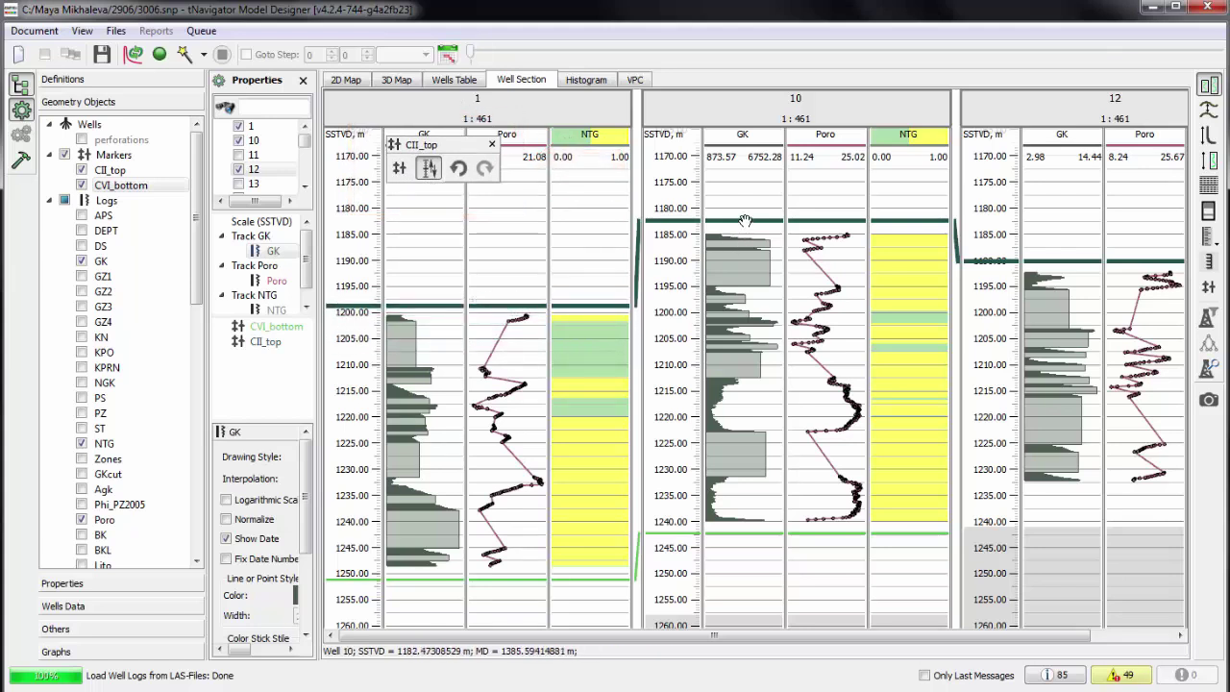
mouse_move(745, 220)
left_mouse_down()
mouse_move(750, 274)
mouse_move(753, 236)
left_mouse_up()
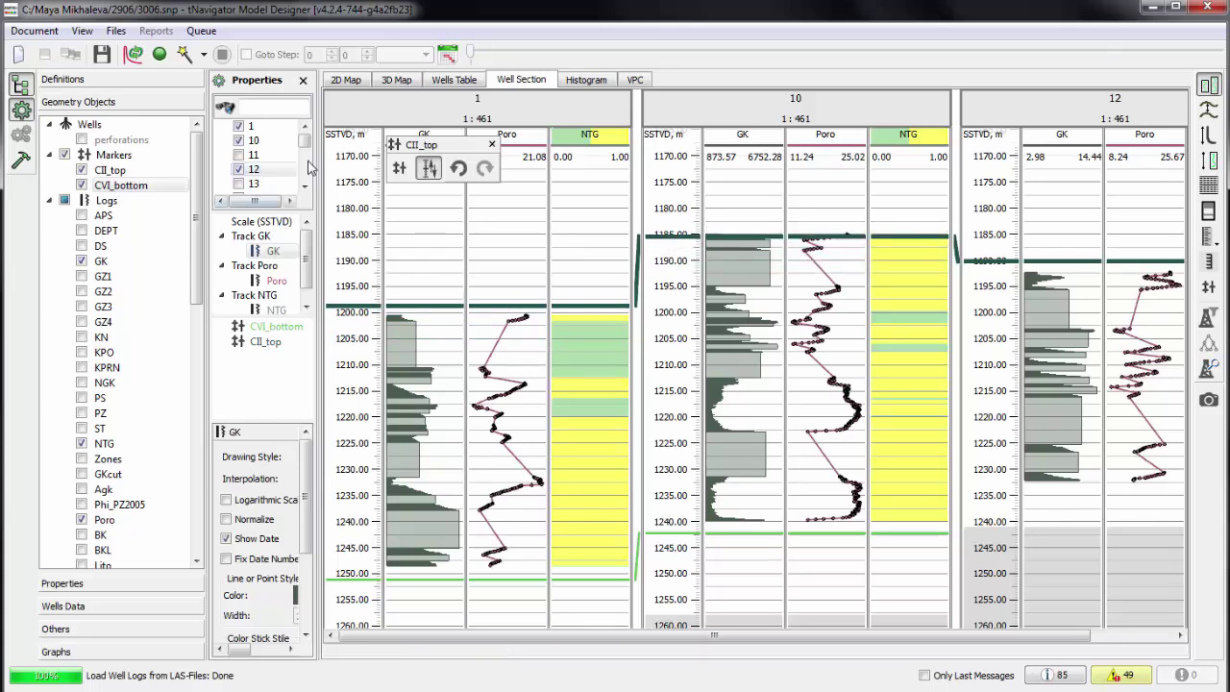
Add a CVI_bottom pick in well 12 and adjust it to about 1231.6 m.
left_click(398, 170)
left_click(276, 327)
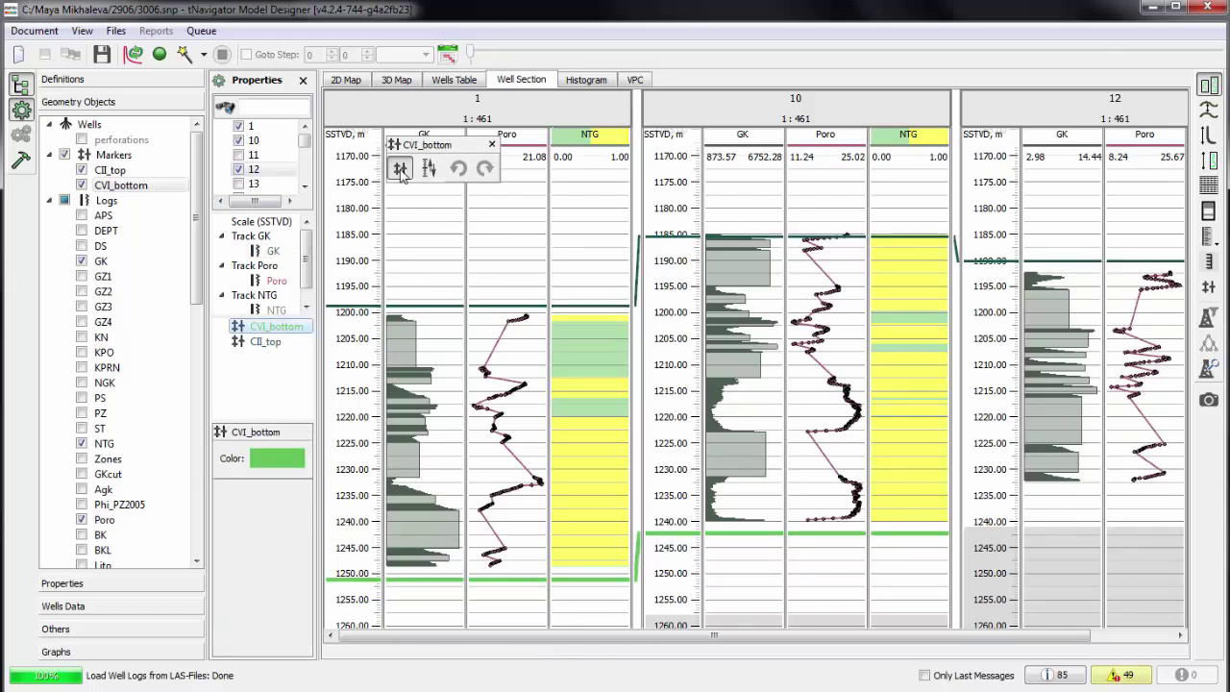
left_click(1072, 495)
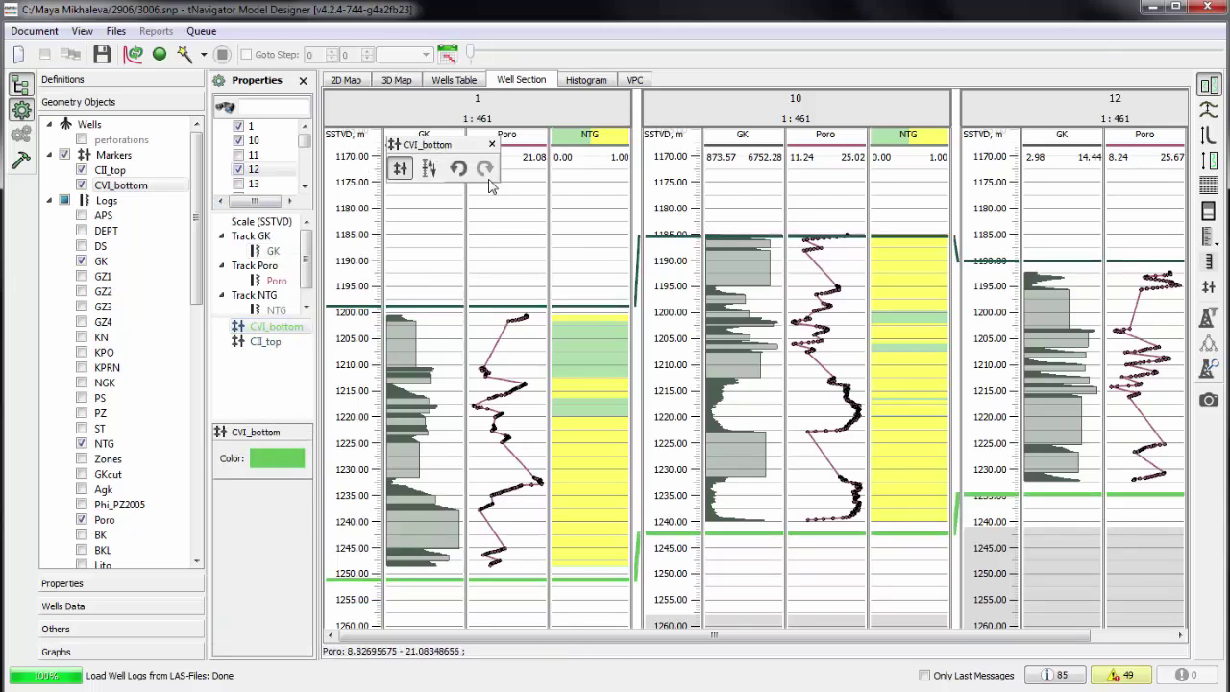
left_click(428, 167)
left_click_drag(1066, 495, 1065, 486)
Create a new well marker named WellMarker1 from the Markers context menu.
right_click(137, 155)
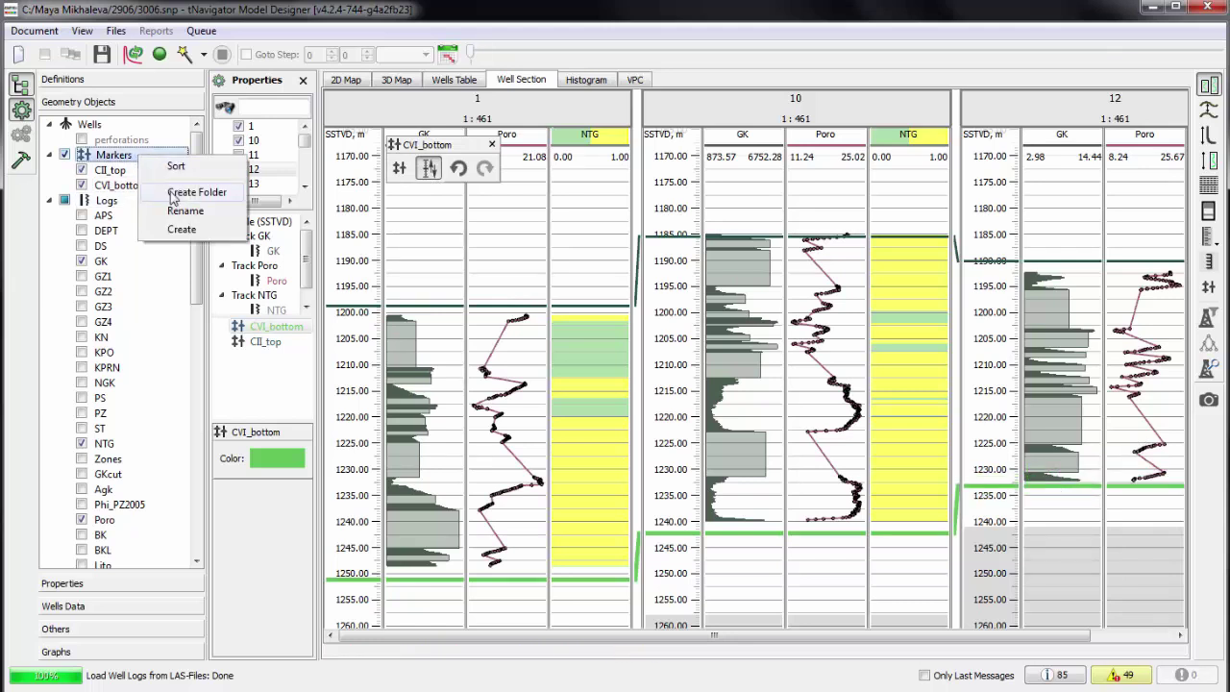
left_click(180, 230)
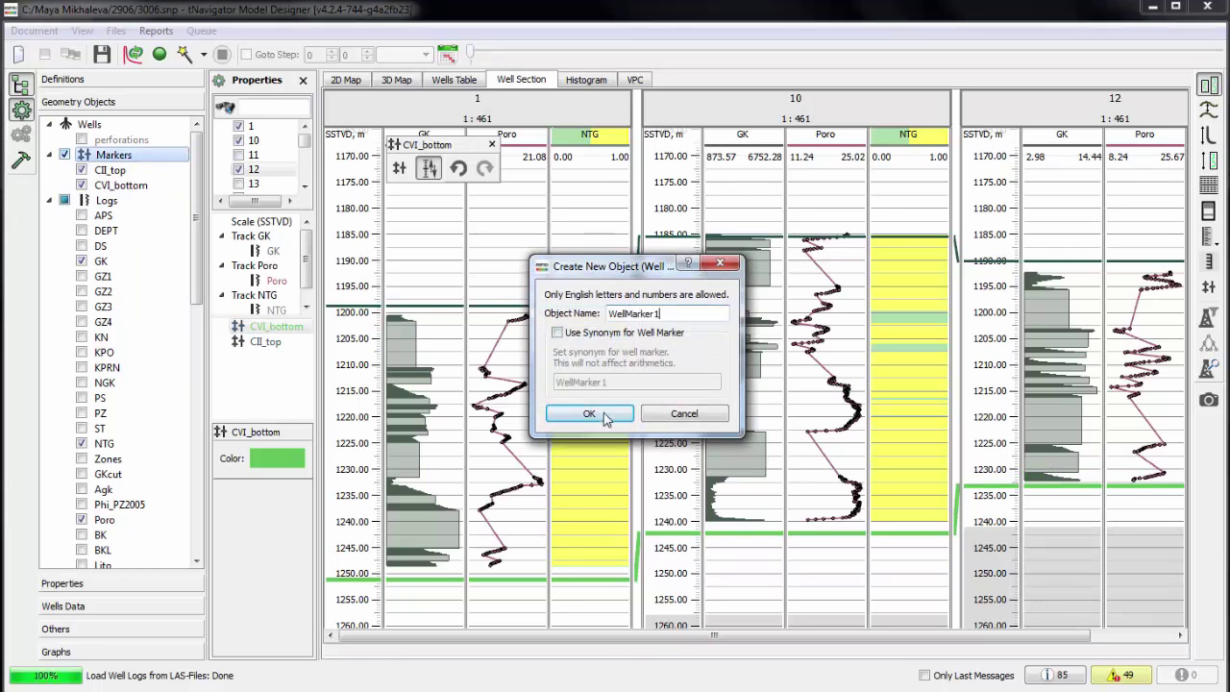
left_click(589, 414)
Pick WellMarker1 in wells 1, 10 and 12 at about 1232, 1220 and 1225 m.
left_click(289, 328)
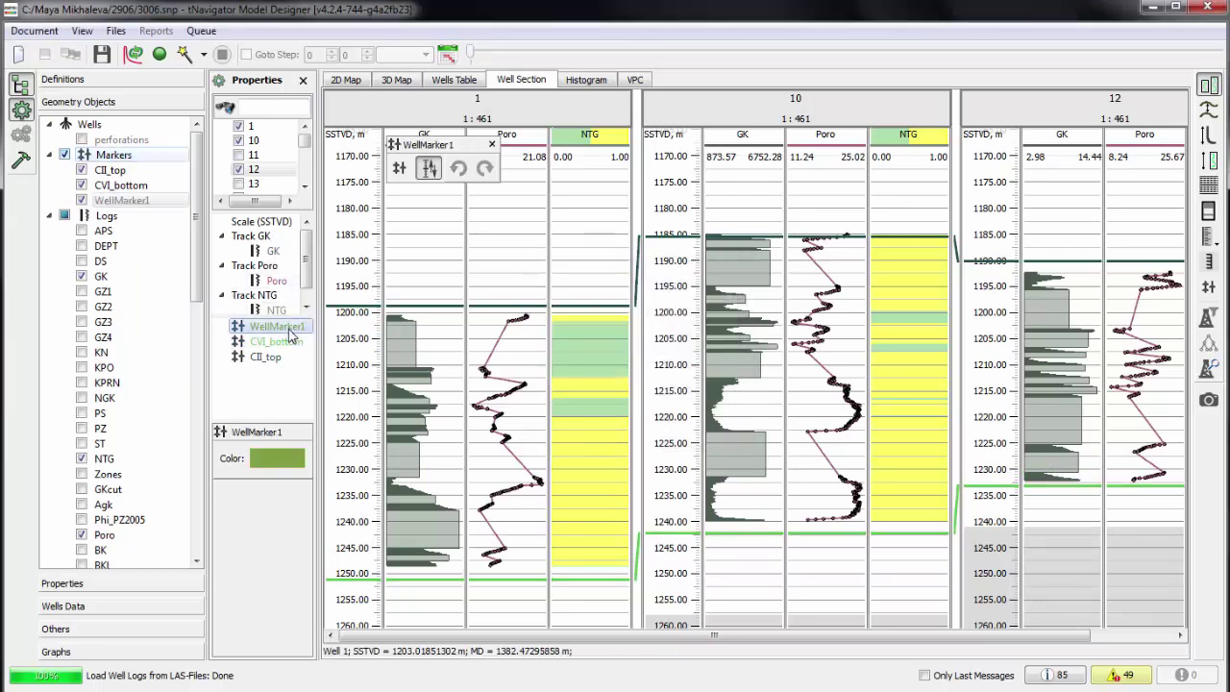
left_click(405, 174)
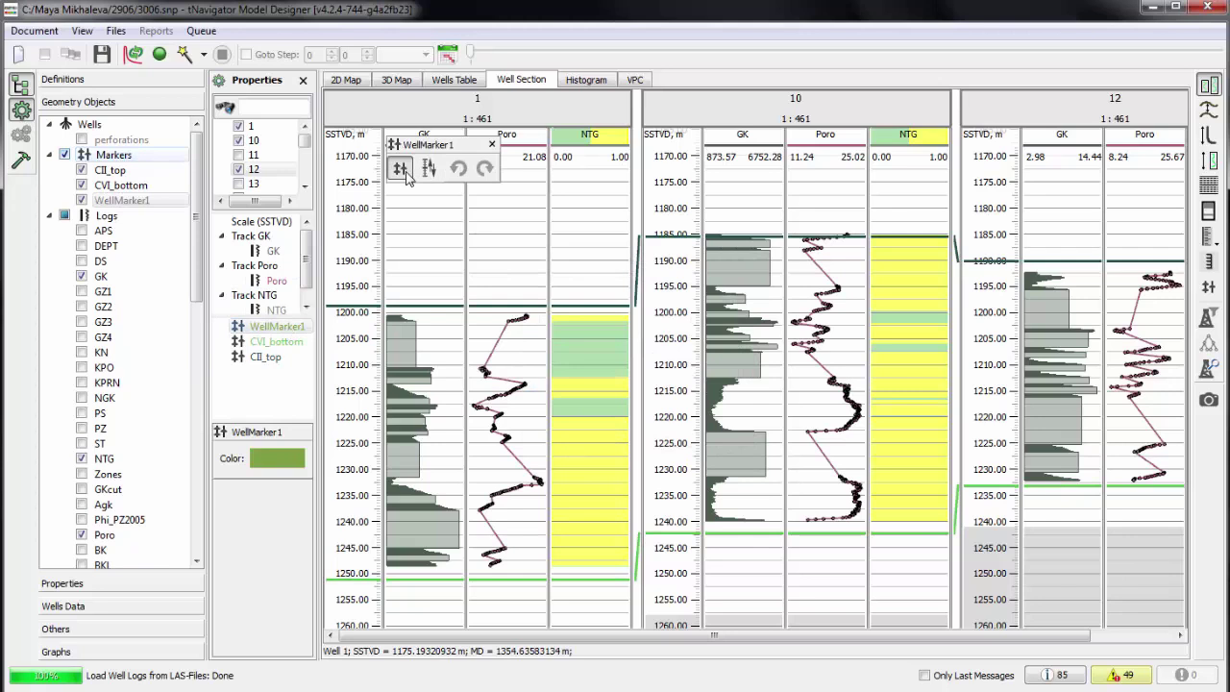
left_click(452, 481)
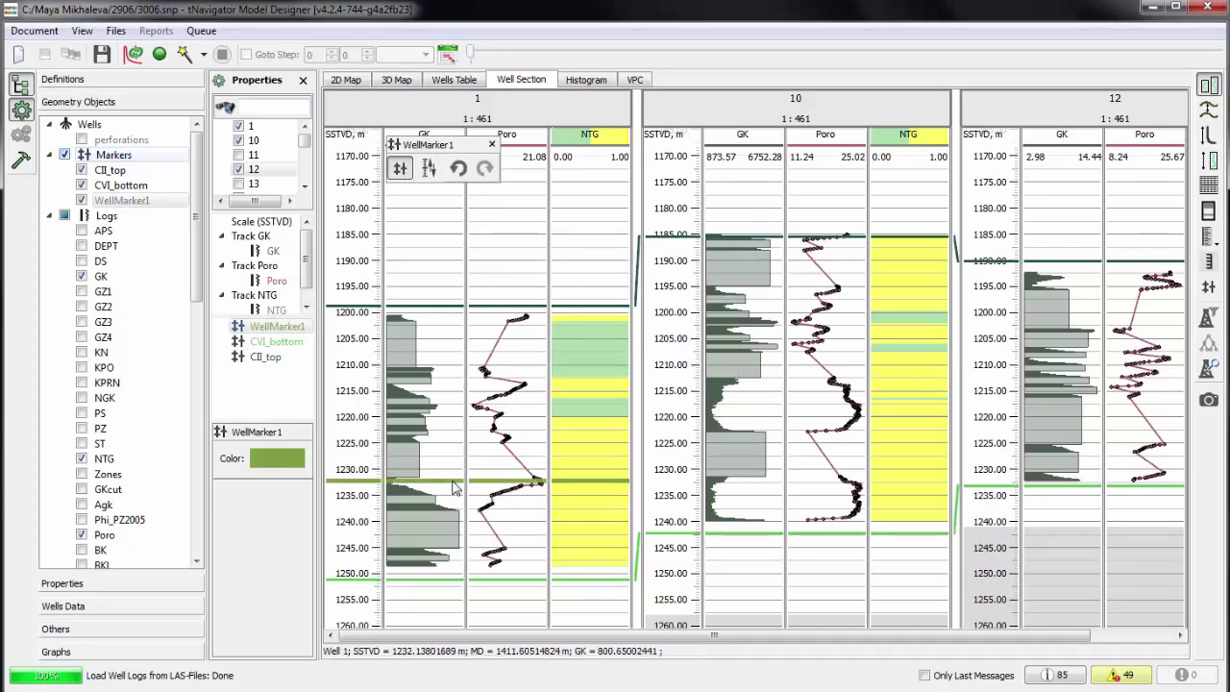
left_click(846, 420)
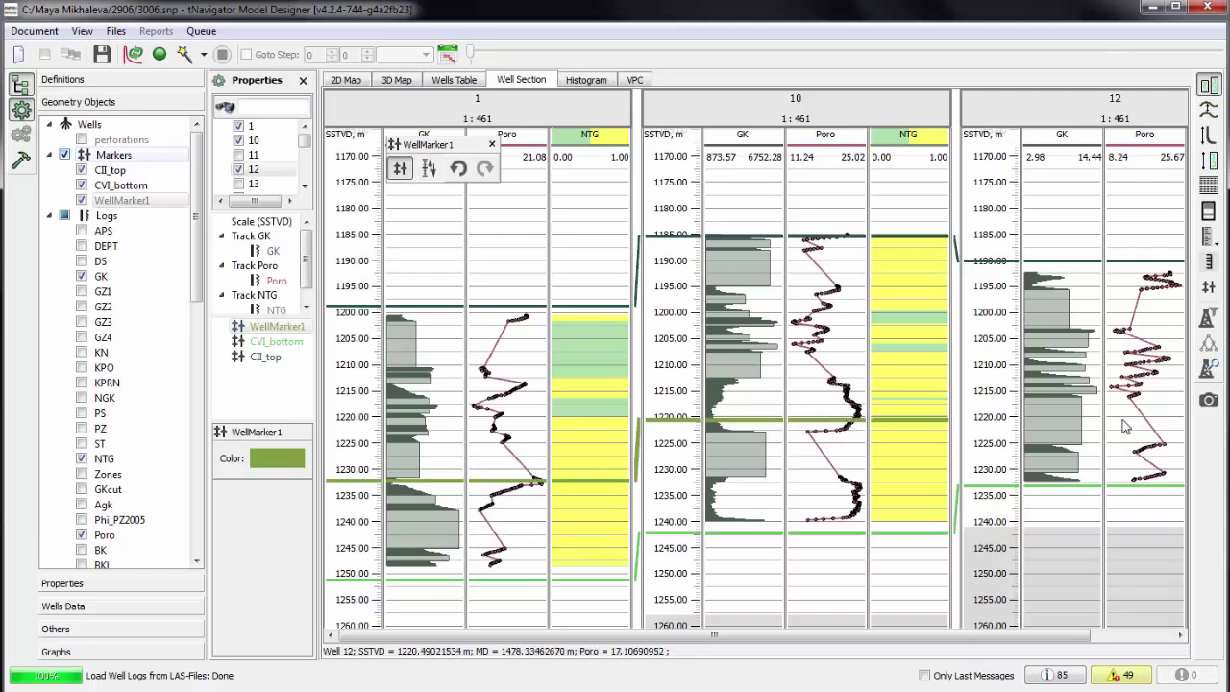
left_click(1153, 443)
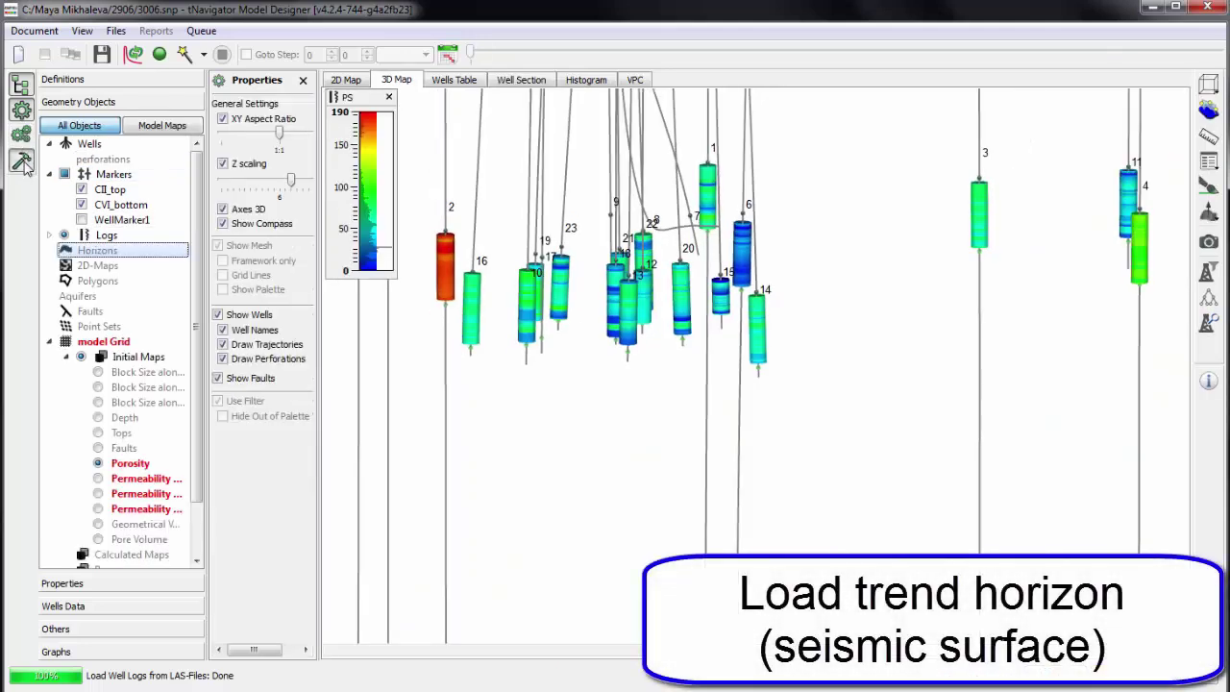
Import the 'trend' CPS-format horizon and tick it under Horizons to show it in 3D.
left_click(21, 160)
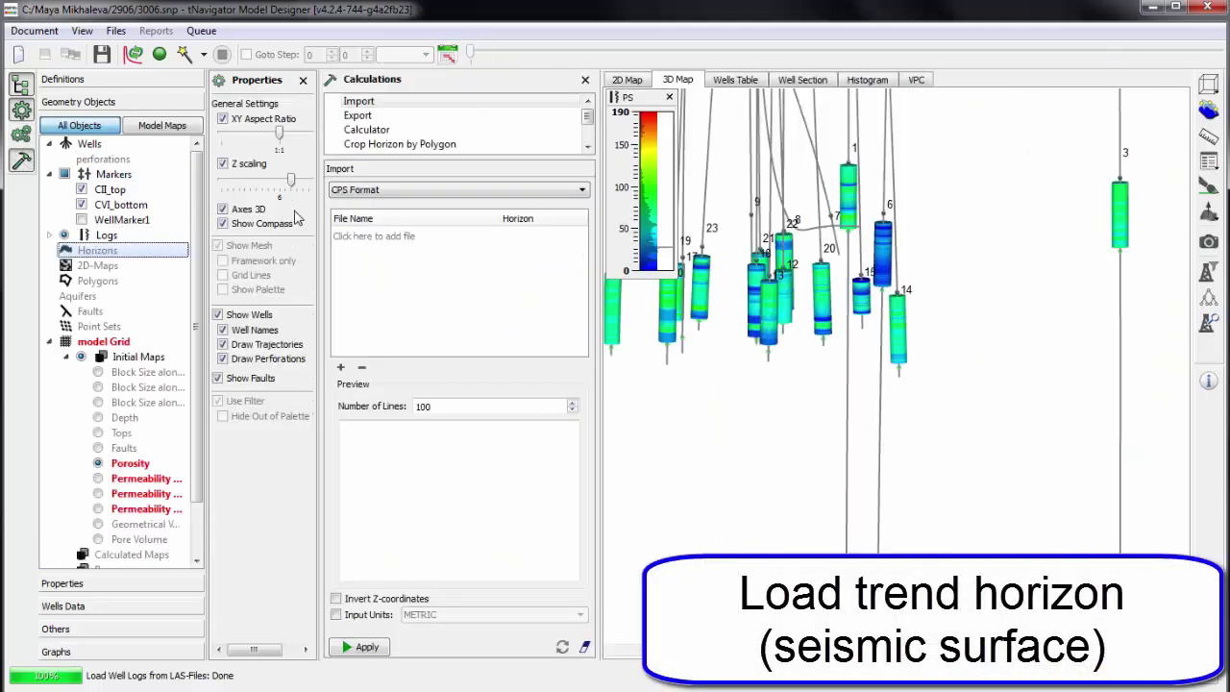
left_click(412, 238)
left_click(326, 139)
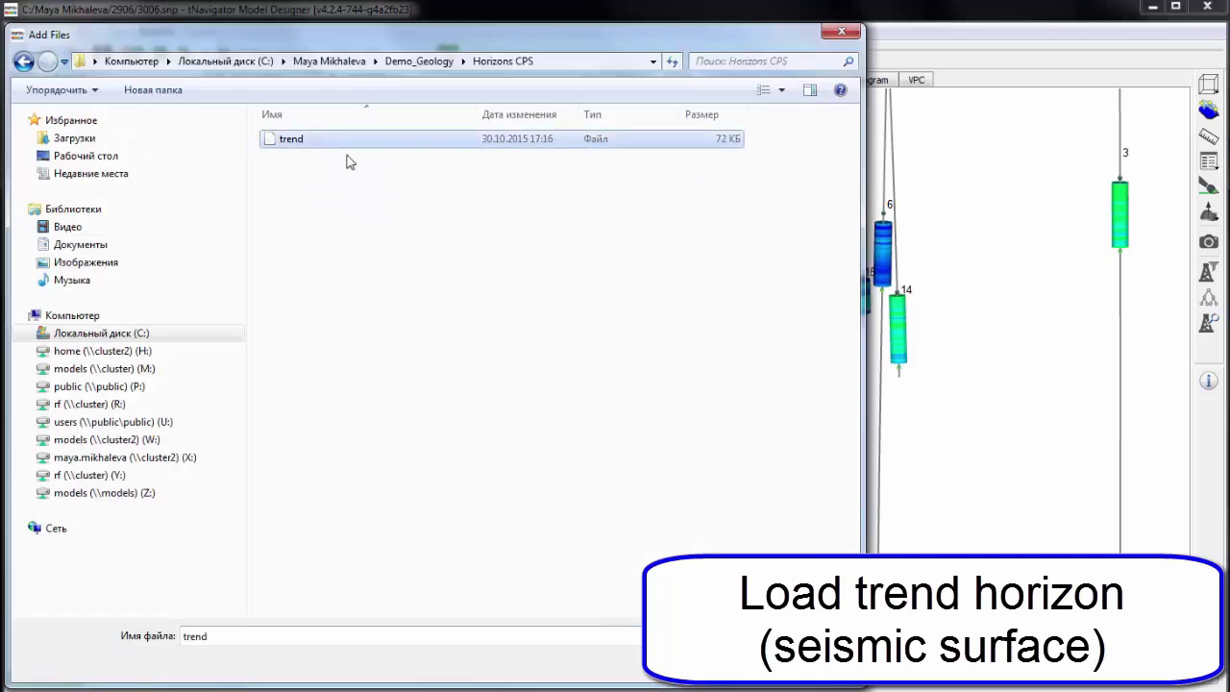
double_click(326, 140)
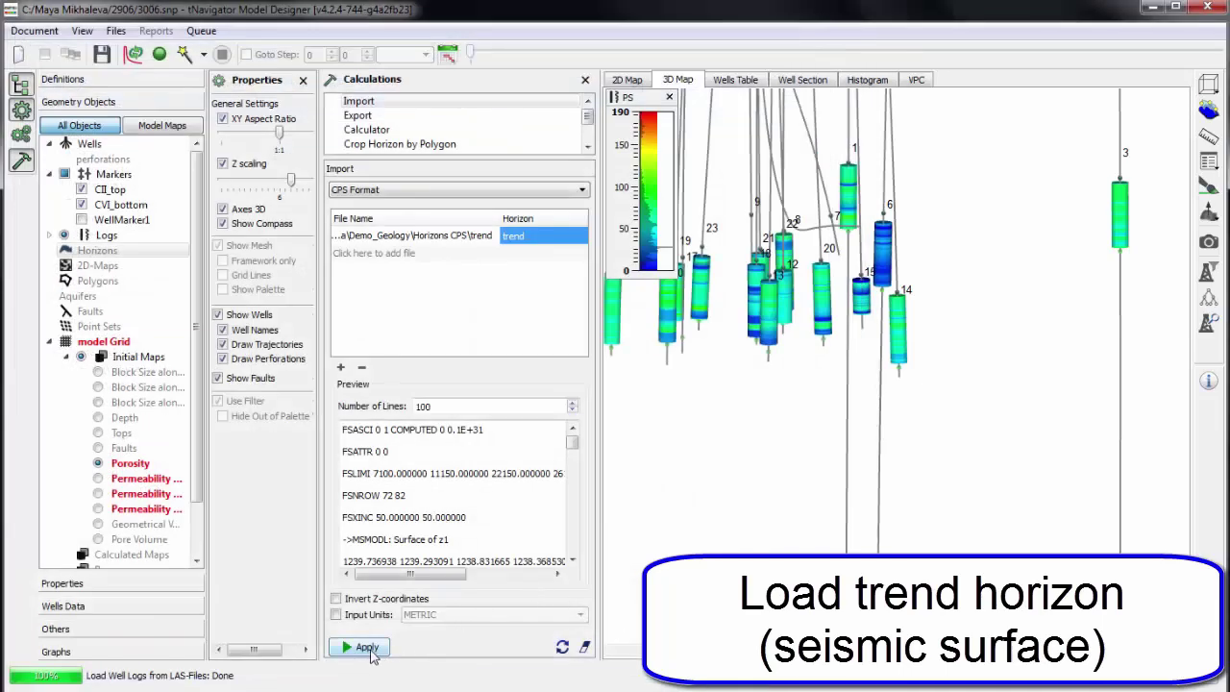
left_click(371, 650)
left_click(49, 250)
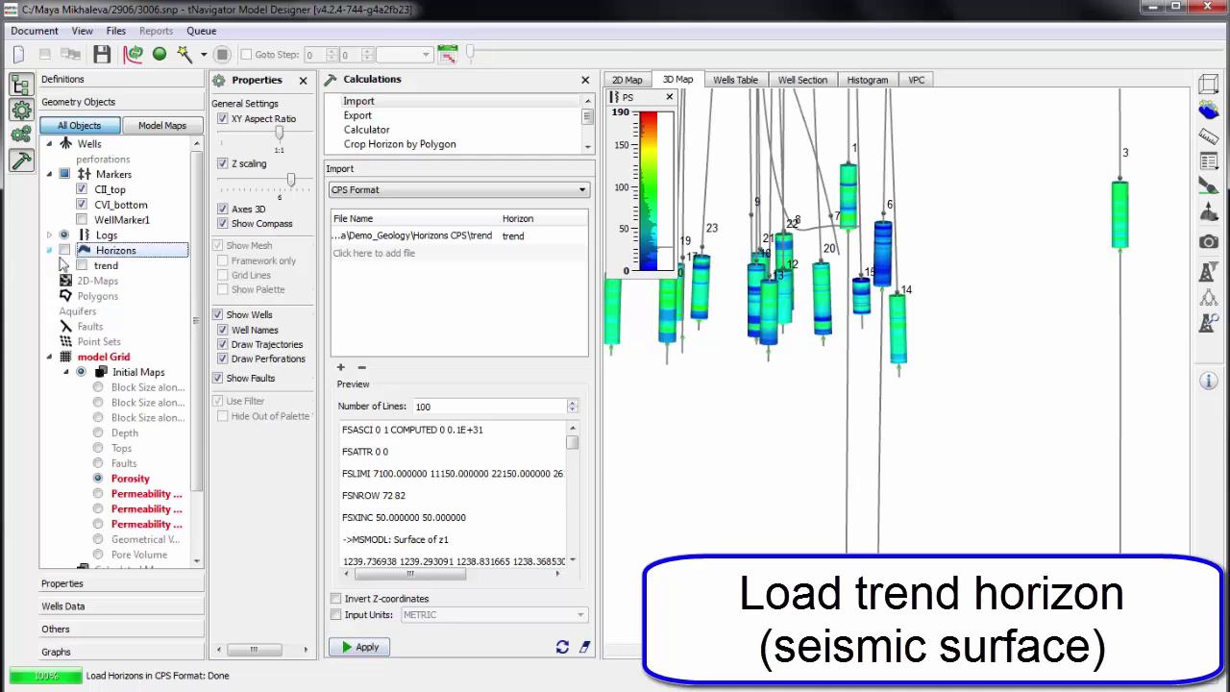
left_click(81, 267)
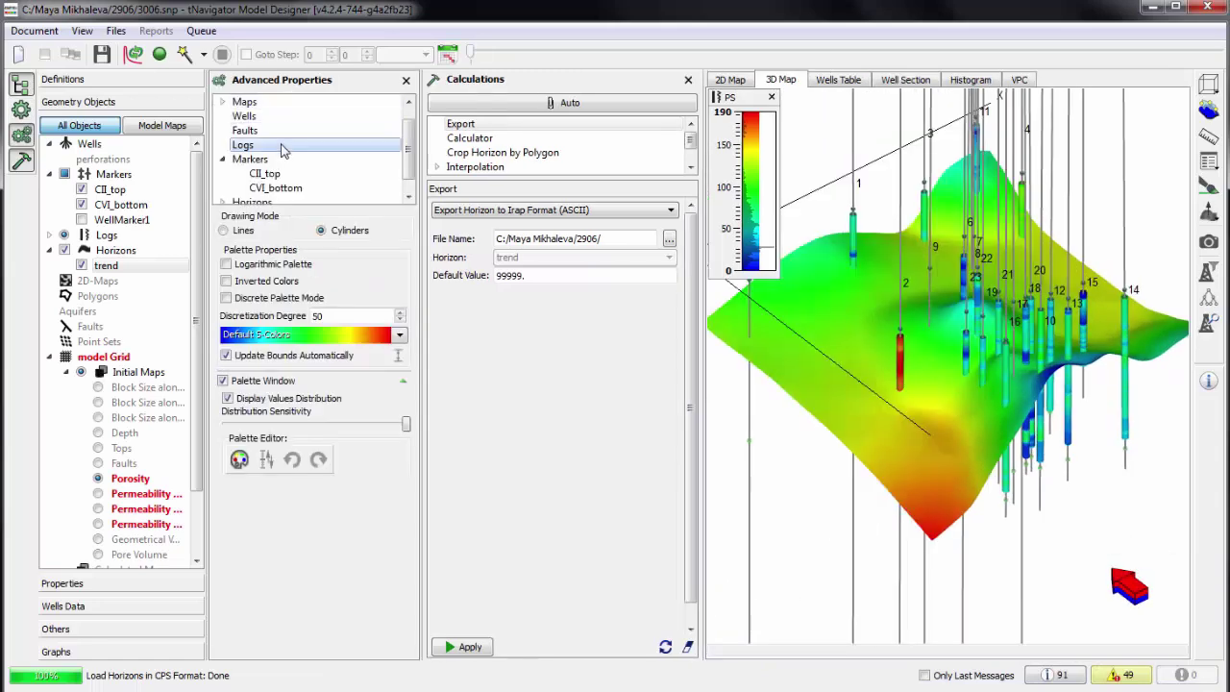
Turn on the trend horizon's Palette Window and close the Calculations panel to widen the 3D view.
left_click(280, 145)
left_click(263, 203)
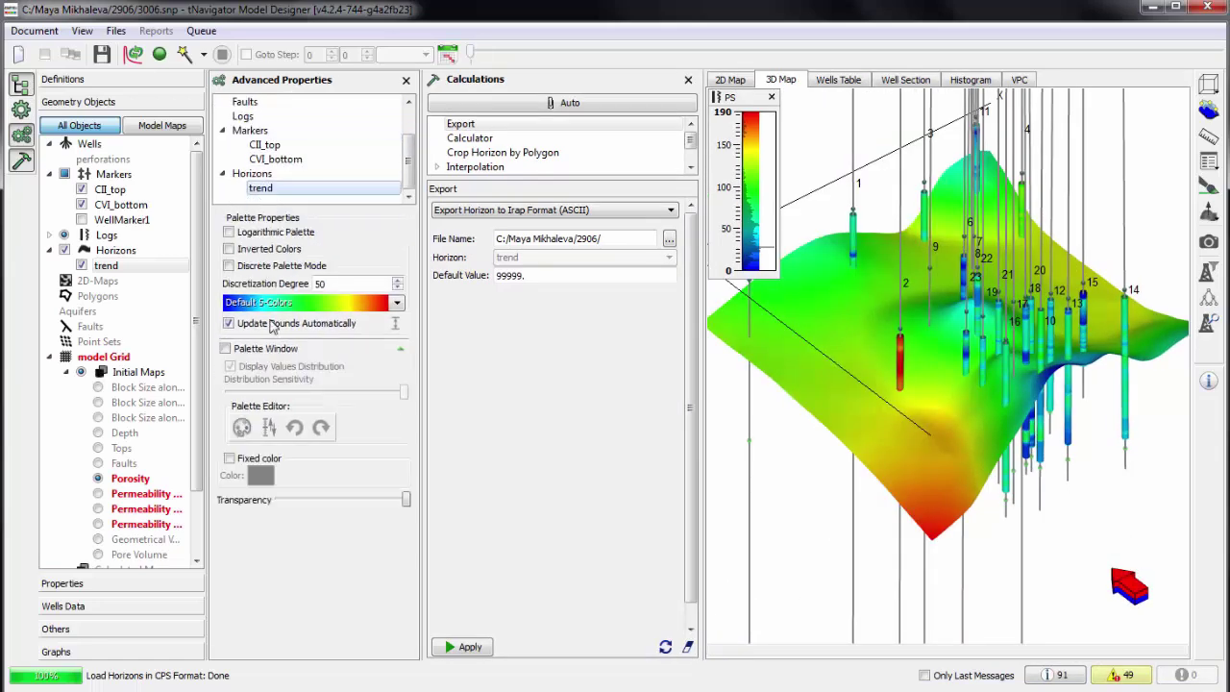
left_click(226, 350)
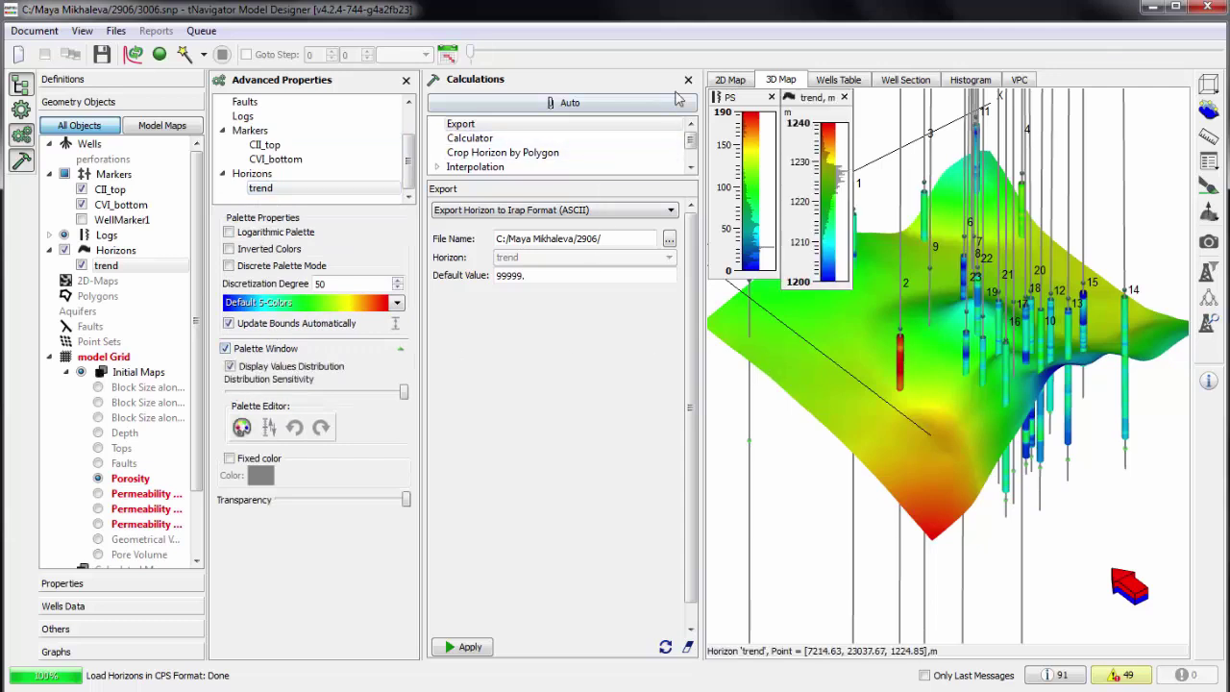
left_click_drag(701, 212, 426, 211)
left_click_drag(716, 302, 725, 306)
Show the trend horizon on the 2D Map with contour lines and filled contour colouring.
left_click(451, 81)
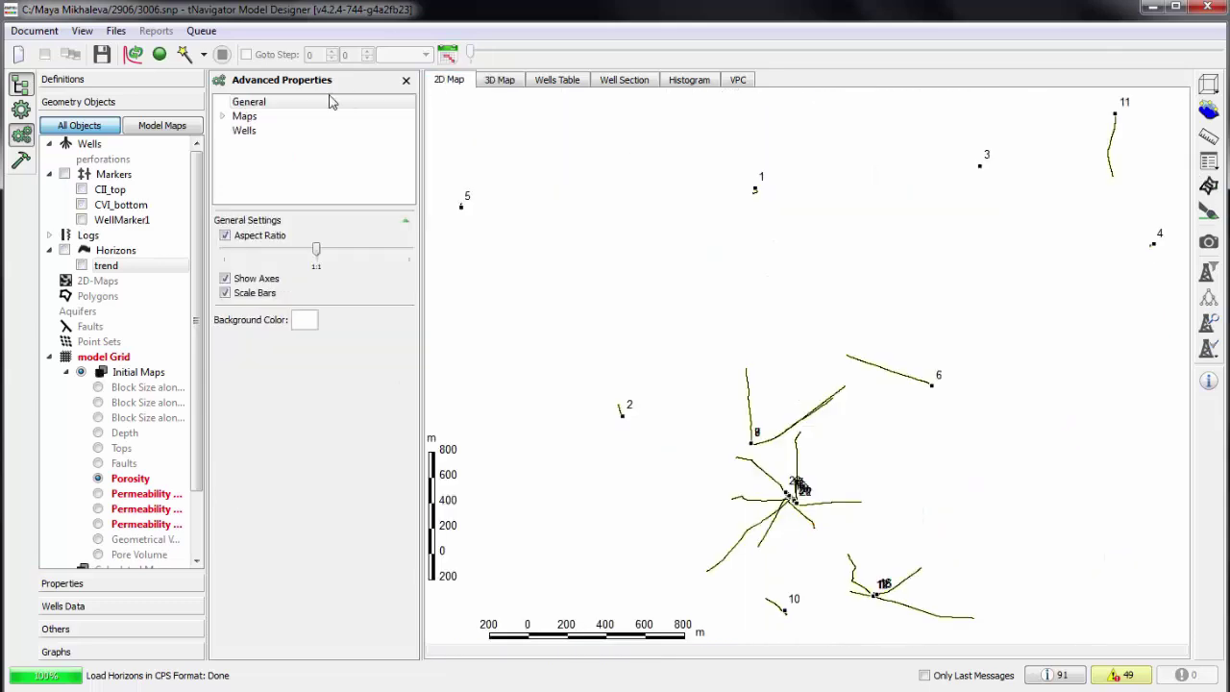
left_click(81, 266)
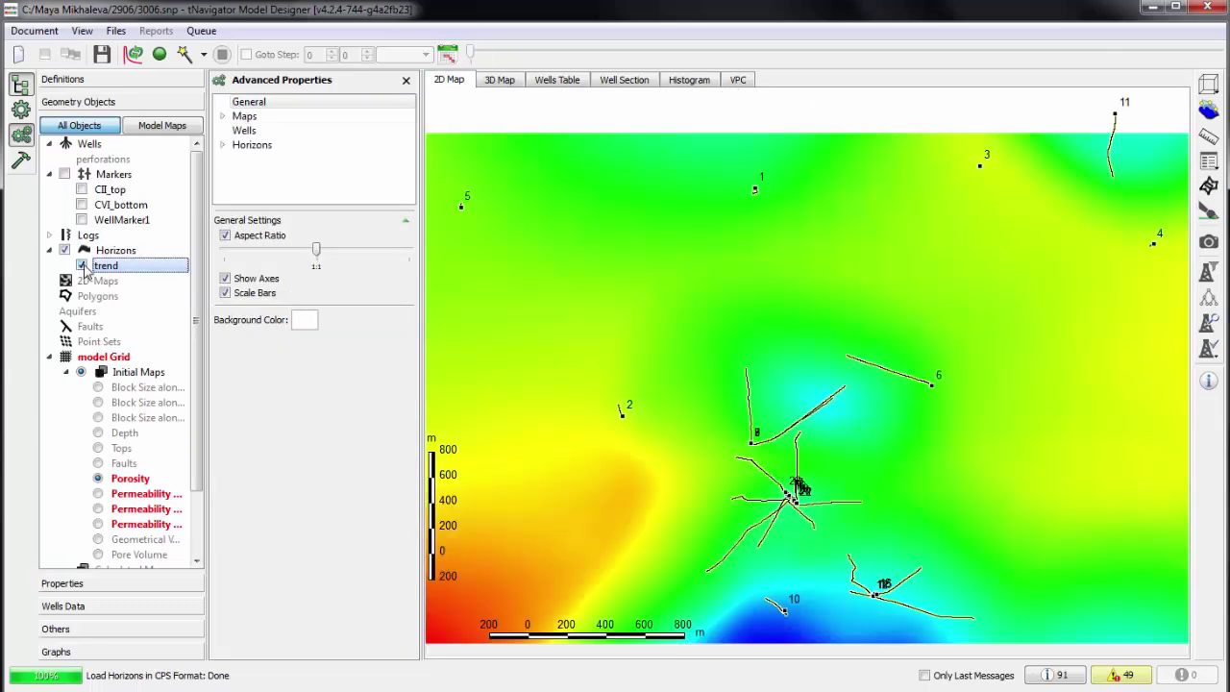
left_click(222, 145)
left_click(272, 160)
left_click(223, 219)
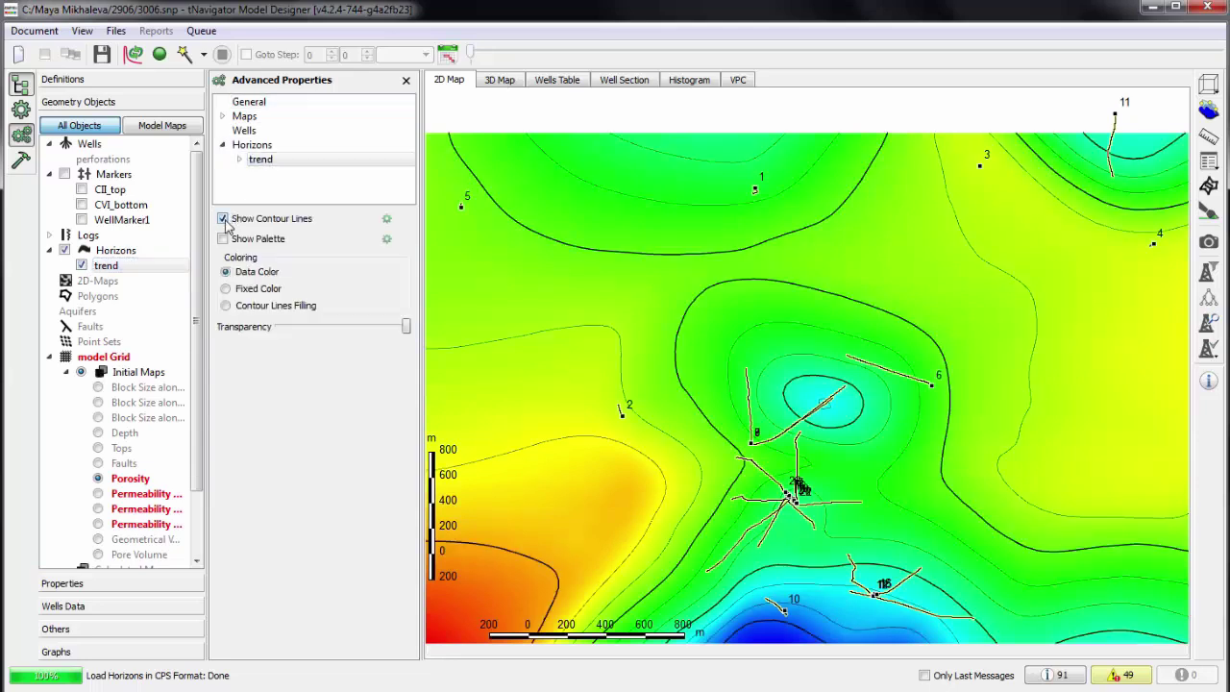
left_click(387, 220)
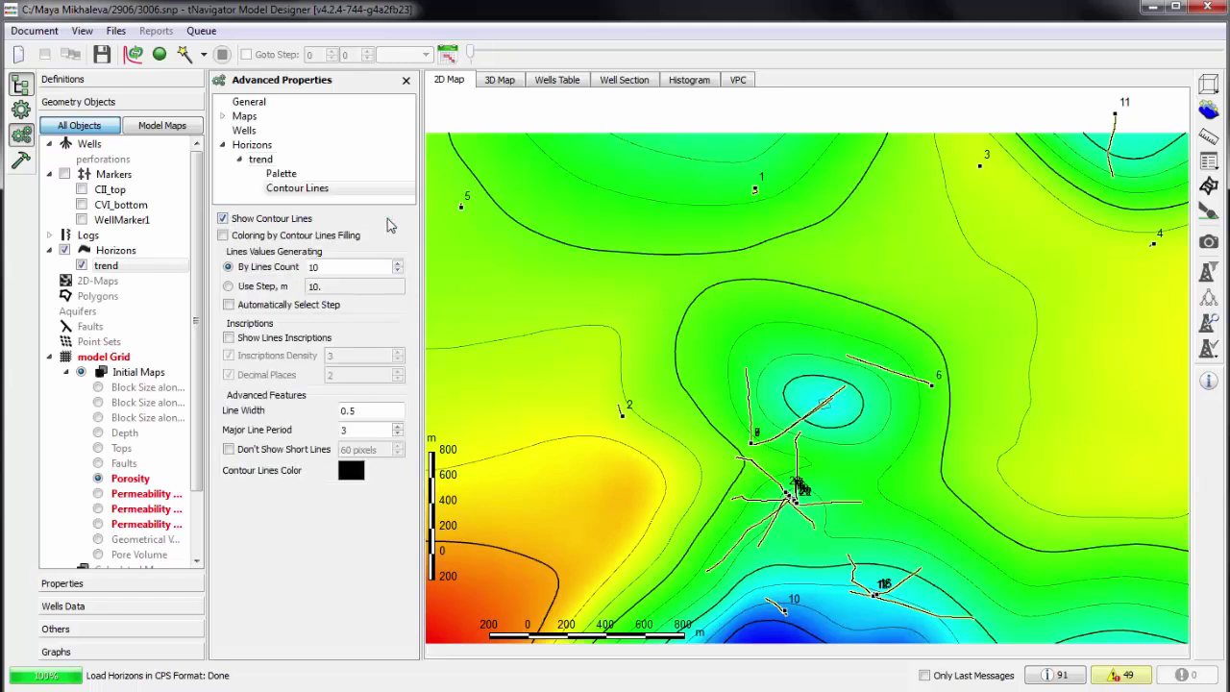
left_click(223, 235)
Label the trend contour lines with values and add a colour scale to the 2D Map.
scroll(648, 348, "down", 1)
scroll(648, 348, "up", 1)
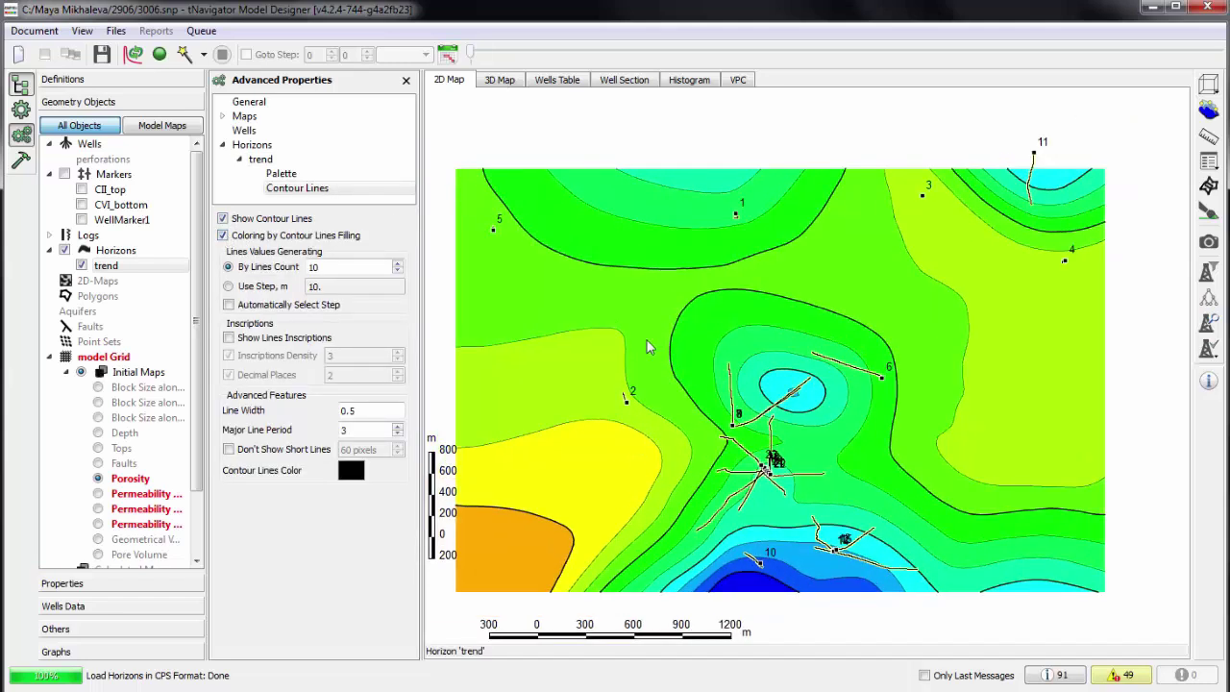
left_click(228, 338)
left_click(398, 361)
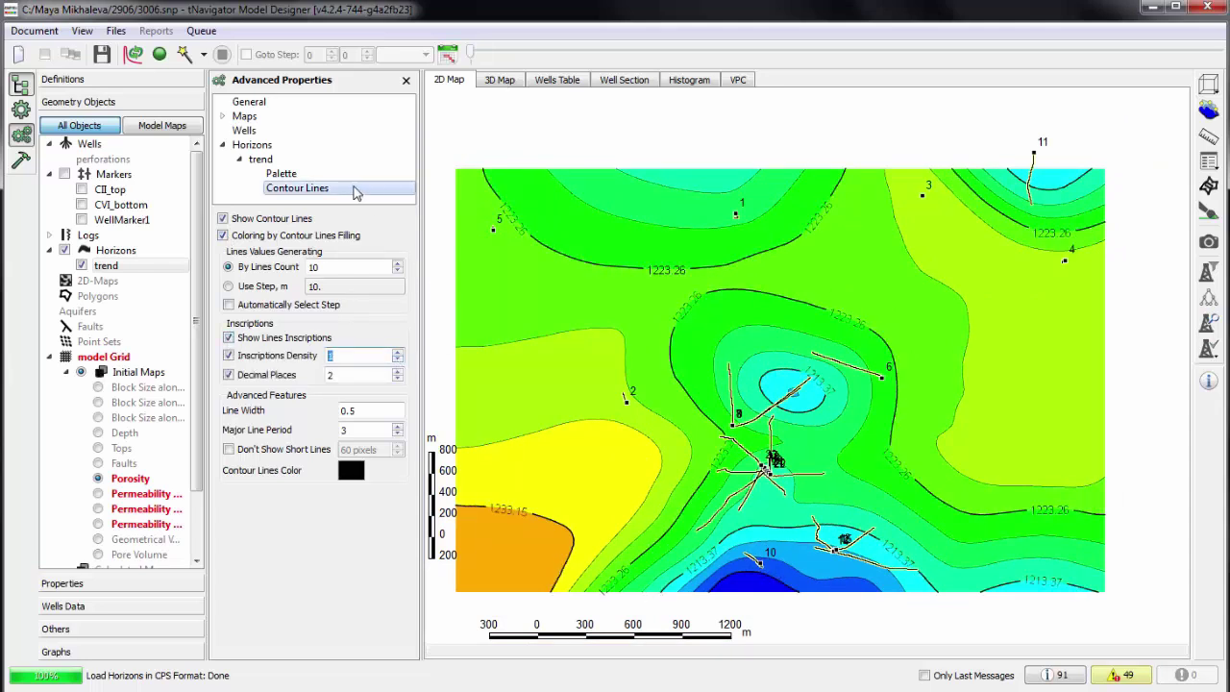
left_click(281, 173)
left_click(246, 344)
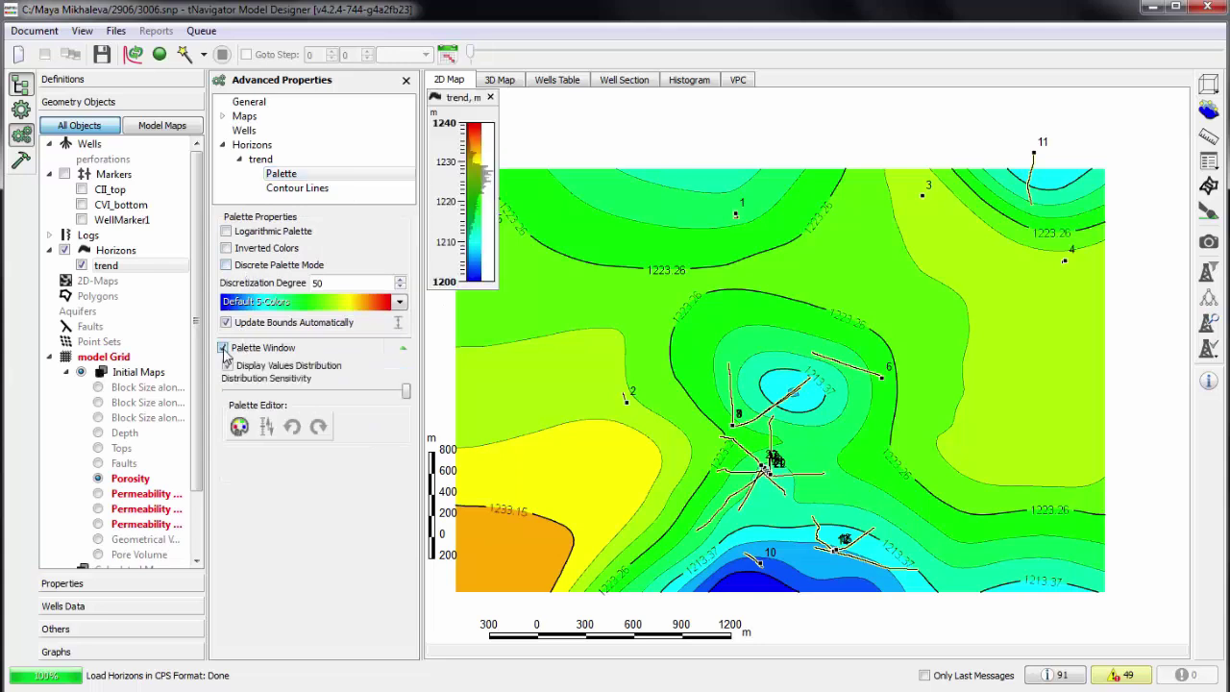
left_click(296, 188)
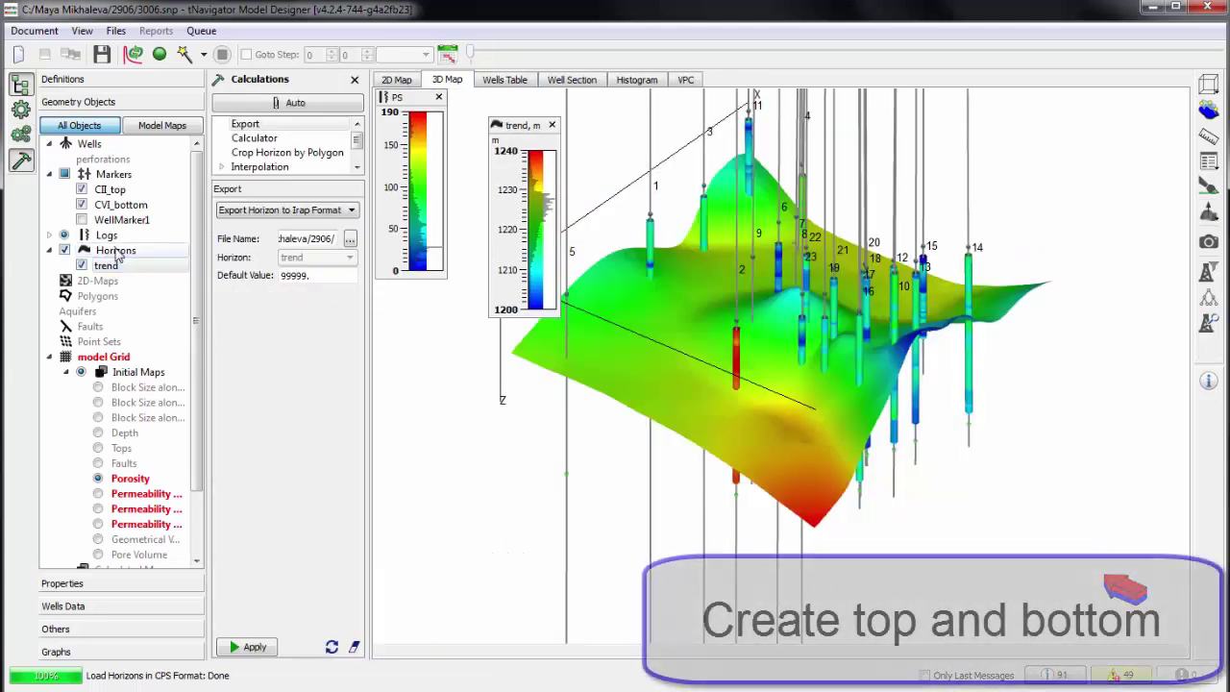
right_click(113, 251)
Create horizon 'top' by IDW interpolation of CII_top markers, guided by the trend horizon.
left_click(159, 321)
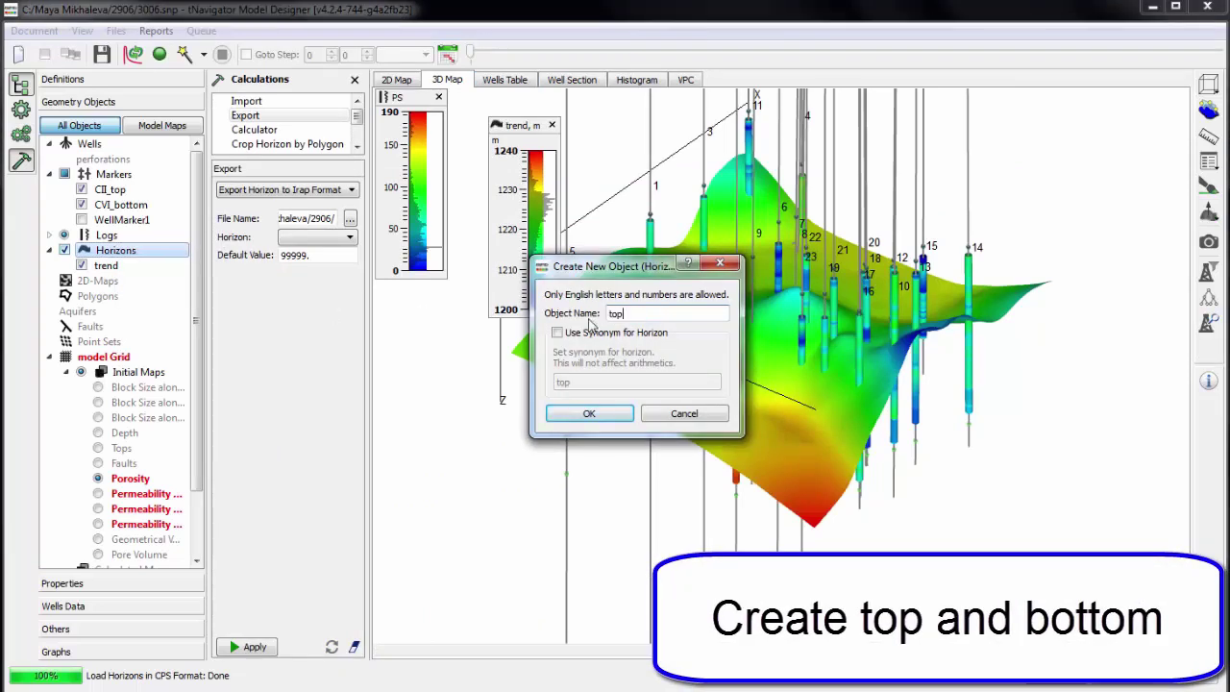
left_click(608, 414)
left_click(256, 180)
left_click(378, 353)
left_click(377, 365)
left_click(225, 388)
left_click(378, 388)
left_click(327, 406)
scroll(361, 474, "down", 1)
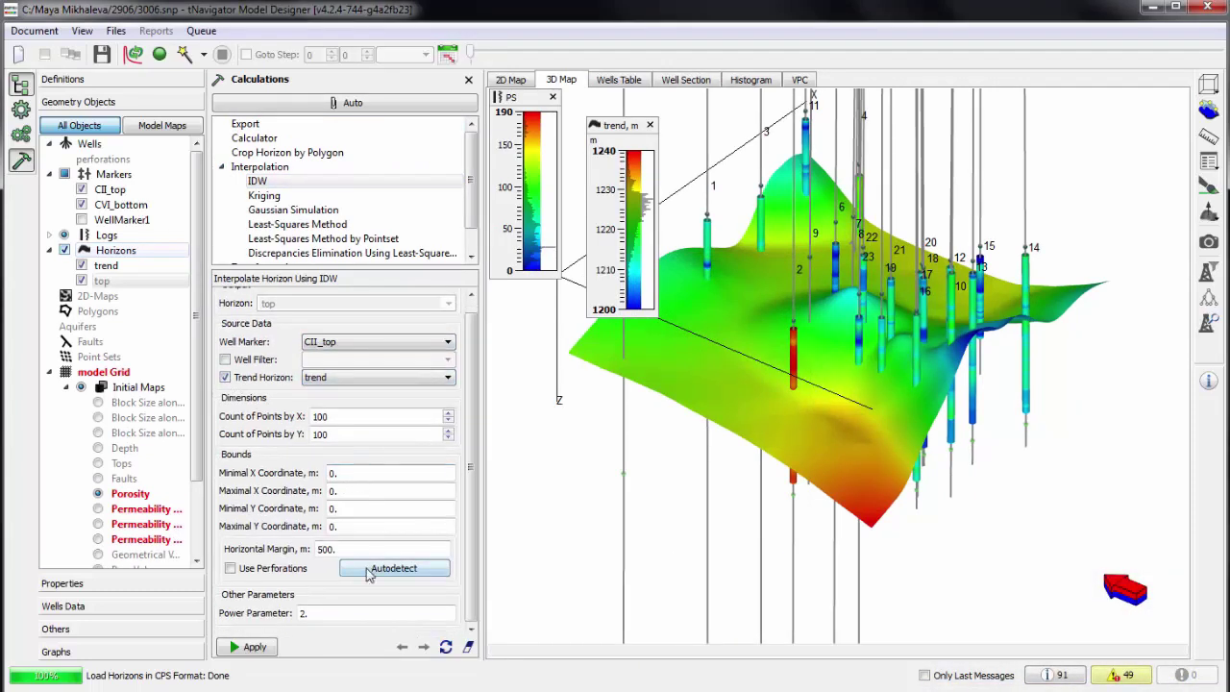
left_click(252, 647)
mouse_move(727, 488)
left_mouse_down()
mouse_move(745, 483)
mouse_move(728, 469)
left_mouse_up()
Create horizon 'bottom' by IDW interpolation of the CVI_bottom markers.
right_click(135, 252)
left_click(178, 328)
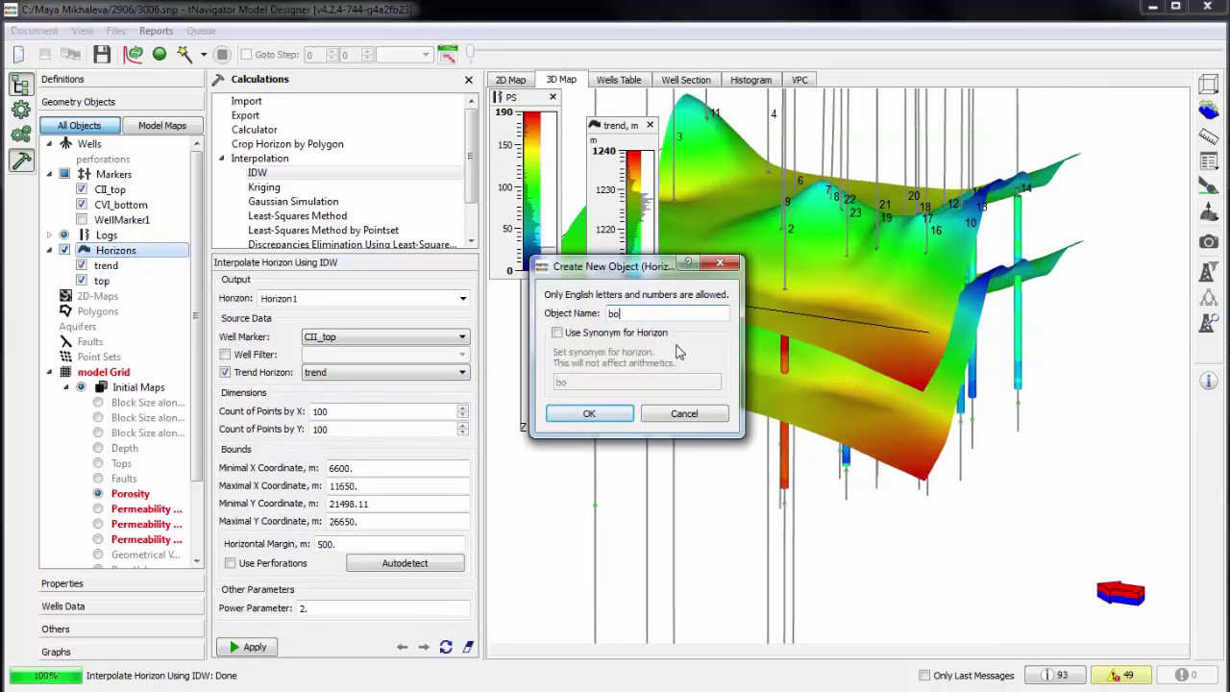
key("Return")
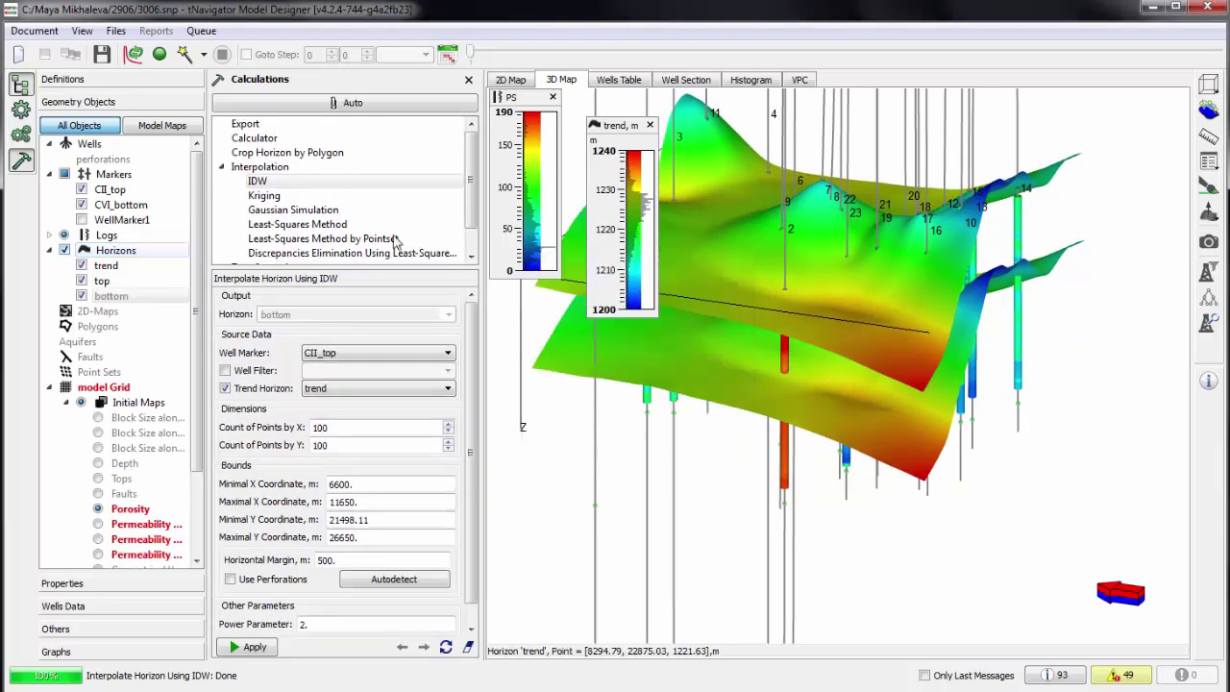
left_click(377, 353)
left_click(380, 370)
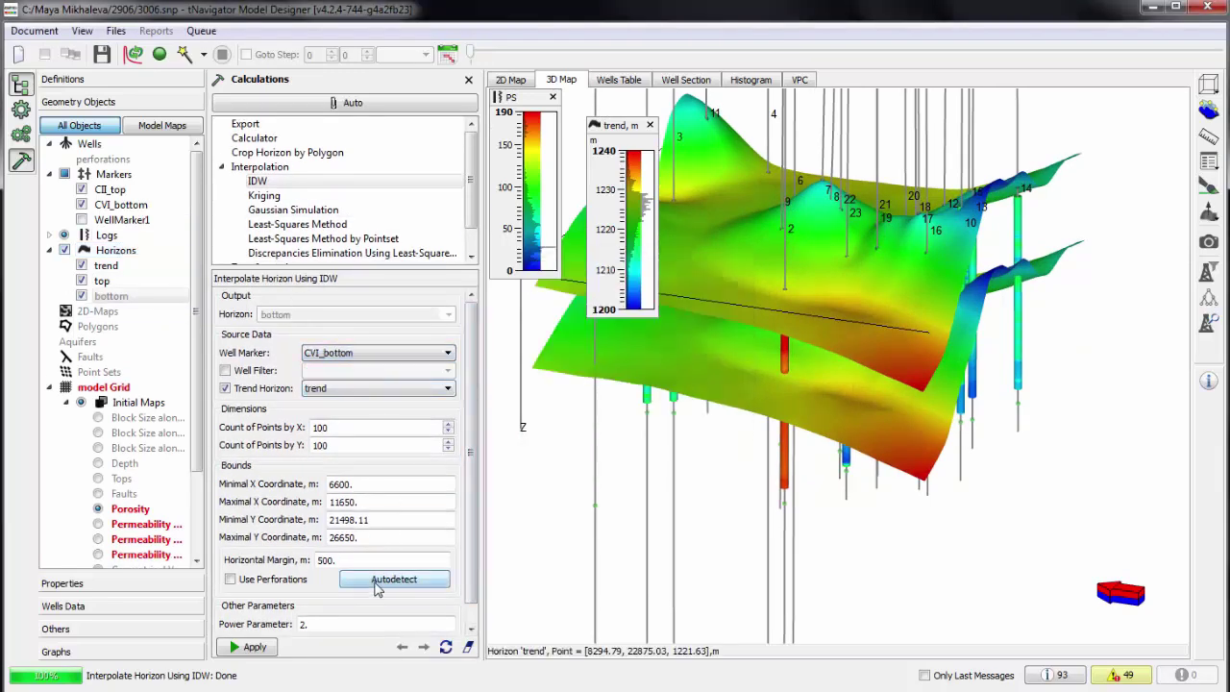
left_click(248, 647)
left_click_drag(939, 469, 846, 452)
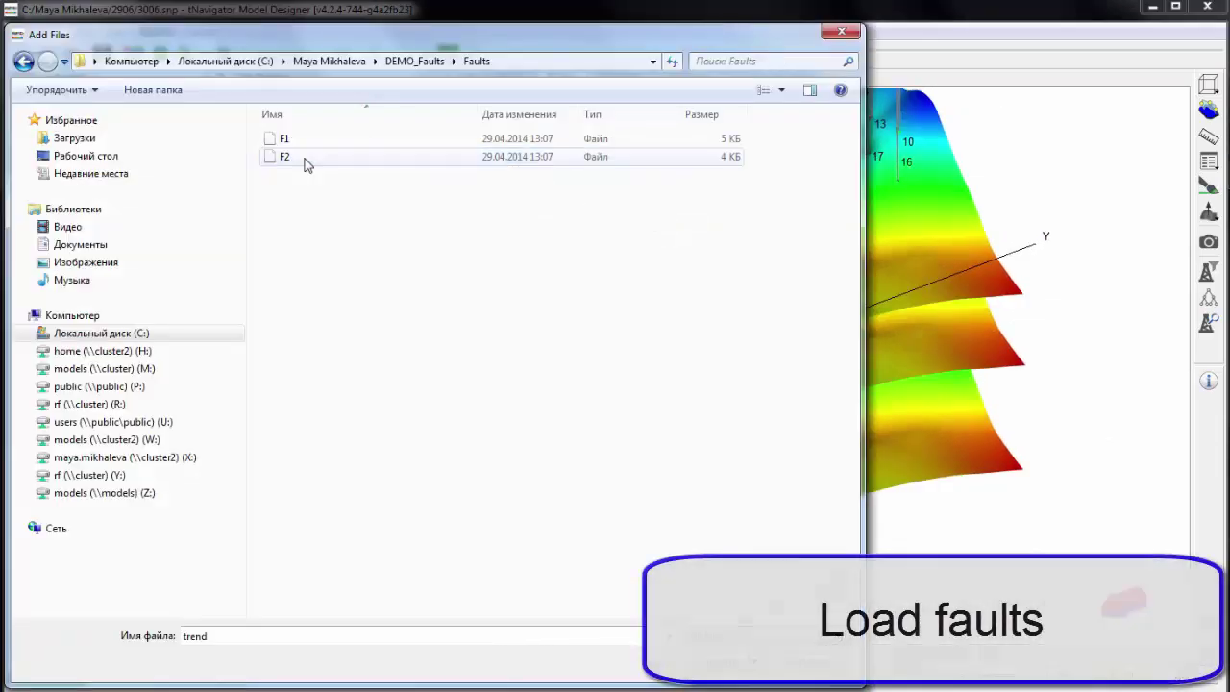
Load fault files F1 and F2 as ruled faults and tilt the 3D Map to look down.
key("ctrl+a")
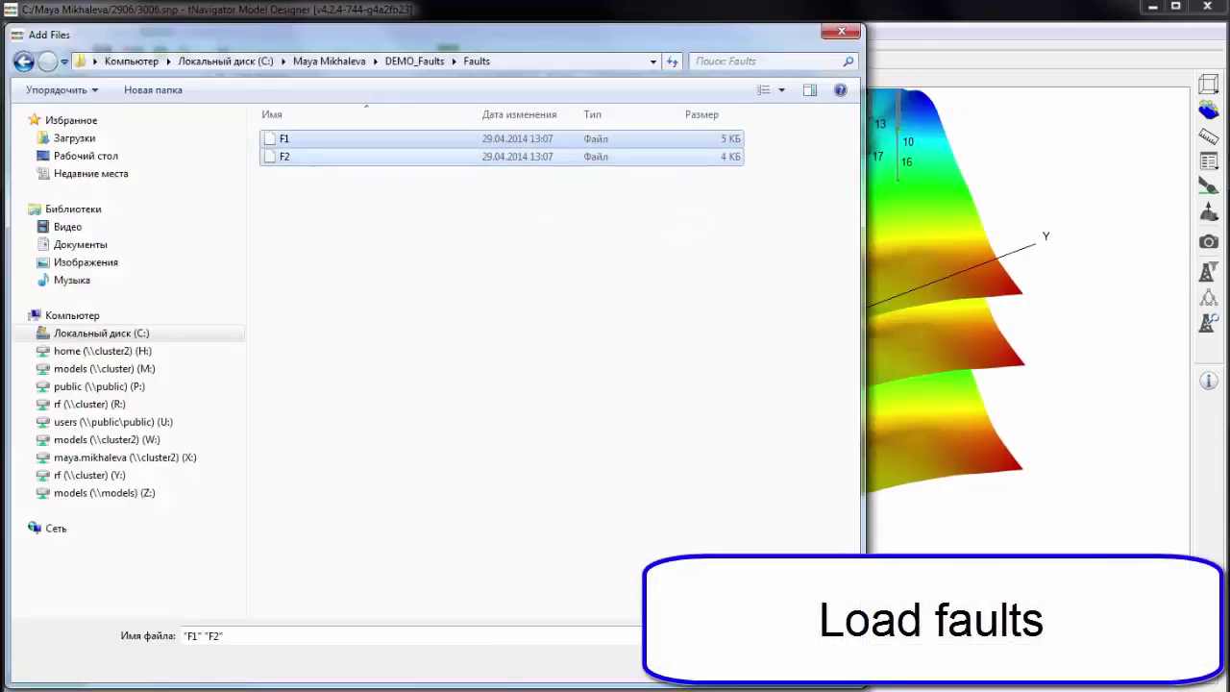
key("Return")
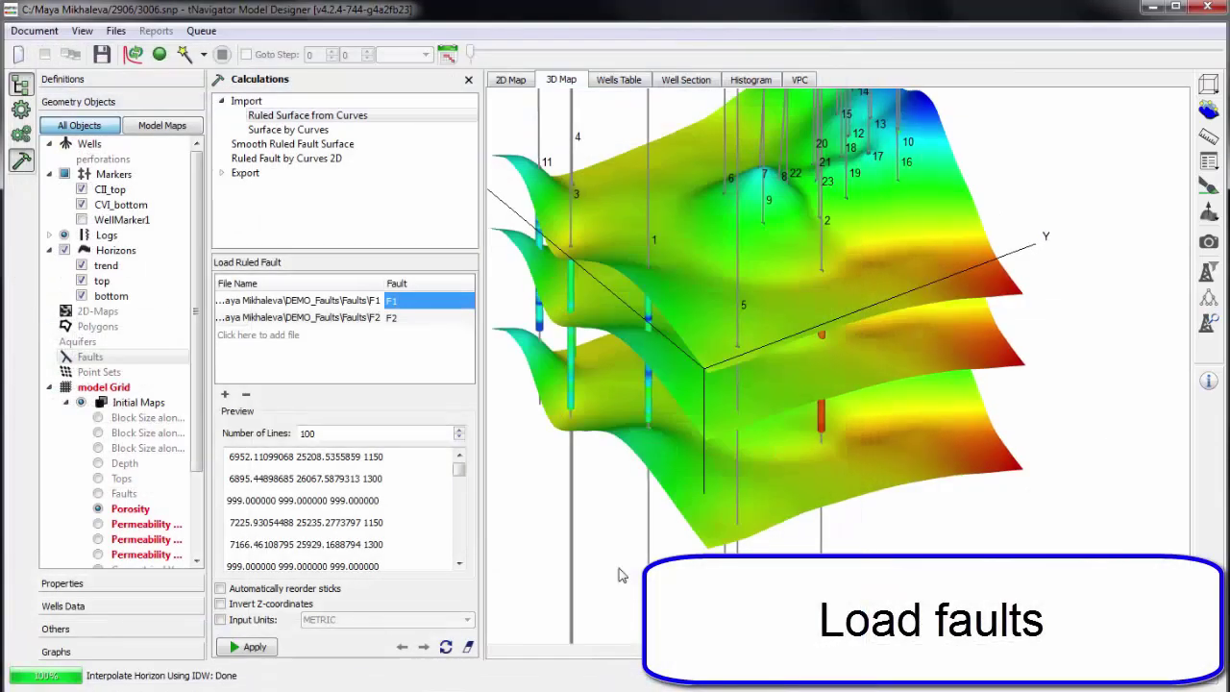
left_click(255, 649)
left_click_drag(836, 348, 834, 391)
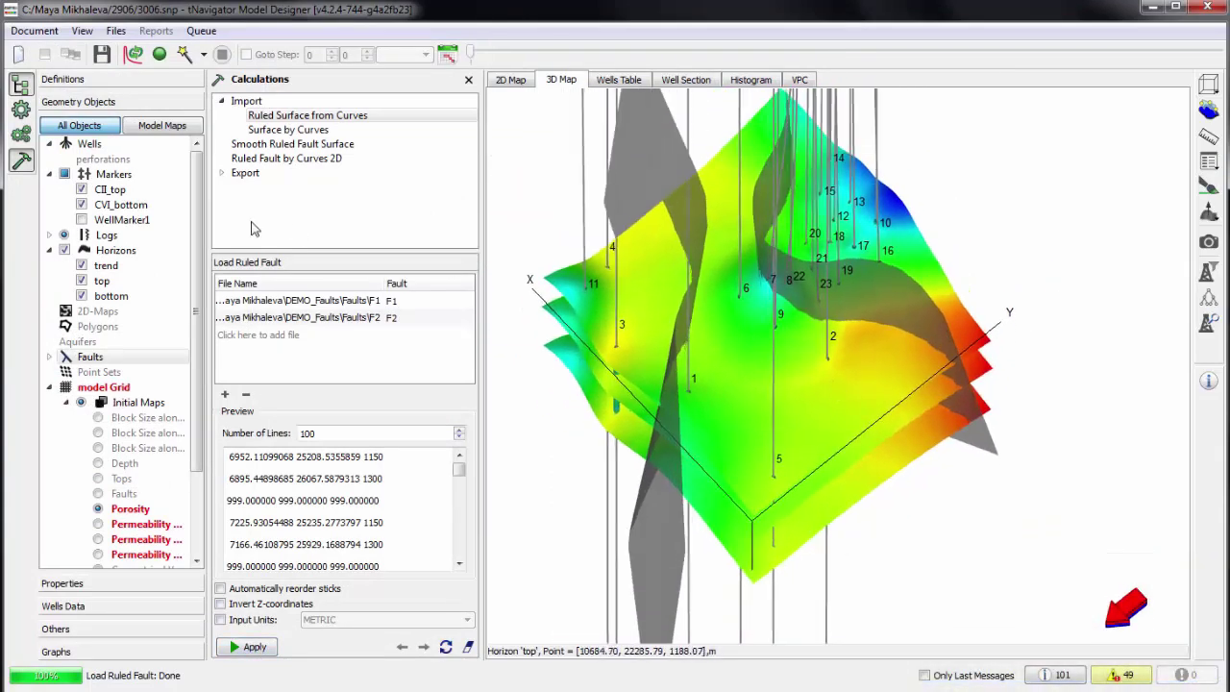
left_click(114, 386)
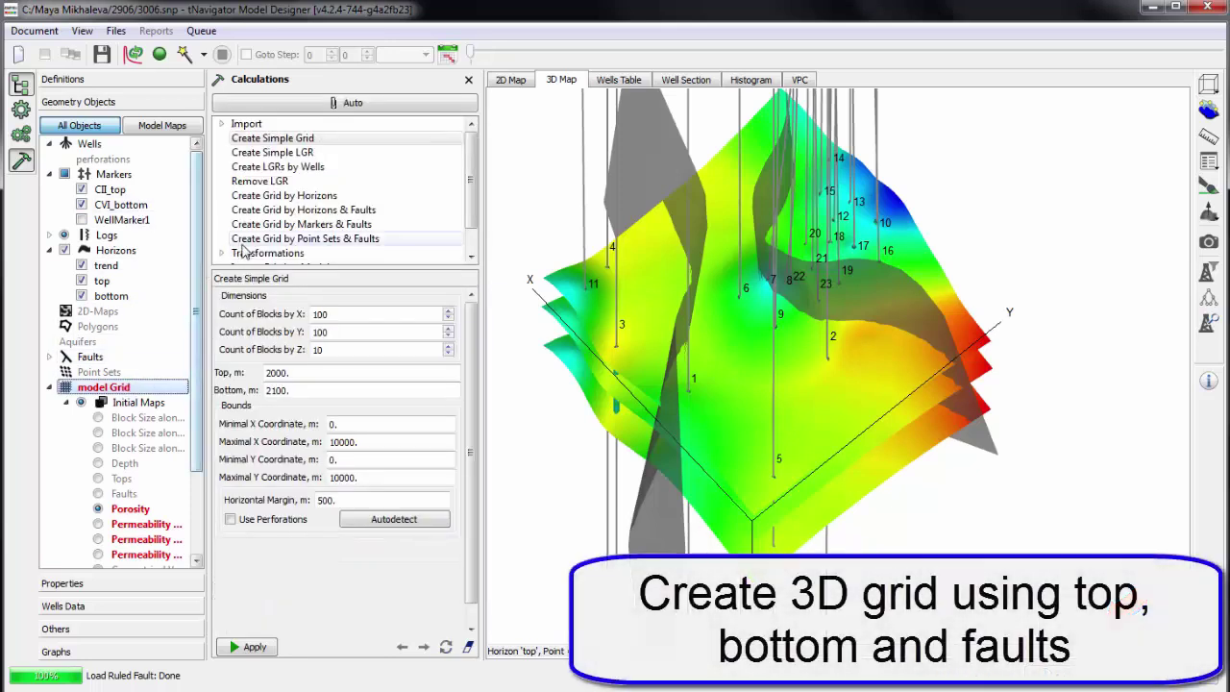
Set up Create Grid by Horizons & Faults with a top-to-bottom row using proportional partitioning.
left_click(304, 210)
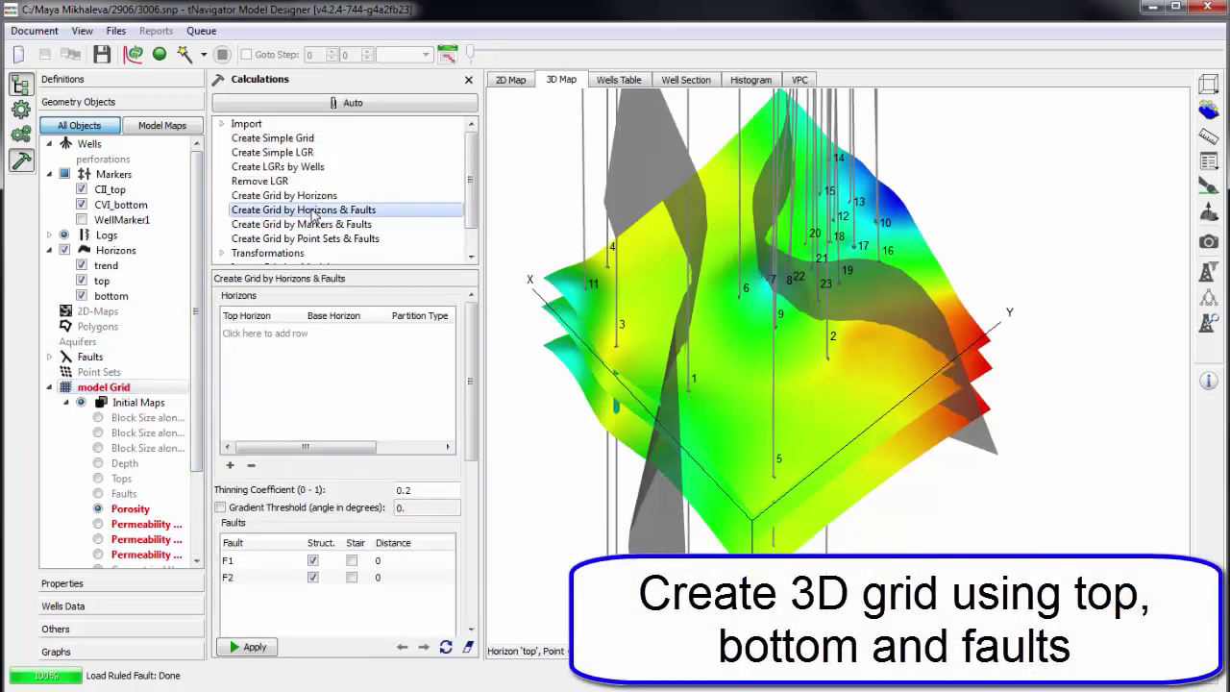
left_click(277, 334)
left_click(277, 332)
left_click(278, 332)
left_click(285, 355)
left_click(331, 332)
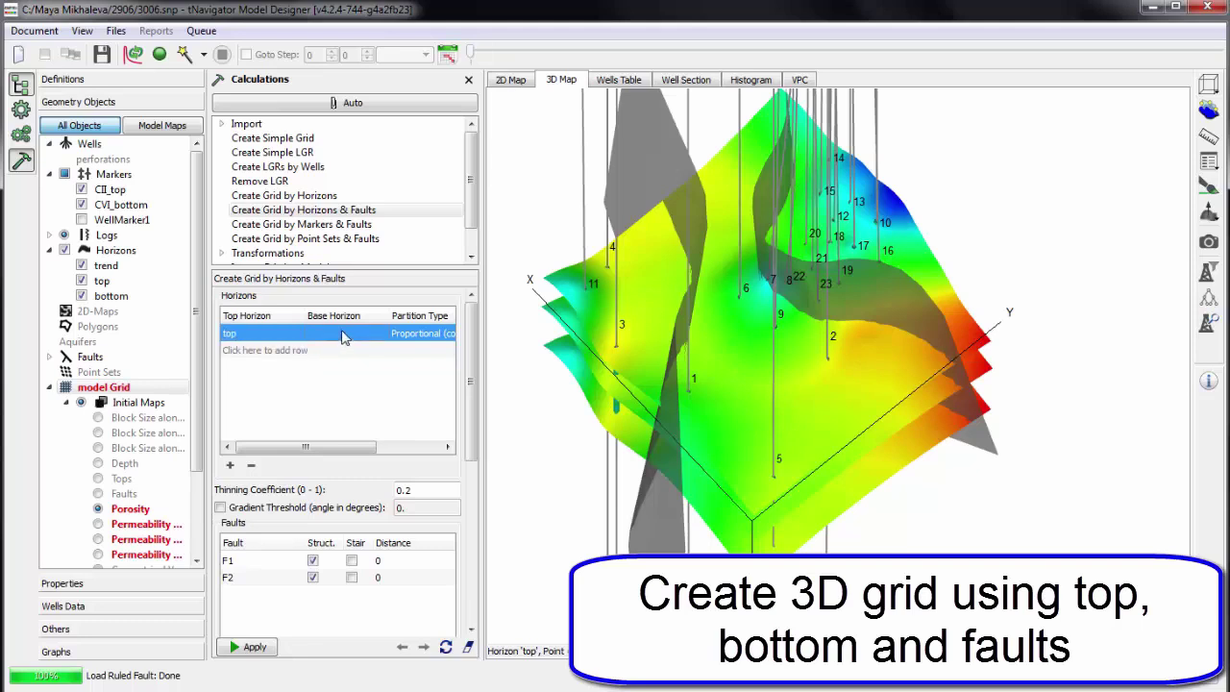
left_click(346, 333)
left_click(327, 367)
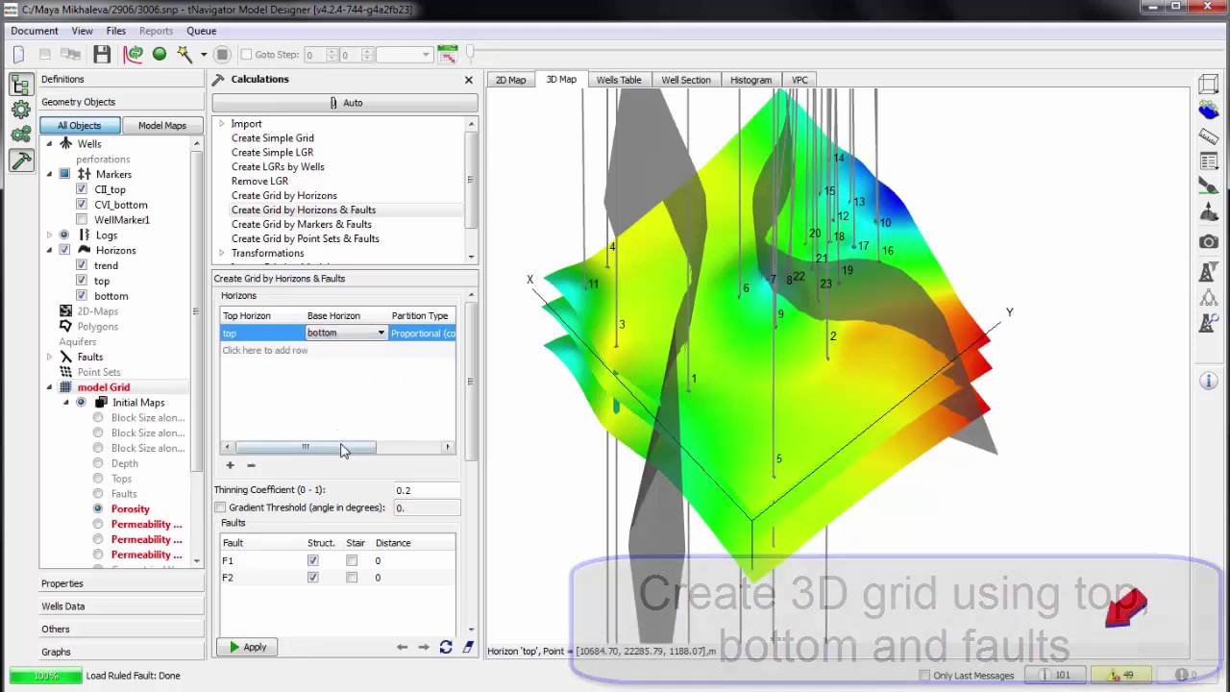
left_click_drag(343, 446, 422, 448)
double_click(369, 315)
left_click(380, 337)
left_click(383, 334)
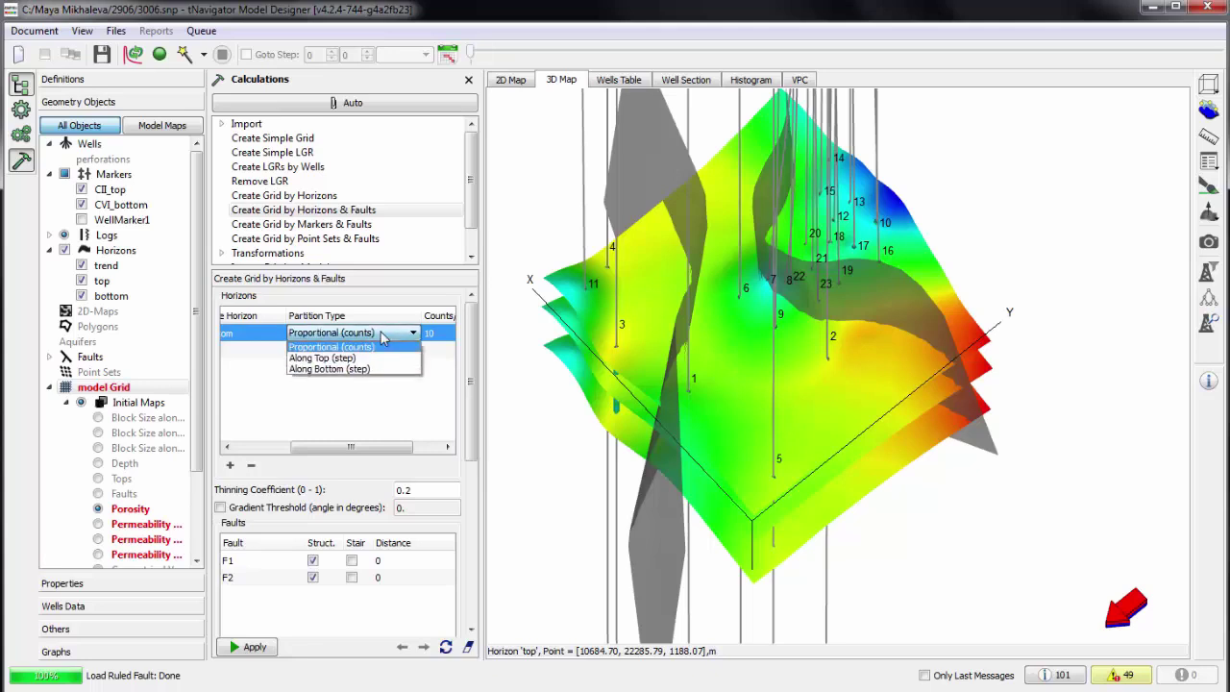
left_click(377, 346)
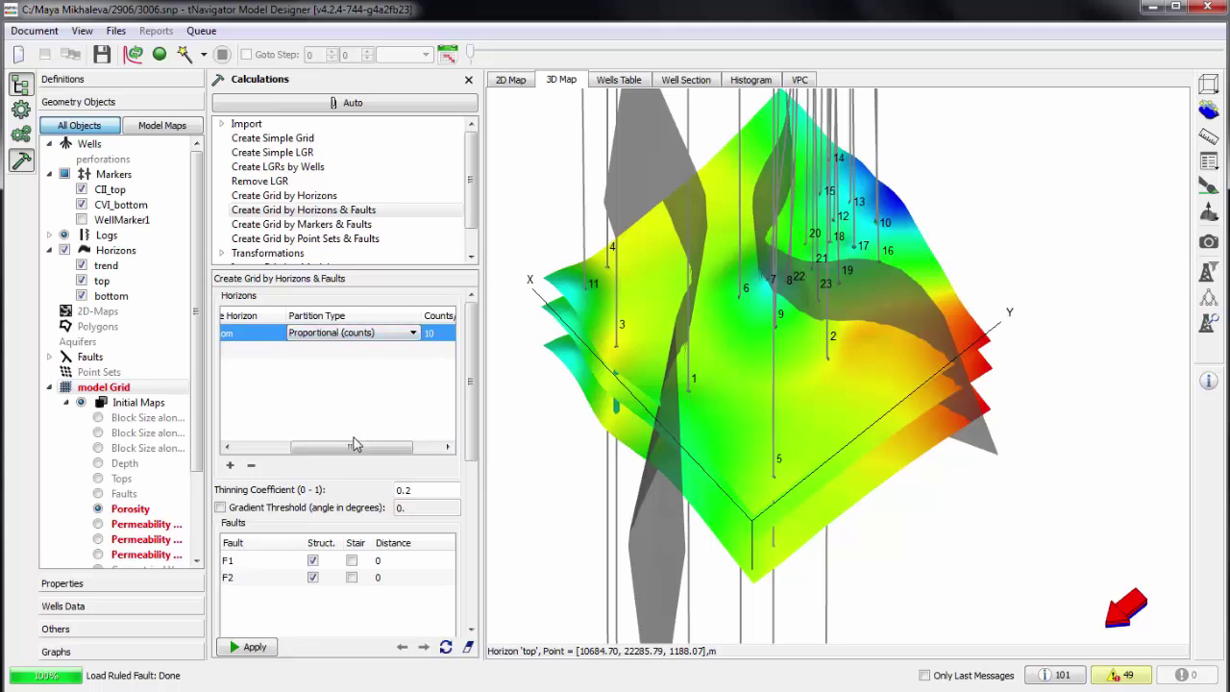
Use 20 layers and fault distance 100 for F1 and F2, autodetect extents, and build the grid.
left_click(430, 333)
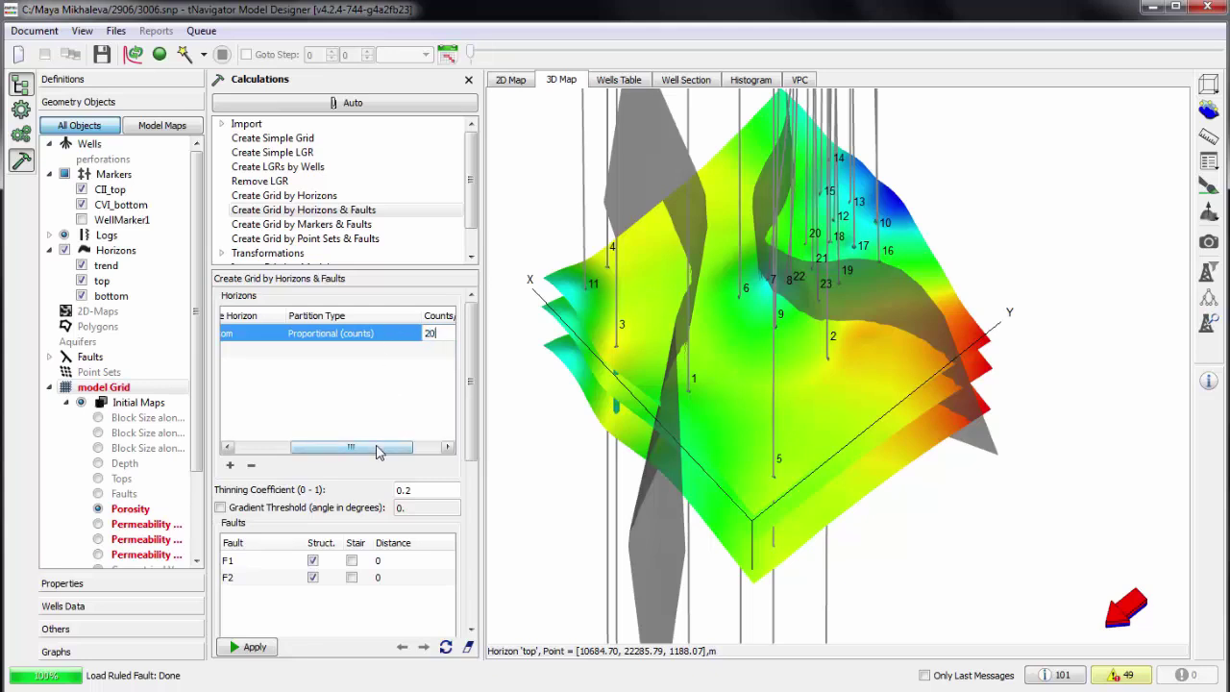
left_click_drag(377, 450, 303, 449)
left_click_drag(471, 382, 480, 424)
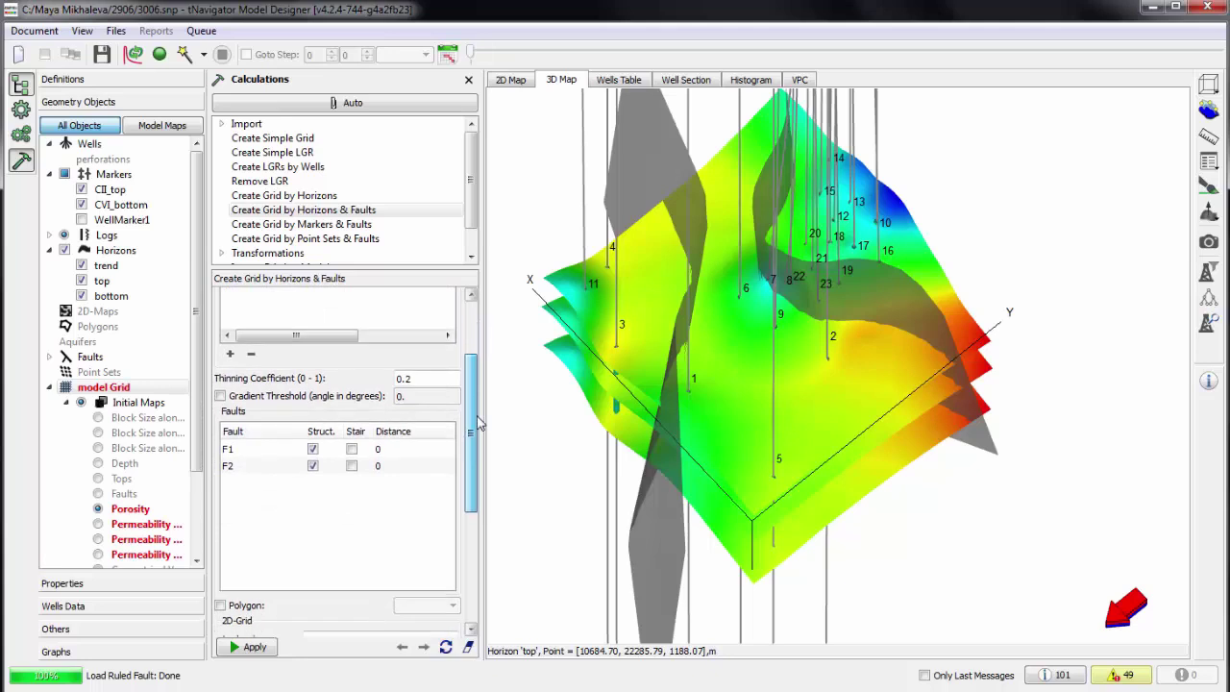
double_click(389, 450)
type("100")
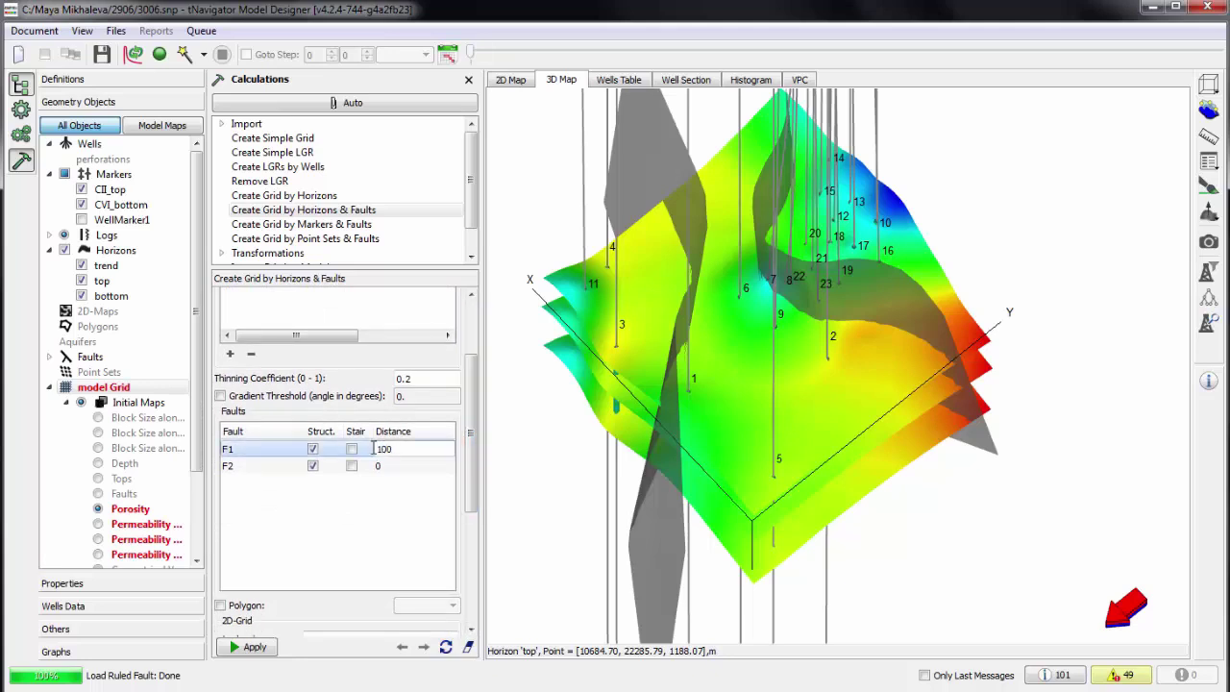
double_click(382, 465)
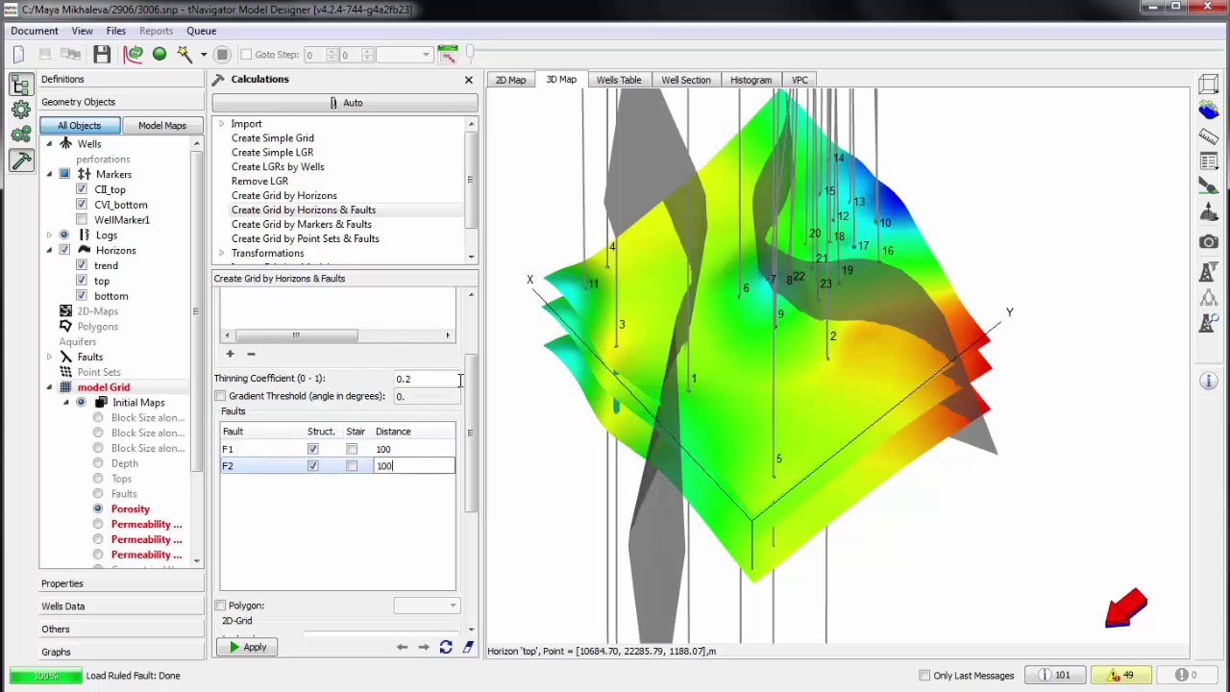
scroll(473, 383, "down", 5)
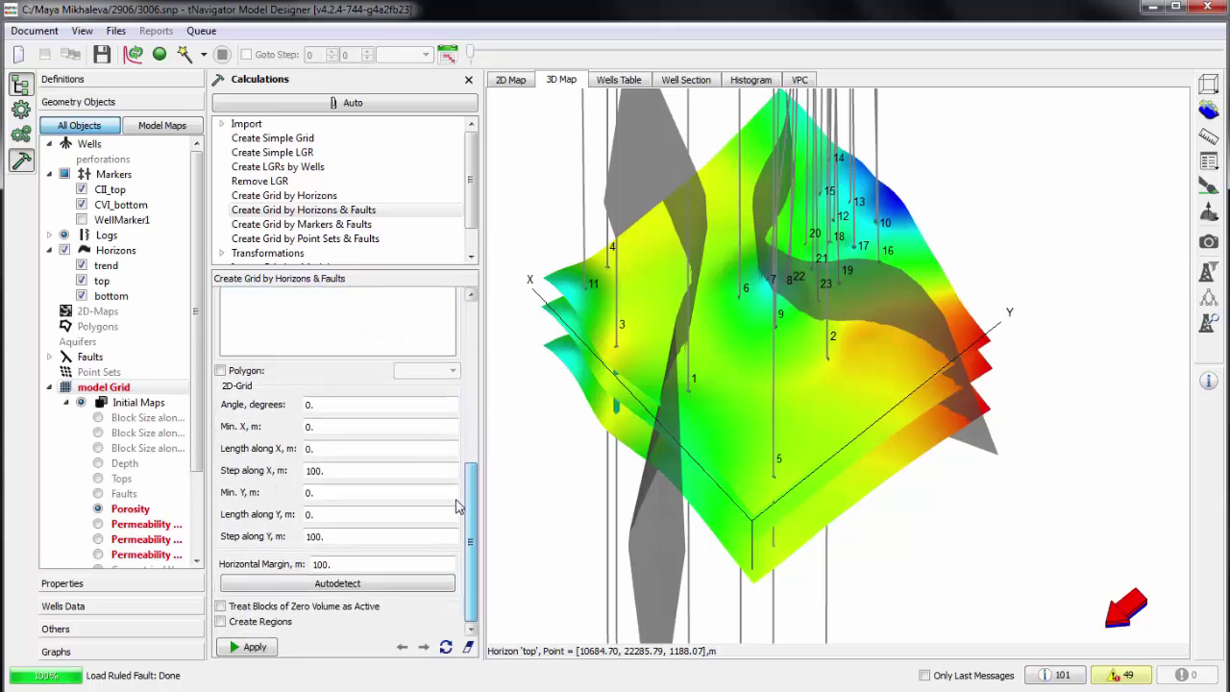
left_click(363, 584)
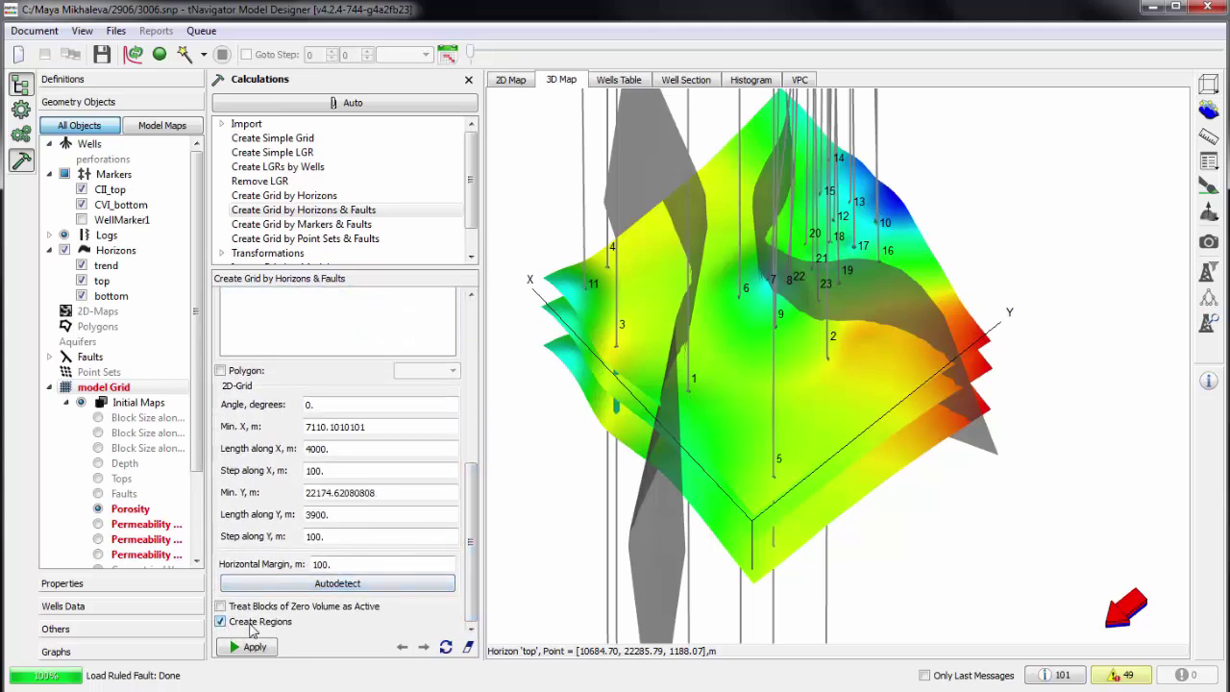
left_click(252, 648)
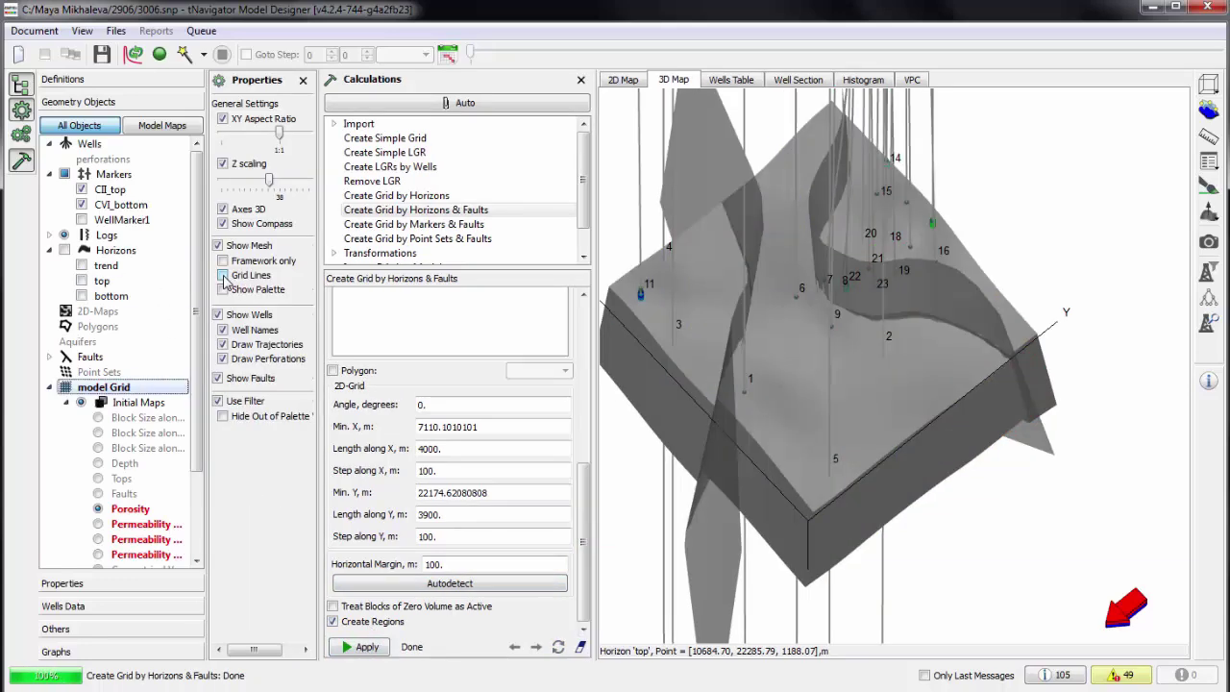
Show grid lines on the new grid and close the Properties panel.
left_click(223, 276)
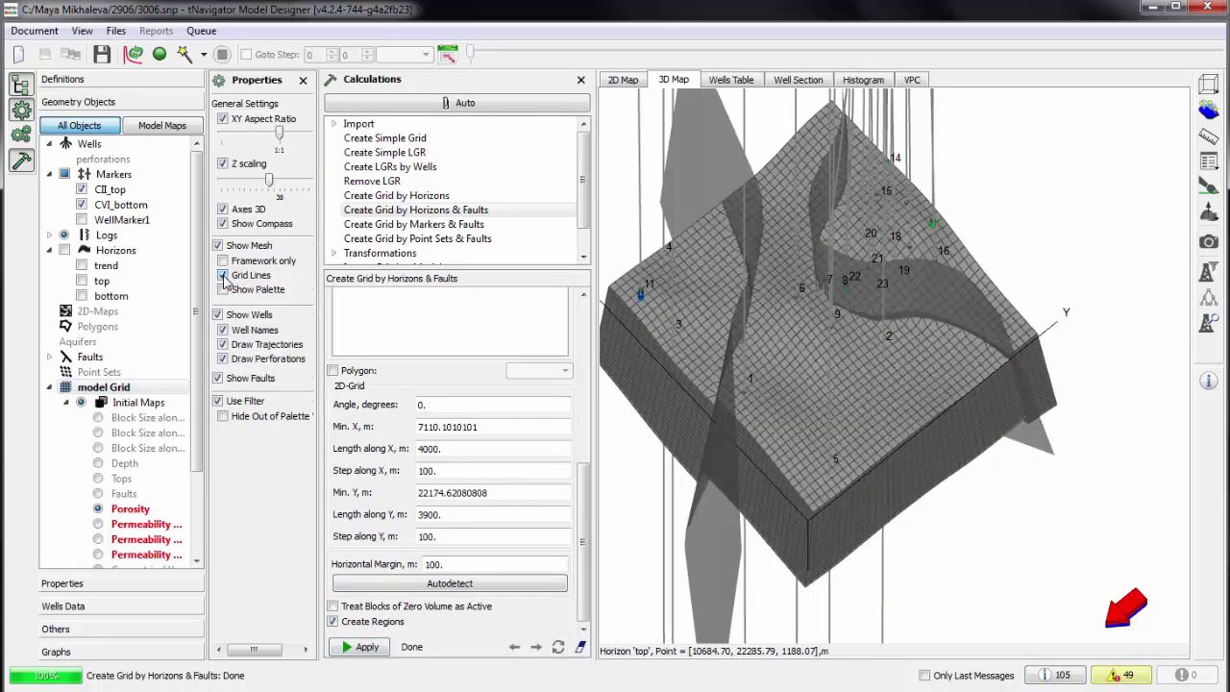
left_click(302, 80)
left_click_drag(735, 363, 778, 355)
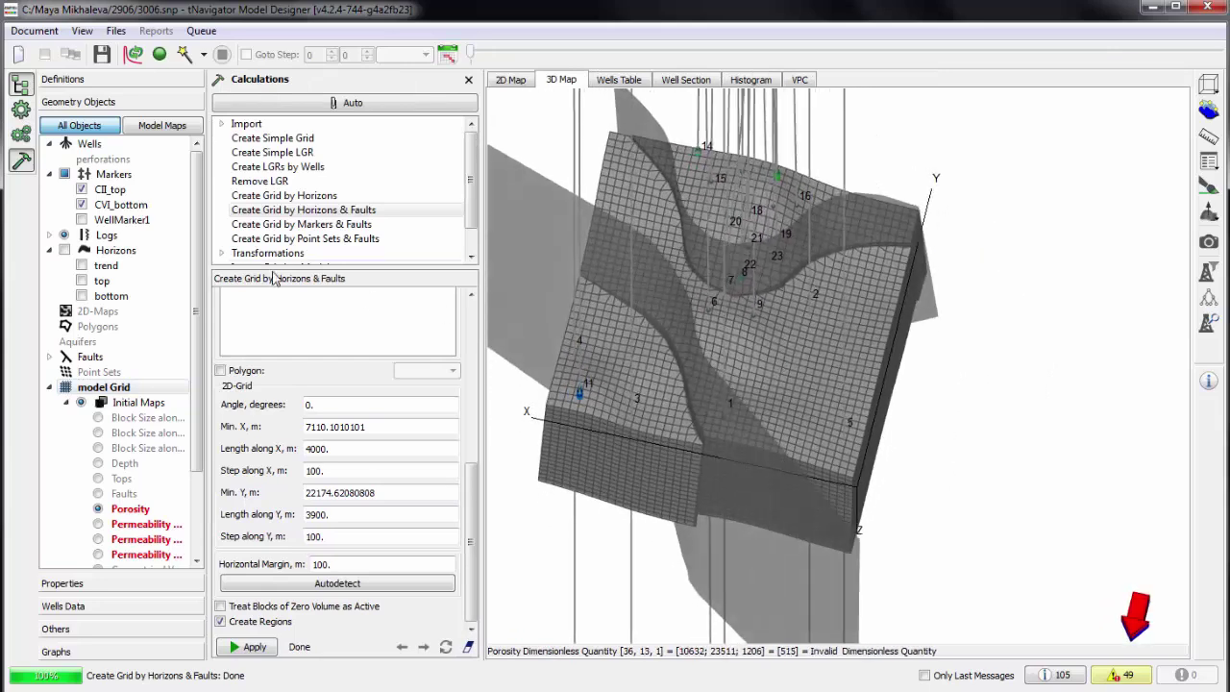
Switch off faults F1 and F2 in Faults Settings.
double_click(92, 357)
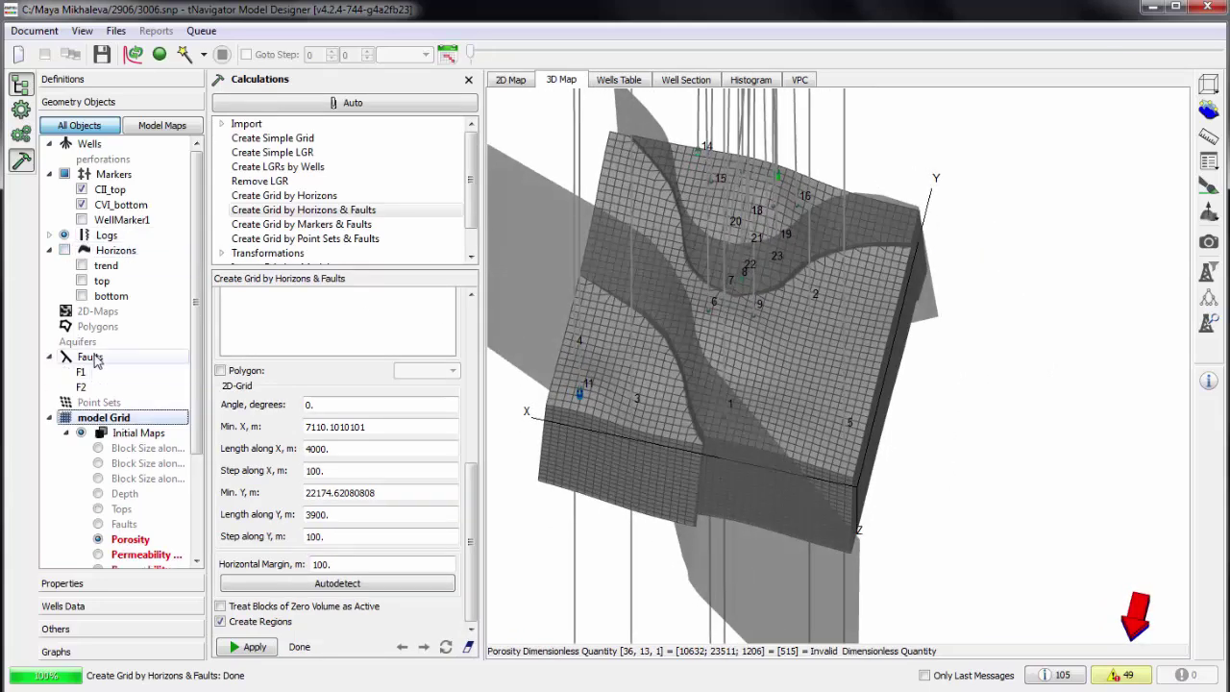
right_click(94, 359)
left_click(135, 447)
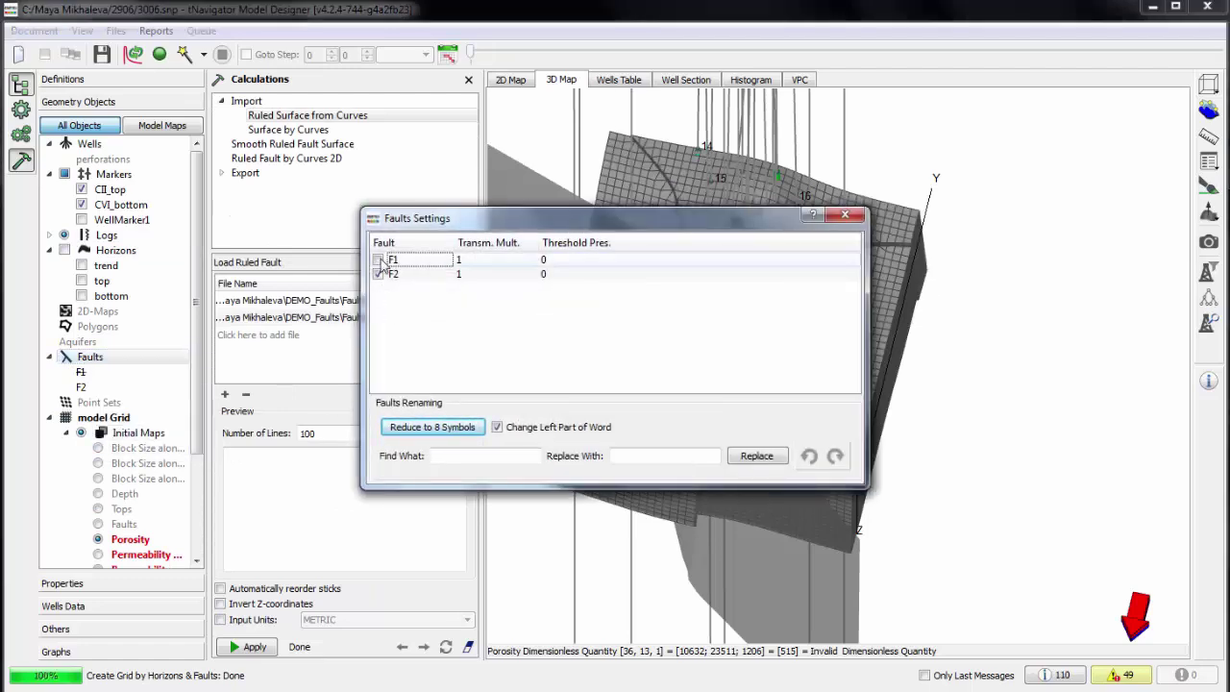
left_click(844, 218)
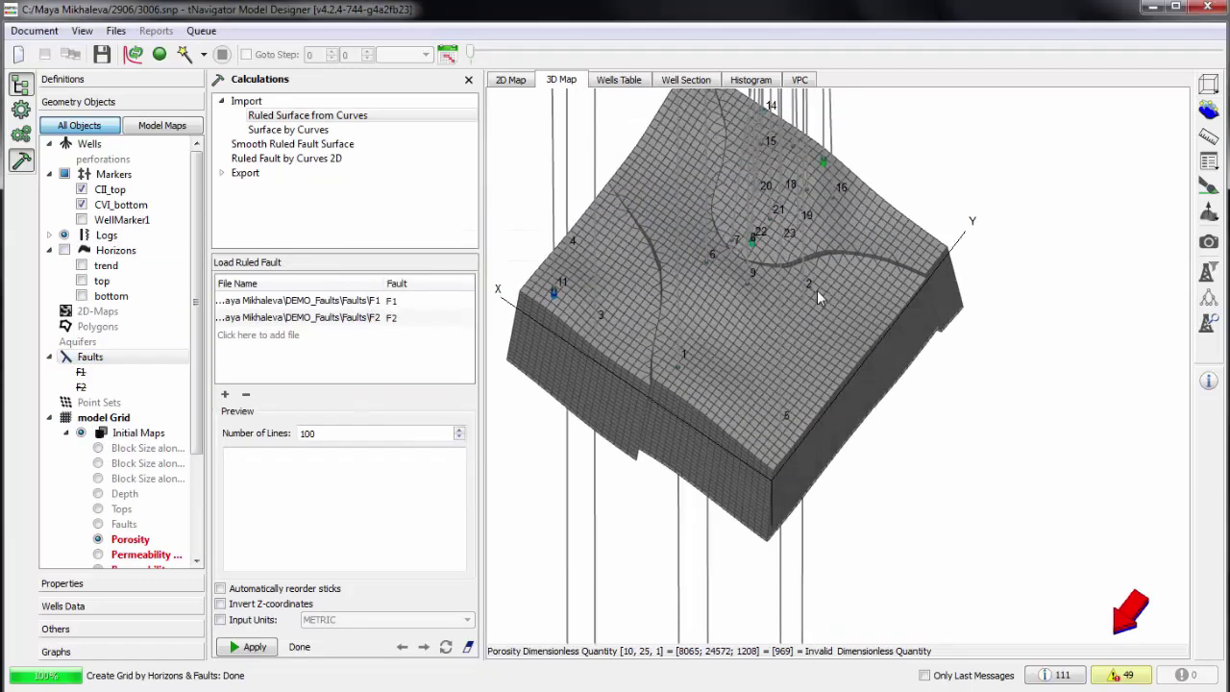
left_click_drag(818, 290, 870, 394)
scroll(115, 433, "down", 3)
Colour the grid by the components map, showing its three regions.
left_click(100, 541)
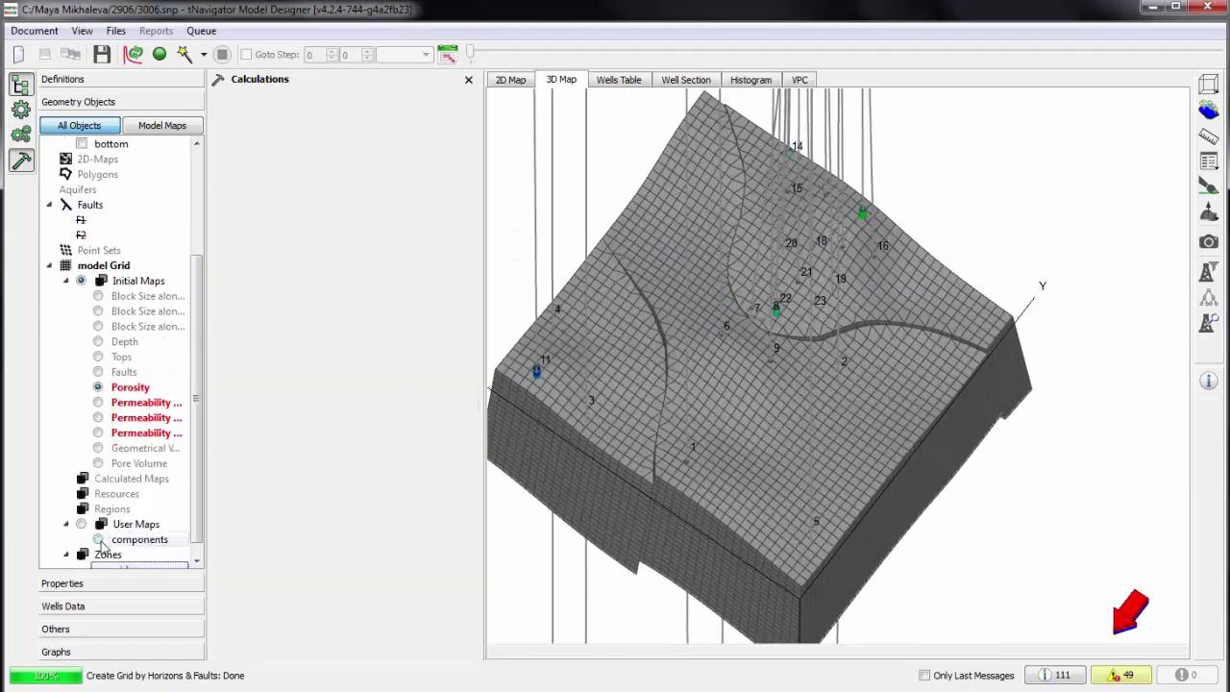
left_click_drag(674, 459, 768, 422)
scroll(144, 480, "down", 1)
left_click(152, 510)
Create user map Facies and fill it by Multilayer IDW facial analysis of the Lito log.
right_click(156, 514)
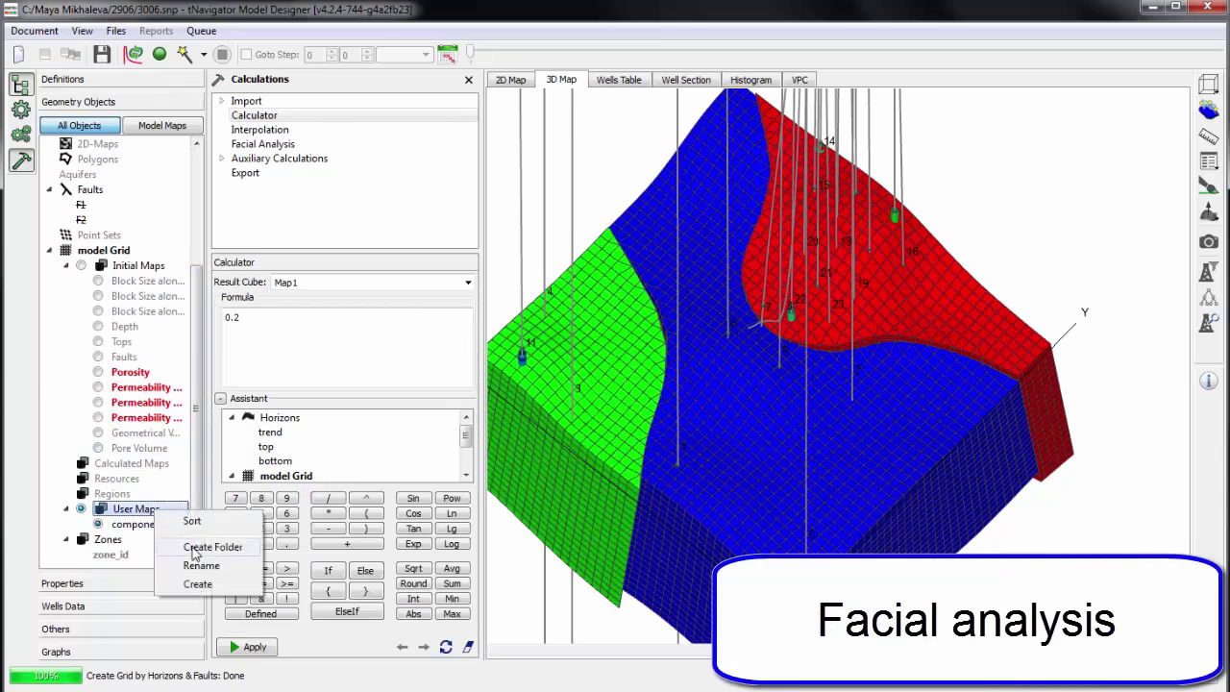
left_click(197, 584)
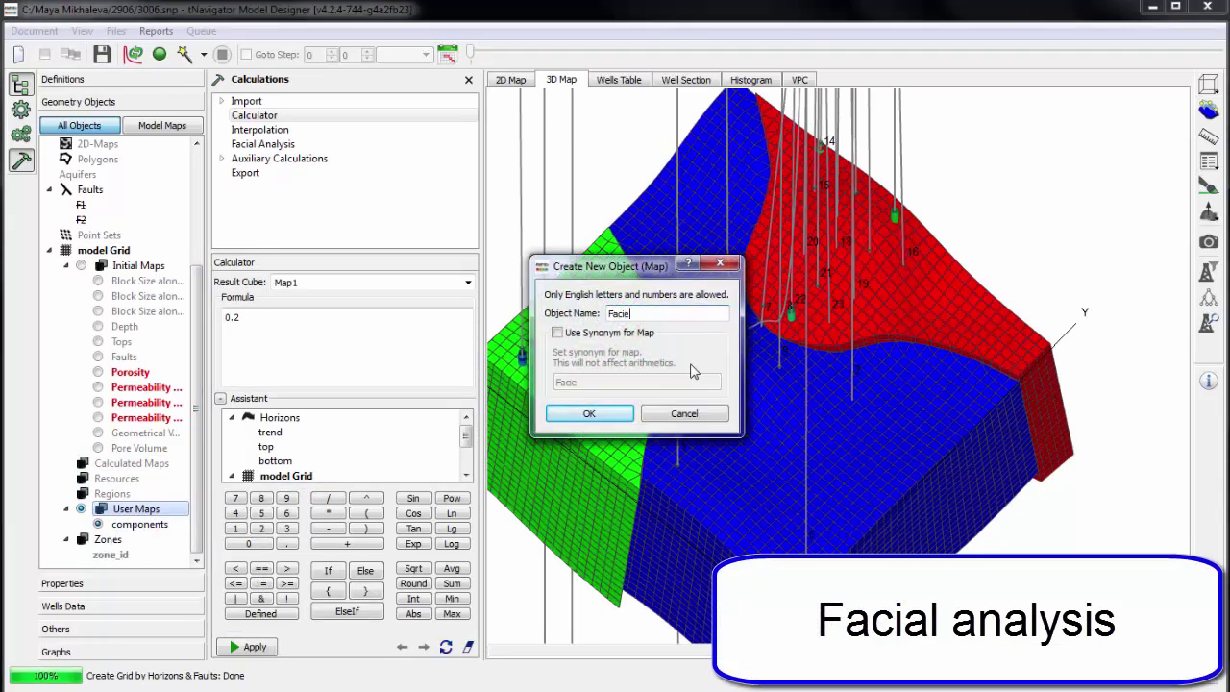
key("Return")
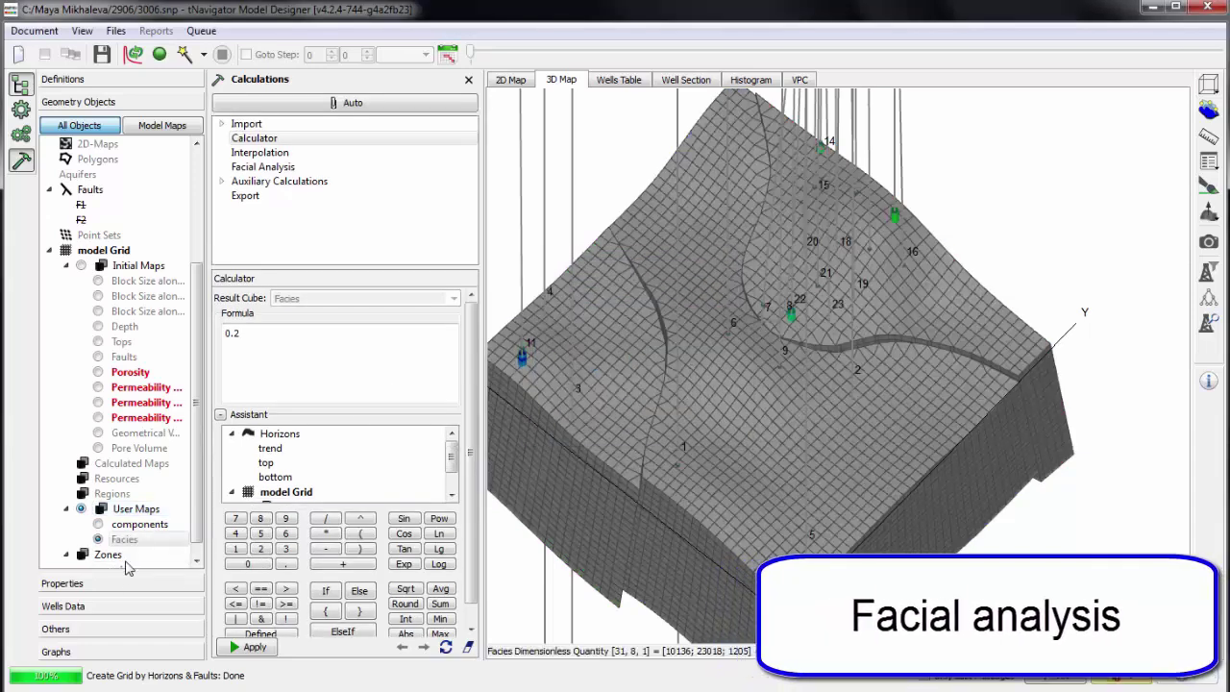
left_click(289, 167)
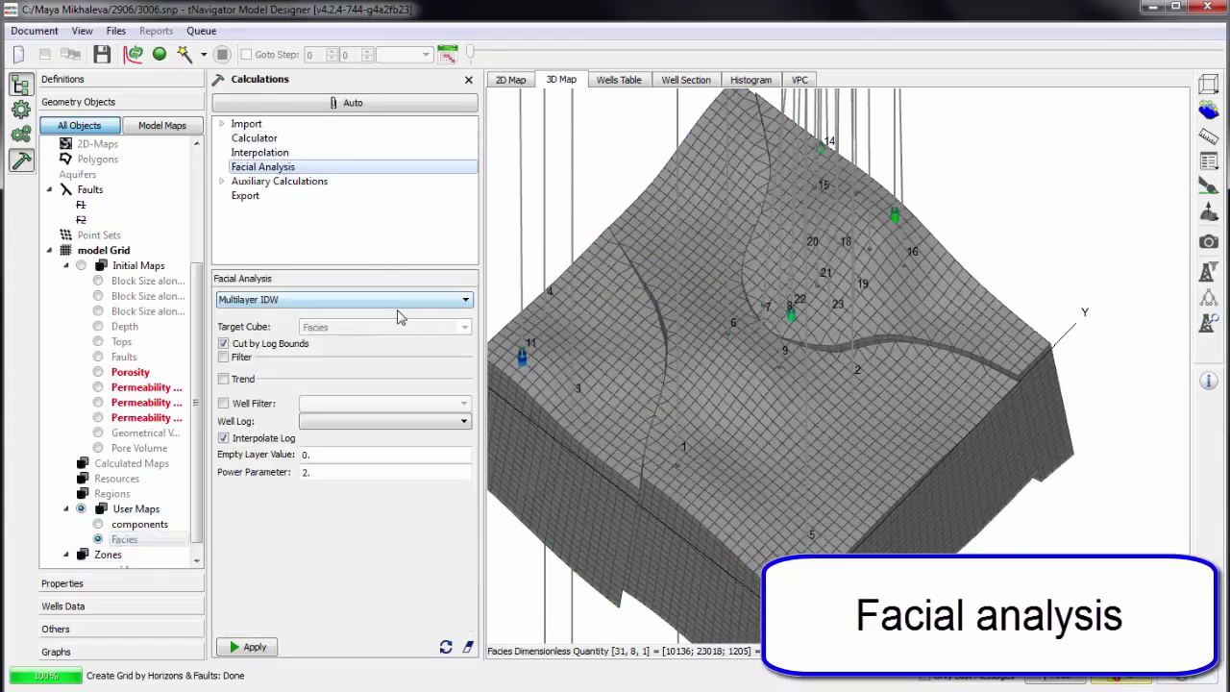
left_click(405, 426)
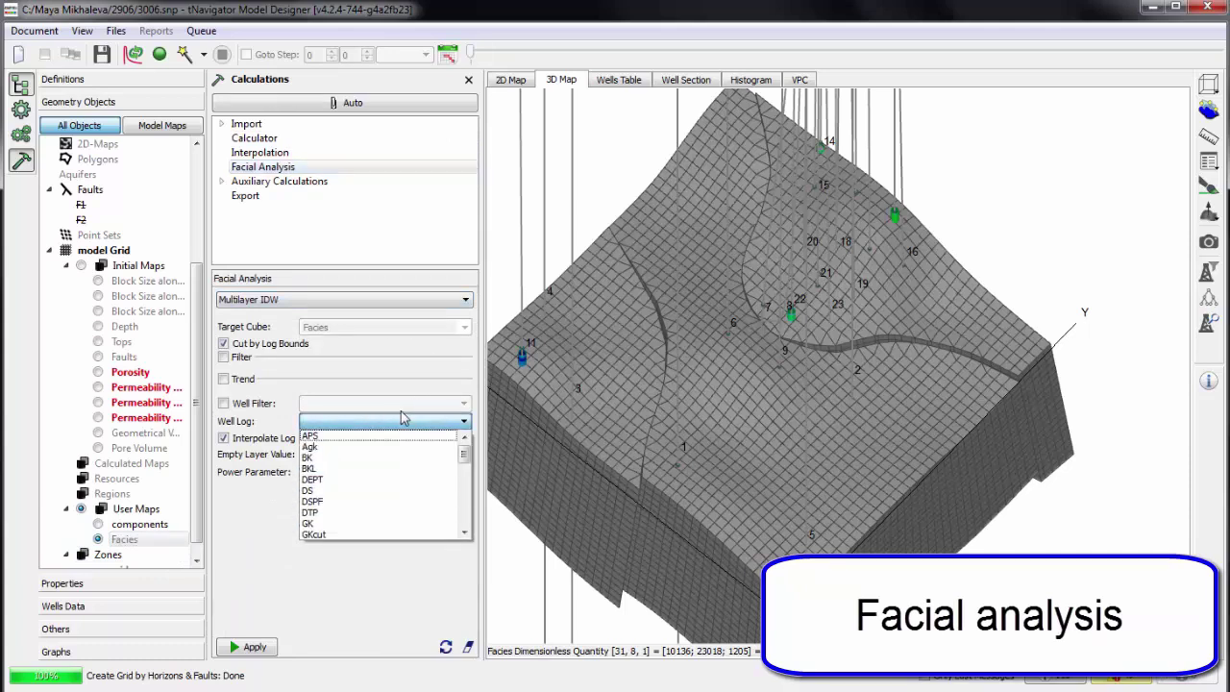
left_click(413, 447)
left_click(419, 425)
left_click_drag(464, 455, 464, 504)
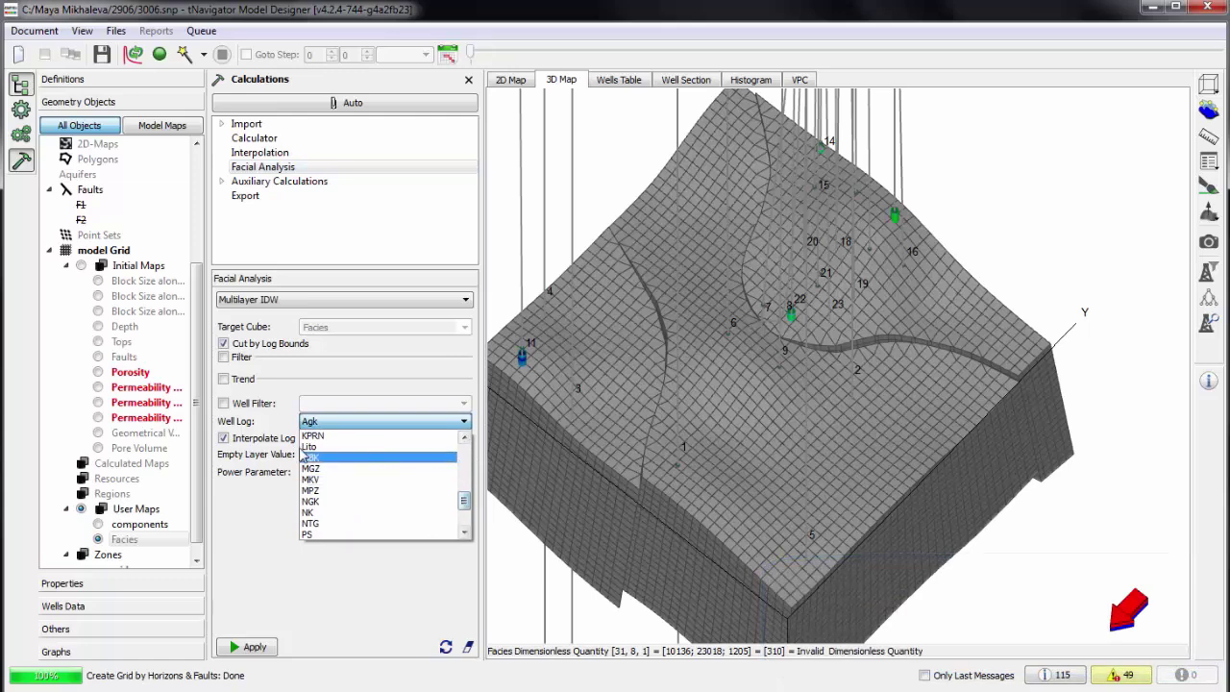
left_click(315, 457)
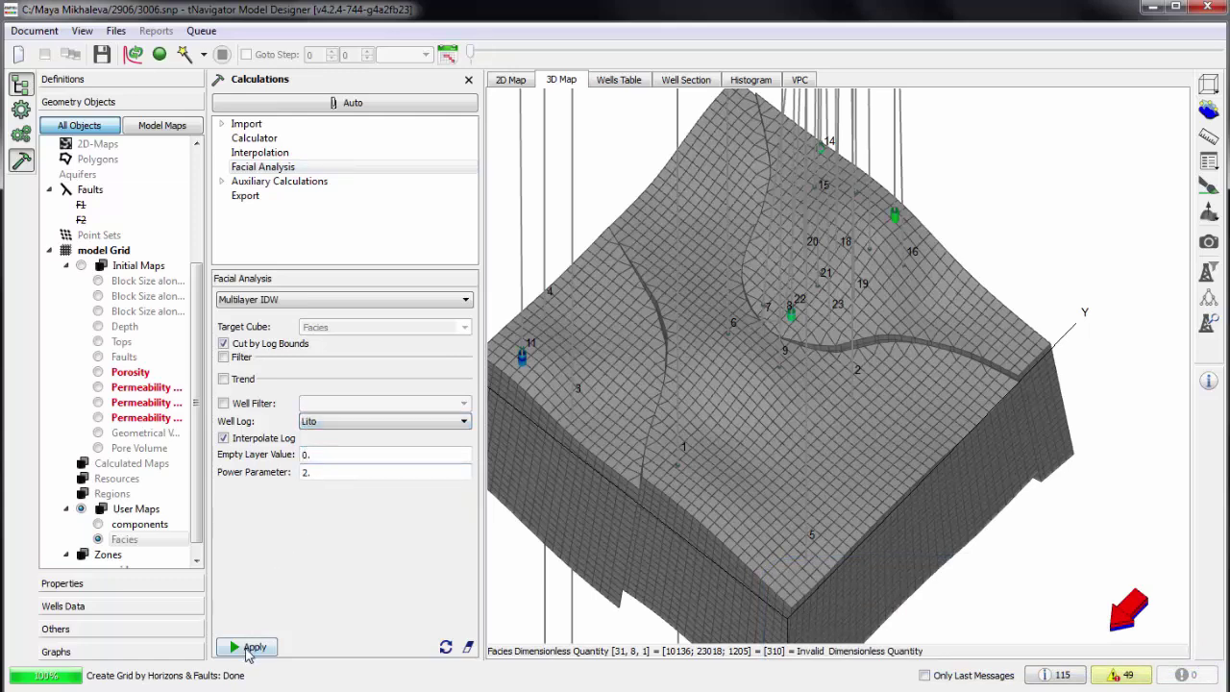
left_click(249, 648)
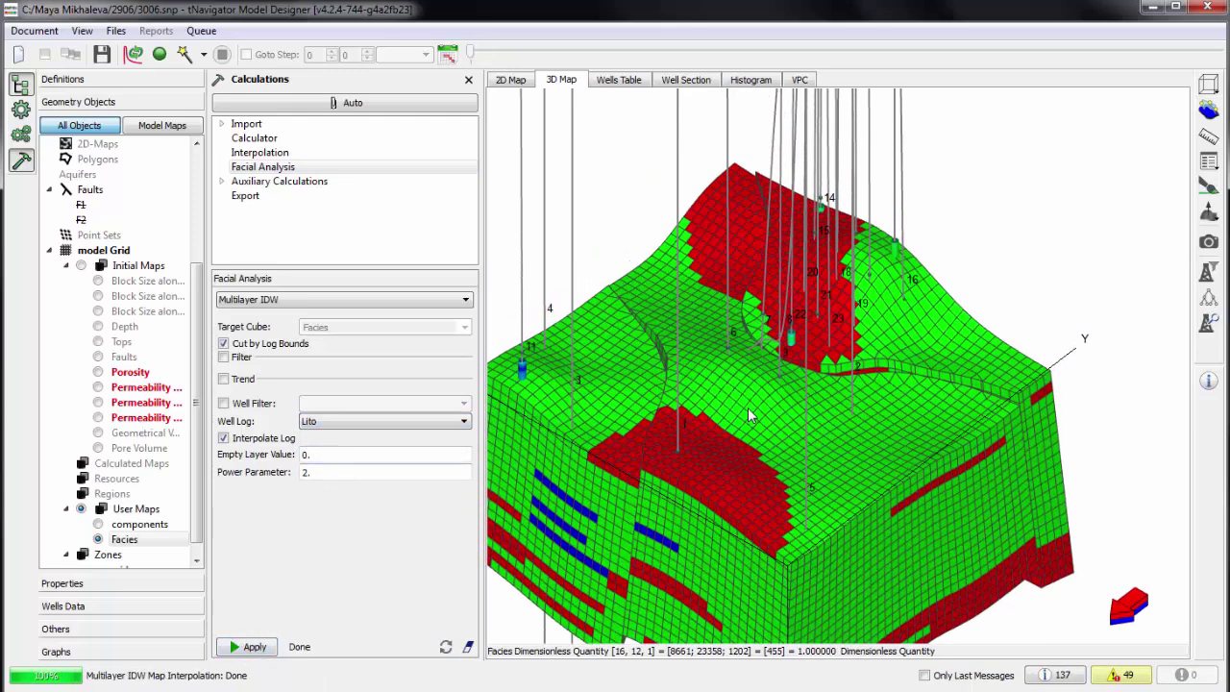
Add a 0–2 Facies colour legend beside the model and close the Advanced Properties panel.
mouse_move(751, 415)
left_mouse_down()
mouse_move(721, 447)
mouse_move(761, 400)
left_mouse_up()
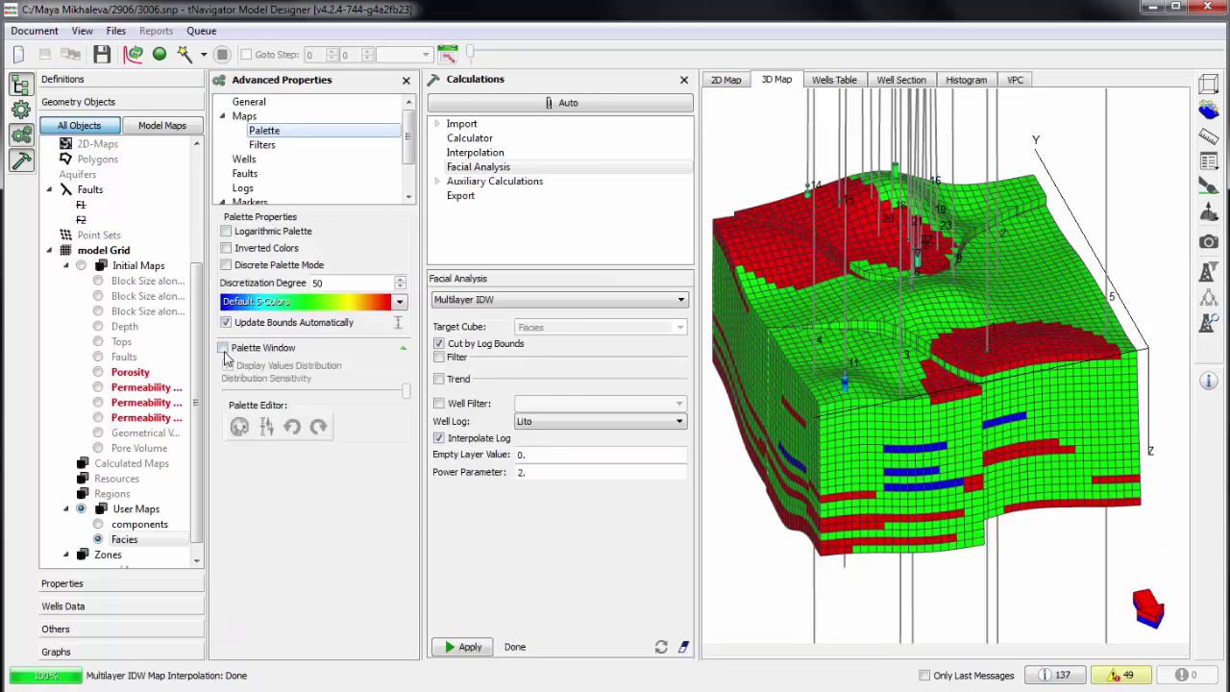
left_click(222, 348)
left_click_drag(697, 208, 659, 208)
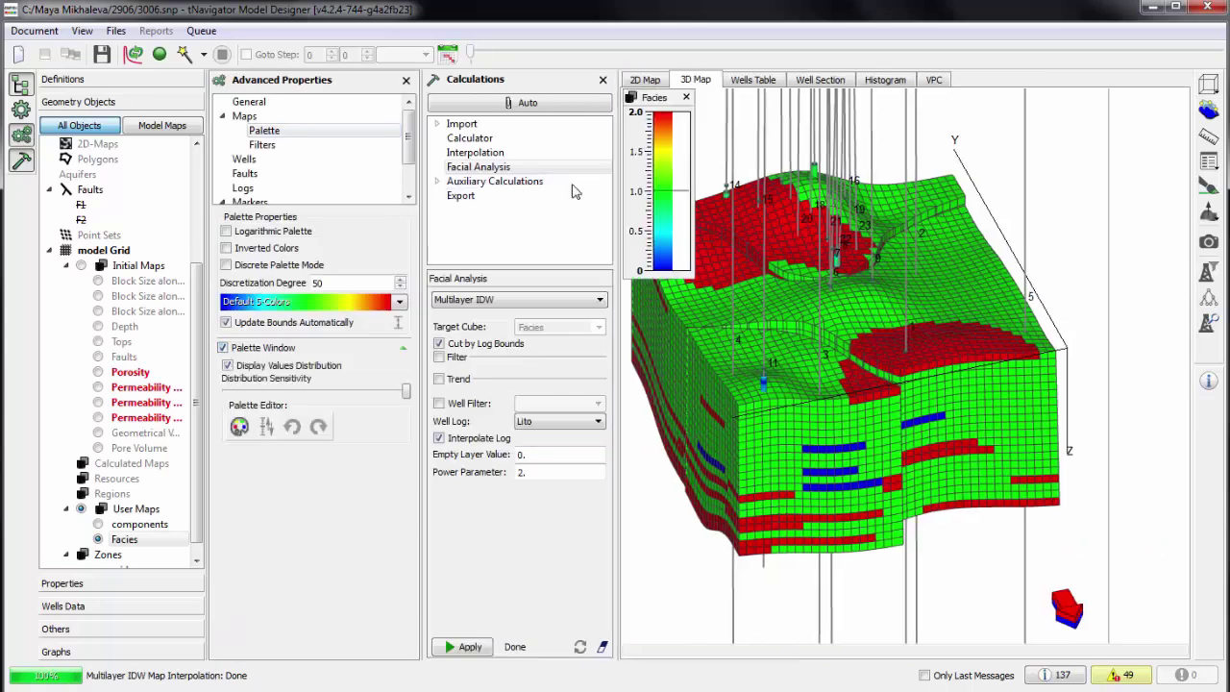
left_click(405, 80)
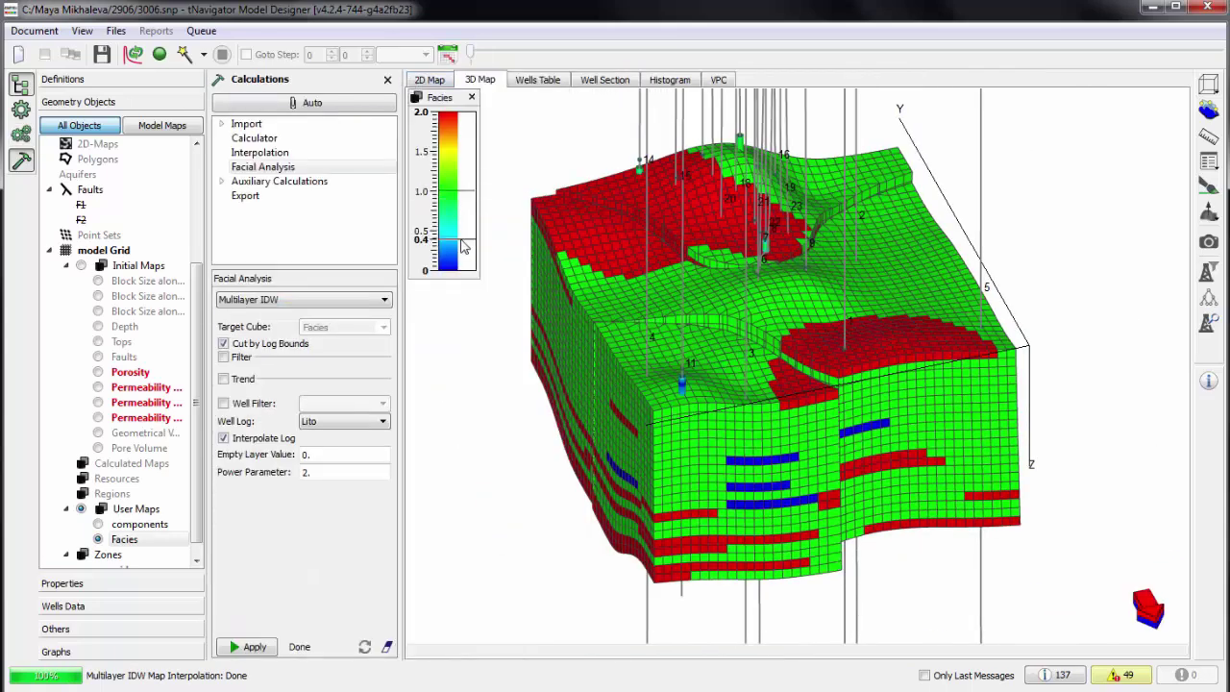
left_click_drag(462, 247, 454, 288)
left_click_drag(538, 317, 784, 401)
scroll(589, 268, "up", 3)
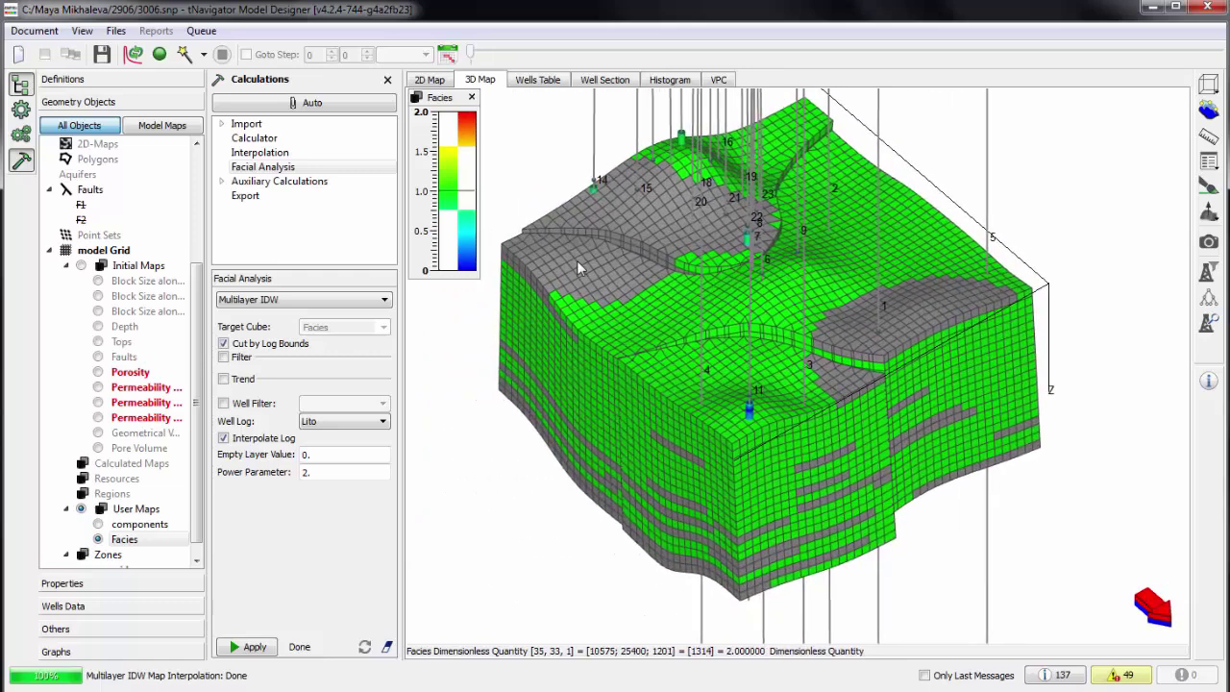
left_click_drag(453, 159, 467, 288)
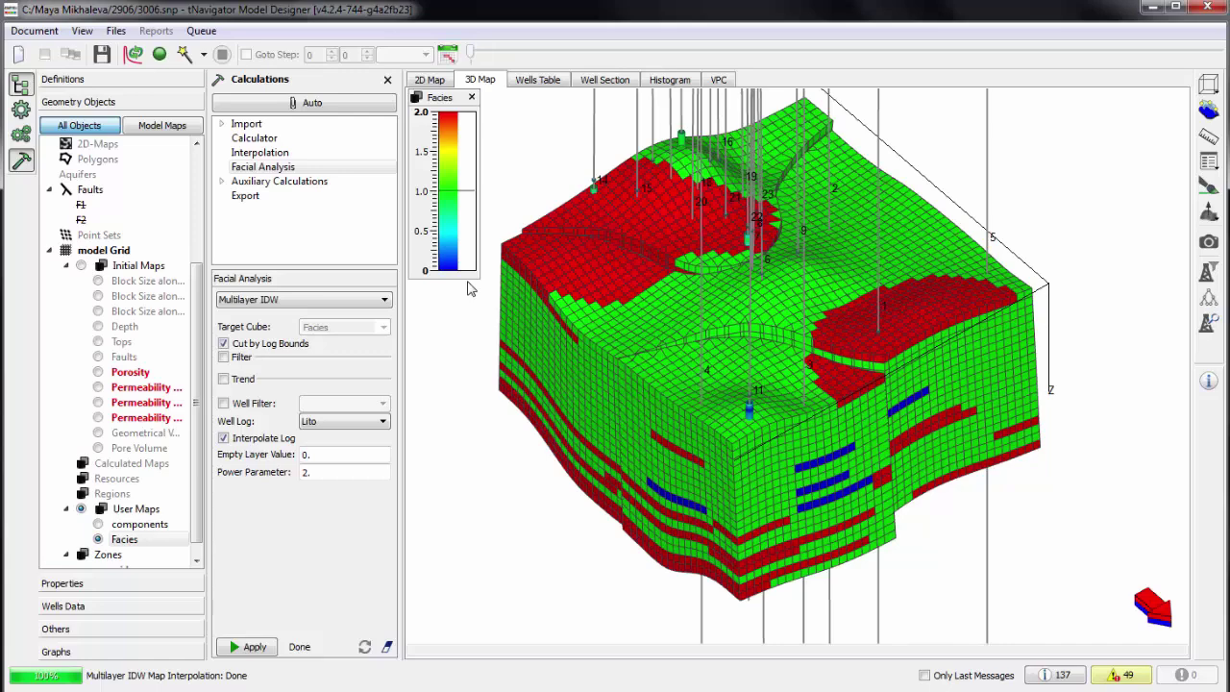
Create user map Cut1 with the calculator formula if (Facies>1) {1} else {0}.
right_click(158, 495)
left_click(187, 568)
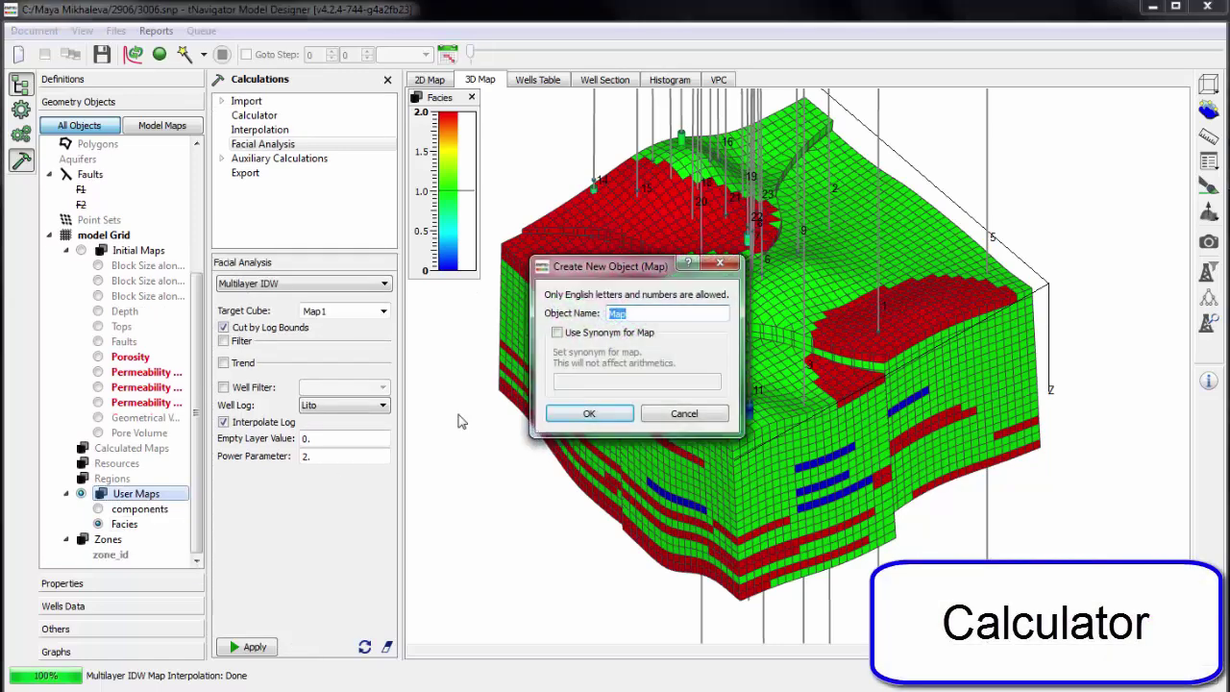
type("Cut1")
key("Return")
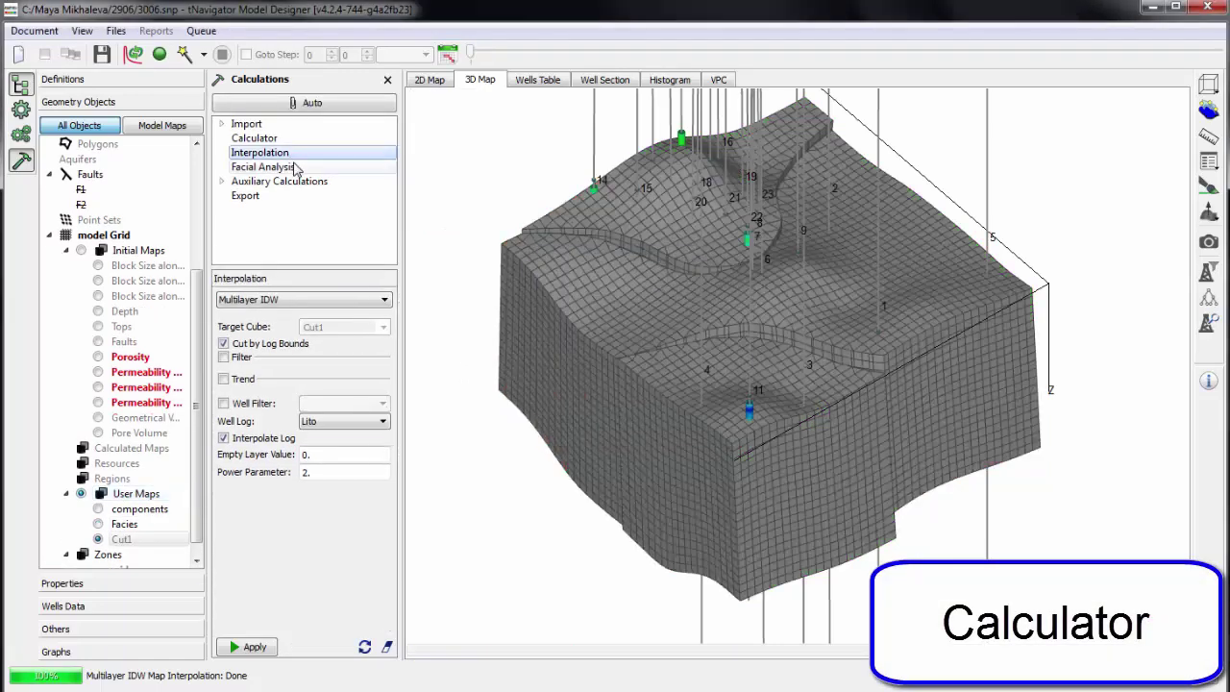
left_click(264, 139)
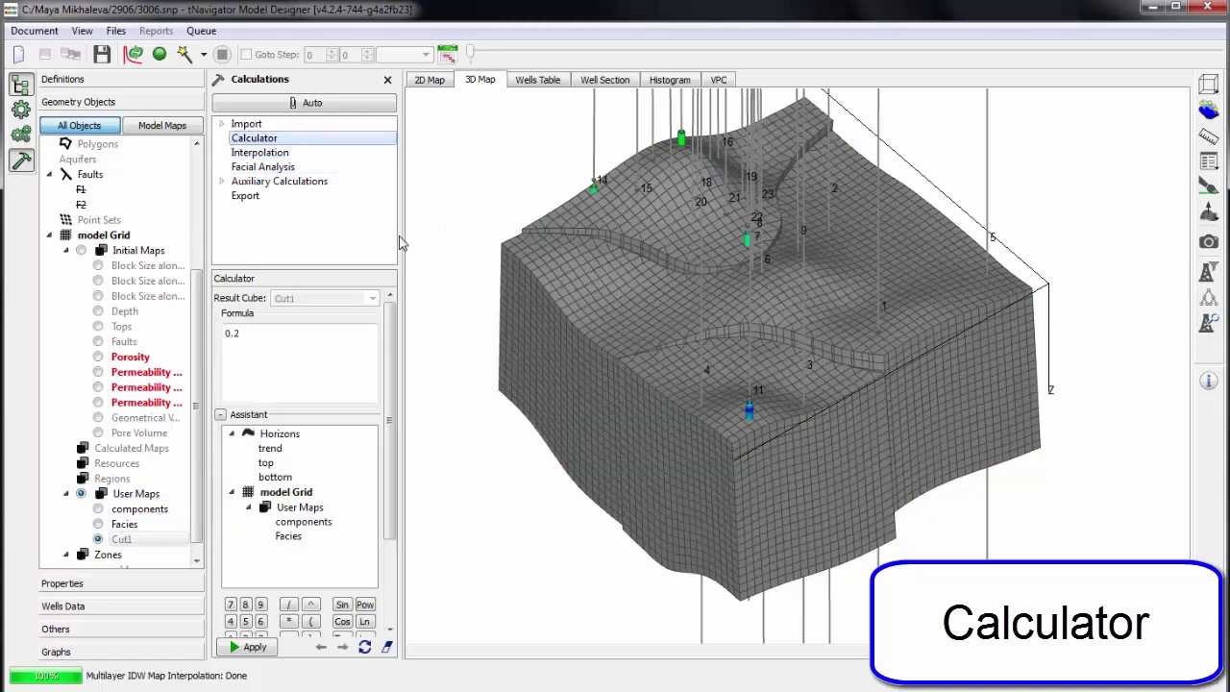
left_click_drag(401, 232, 408, 232)
scroll(329, 574, "down", 3)
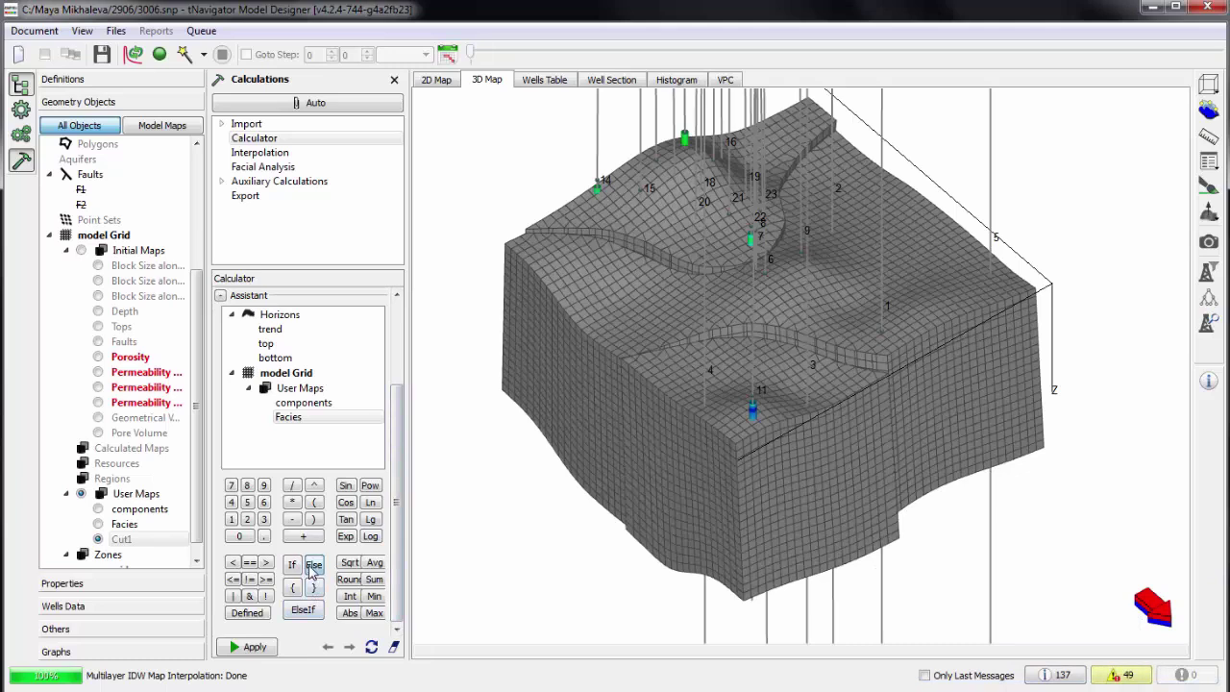
scroll(394, 420, "up", 3)
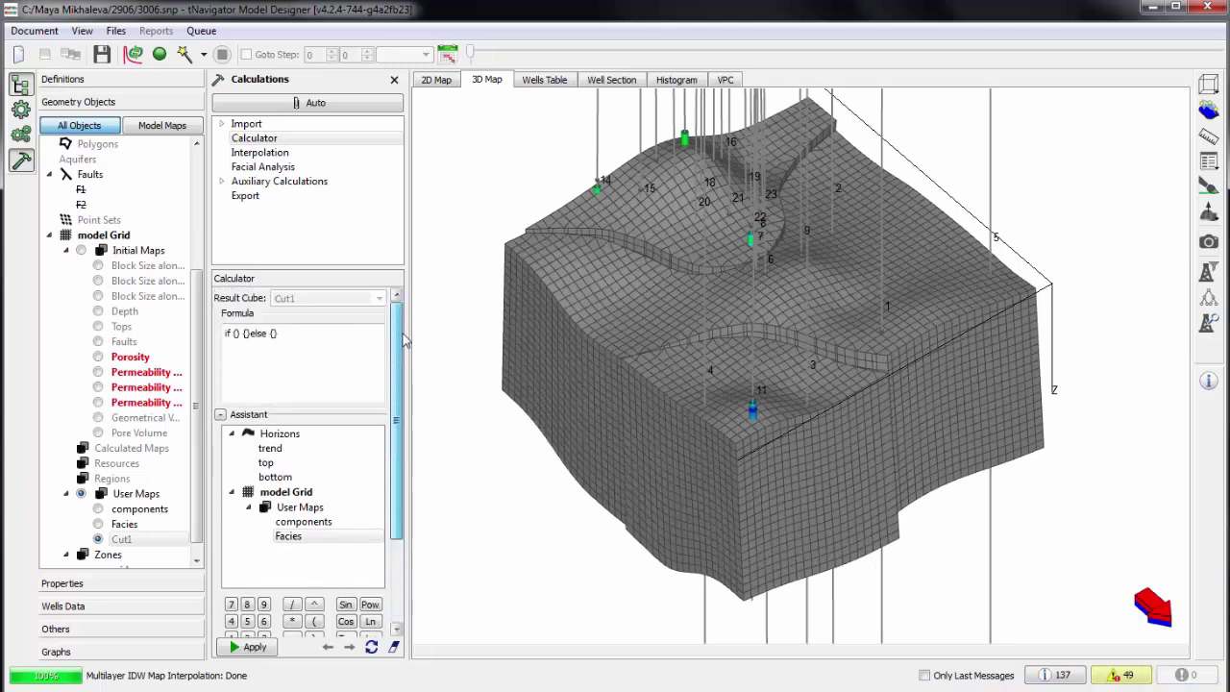
double_click(301, 537)
type(">1")
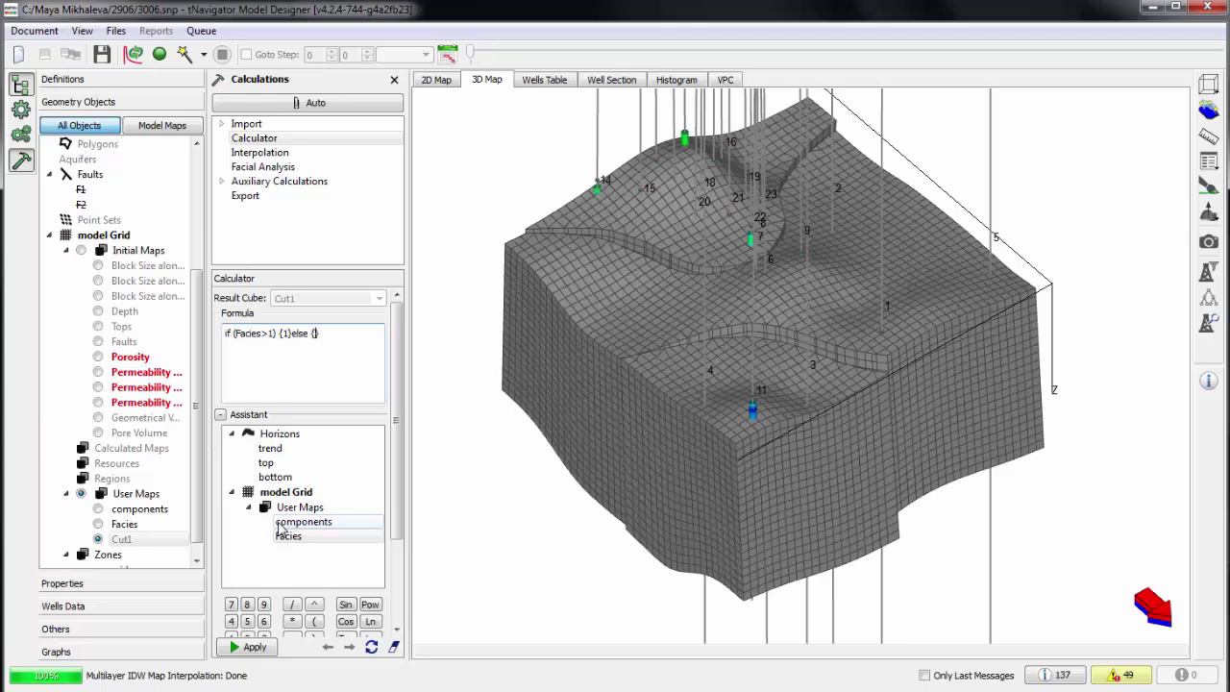
left_click(252, 647)
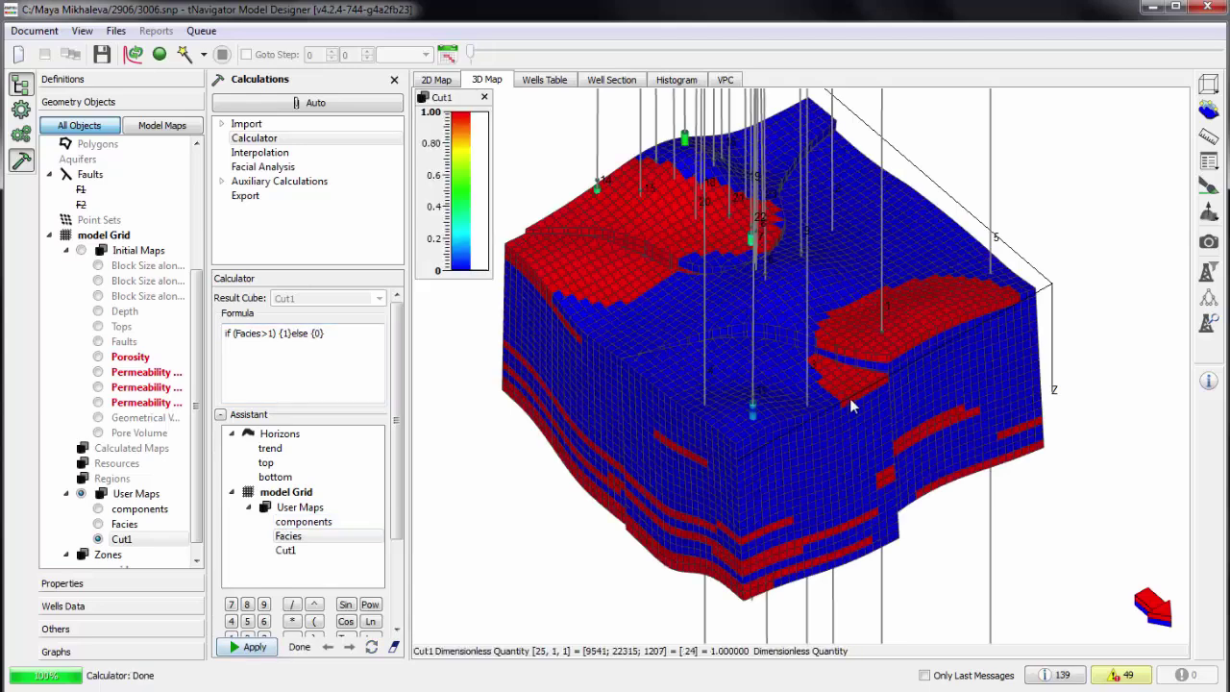
left_click_drag(836, 399, 952, 385)
Create Cut2 using Facies<2, then display Cut1 and Cut2 on the model.
left_click(136, 493)
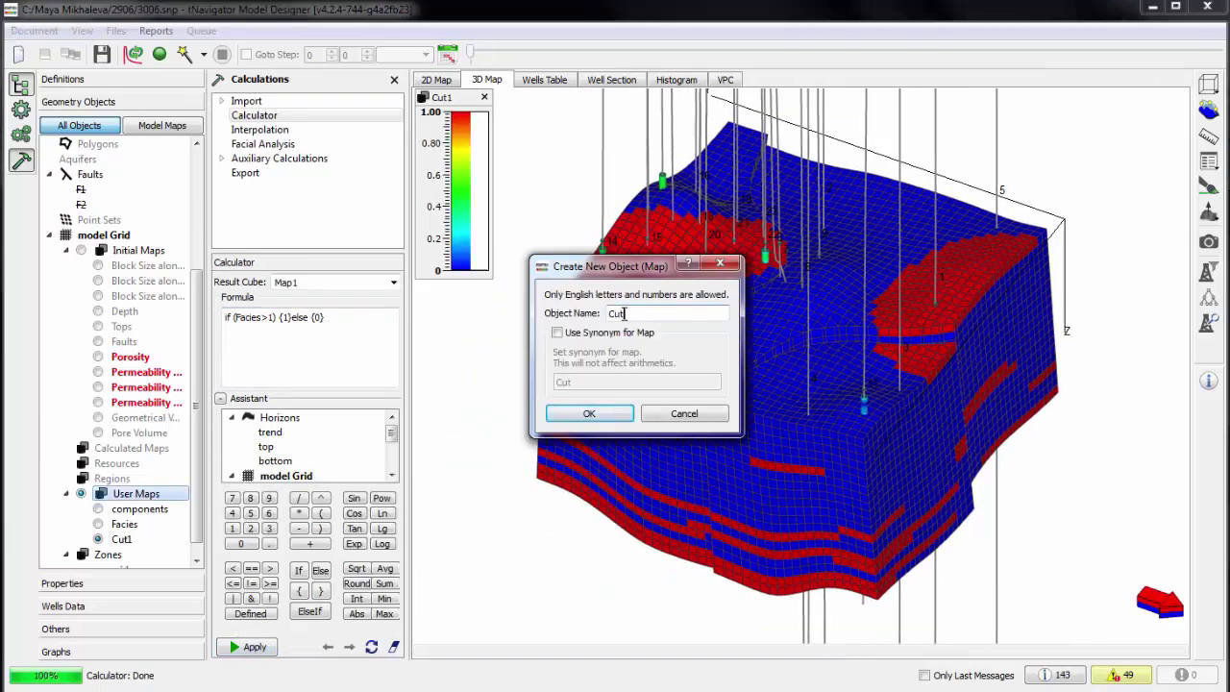
left_click(589, 413)
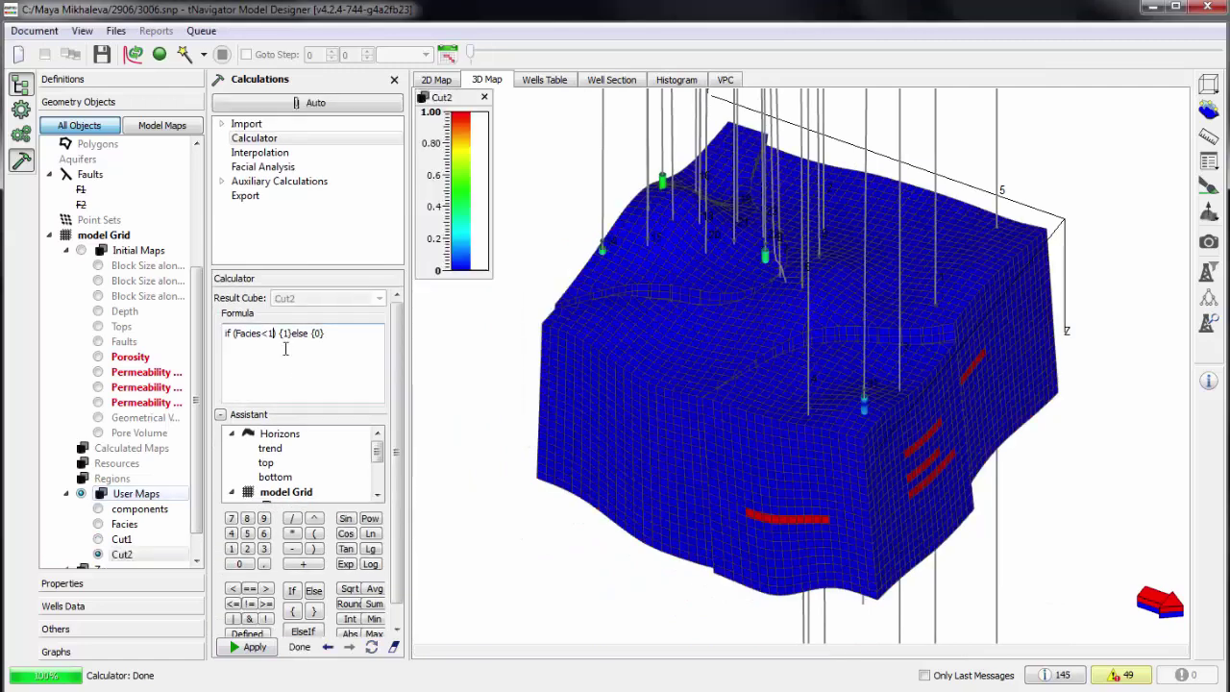
left_click(254, 648)
left_click(140, 541)
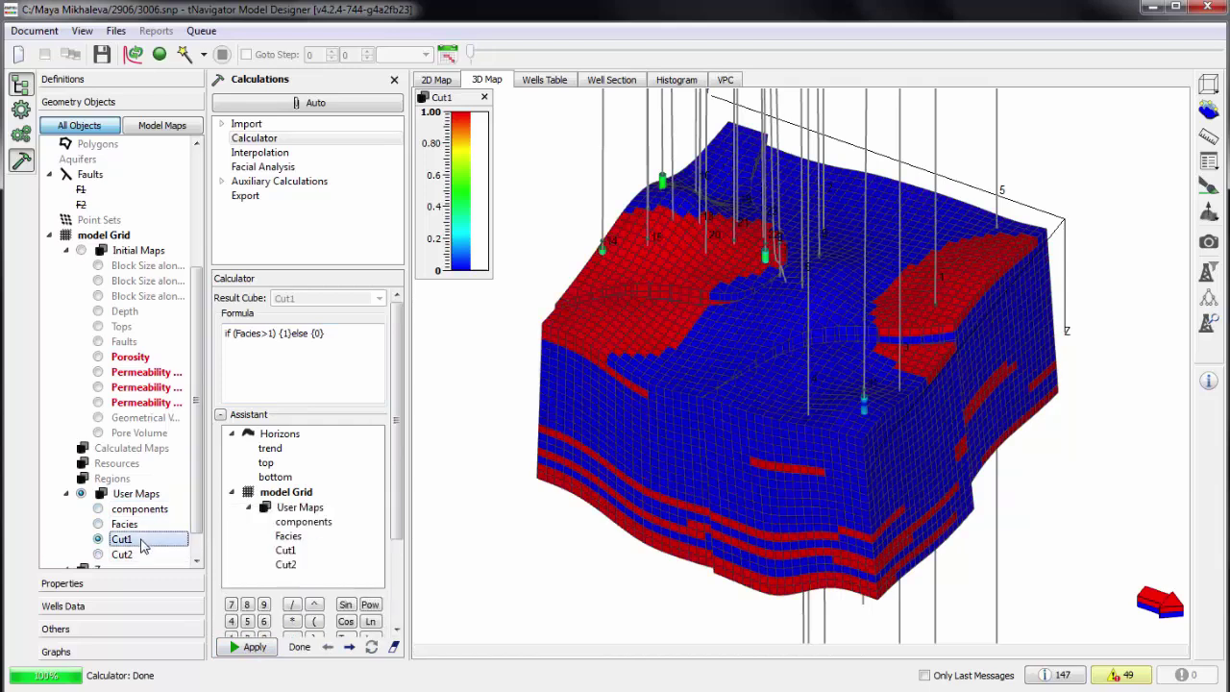
left_click(125, 555)
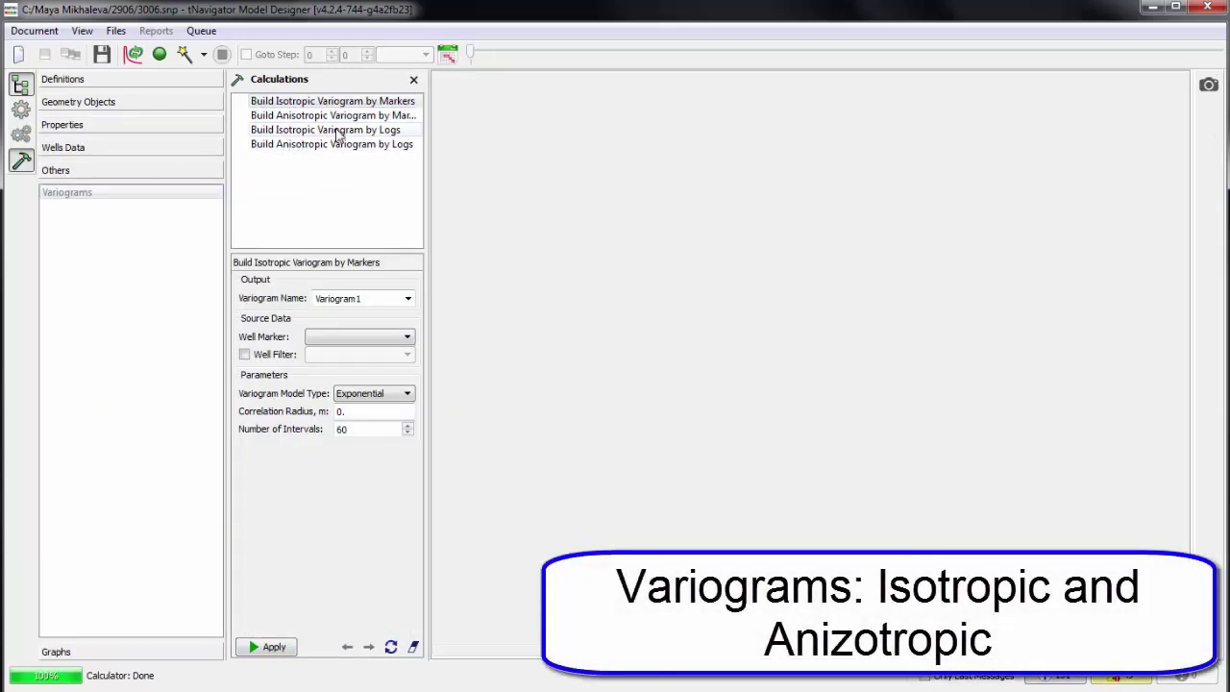
Build an isotropic variogram from the Poro log and shorten its range to about 222.
left_click(336, 130)
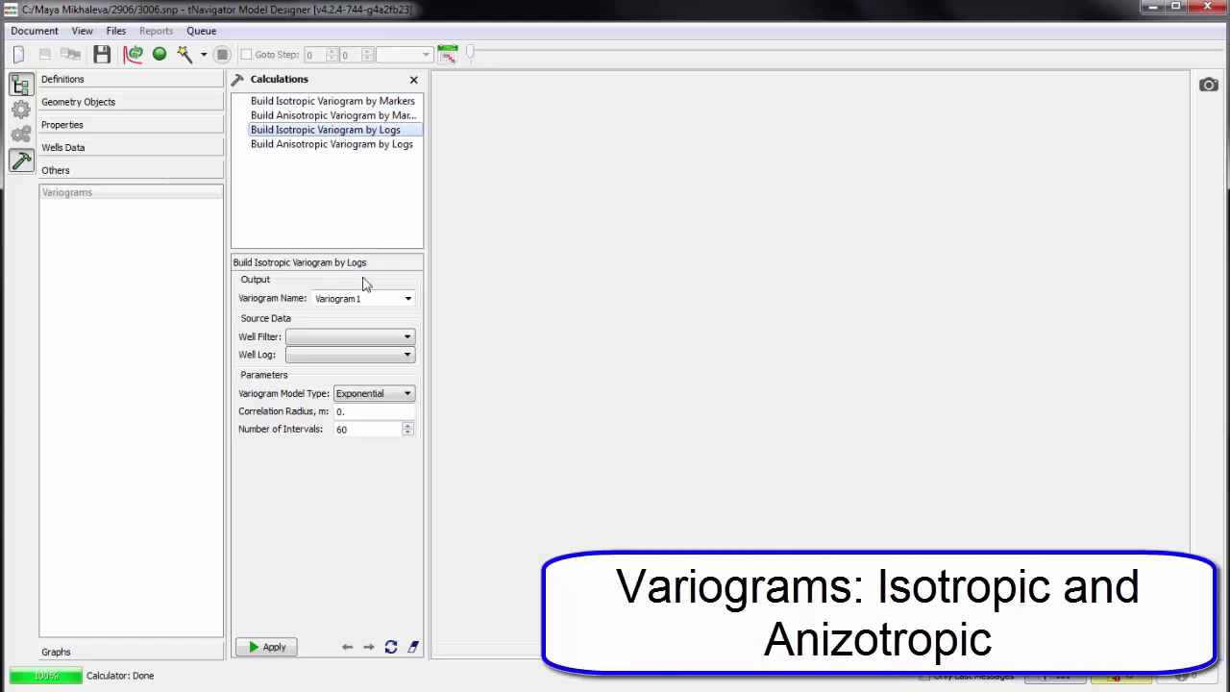
left_click(375, 353)
scroll(379, 392, "down", 5)
scroll(356, 429, "down", 2)
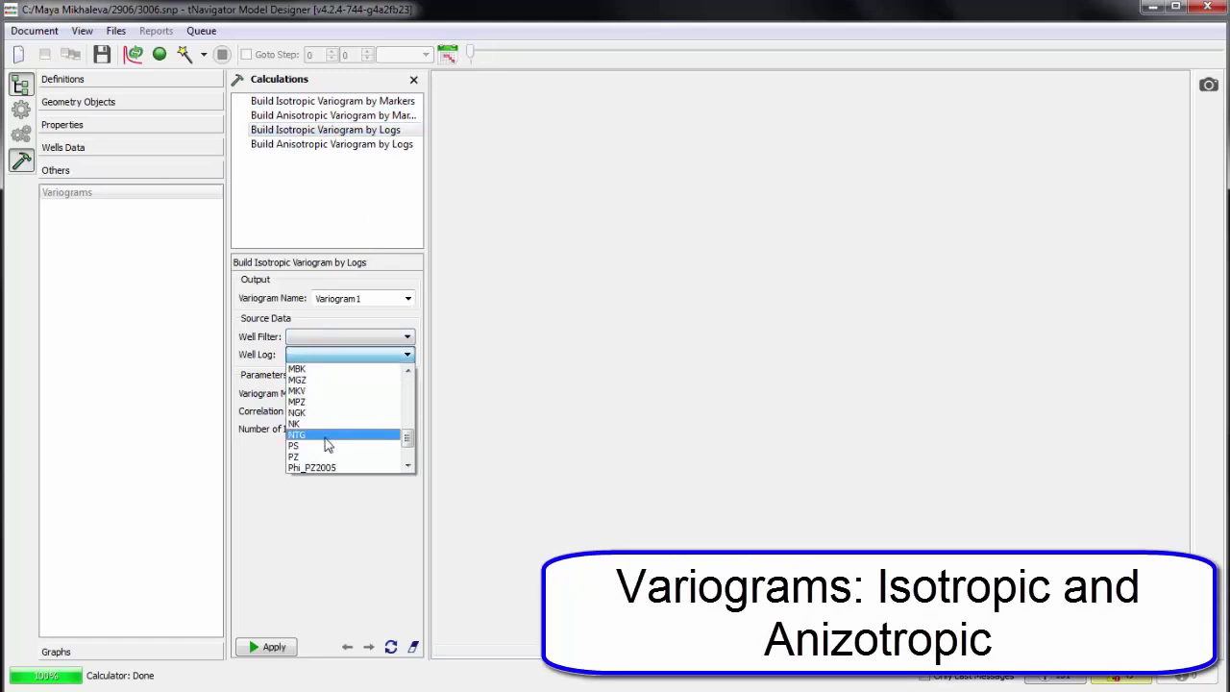
scroll(327, 444, "down", 2)
left_click(325, 447)
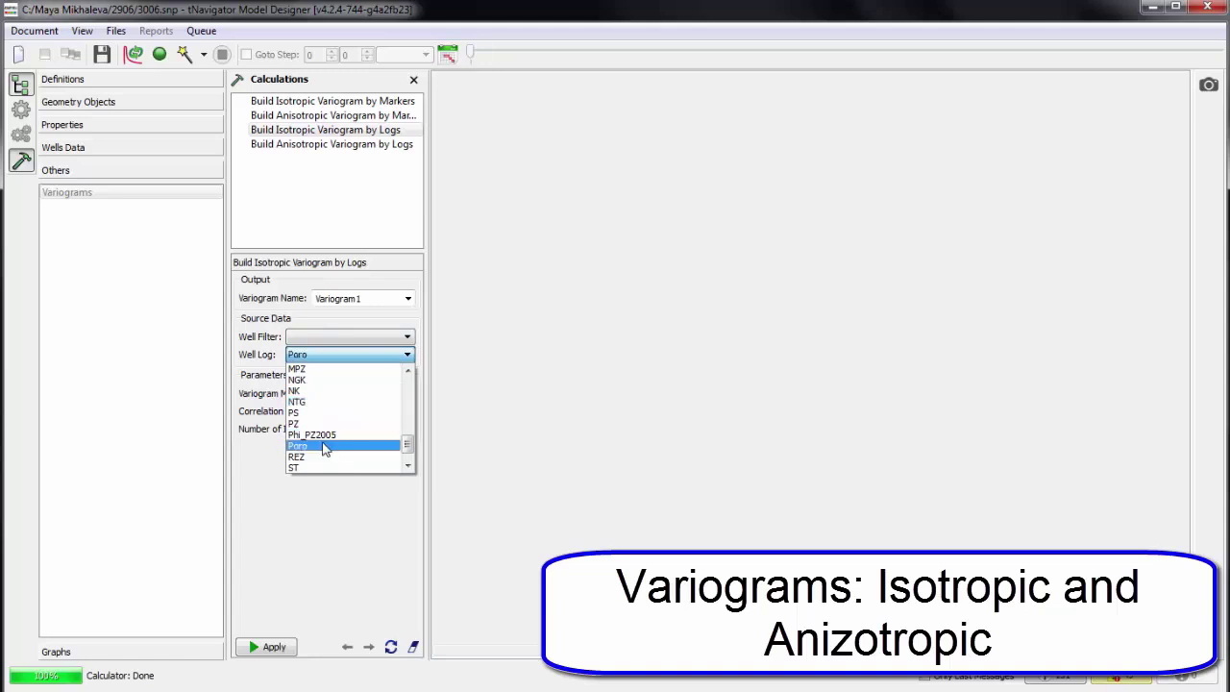
left_click(268, 646)
left_click(125, 208)
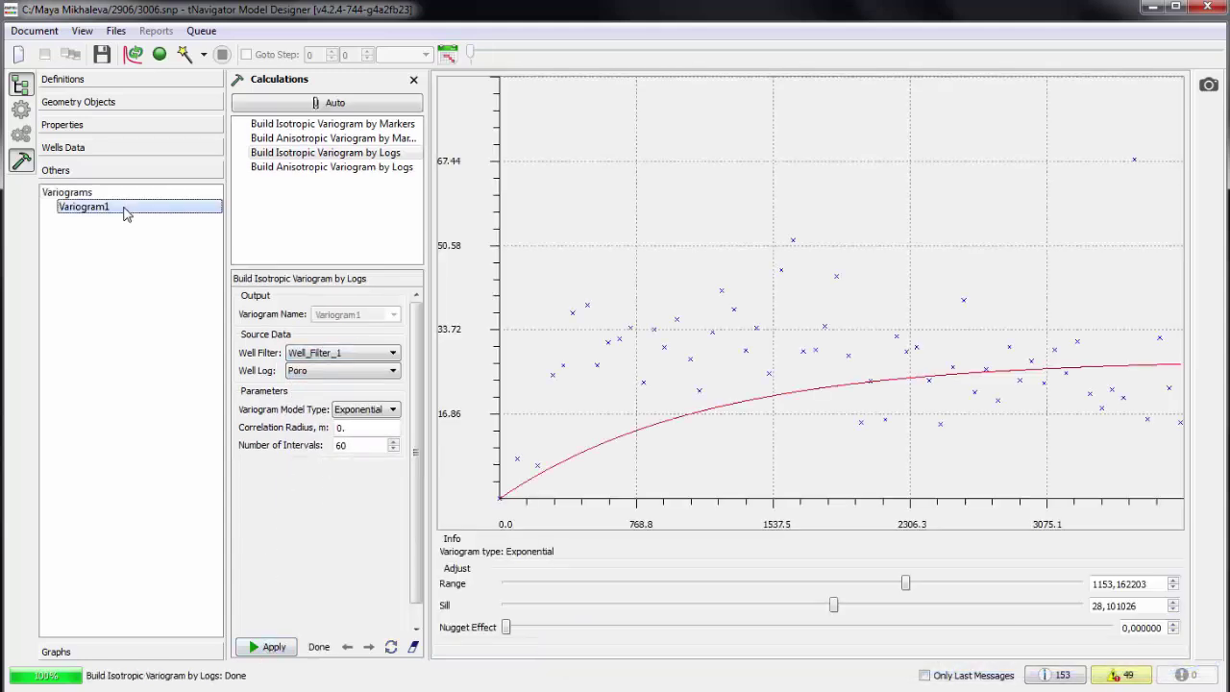
left_click_drag(905, 582, 873, 590)
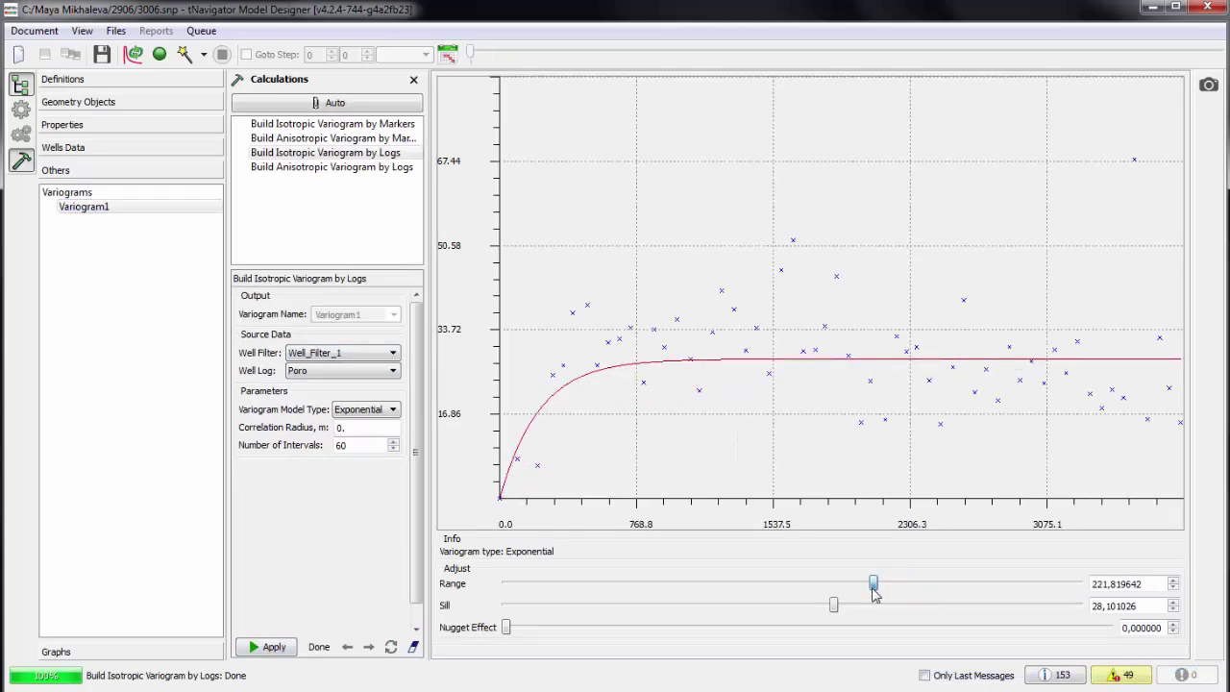
Build an anisotropic Poro variogram with main range about 327 and normal range about 111.
left_click(386, 170)
left_click(389, 370)
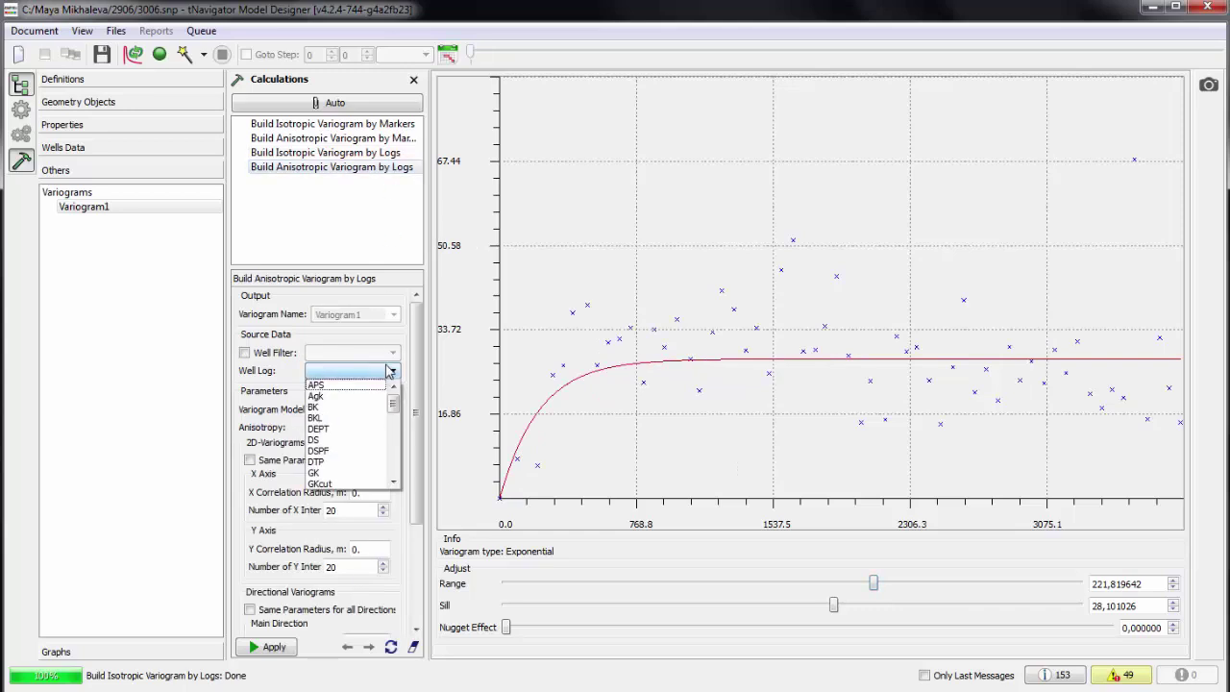
scroll(368, 428, "down", 5)
scroll(365, 432, "down", 3)
left_click(344, 465)
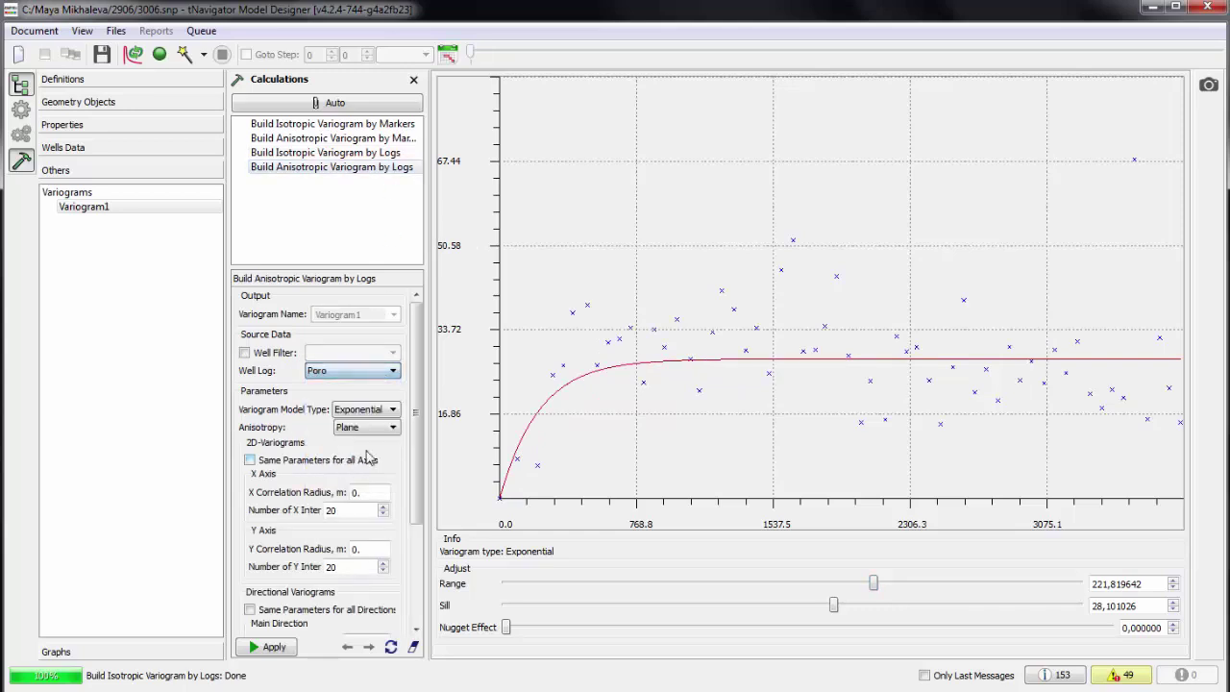
scroll(415, 452, "down", 3)
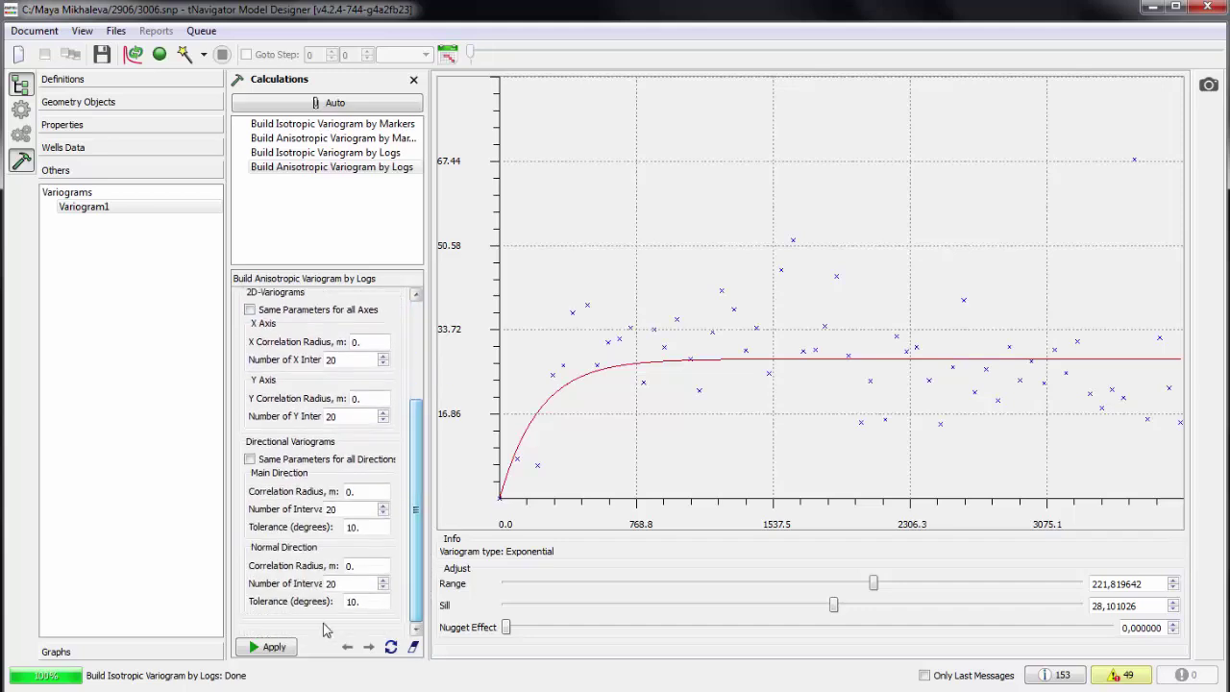
left_click(273, 648)
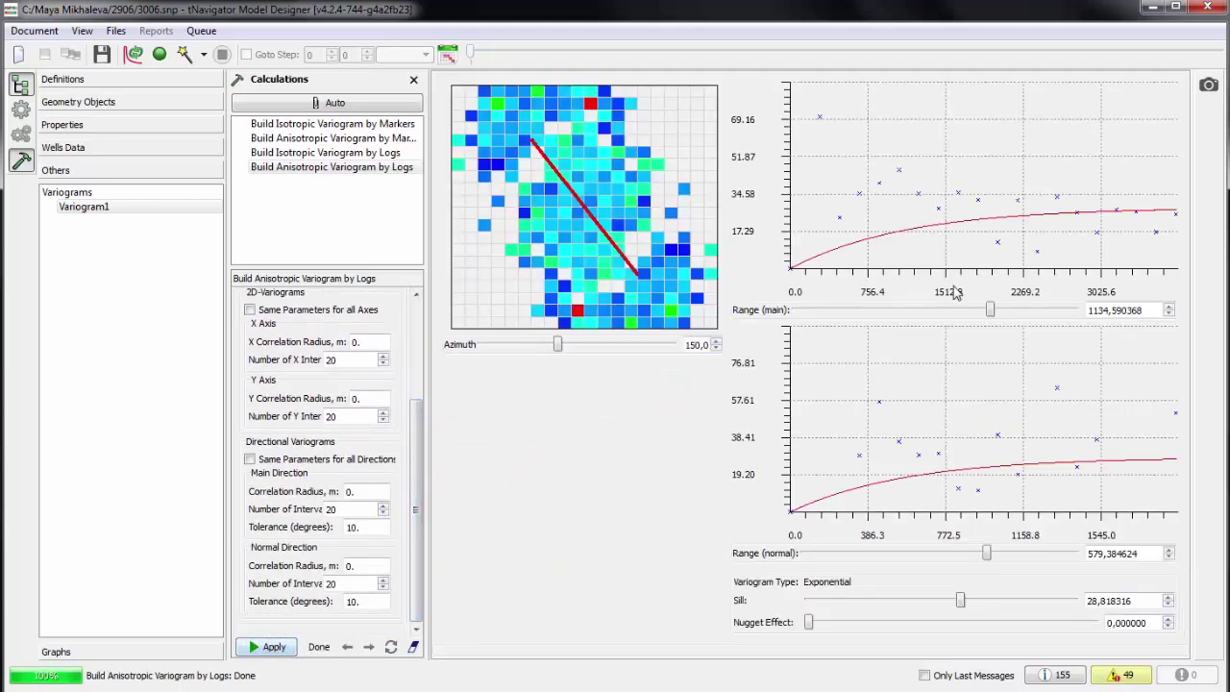
left_click_drag(990, 312, 976, 321)
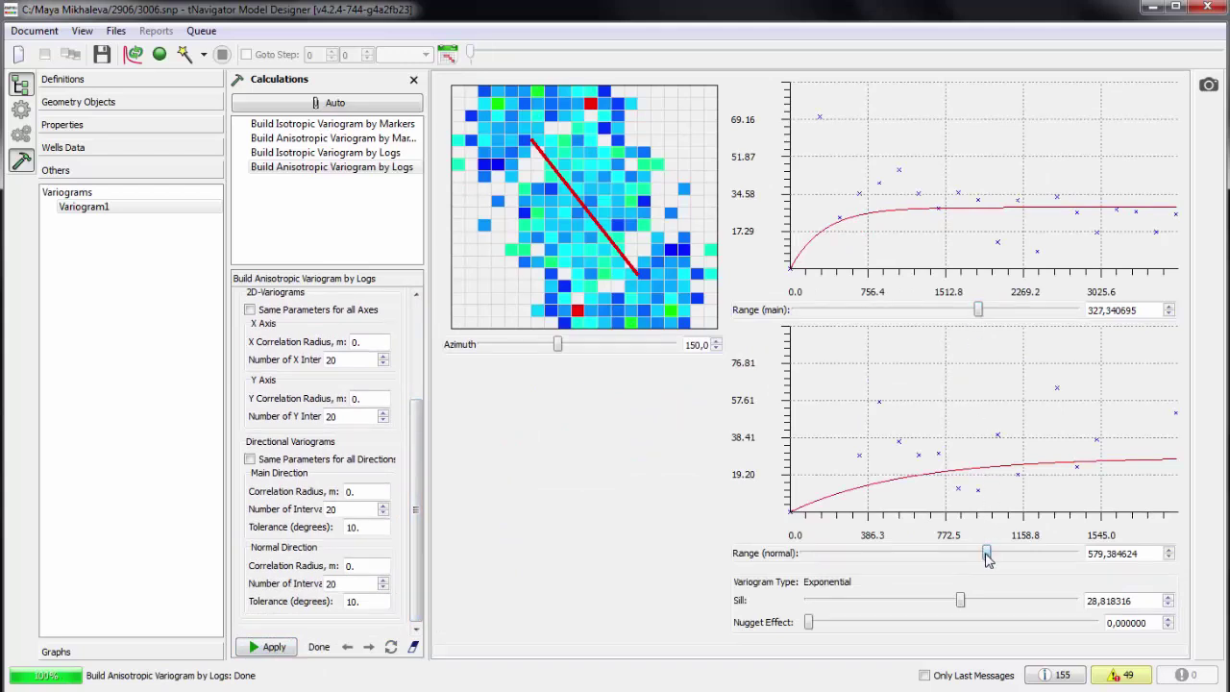
left_click_drag(988, 560, 971, 561)
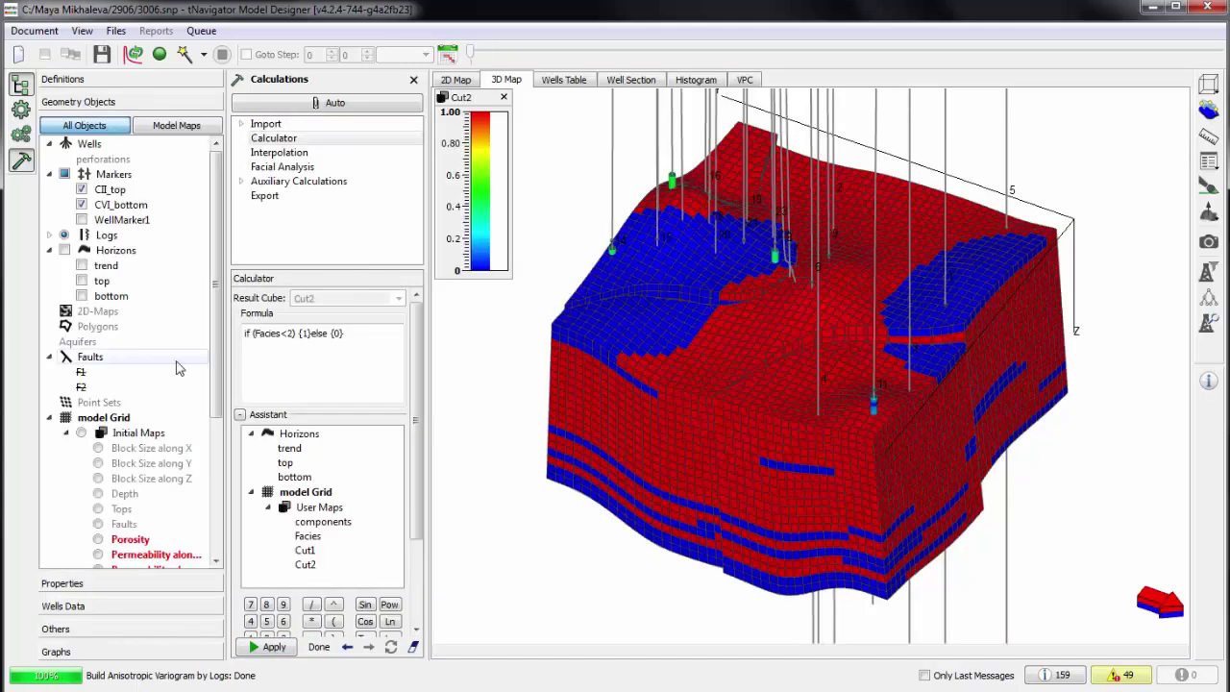
scroll(144, 365, "down", 3)
Interpolate porosity from the Poro log, filtered by the Cut1 flag map.
left_click(98, 342)
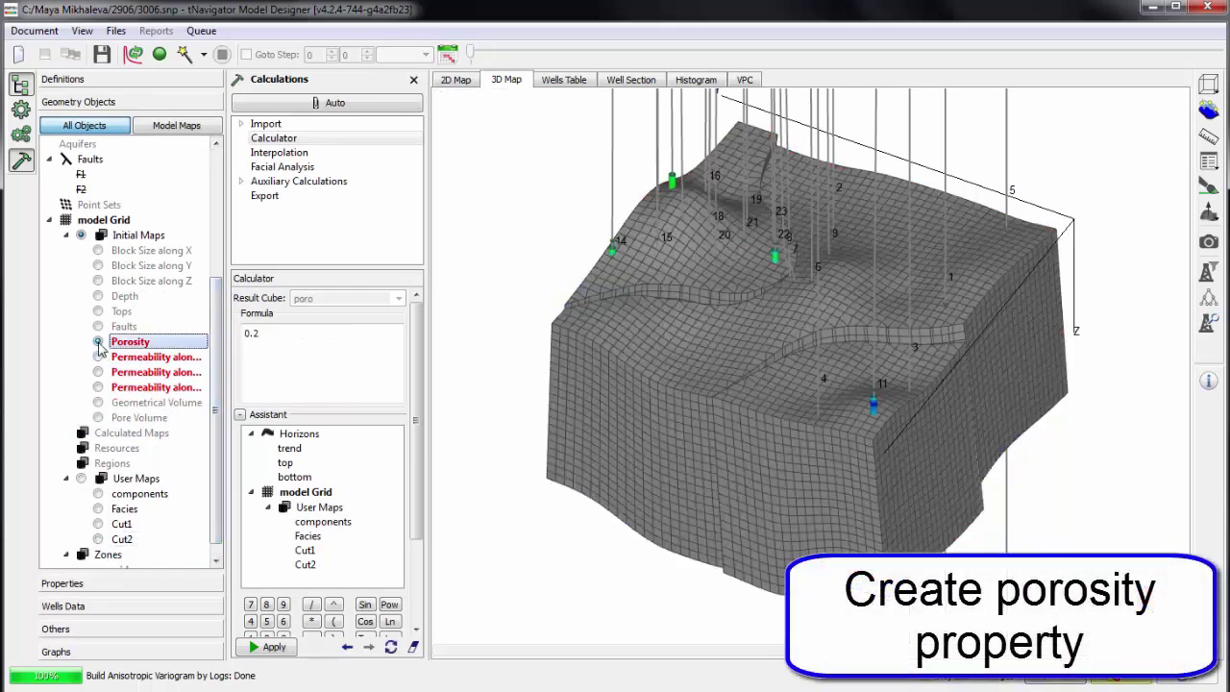
left_click(281, 153)
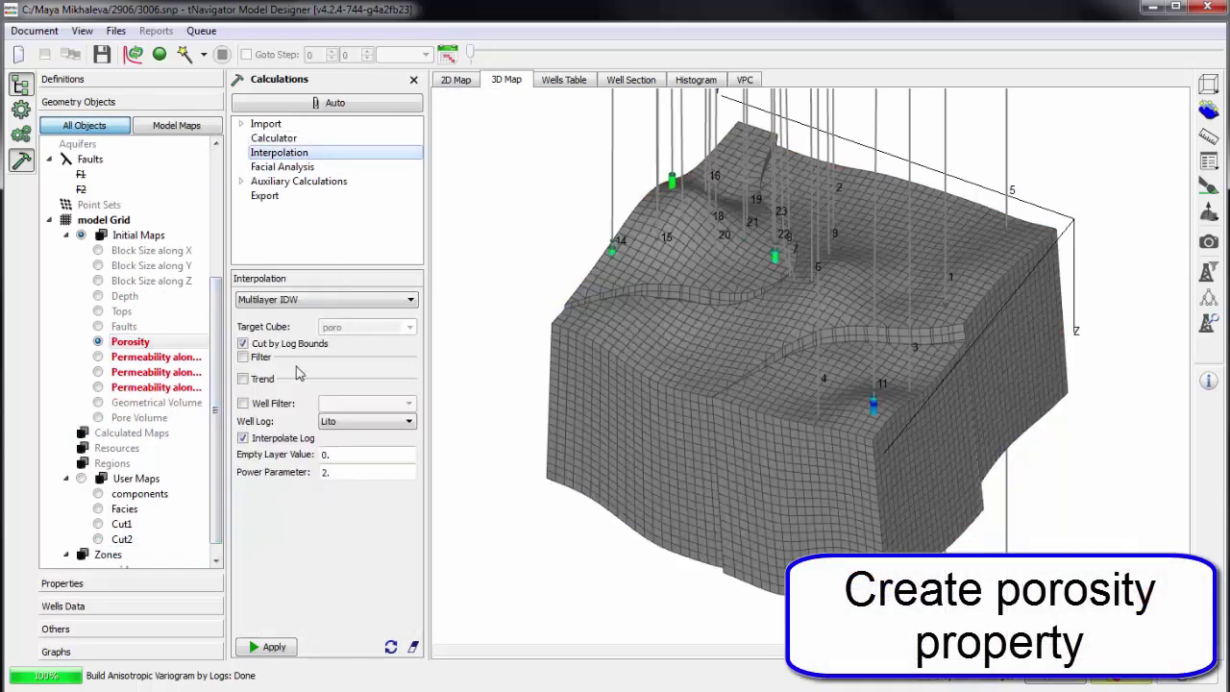
left_click(360, 421)
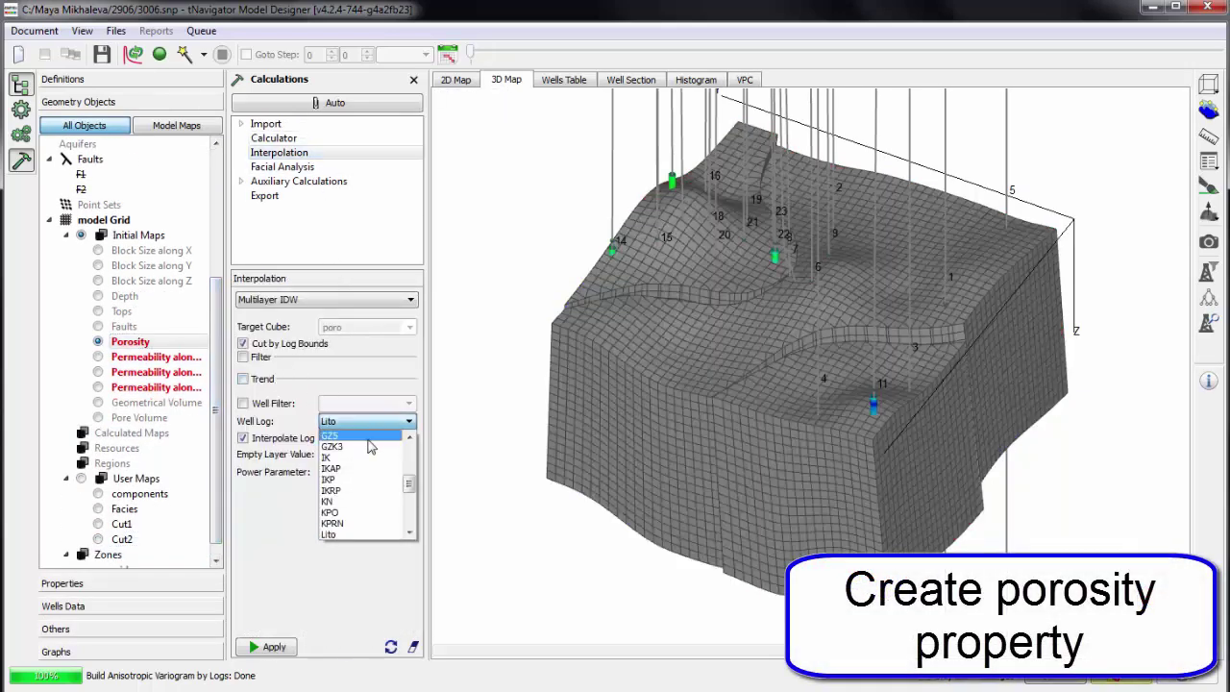
scroll(383, 469, "down", 3)
left_click(362, 499)
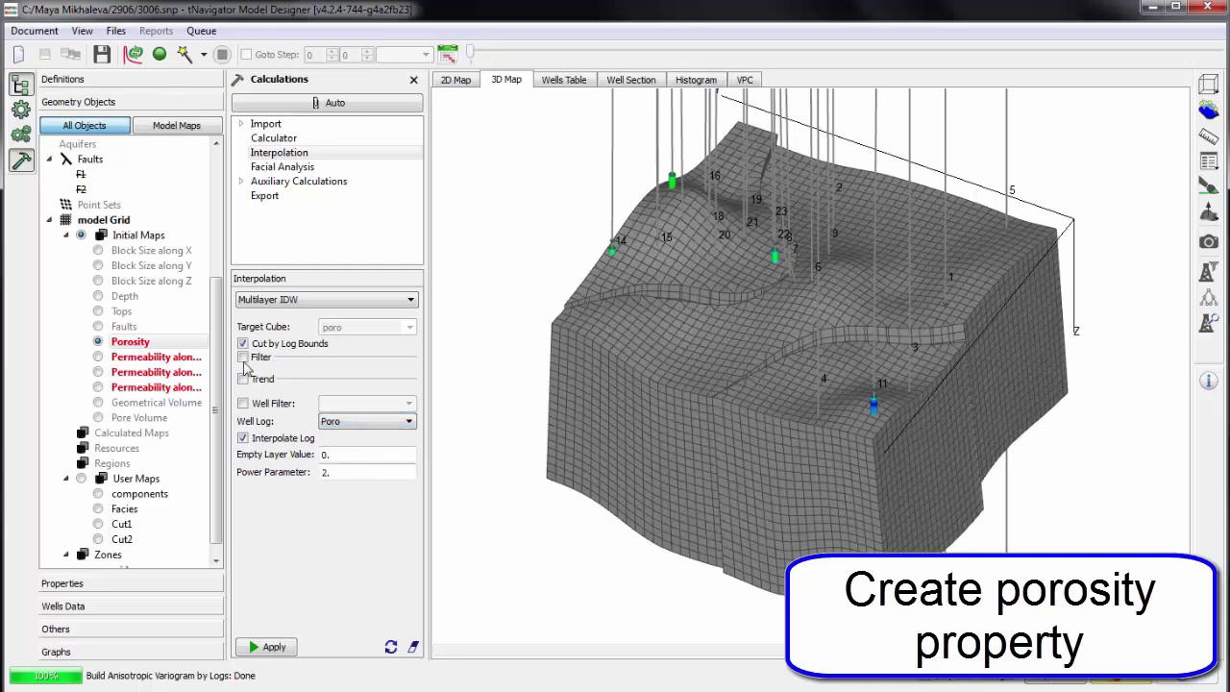
left_click(243, 356)
left_click(375, 377)
left_click(326, 390)
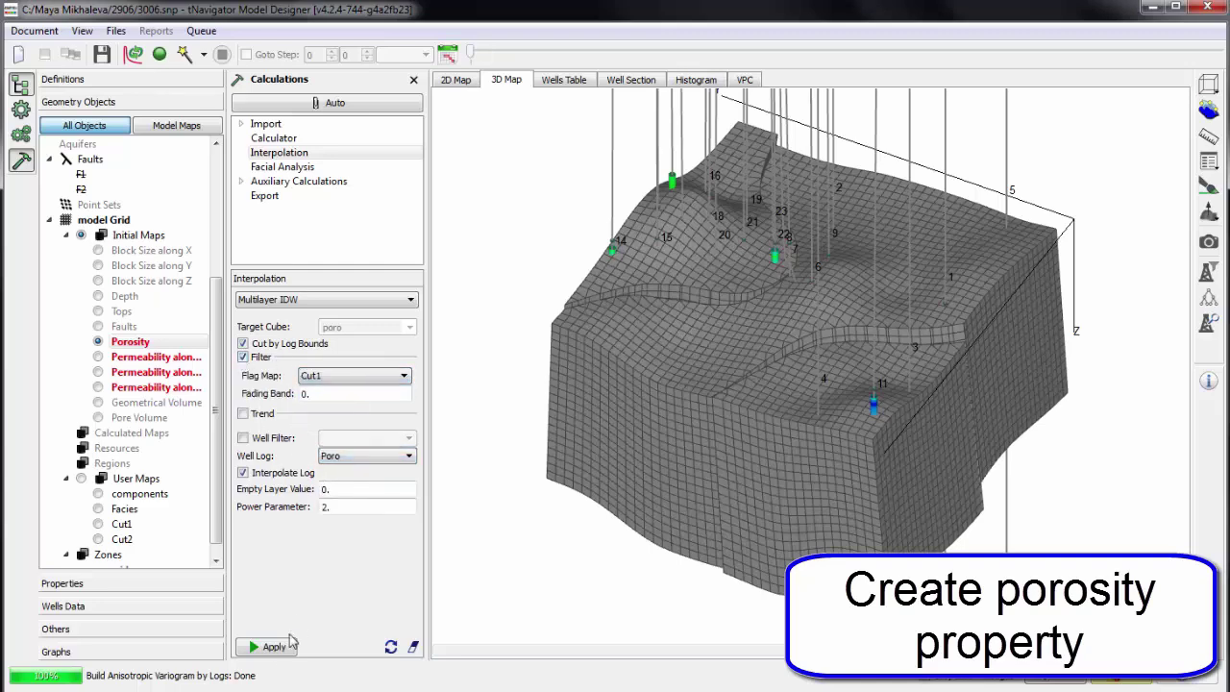
left_click(269, 647)
Rotate the 3D view and check the porosity palette settings.
mouse_move(702, 431)
left_mouse_down()
mouse_move(732, 440)
mouse_move(715, 425)
left_mouse_up()
left_click(21, 132)
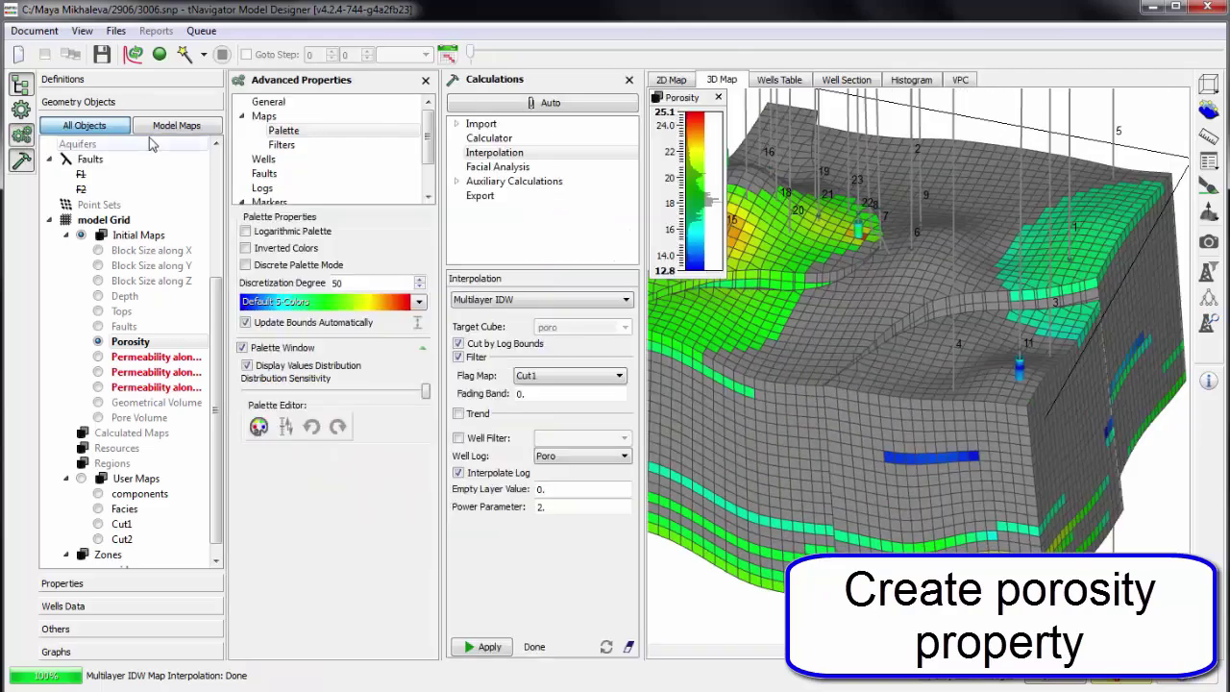
left_click(426, 80)
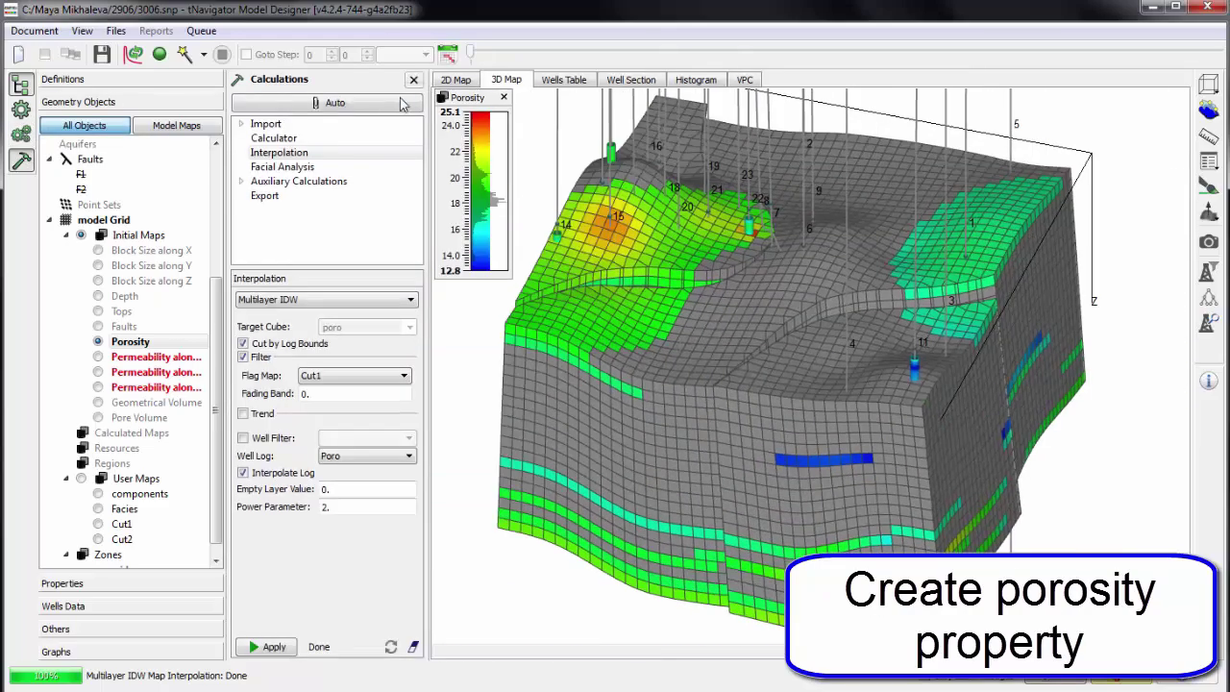
left_click_drag(702, 385, 677, 336)
Rerun the Multilayer IDW porosity interpolation filtered by Cut2 with power 10.
left_click(376, 376)
left_click(351, 401)
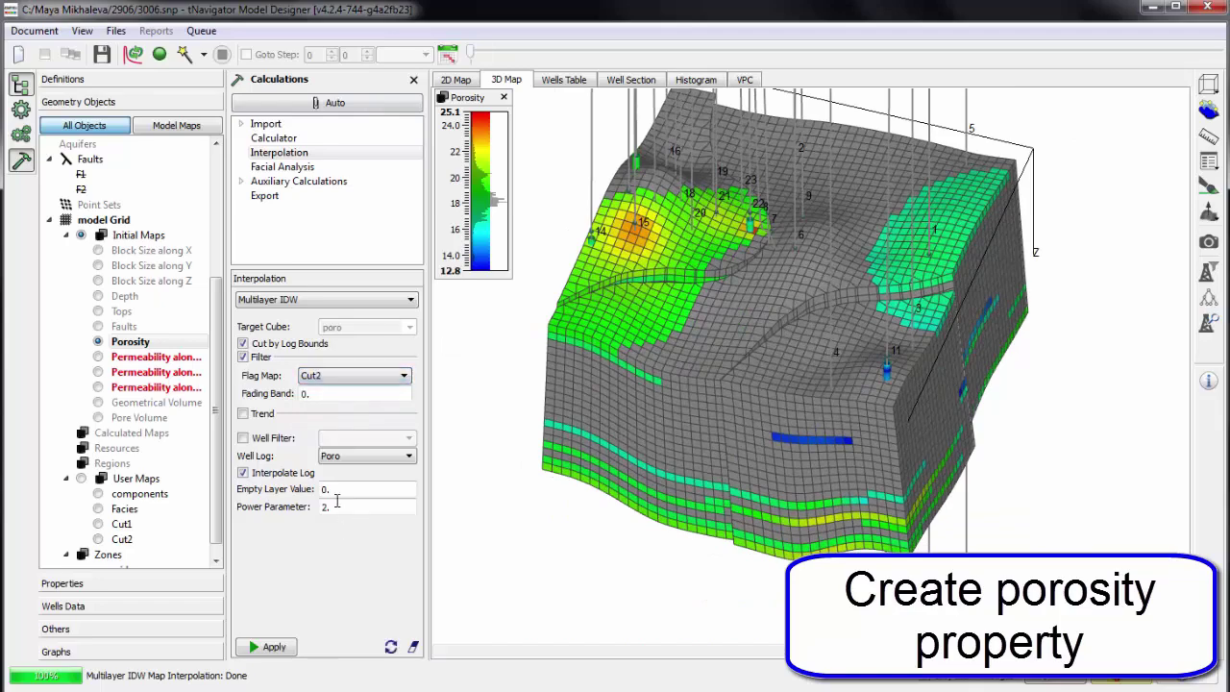
left_click(259, 648)
left_click_drag(874, 304, 803, 343)
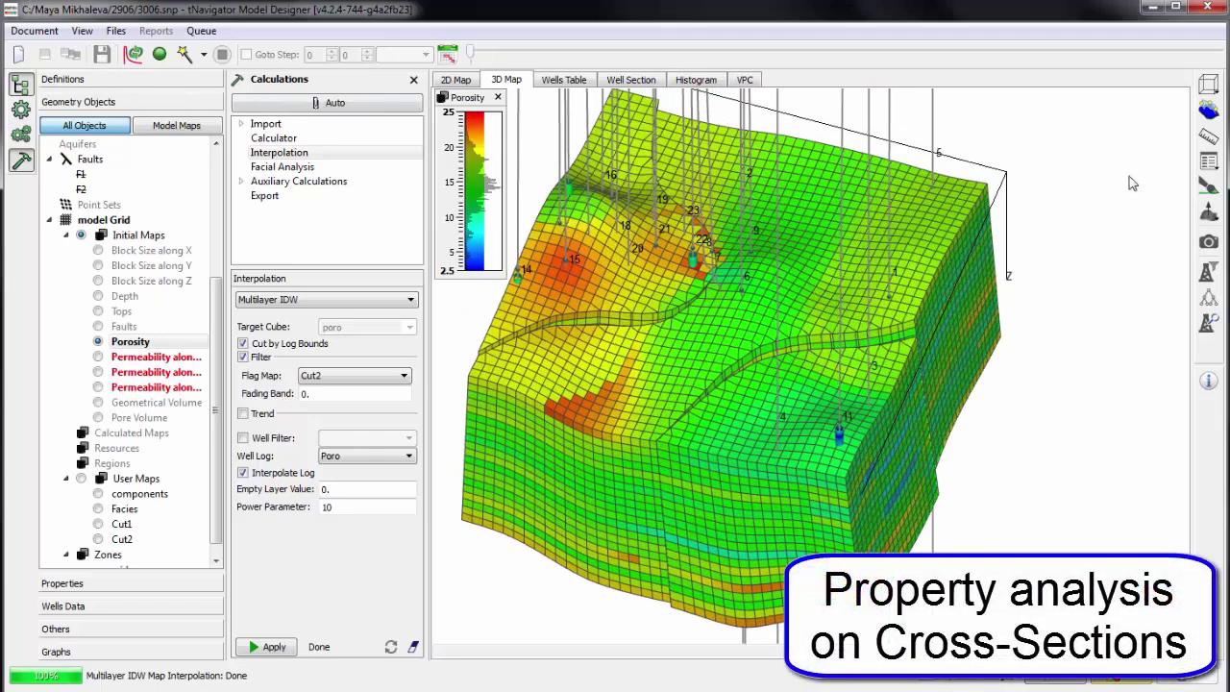
Create a vertical cross-section of the porosity model between two picked end blocks.
left_click(1210, 112)
left_click_drag(543, 199, 560, 348)
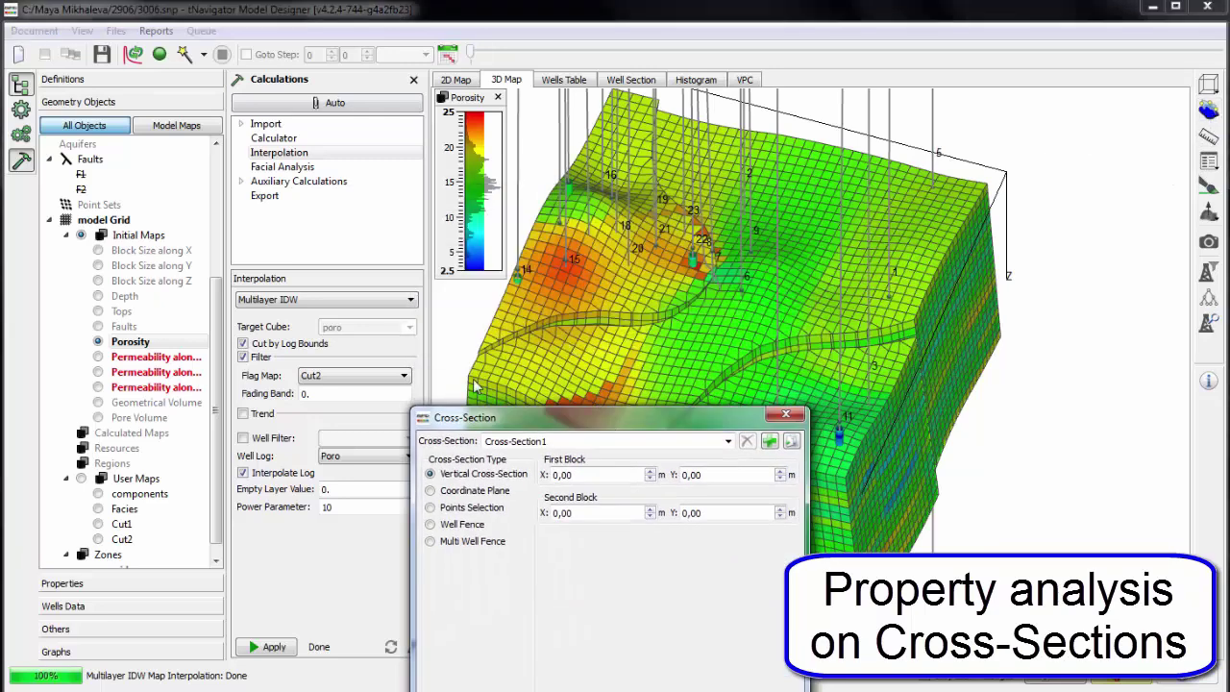
left_click_drag(474, 386, 776, 280)
left_click_drag(895, 215, 868, 111)
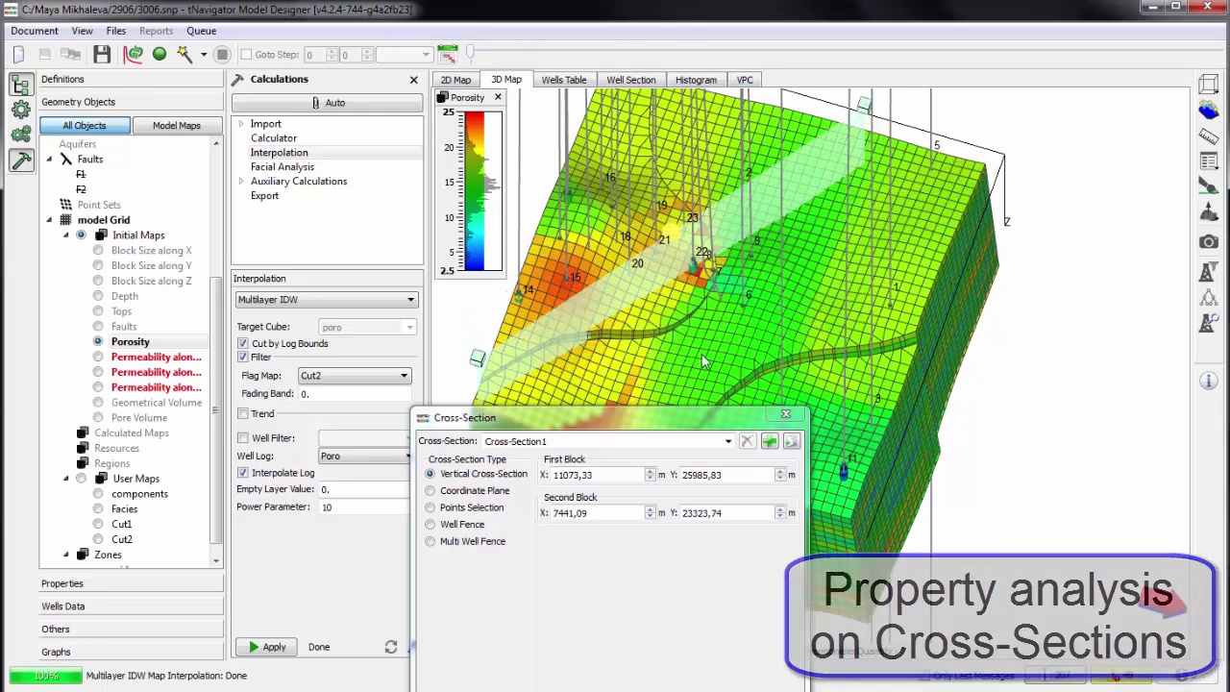
left_click(785, 414)
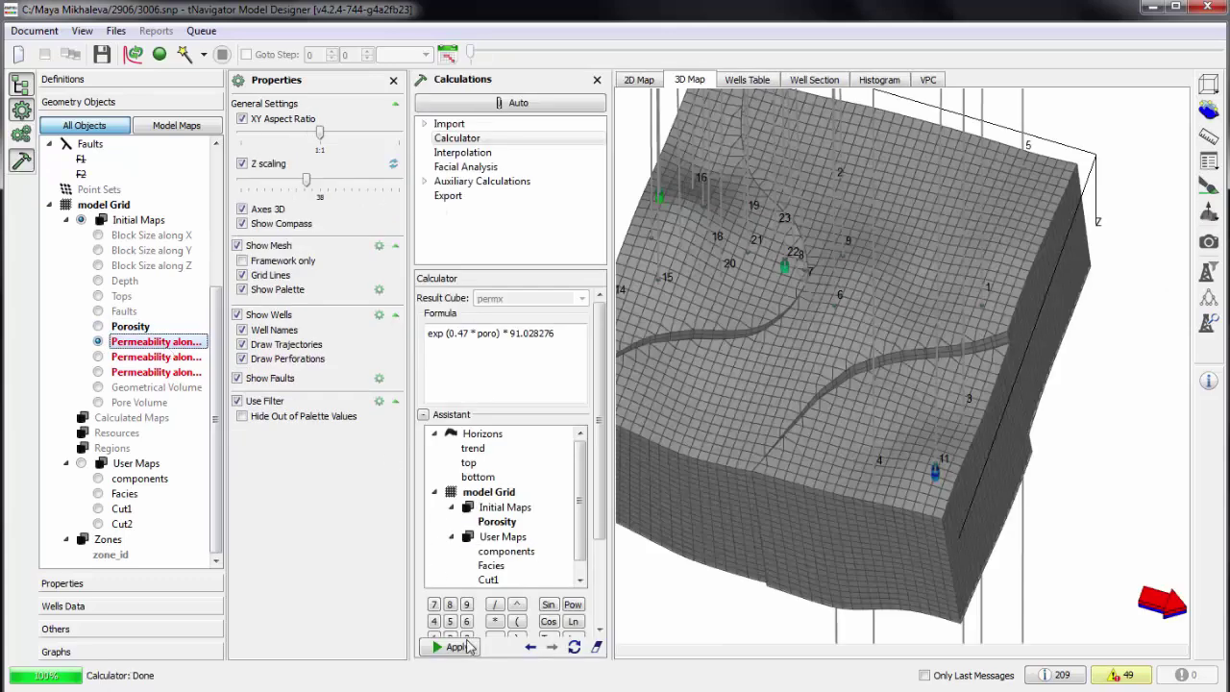
Apply the permx formula, then compute Permeability along Y and along Z (permx * 0.1).
left_click(461, 649)
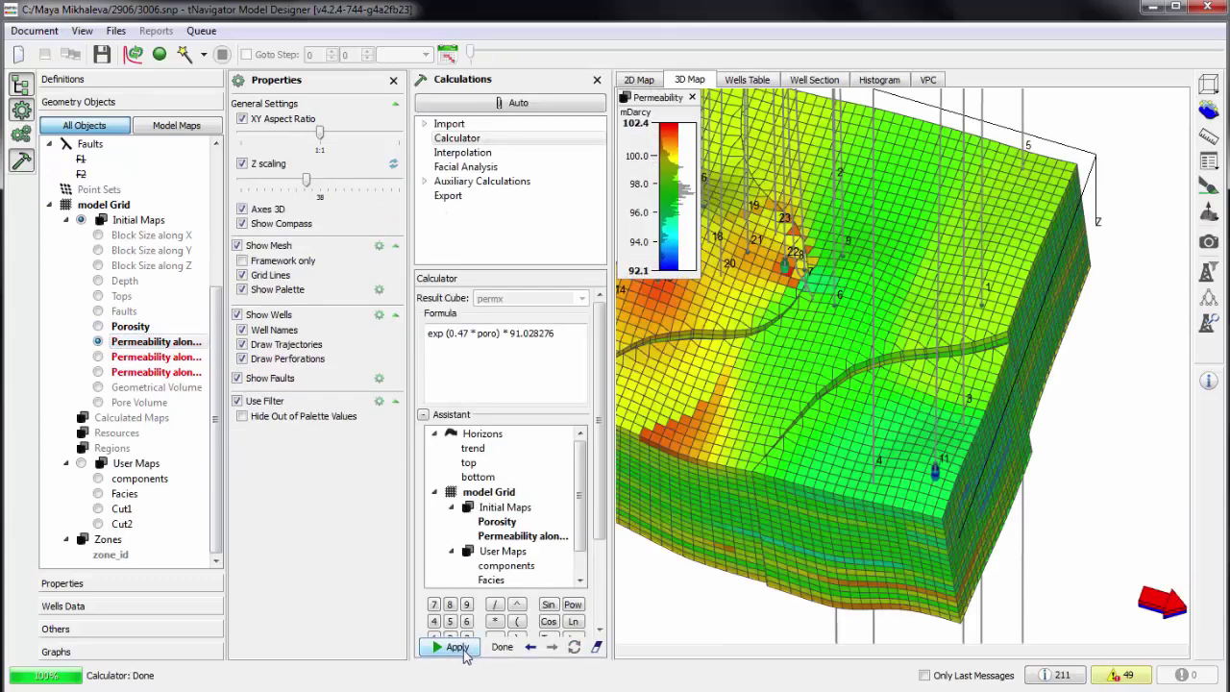
scroll(796, 390, "down", 2)
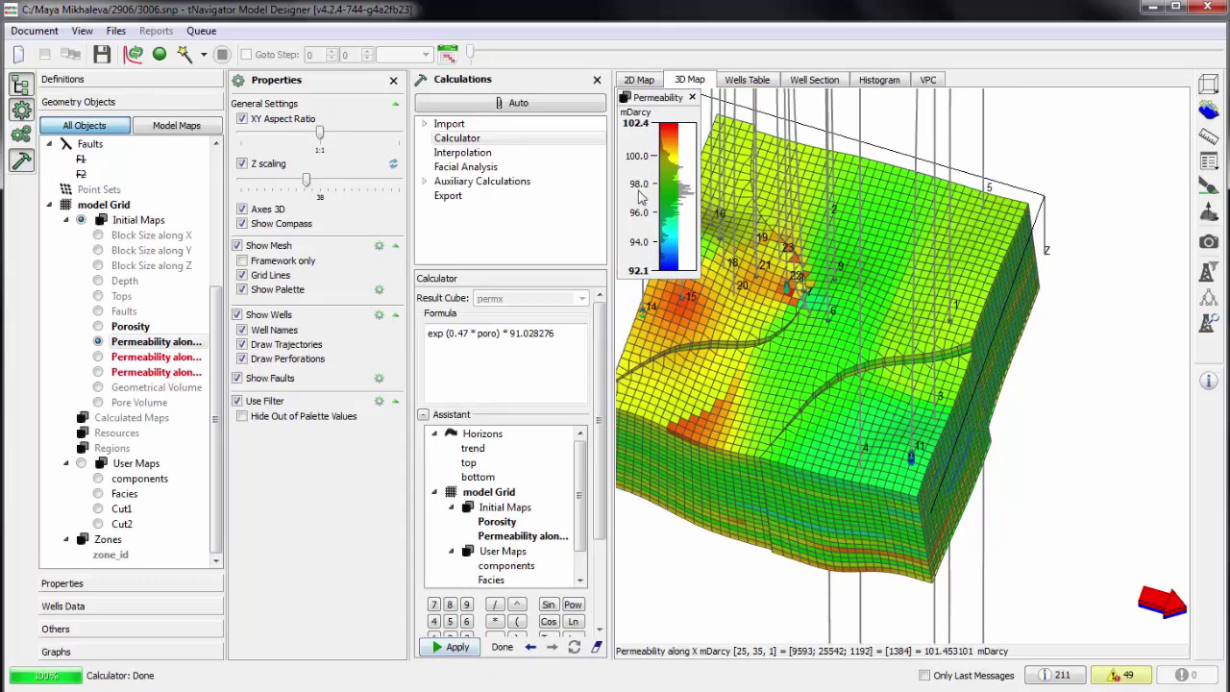
left_click(393, 80)
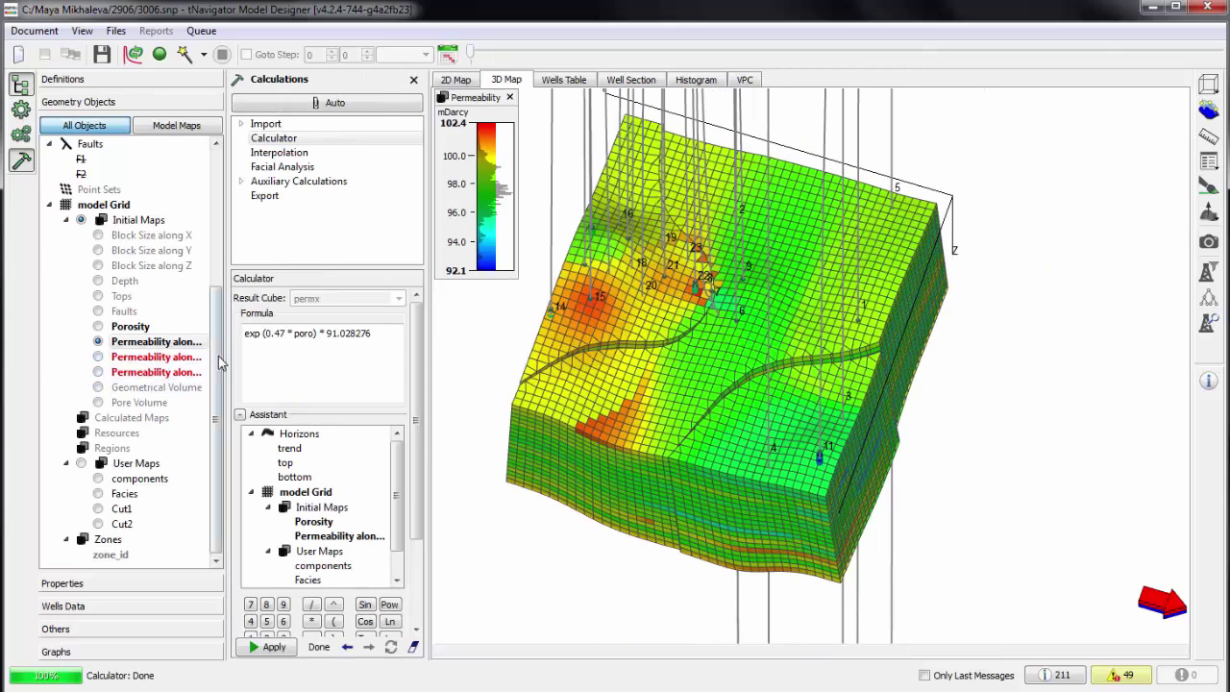
left_click(183, 359)
left_click(276, 649)
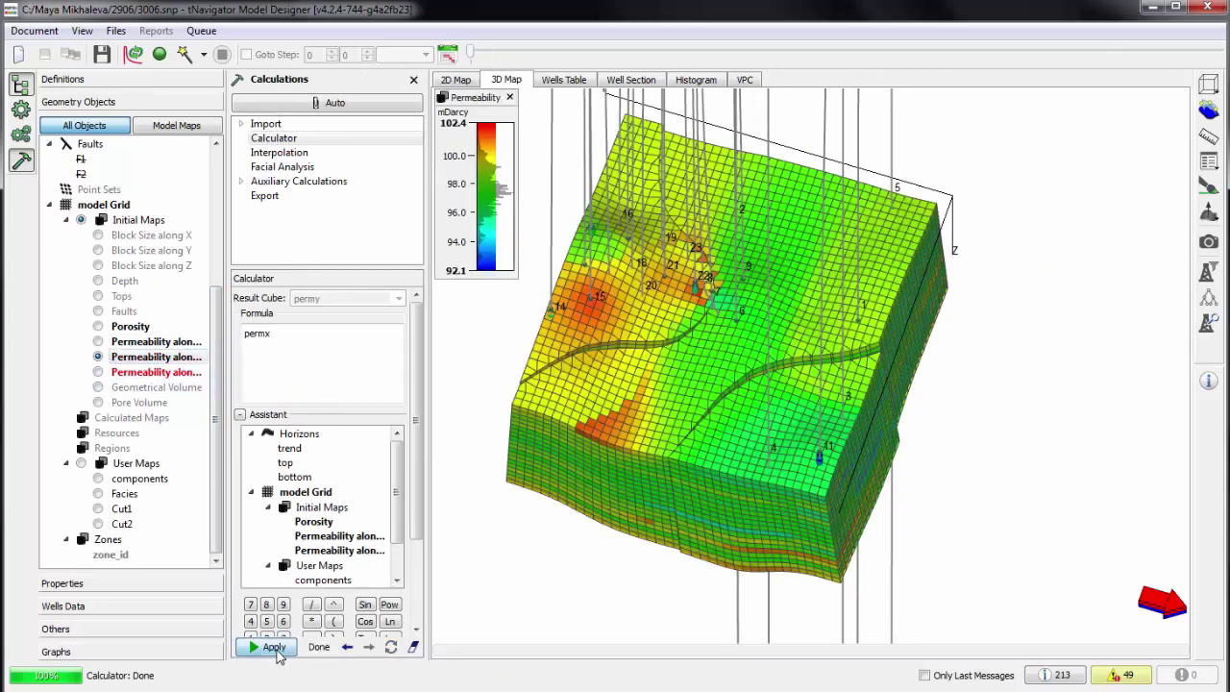
left_click(178, 374)
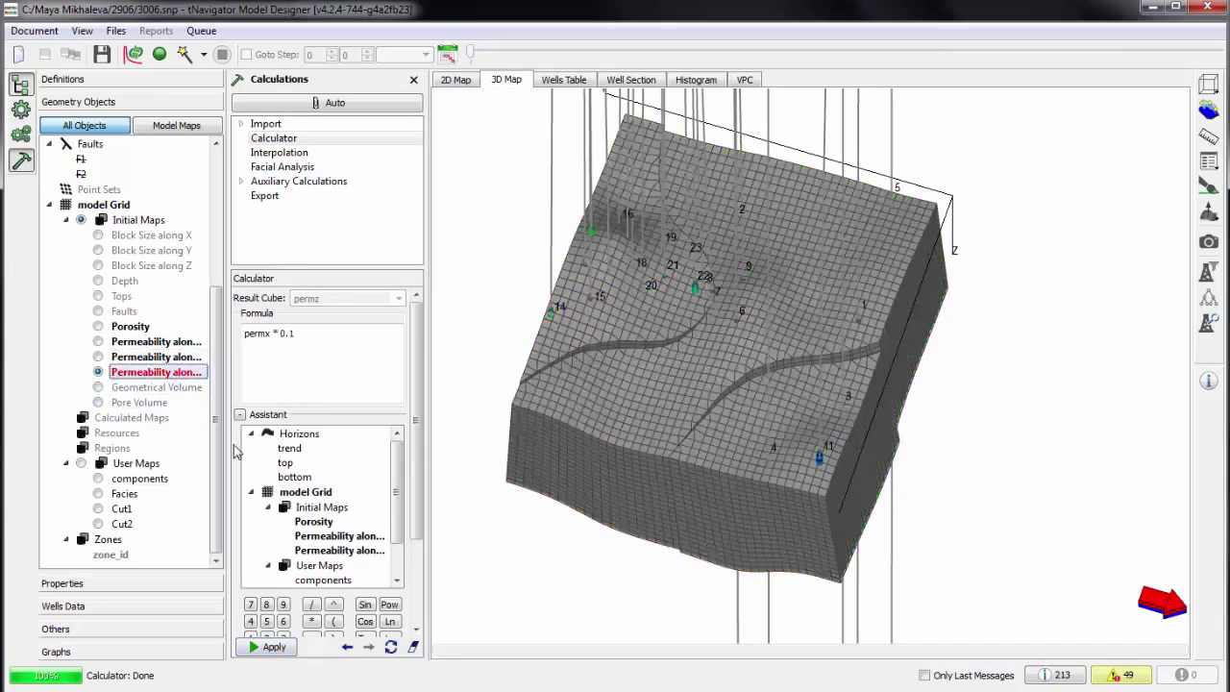
left_click(274, 647)
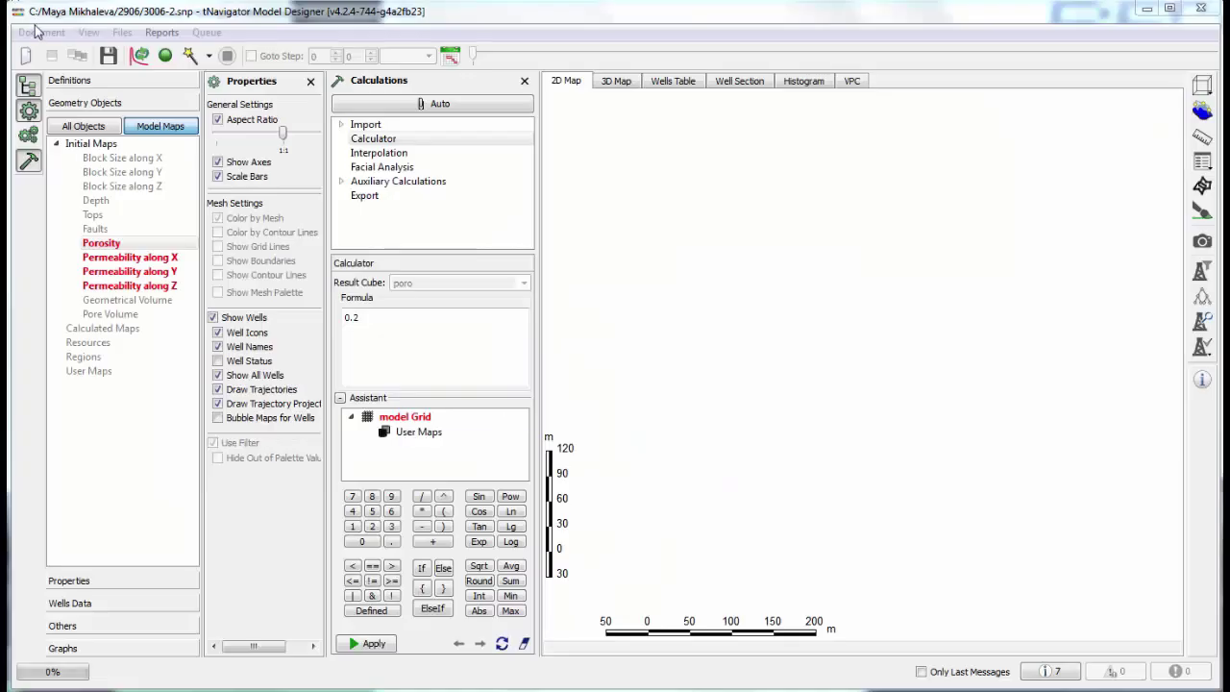
Import kaz_rescue.bin from a RESCUE file with its properties and view it on the 3D Map.
left_click(37, 32)
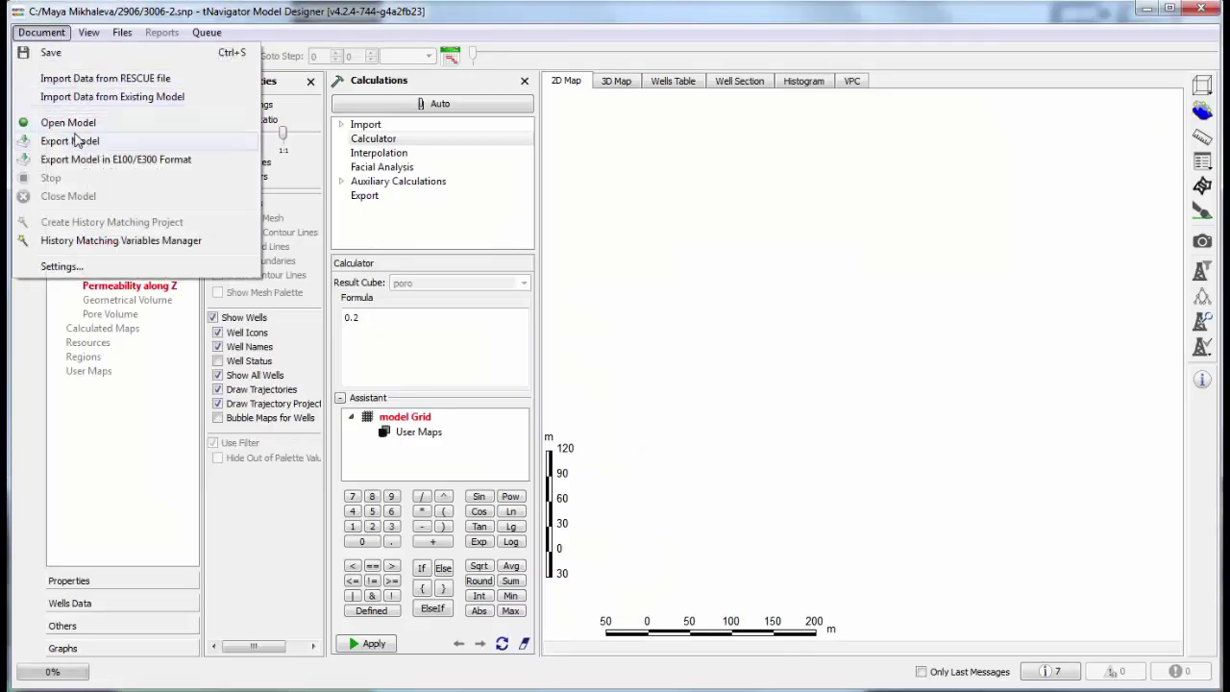
left_click(87, 78)
left_click(311, 140)
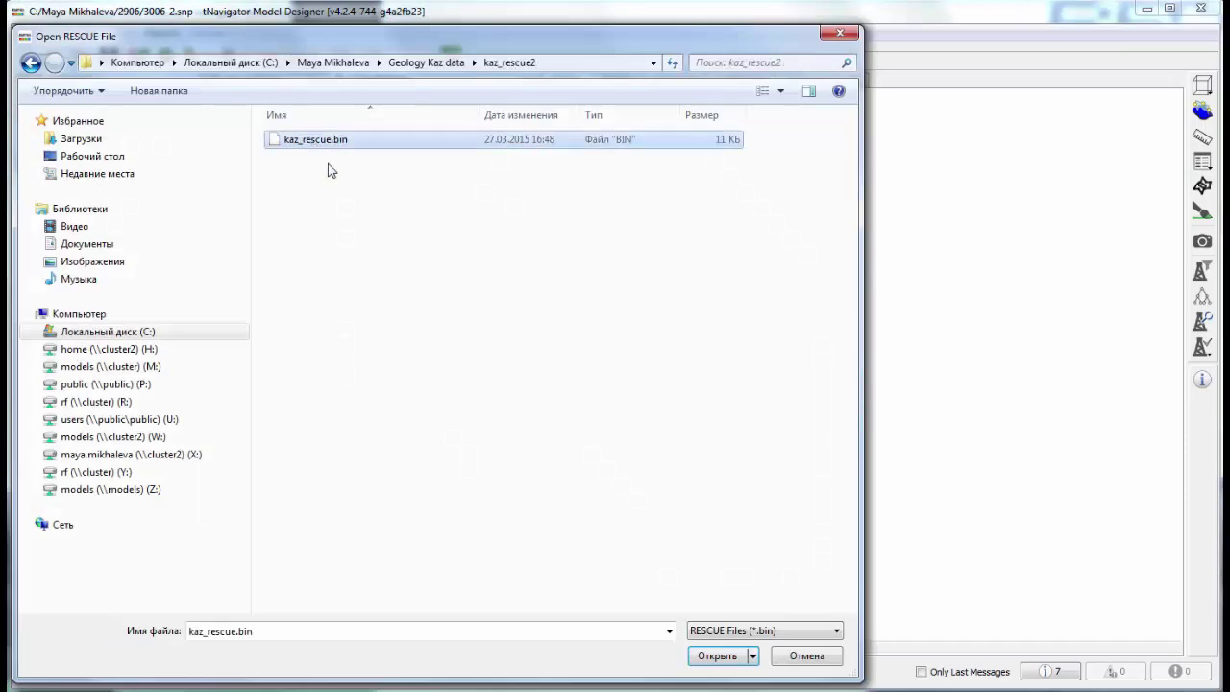
left_click(719, 656)
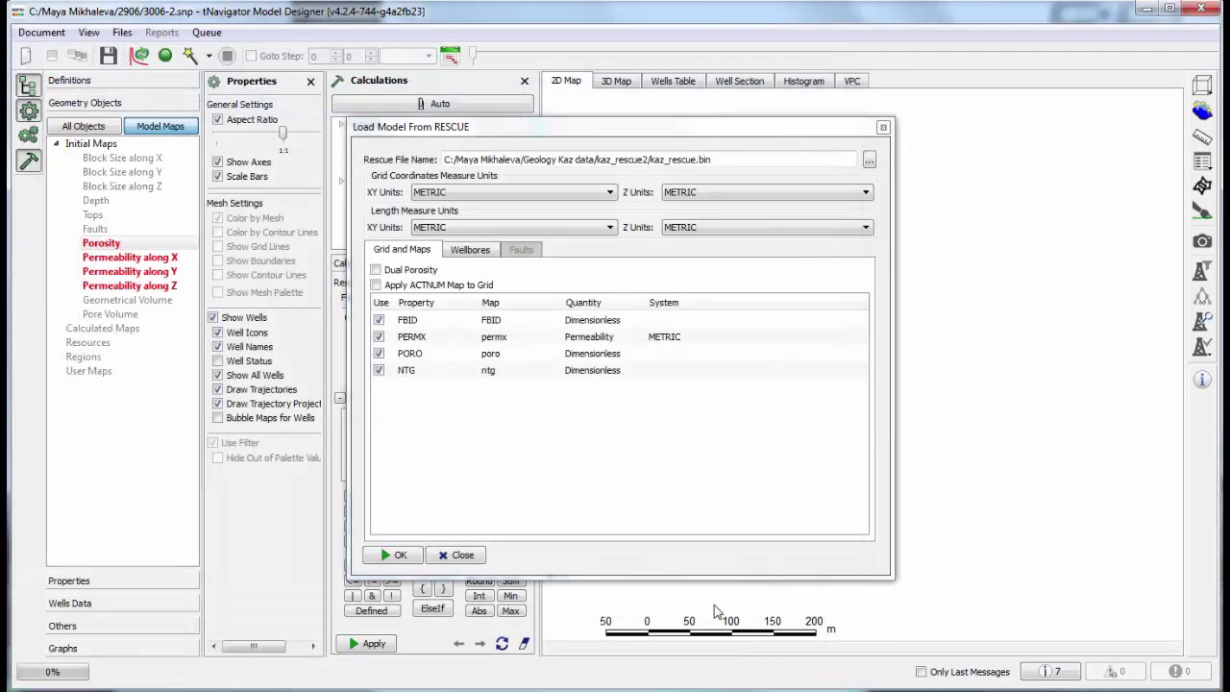
left_click(393, 556)
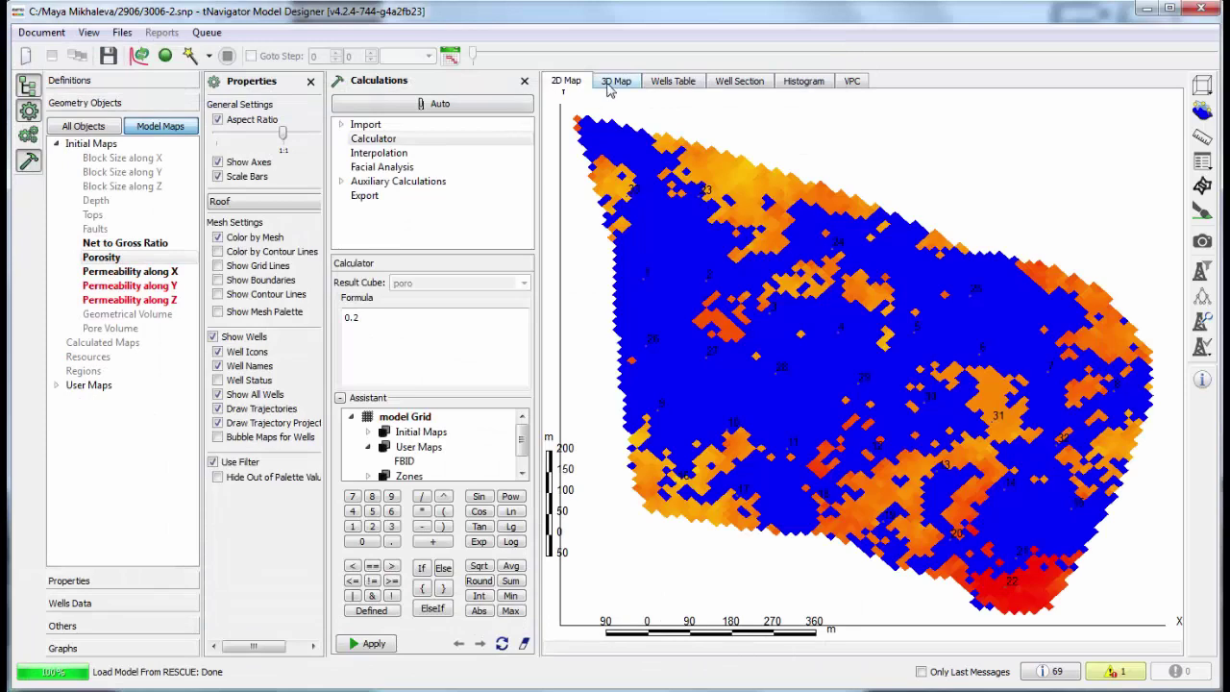
left_click(613, 86)
Compute Permeability along X, Y and Z for the imported model, then go to Properties.
left_click(157, 276)
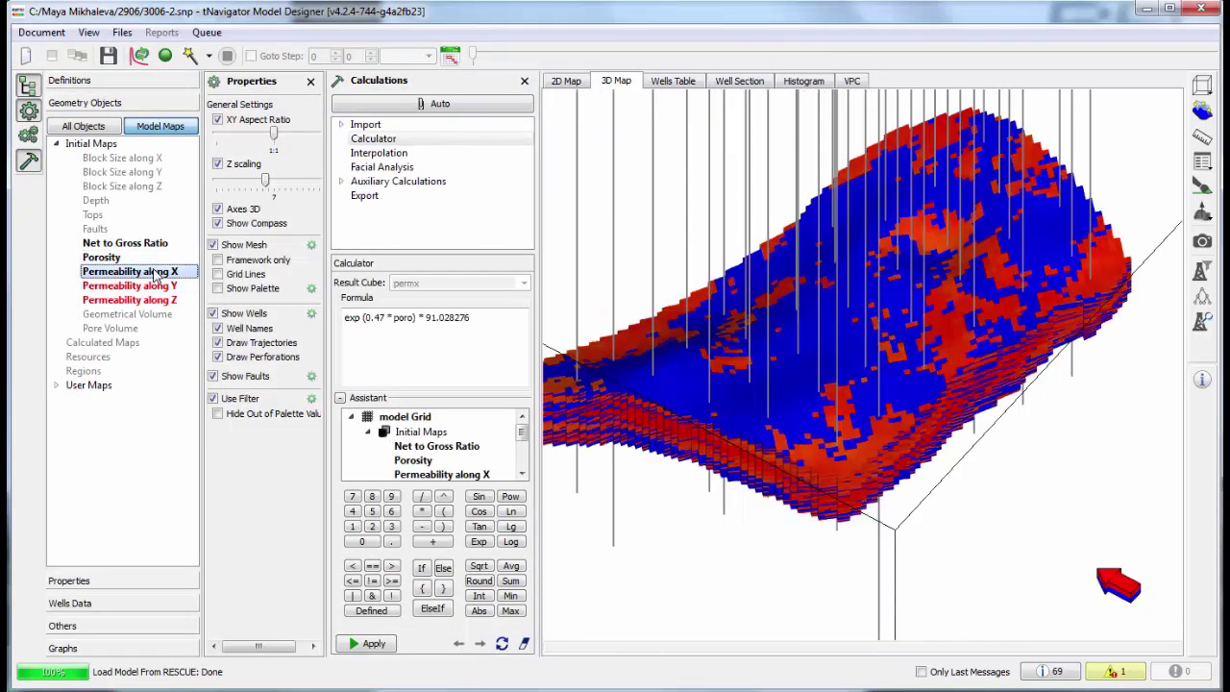
left_click(156, 286)
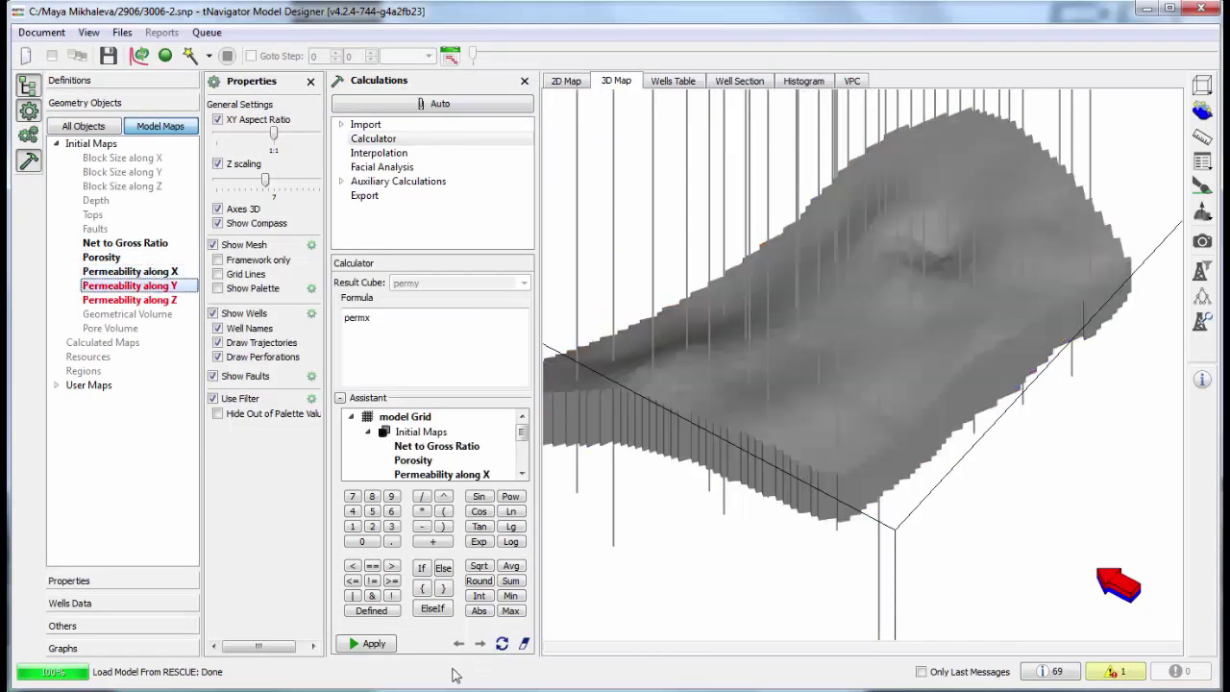
left_click(378, 646)
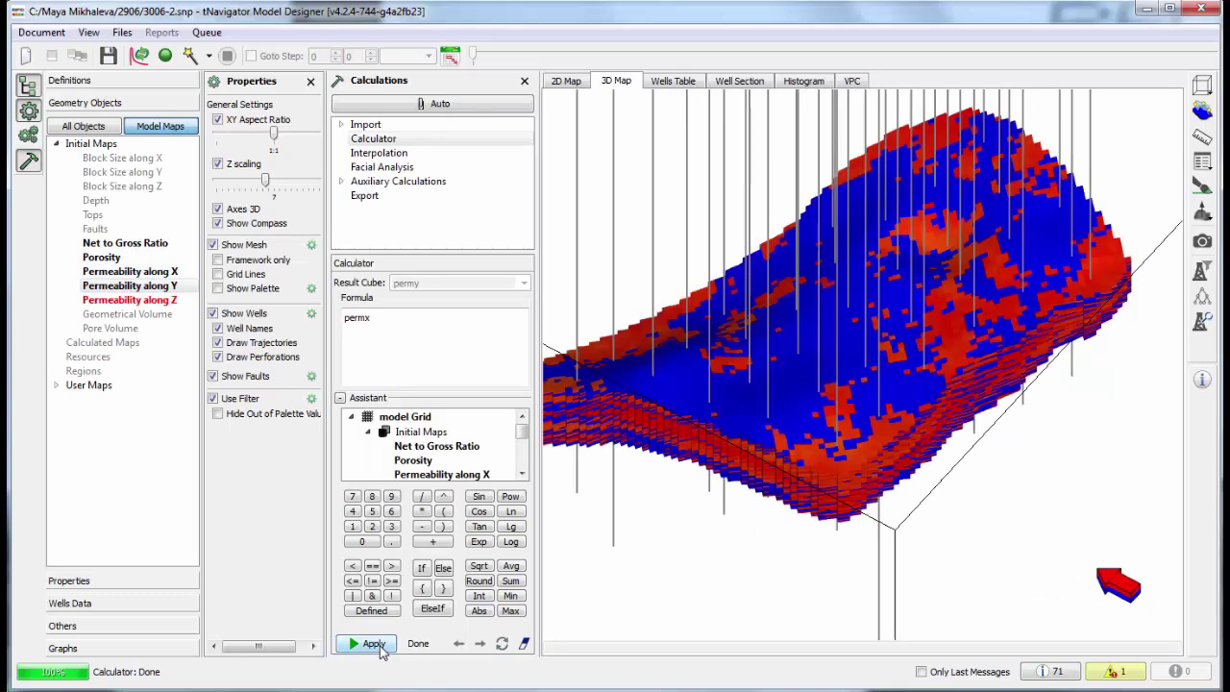
left_click(173, 301)
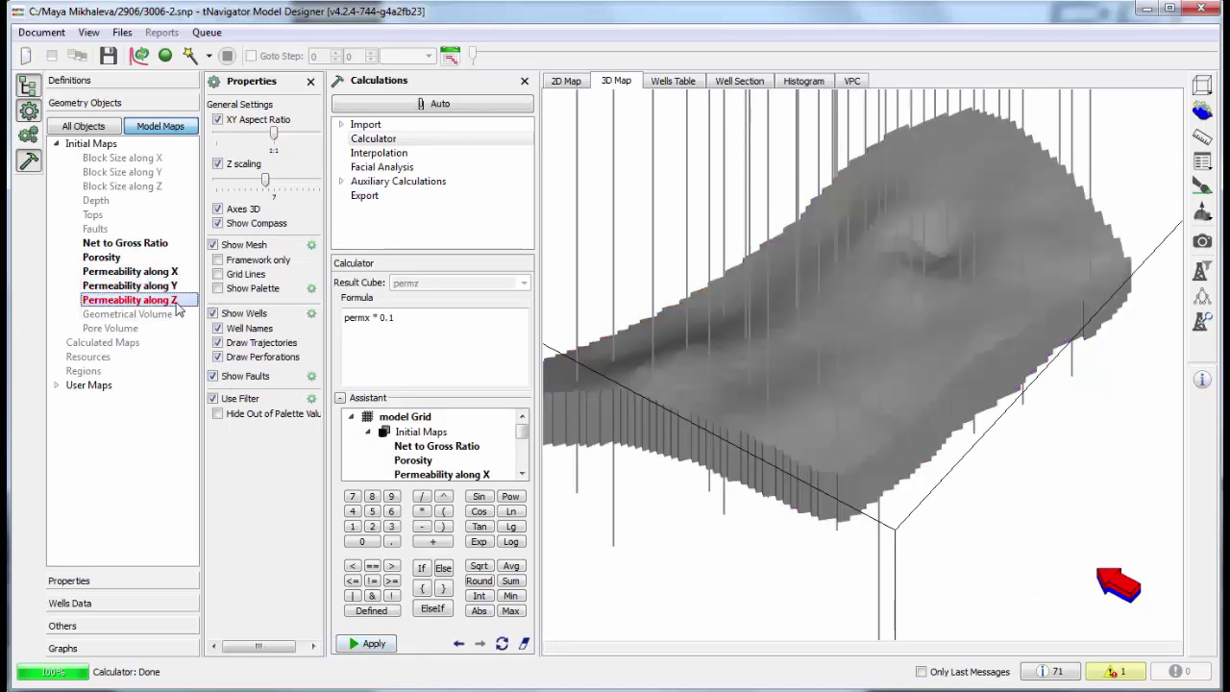
left_click(388, 649)
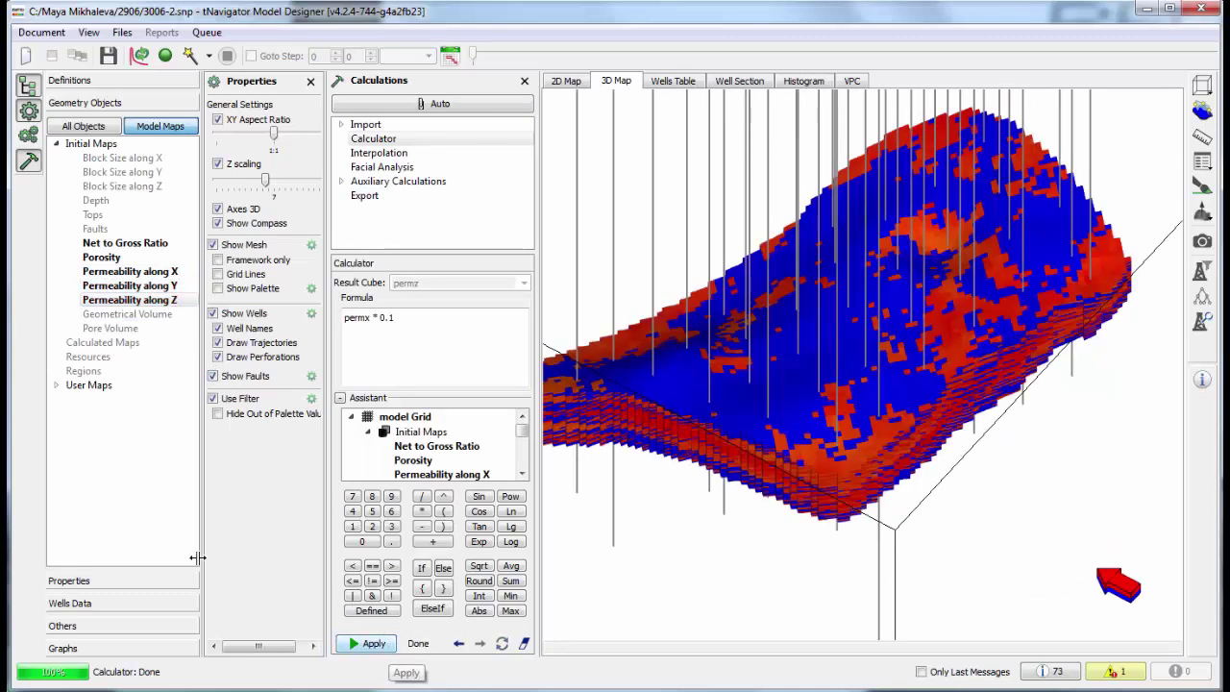
left_click(123, 580)
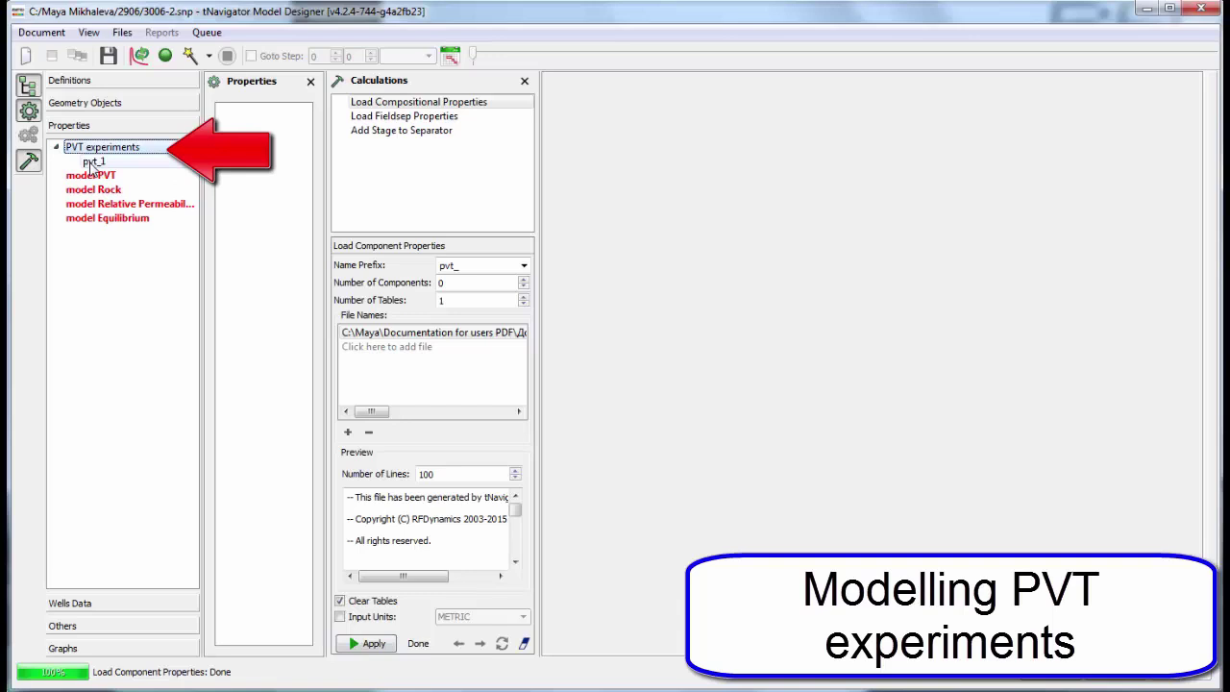
Compute the PSAT saturation-pressure curve for the pvt_1 composition.
left_click(93, 163)
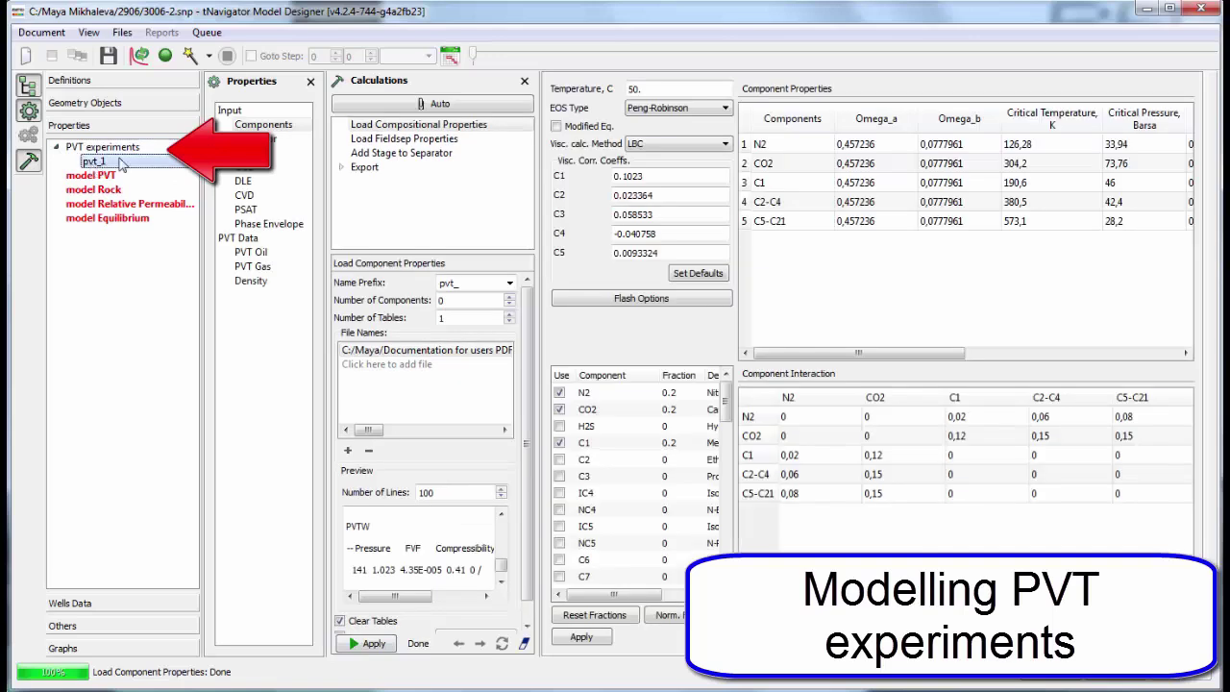
left_click(804, 358)
left_click_drag(807, 358, 860, 366)
left_click(245, 208)
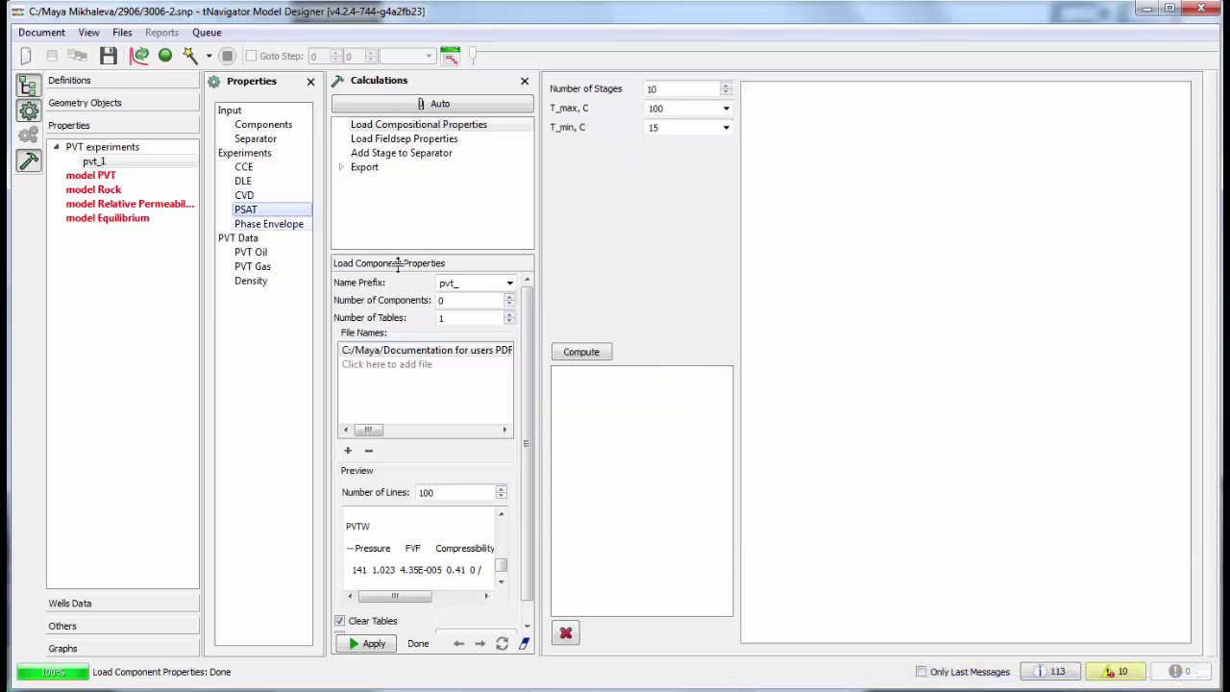
left_click(582, 355)
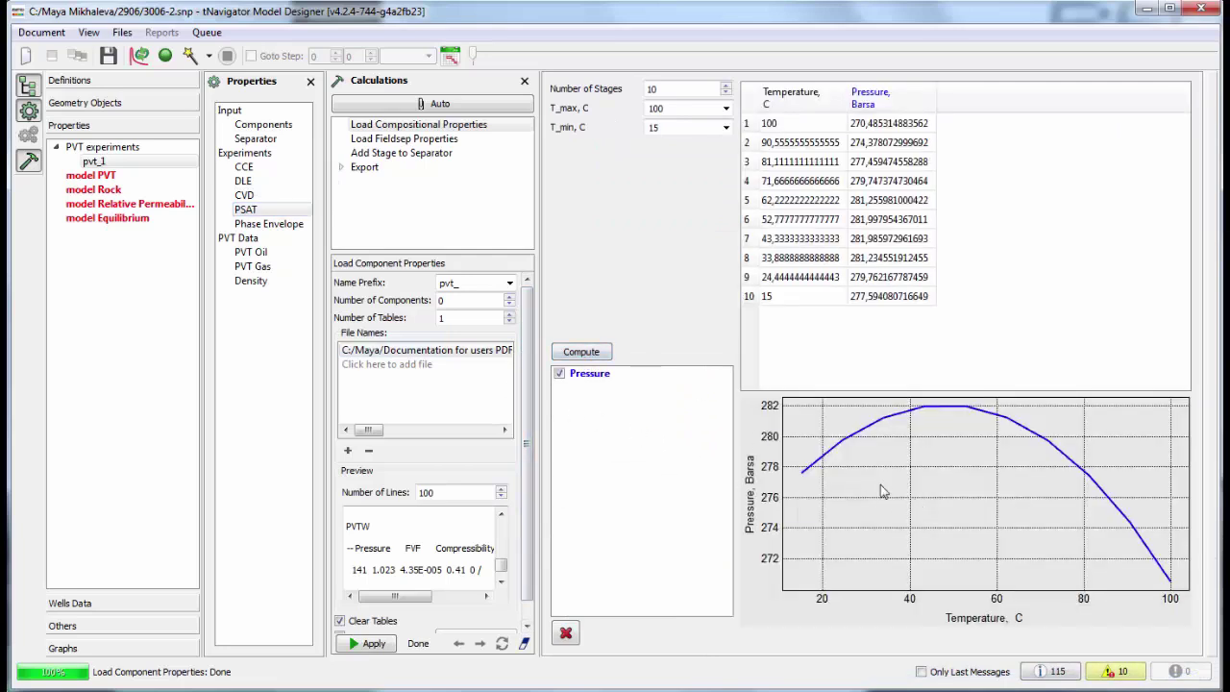
Compute the phase envelope diagram, then recompute it with Magnification 1.
left_click(268, 223)
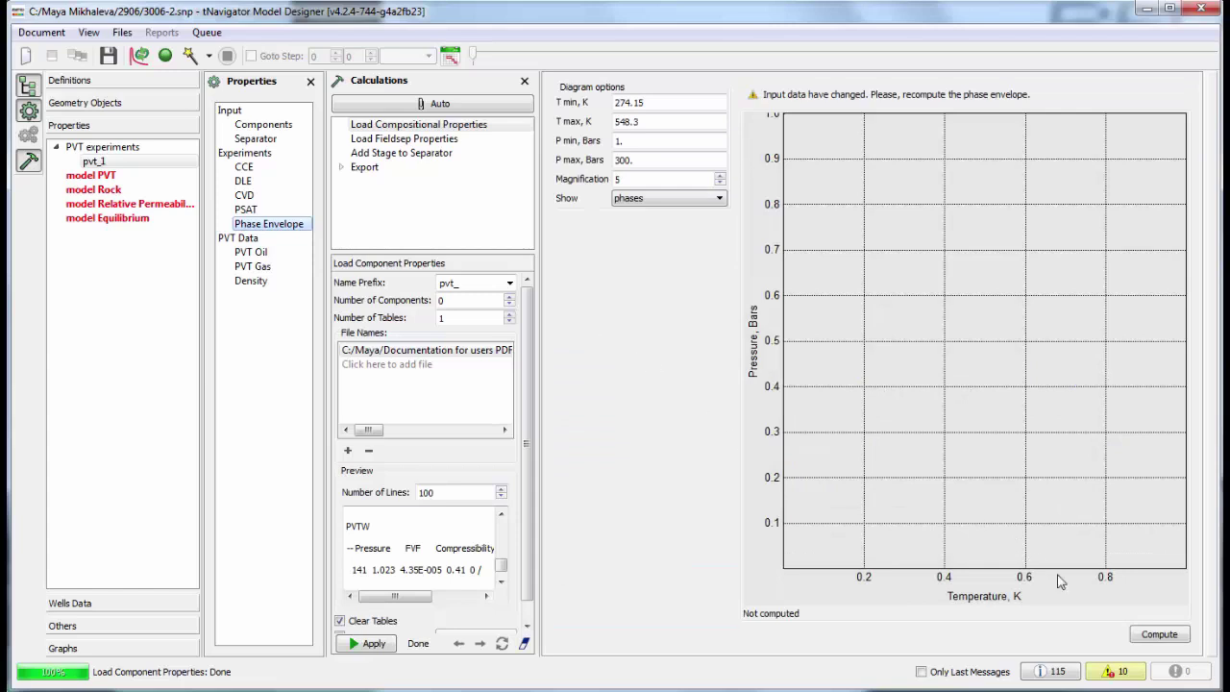
left_click(1159, 636)
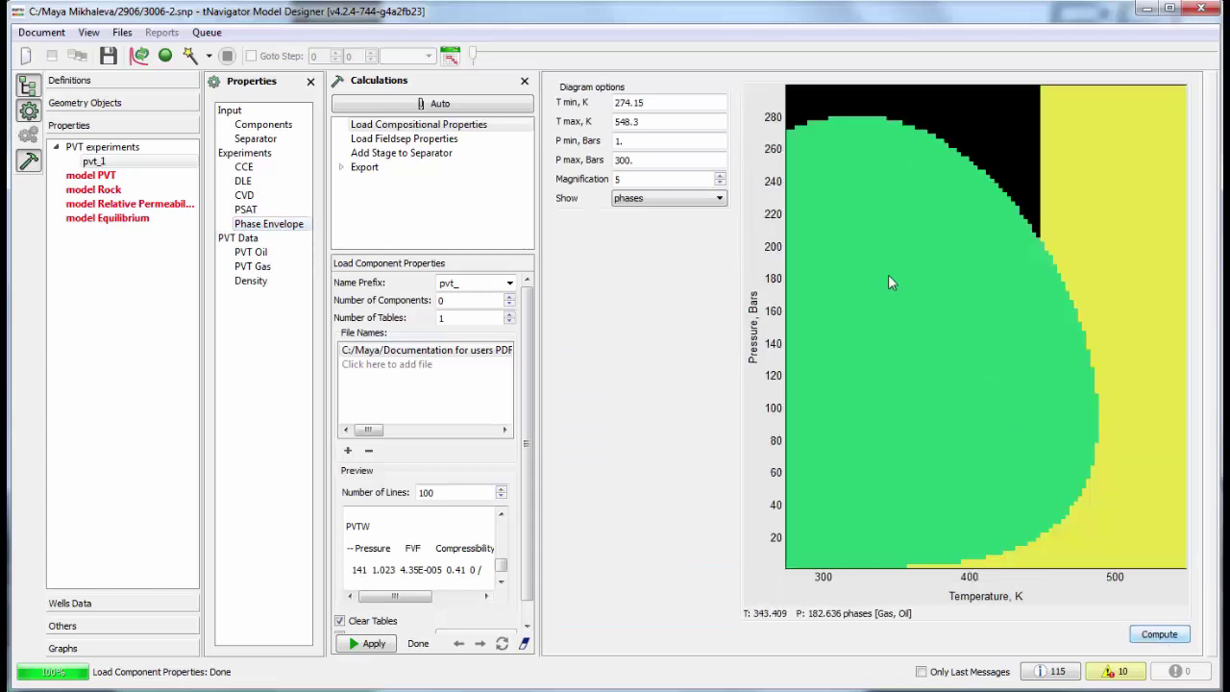
left_click(1158, 634)
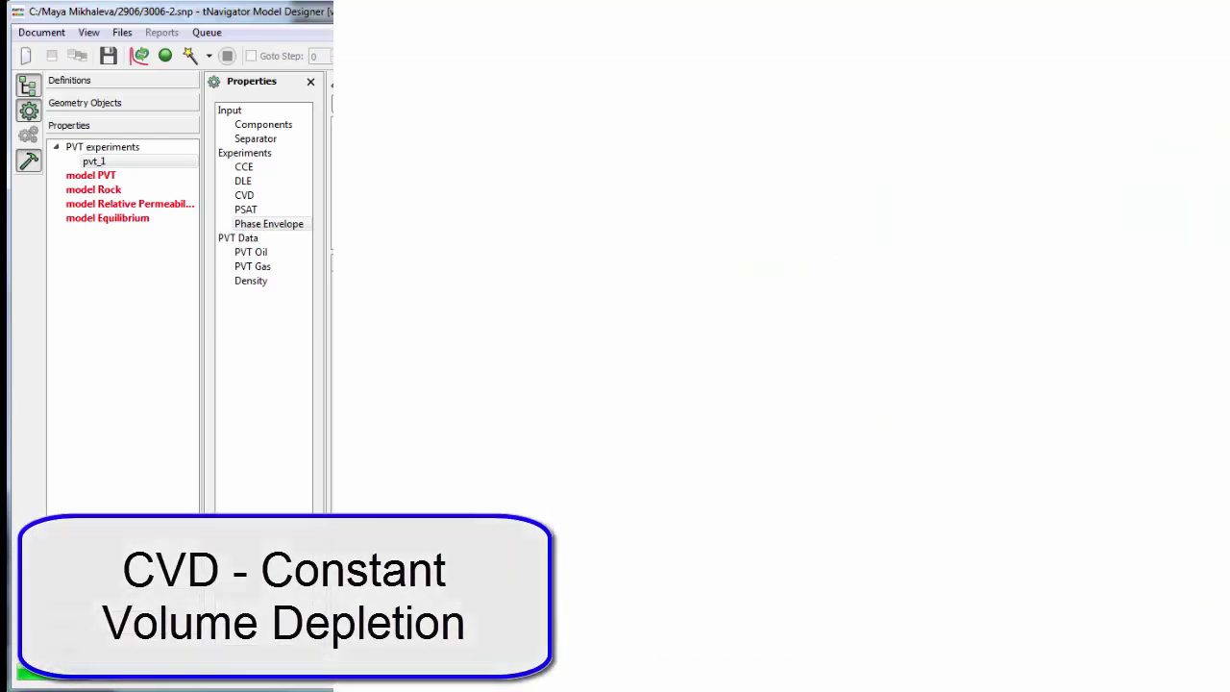
Open the constant composition expansion results and compute the PVT Oil table and chart.
left_click(244, 166)
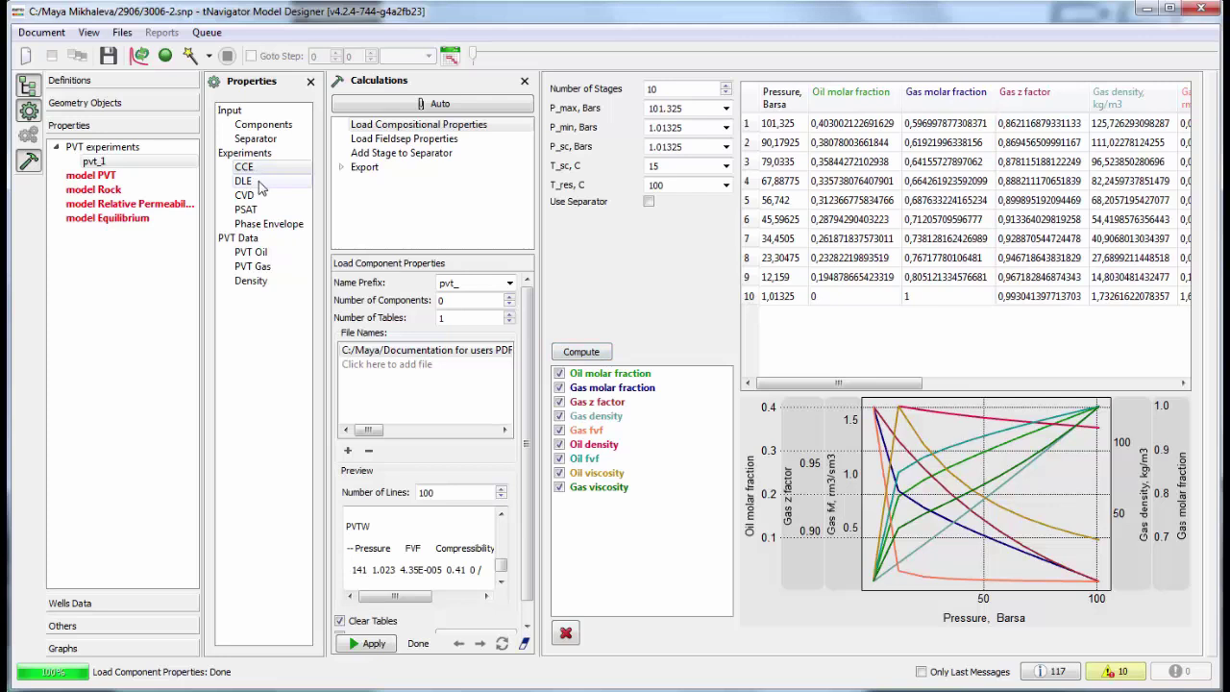
left_click(261, 255)
left_click(582, 352)
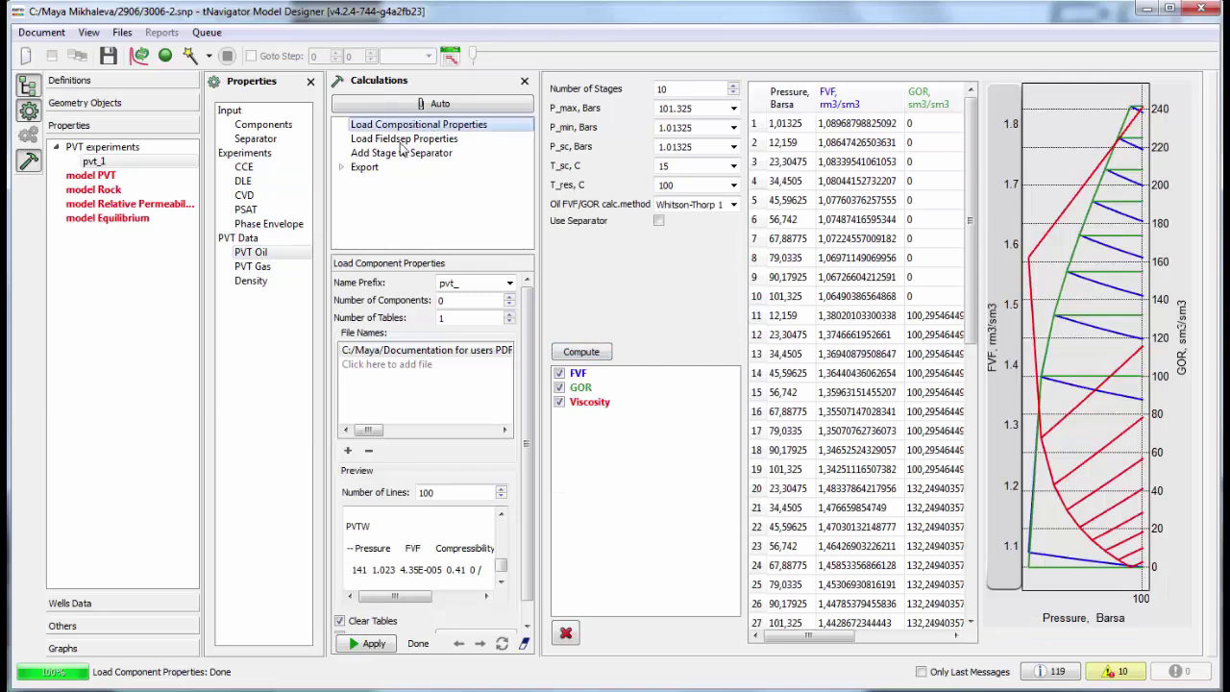
Hide the Calculations panel and widen the FVF, GOR and viscosity chart.
left_click(524, 80)
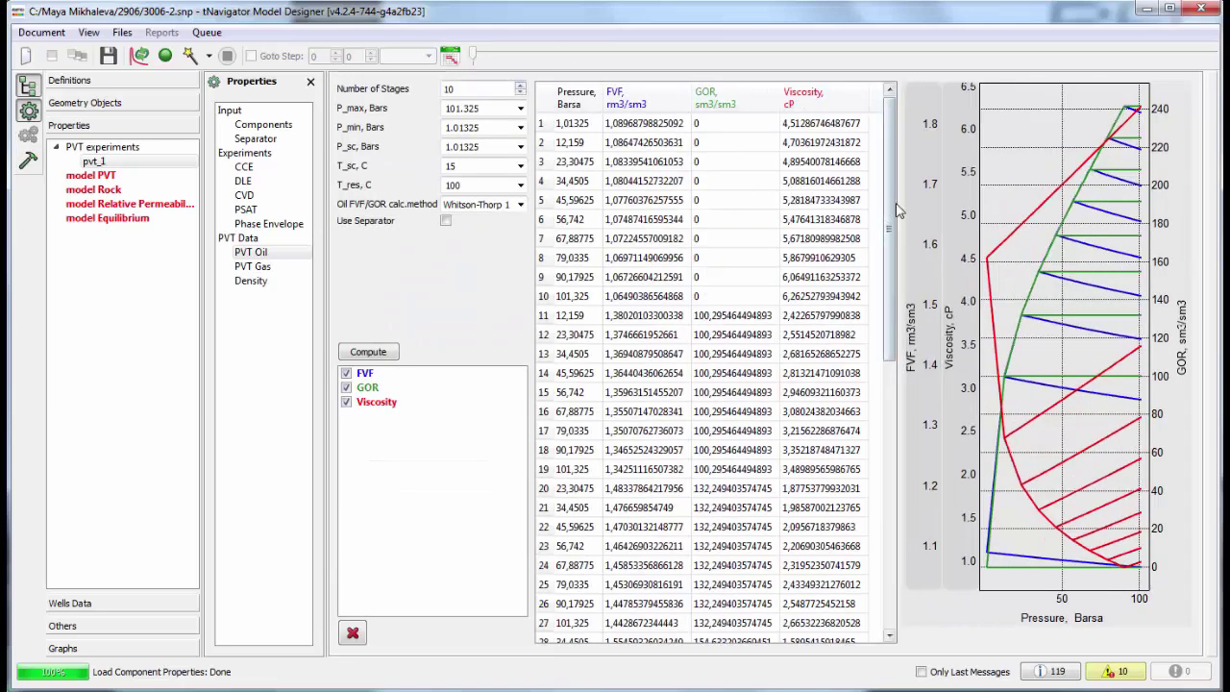
left_click_drag(898, 199, 790, 174)
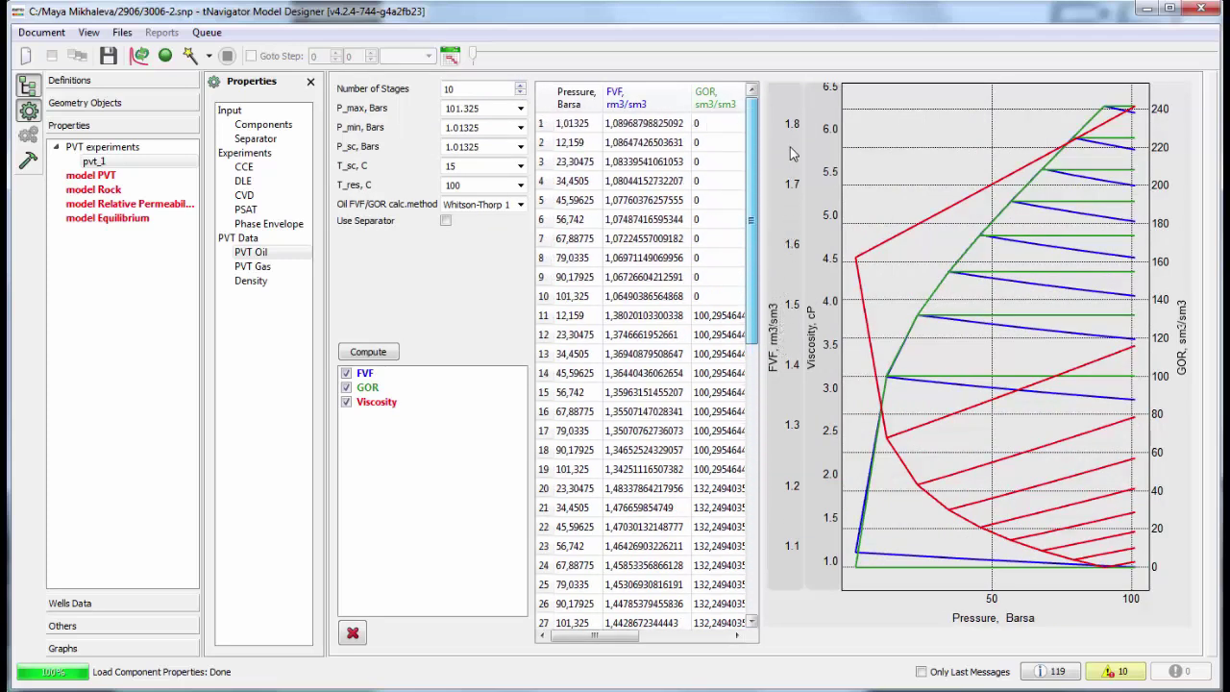
left_click(121, 175)
Create default Standing PVT tables (STANDO/STANDG) and a default Rock compressibility table.
left_click(30, 163)
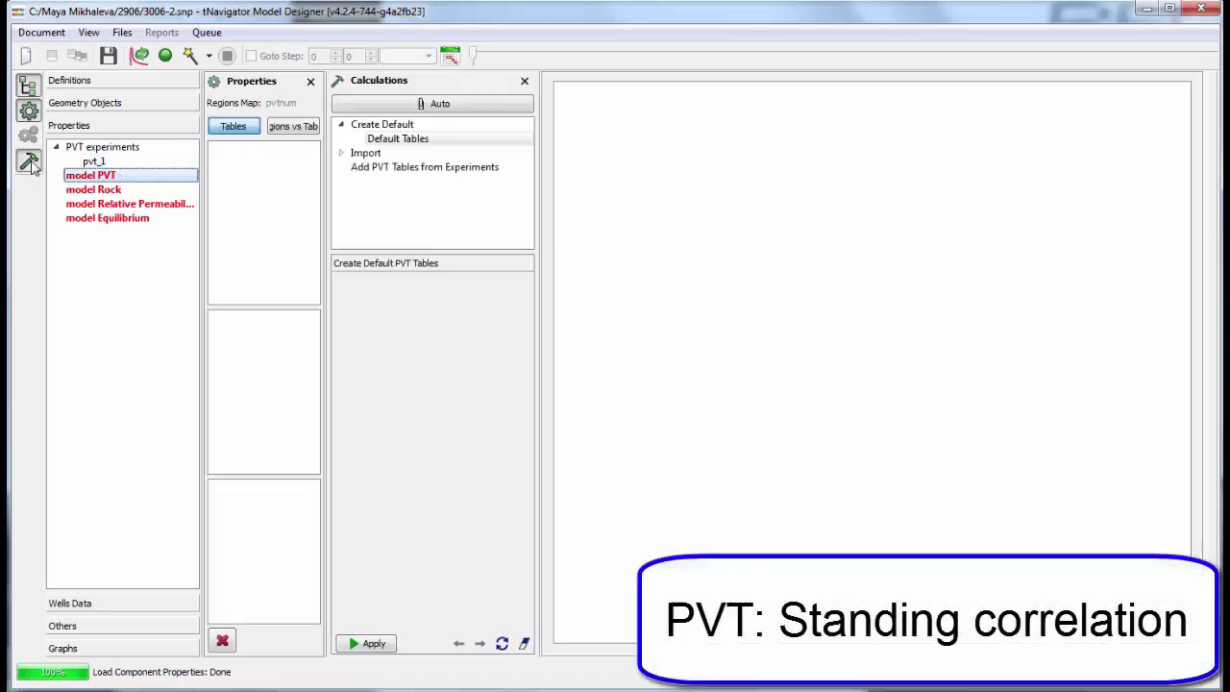
left_click(370, 642)
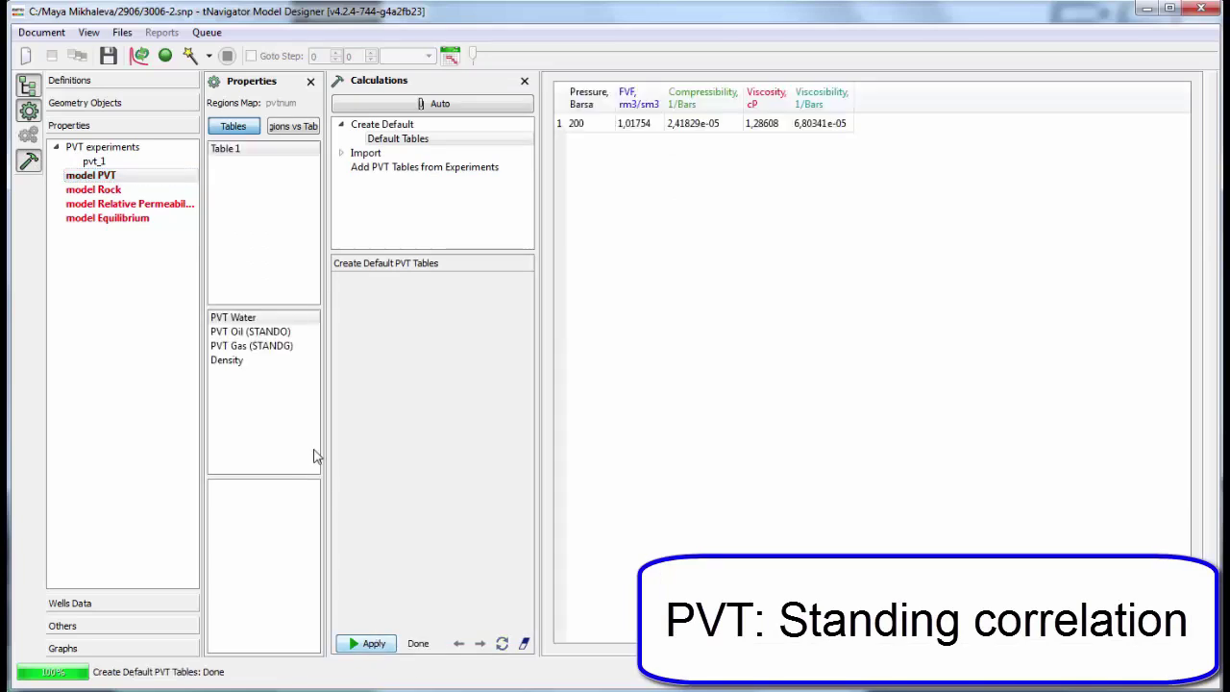
left_click(284, 333)
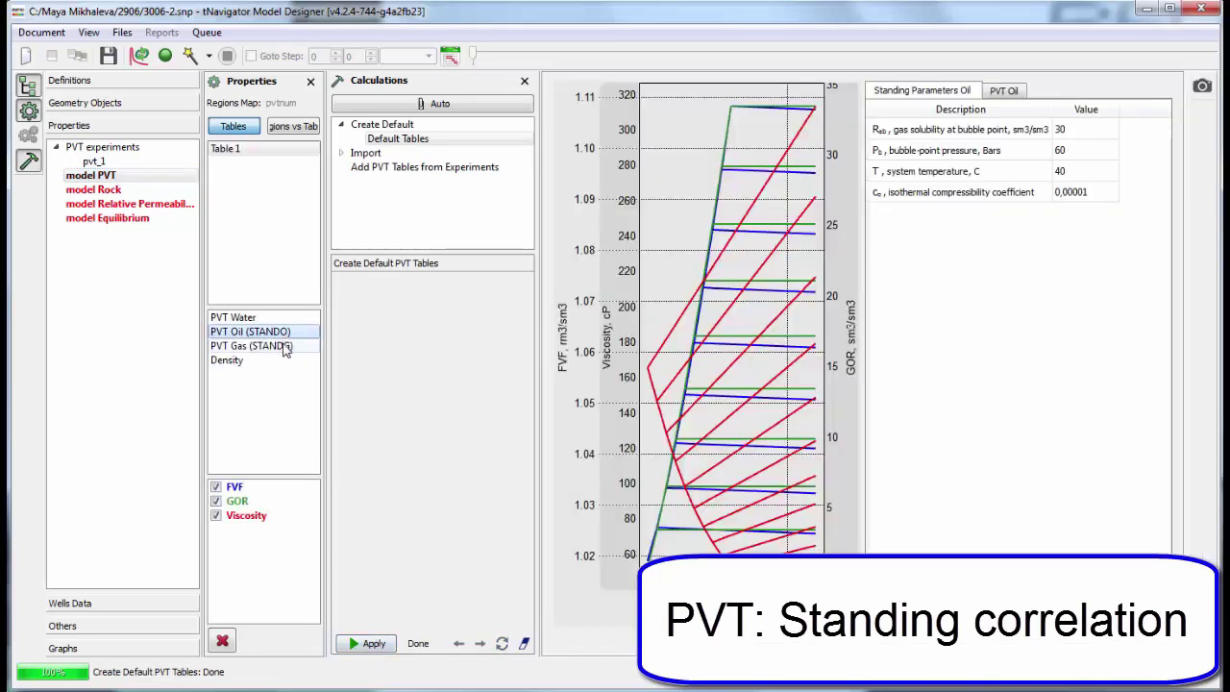
left_click(285, 347)
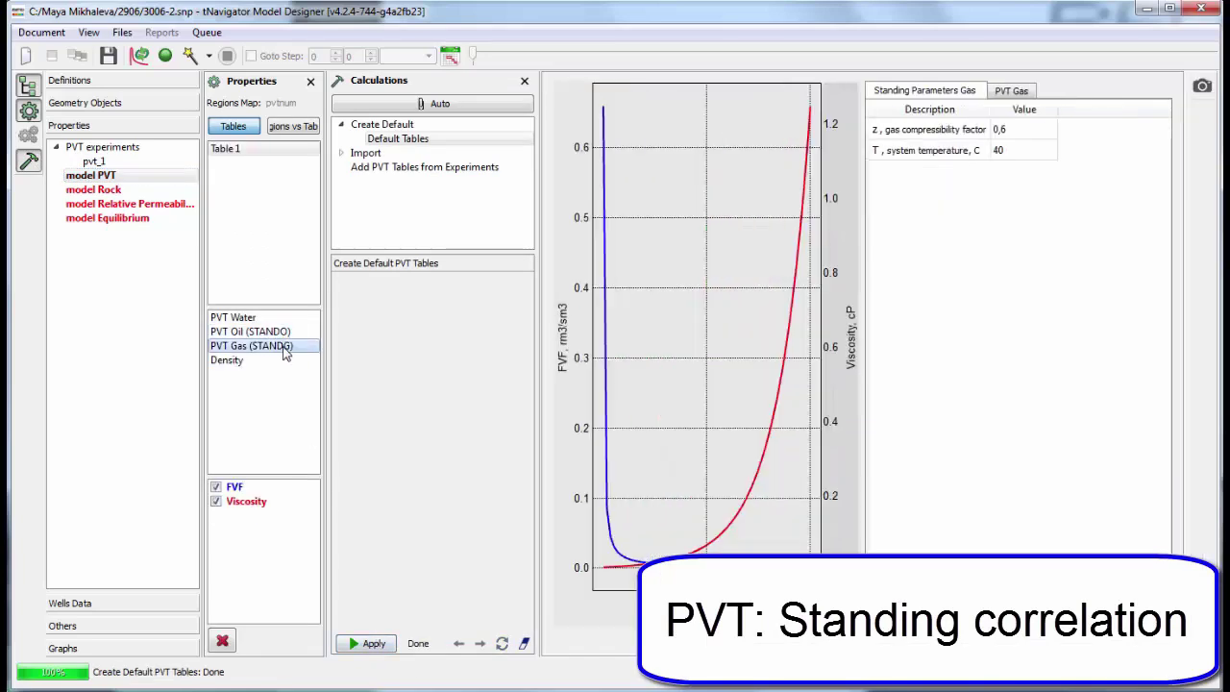
left_click(1021, 134)
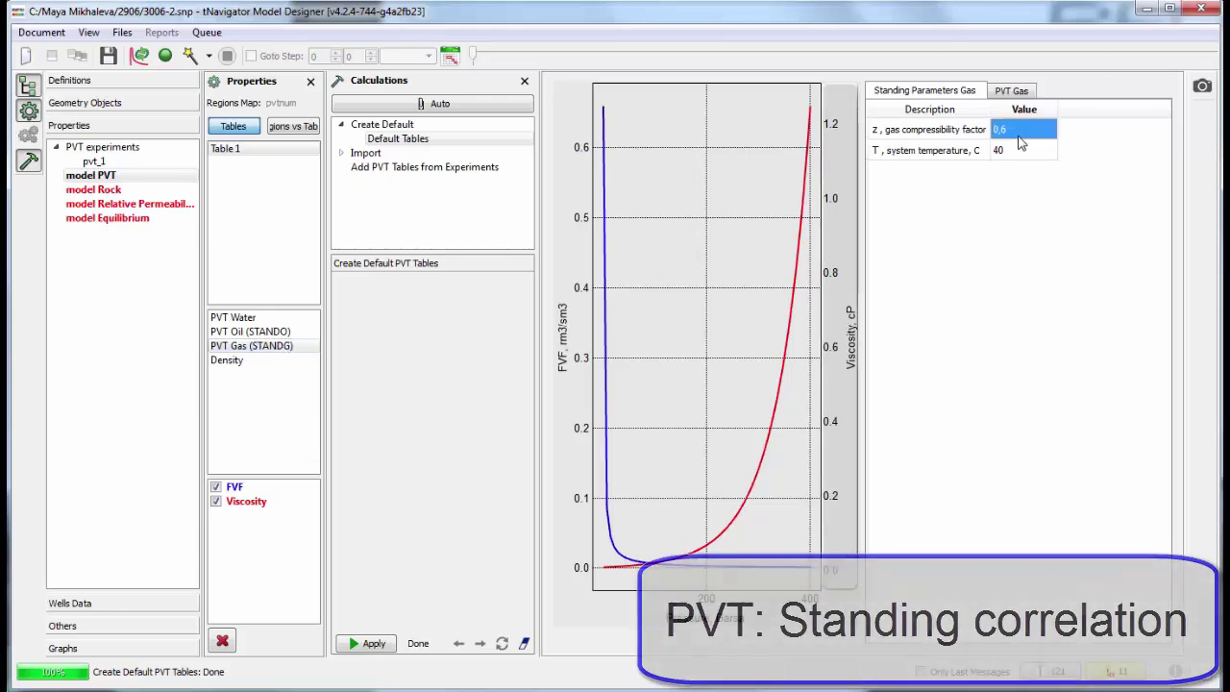
double_click(1020, 152)
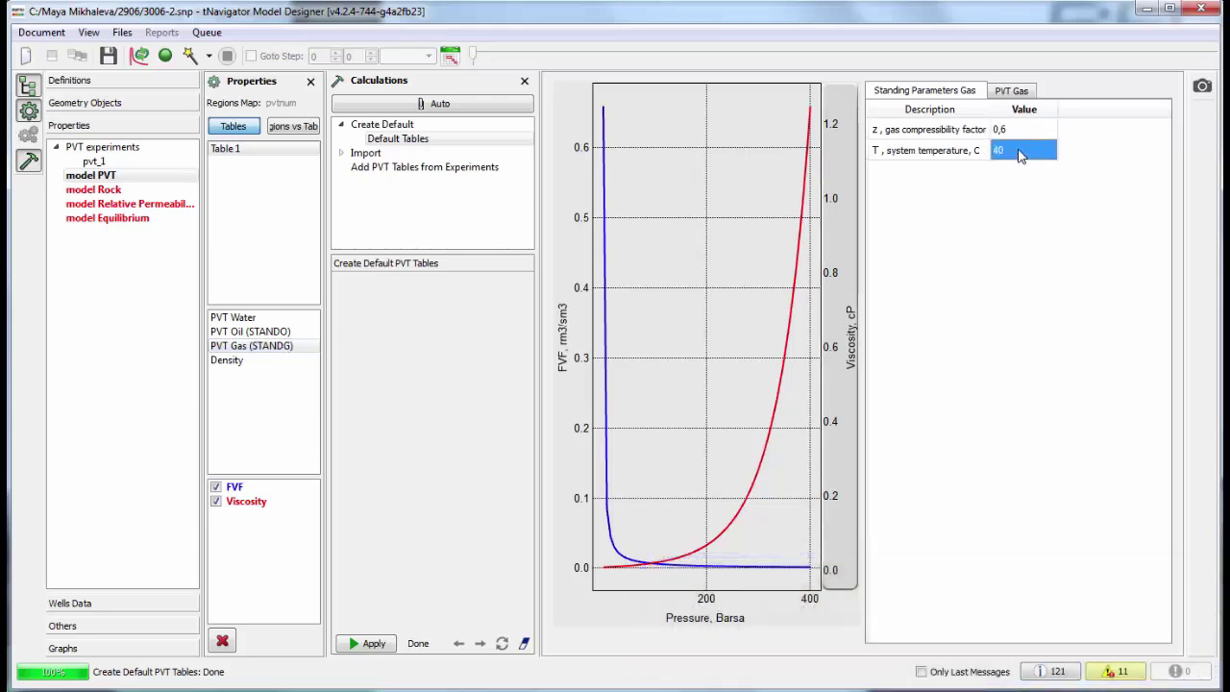
left_click(93, 189)
left_click(368, 643)
Generate default Corey relative permeability tables and show the Water-Oil parameters.
left_click(654, 126)
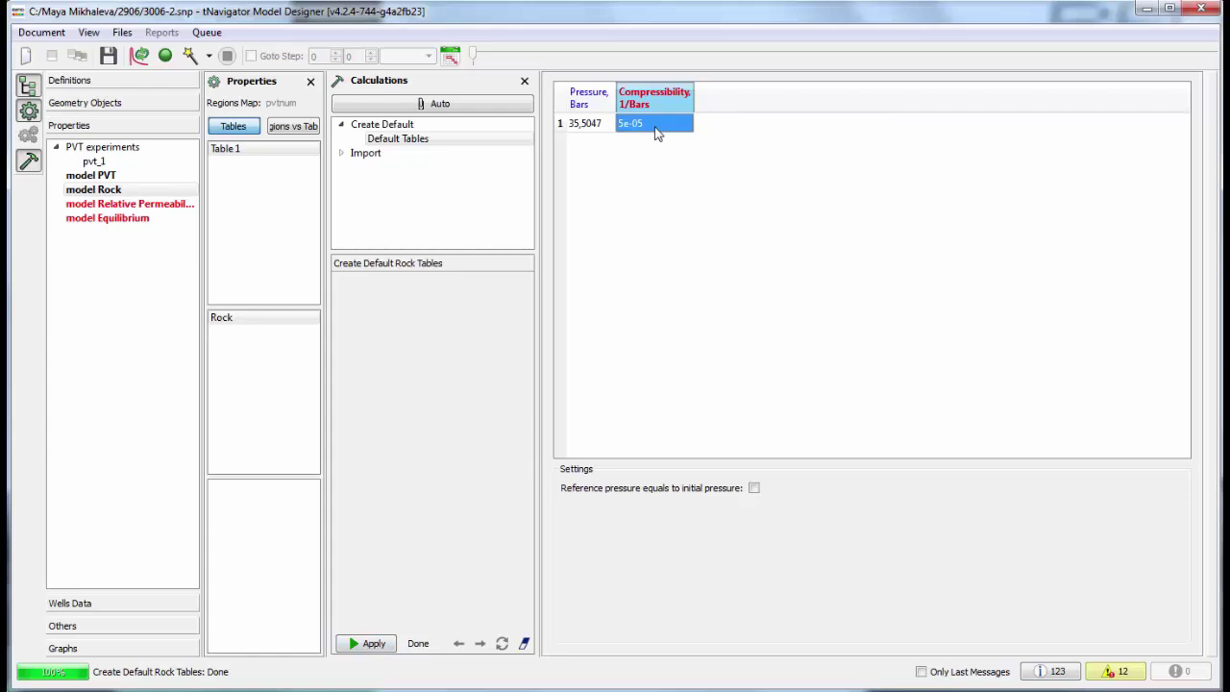
left_click(593, 126)
left_click(187, 204)
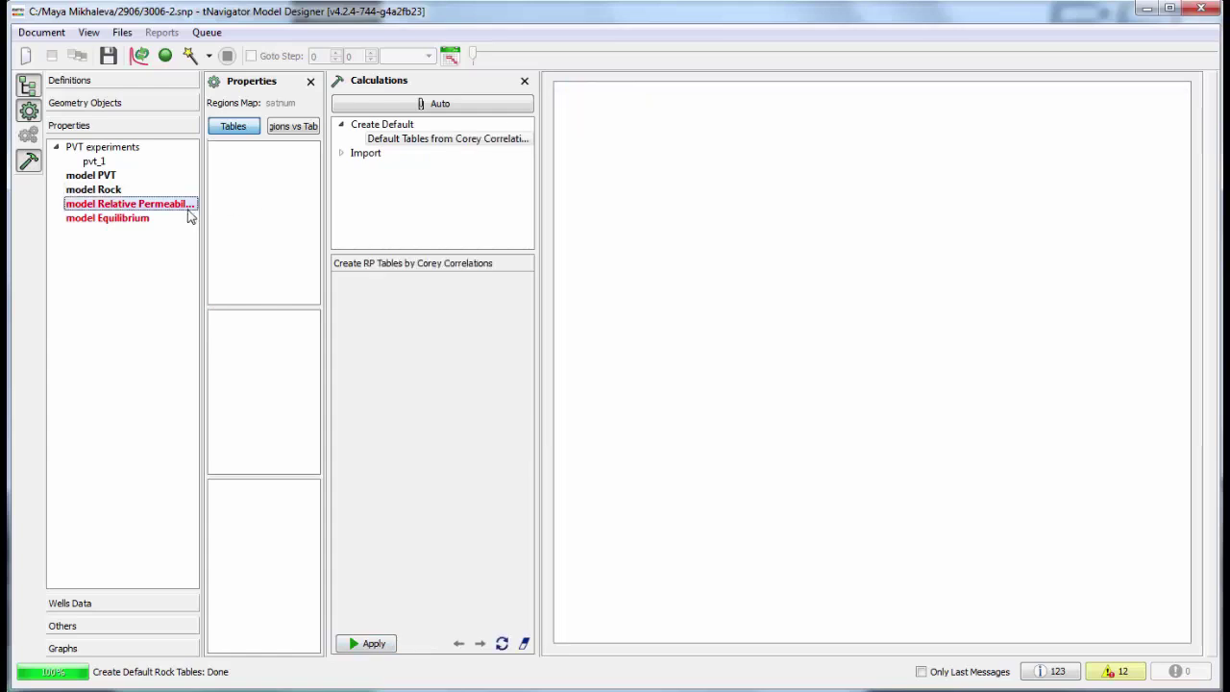
left_click(372, 641)
left_click(928, 93)
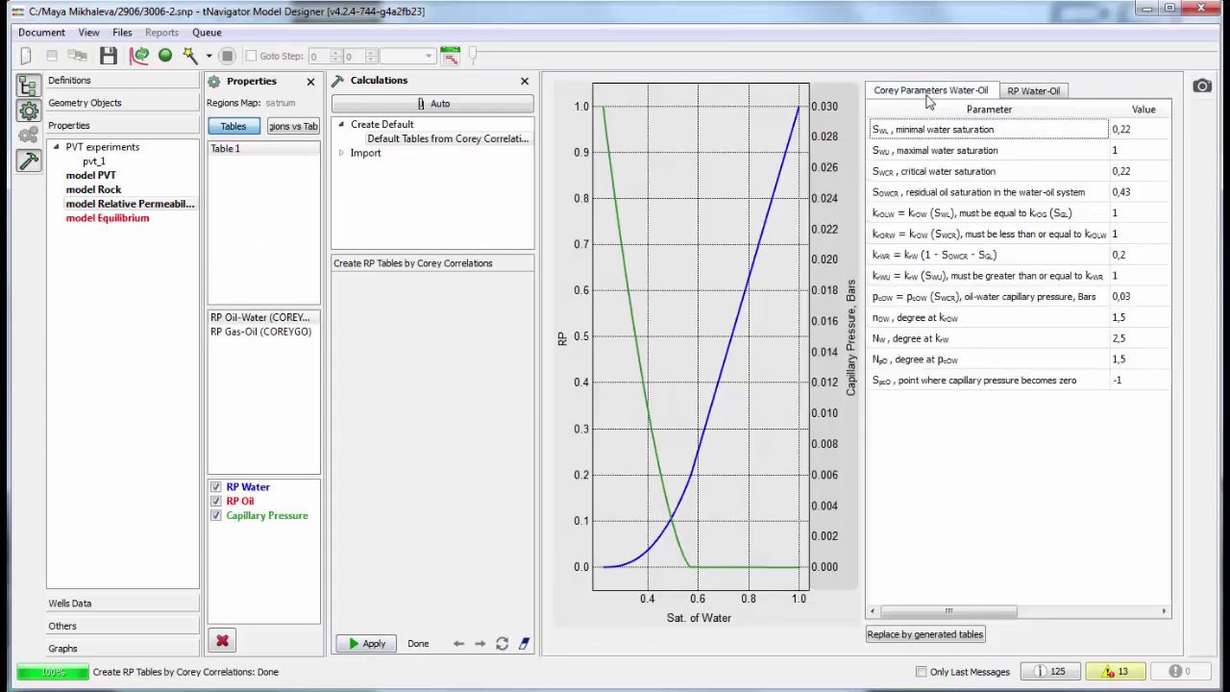
Set Sowcr to 0,15, krwr to 0,7 and oil-water capillary pressure to 10 bars.
double_click(1134, 192)
type("0,15")
key("Return")
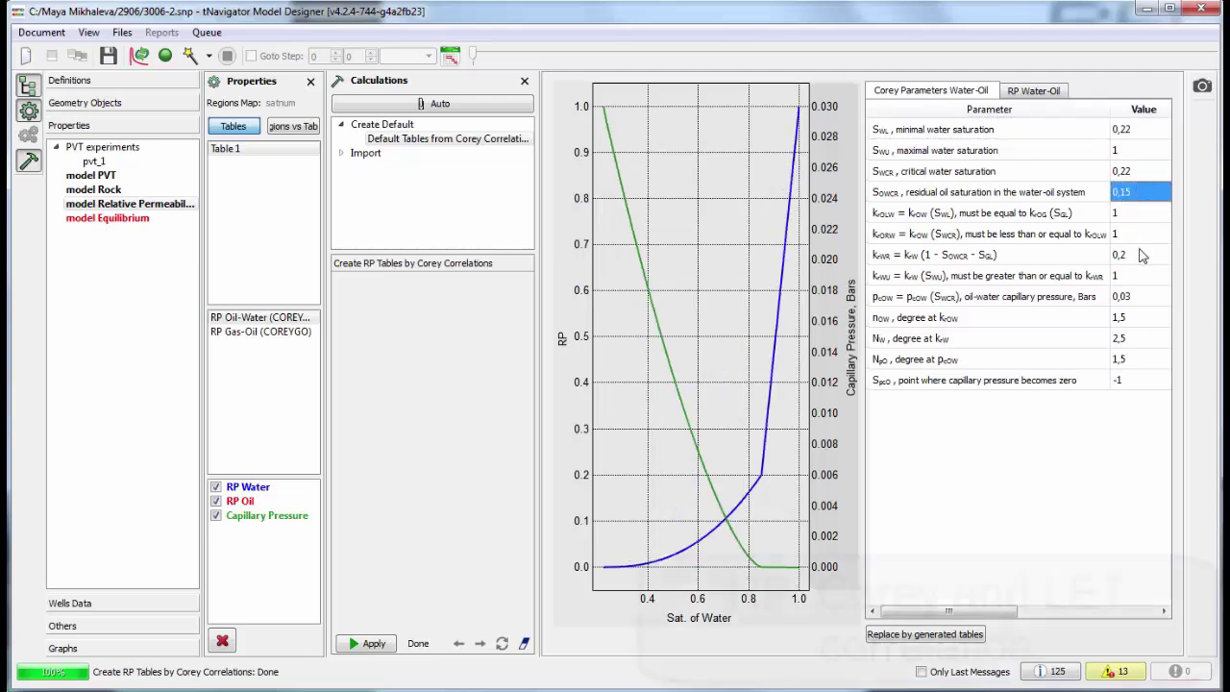
double_click(1140, 254)
type("0,7")
key("Return")
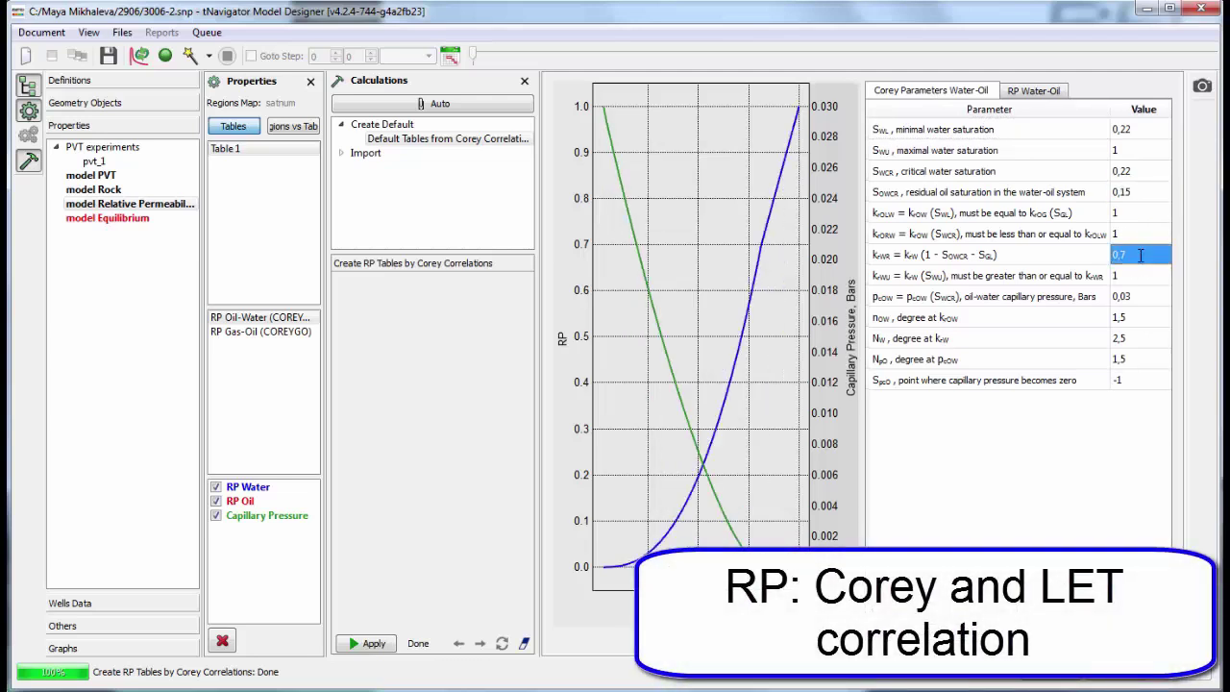
double_click(1153, 296)
key("Return")
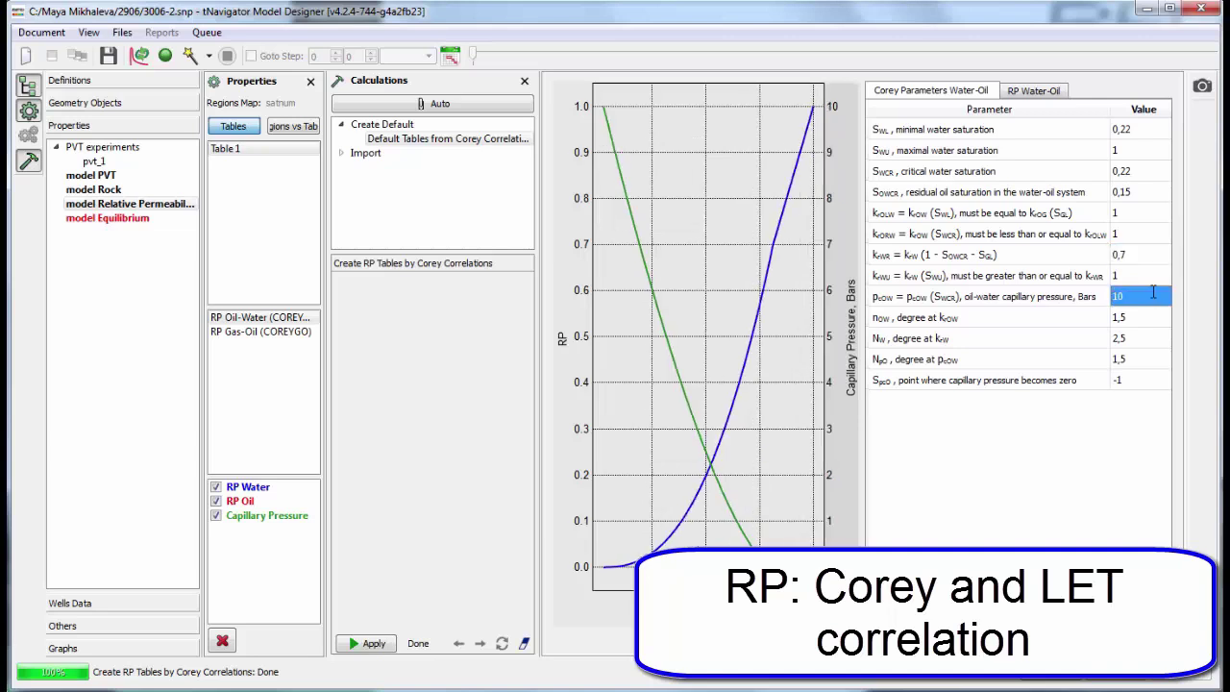
Set the Corey exponents Nw to 3 and Npc to 2,5.
double_click(1136, 338)
type("3")
key("Return")
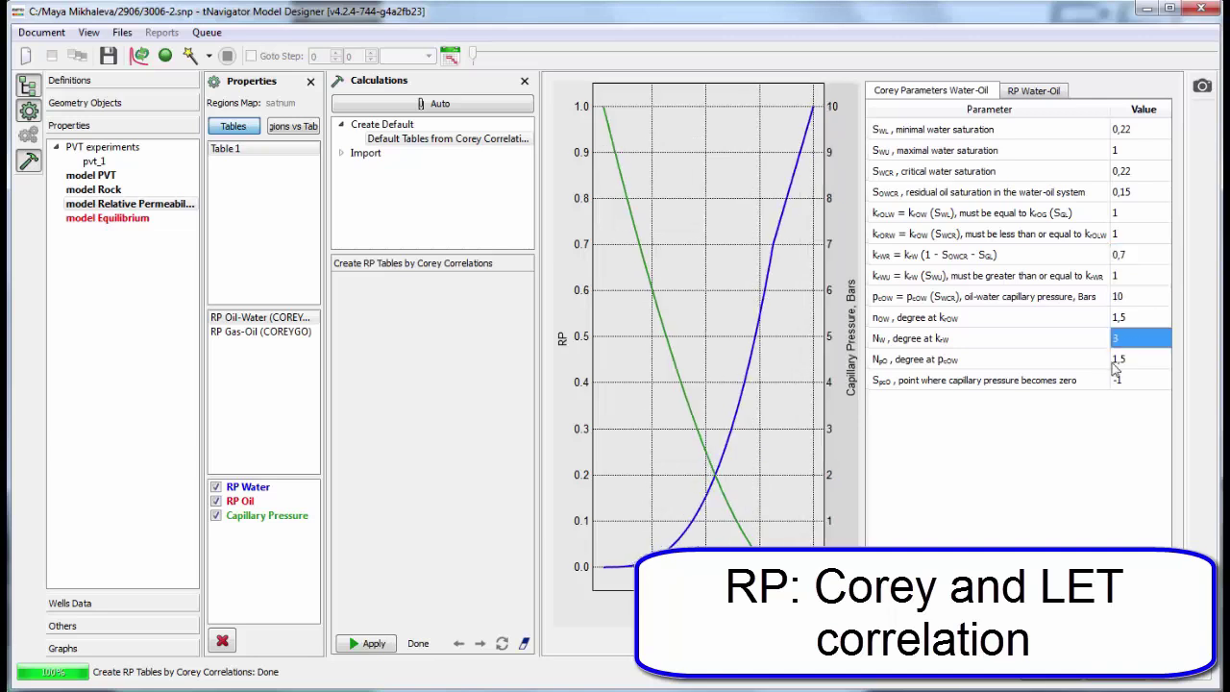
left_click(1117, 361)
type("2,5")
key("Return")
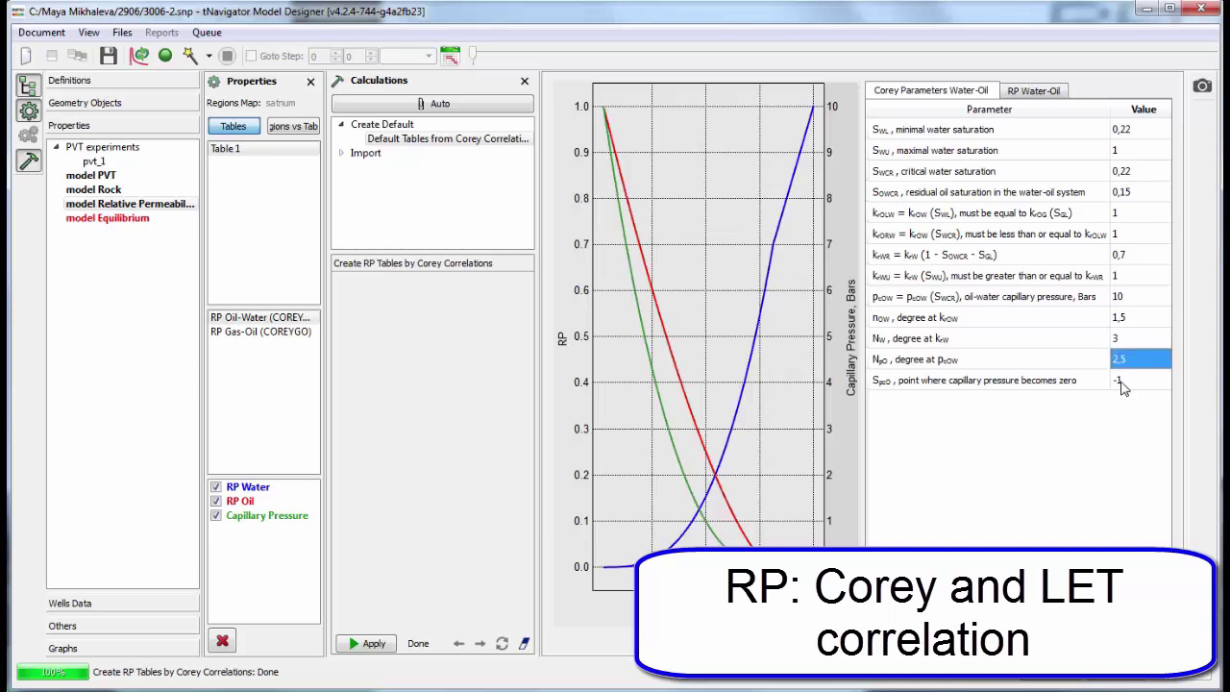
Create the default equilibrium table and check datum 355,047 m, WOC 455,047 m, GOC 255,047 m.
left_click(109, 219)
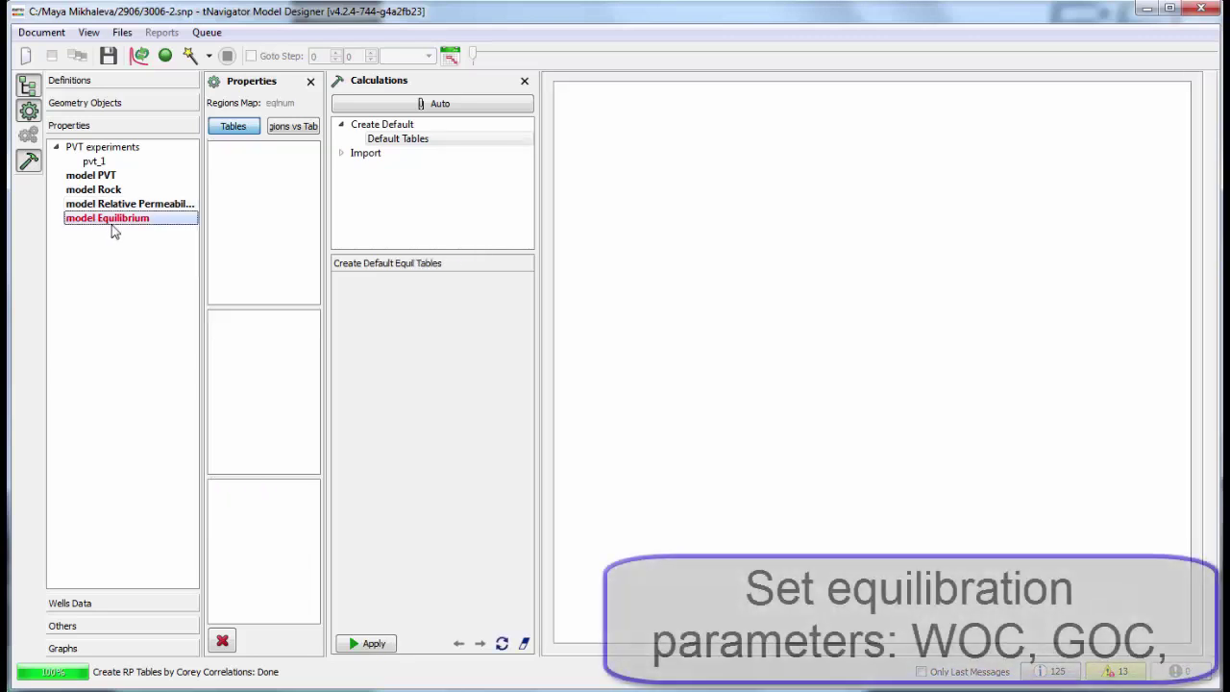
left_click(374, 643)
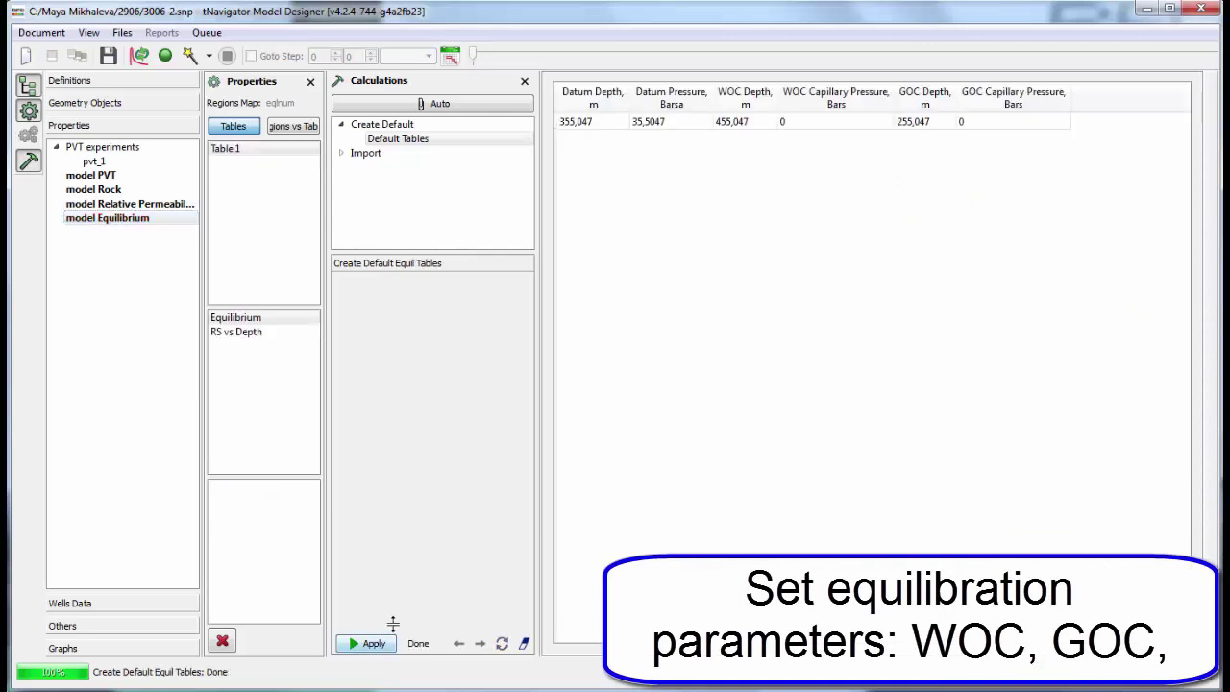
left_click(606, 124)
left_click(737, 124)
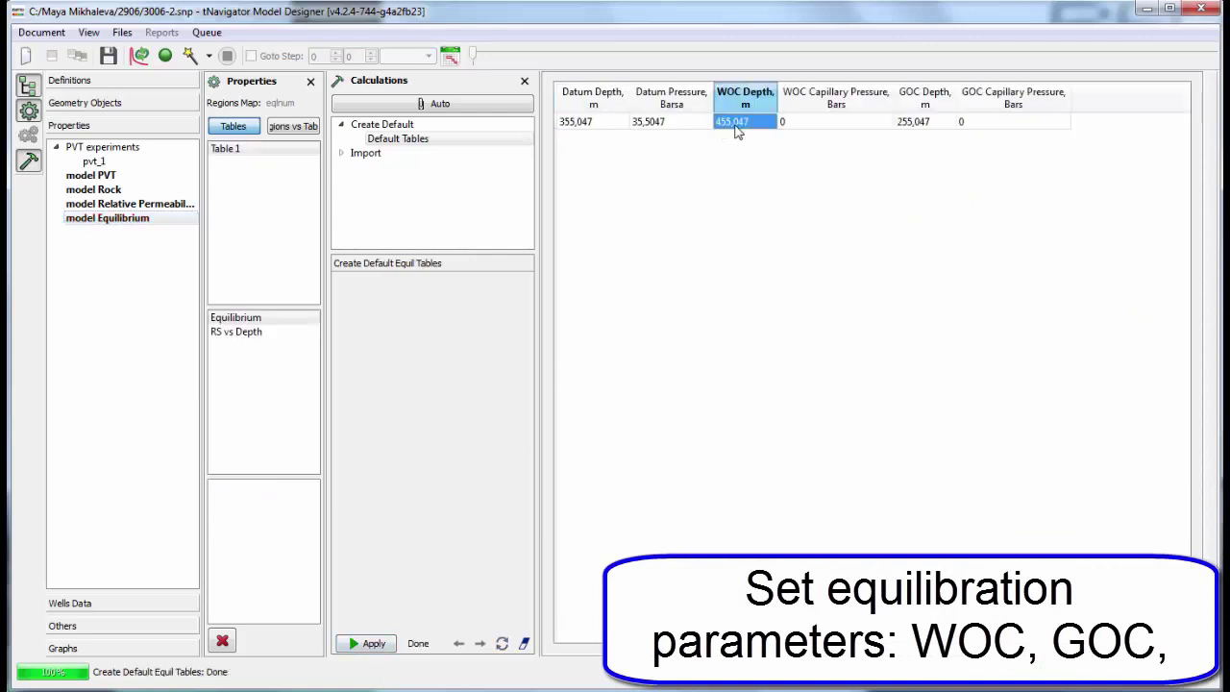
left_click(928, 125)
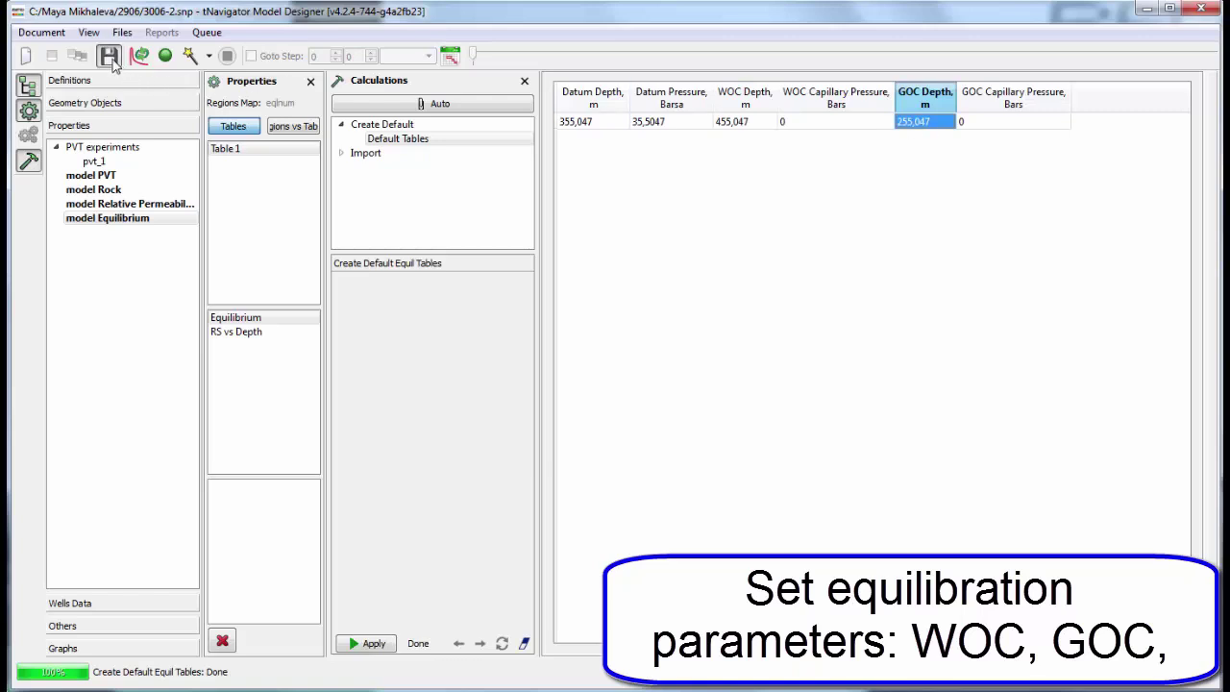
Add kaz history.txt as the well history file and widen the import settings.
left_click(96, 604)
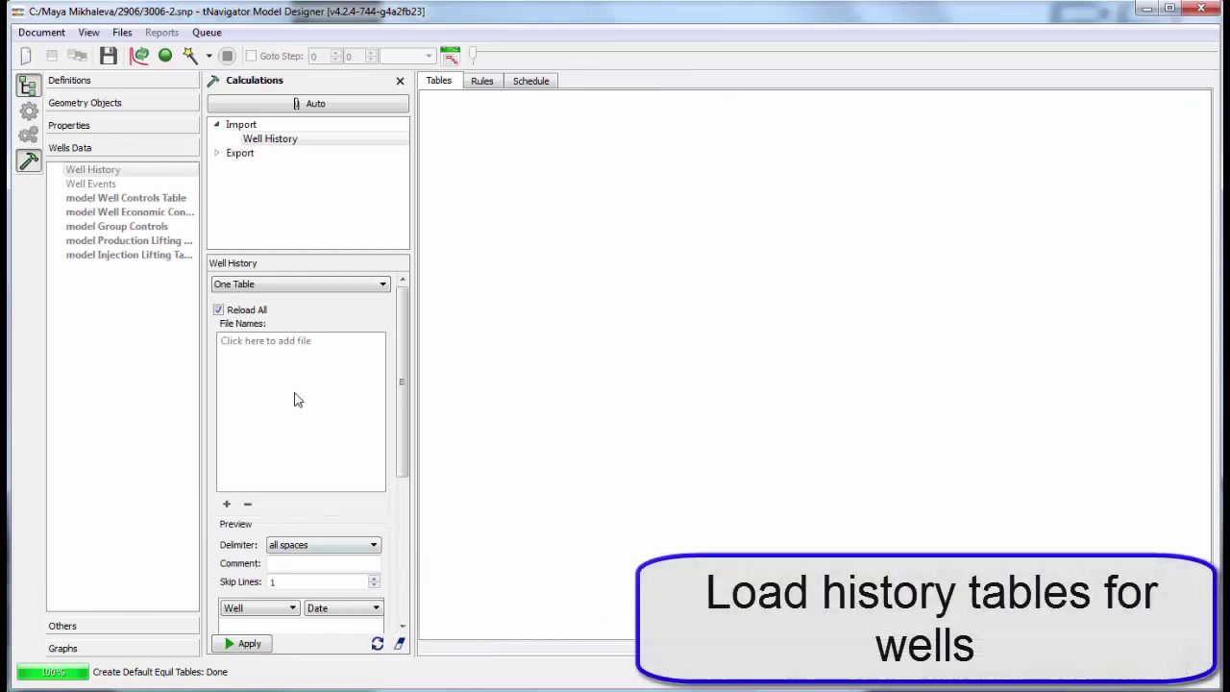
left_click(296, 341)
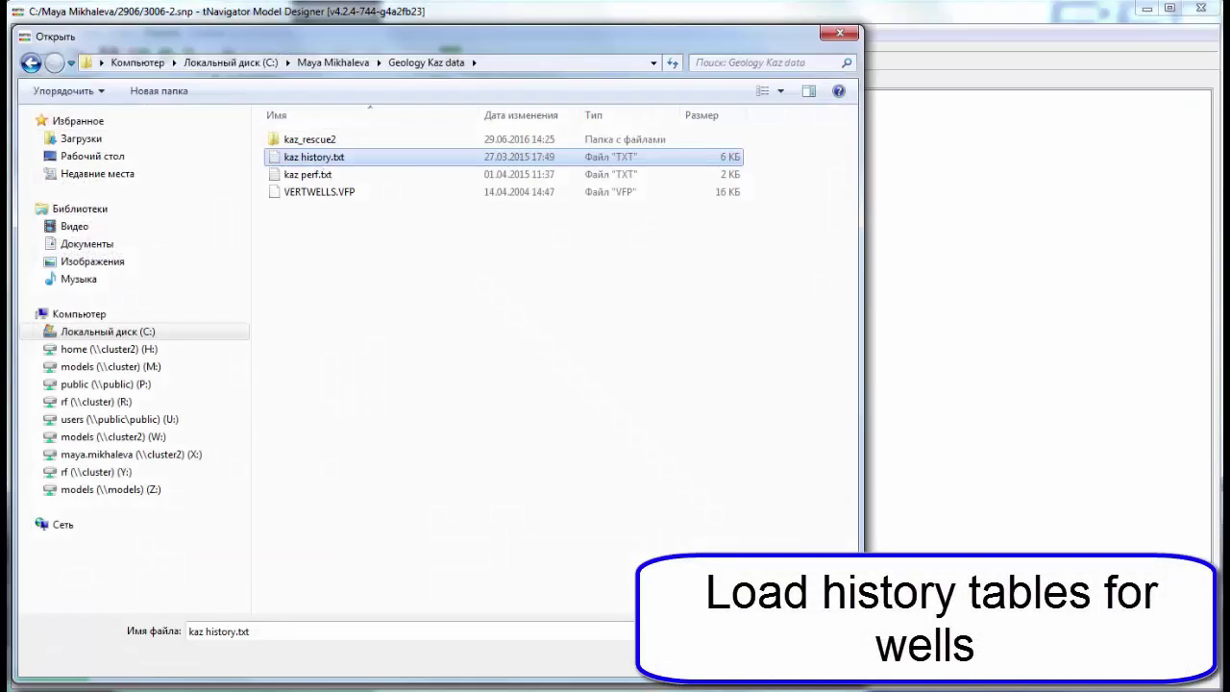
key("Return")
left_click_drag(415, 306, 738, 430)
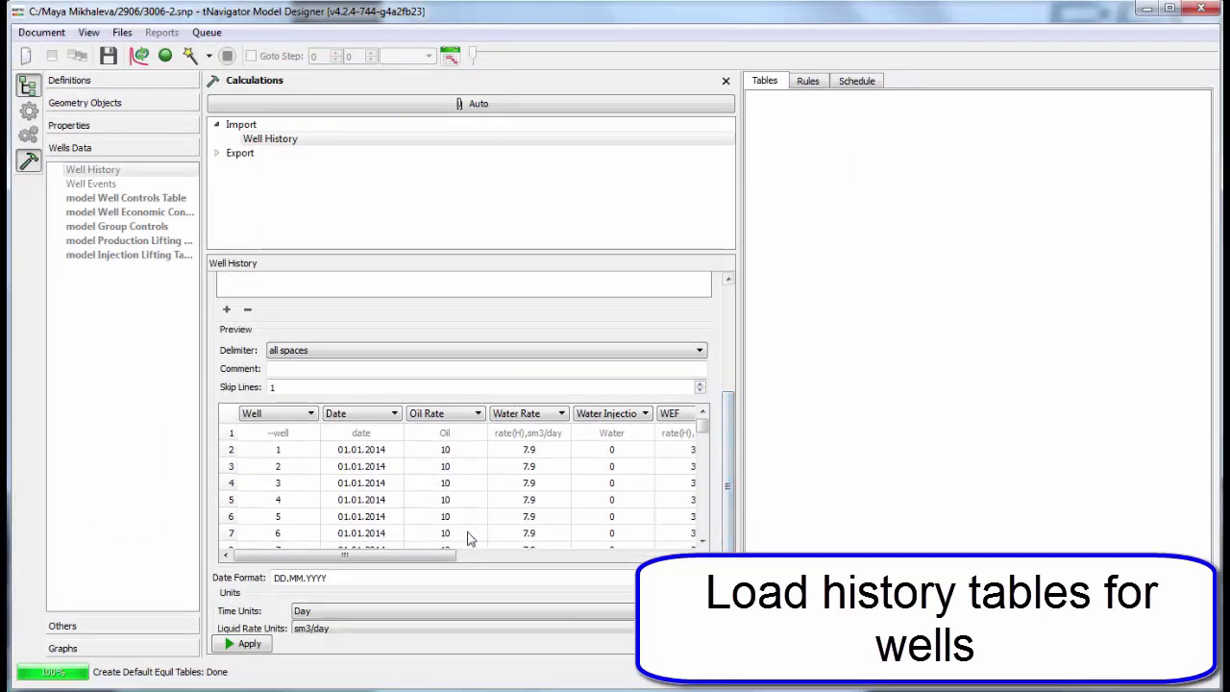
left_click_drag(439, 565, 506, 569)
Read the WEF column as BHP and import the well history into tables.
left_click(534, 413)
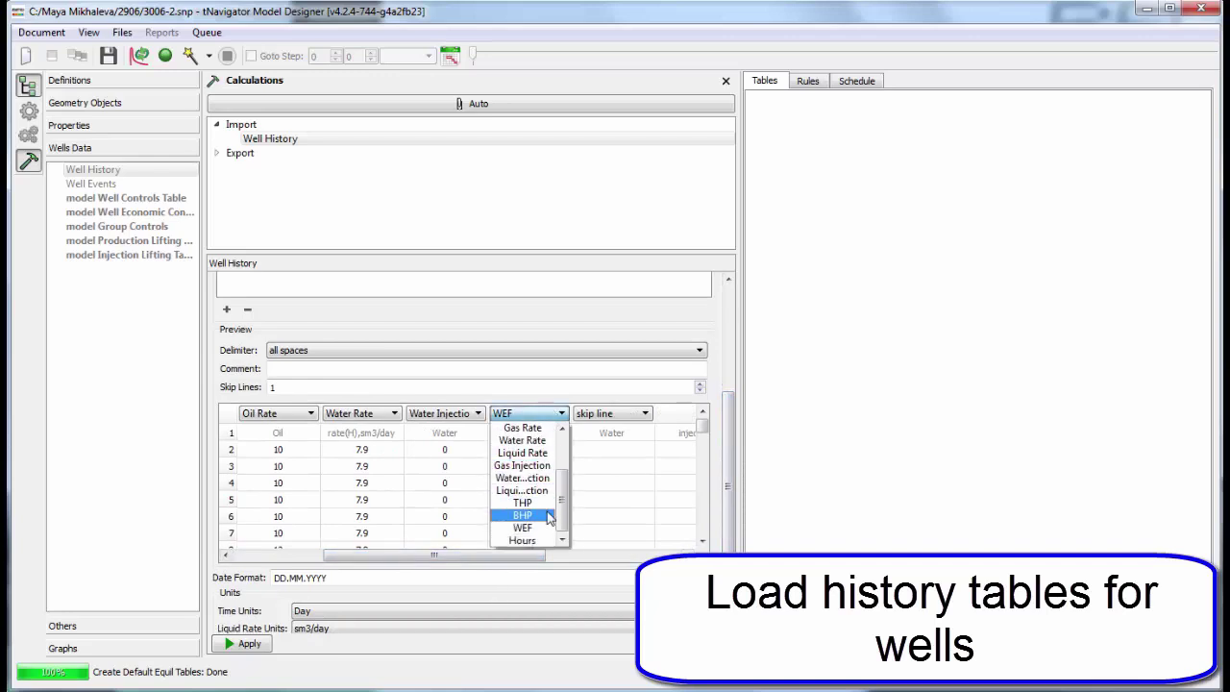
left_click(547, 517)
left_click_drag(529, 554, 374, 557)
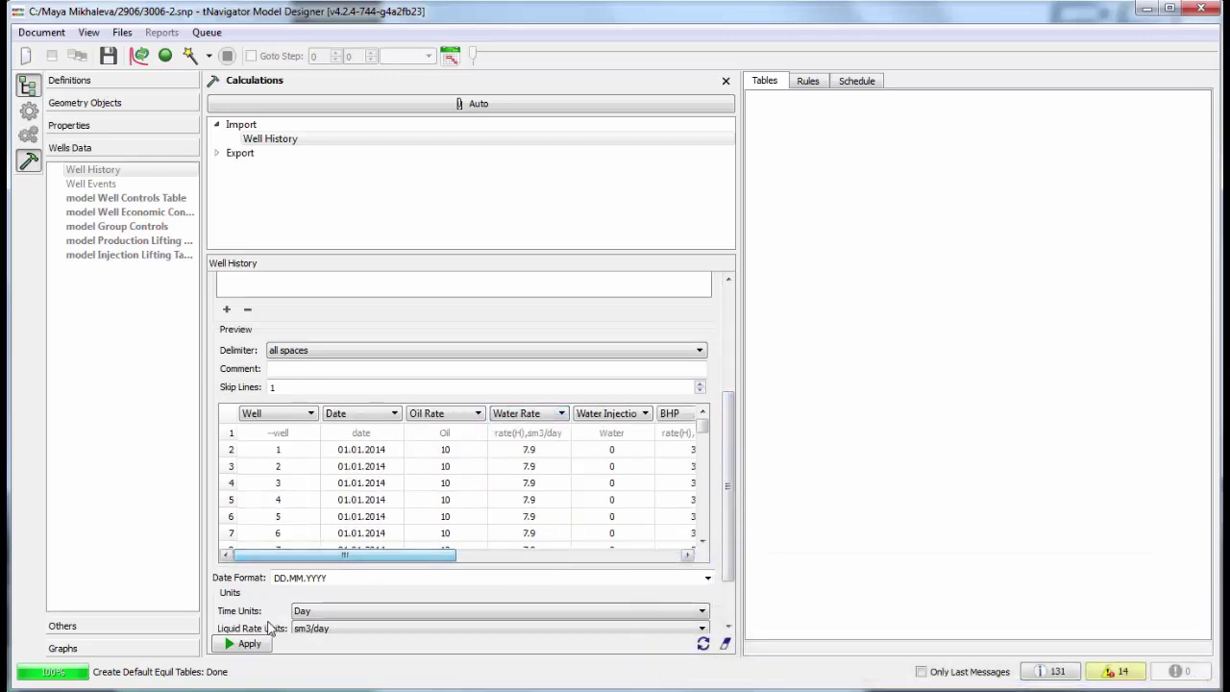
left_click_drag(730, 467, 731, 519)
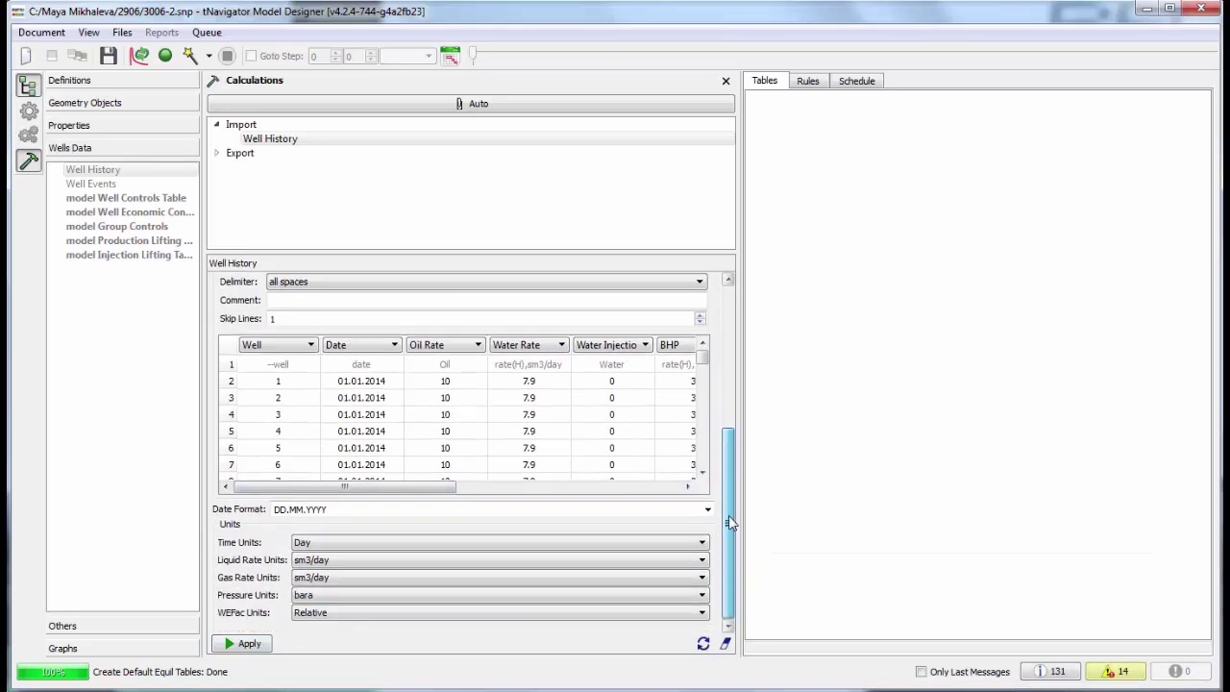
left_click(248, 643)
left_click_drag(1204, 211, 1212, 122)
Add kaz perf.txt as the well events file to import.
left_click(116, 183)
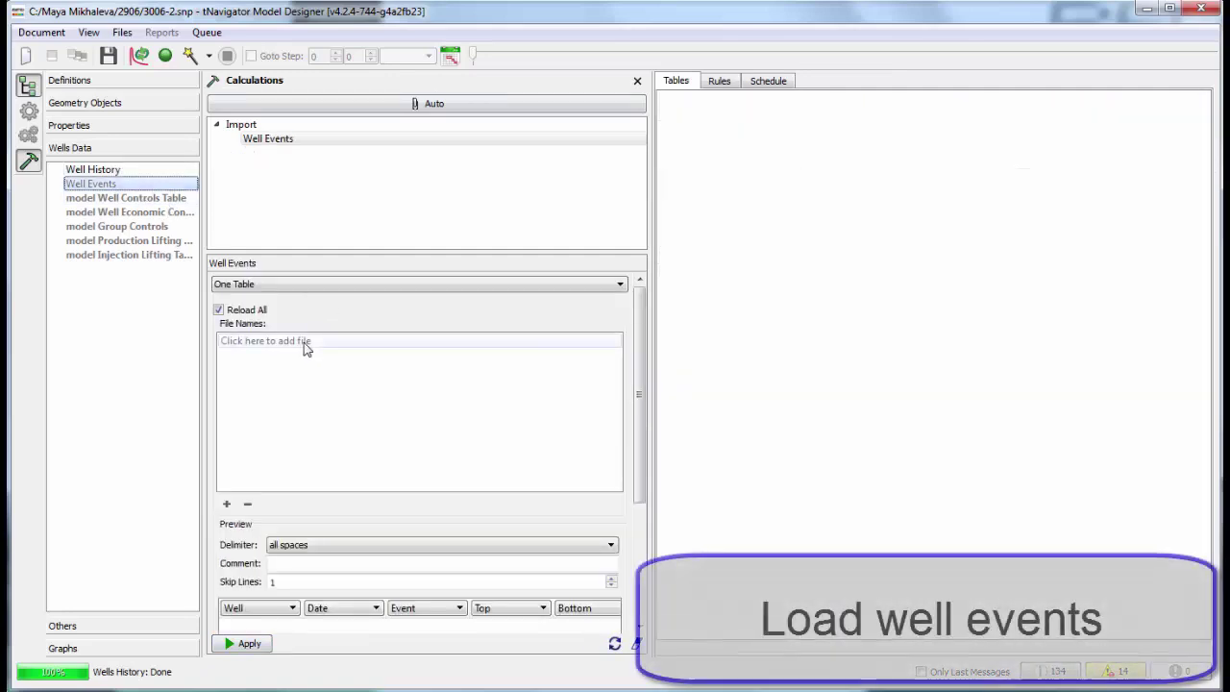
left_click(304, 347)
left_click(317, 174)
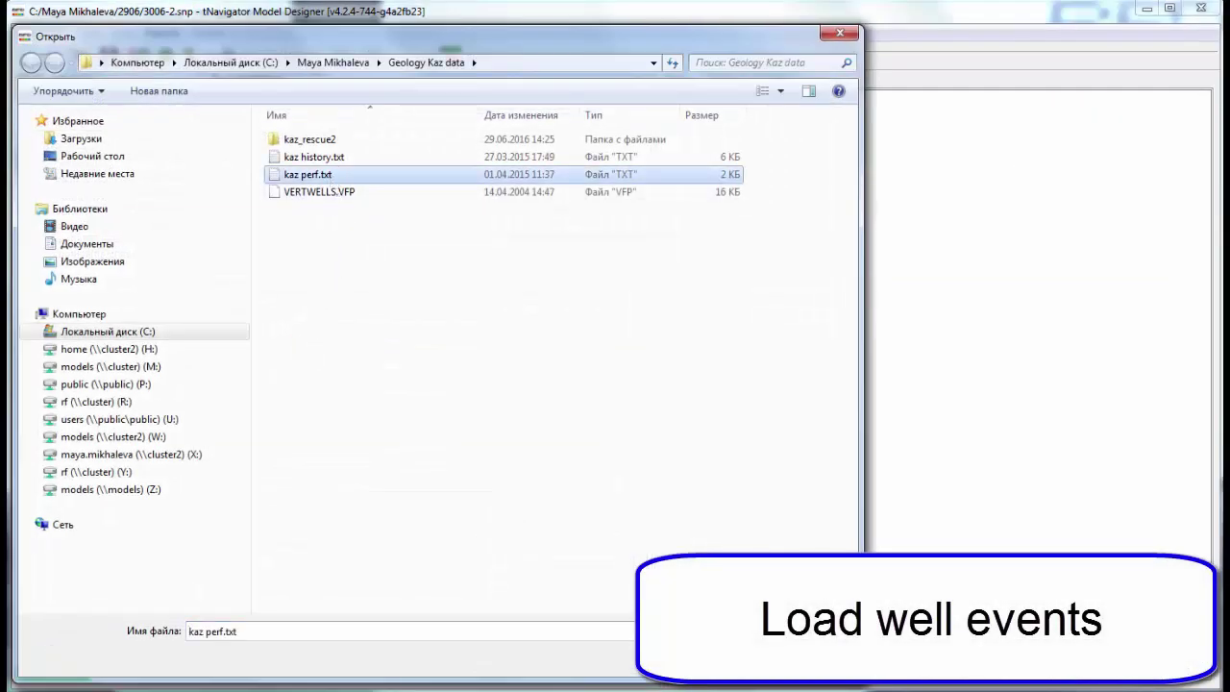
key("Return")
scroll(642, 530, "down", 5)
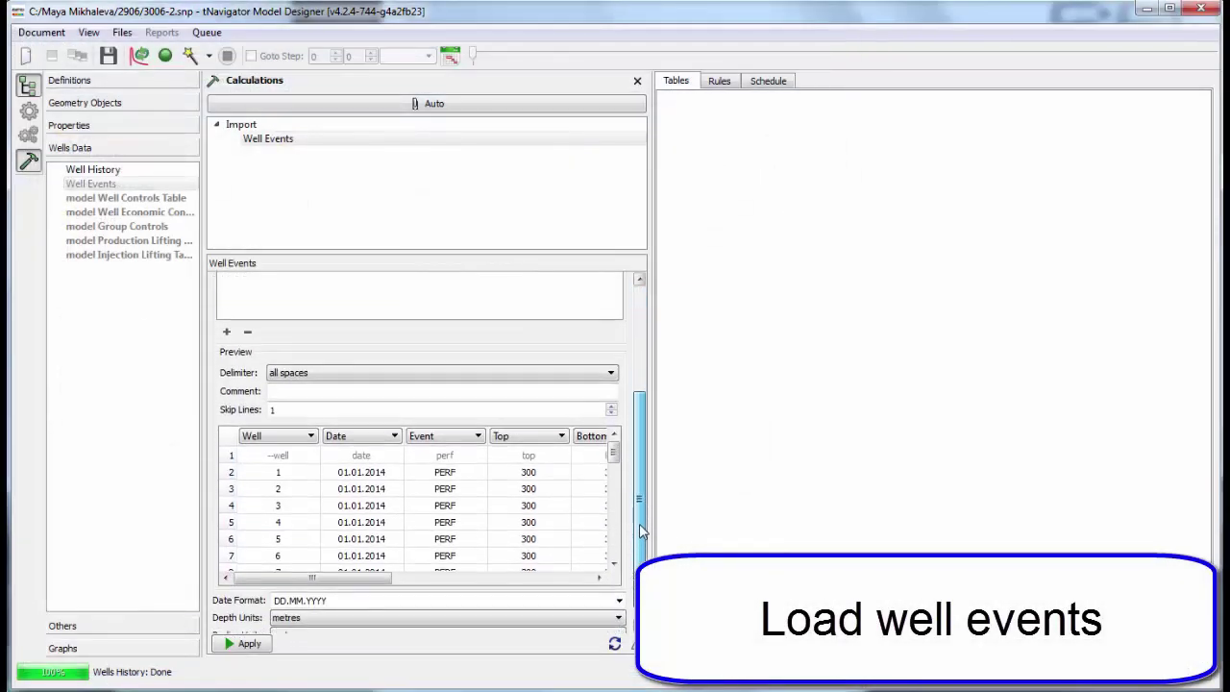
left_click_drag(333, 576, 483, 585)
Read Radius as Diameter, skip the Skin column, and load the perforation events into the table.
left_click(463, 437)
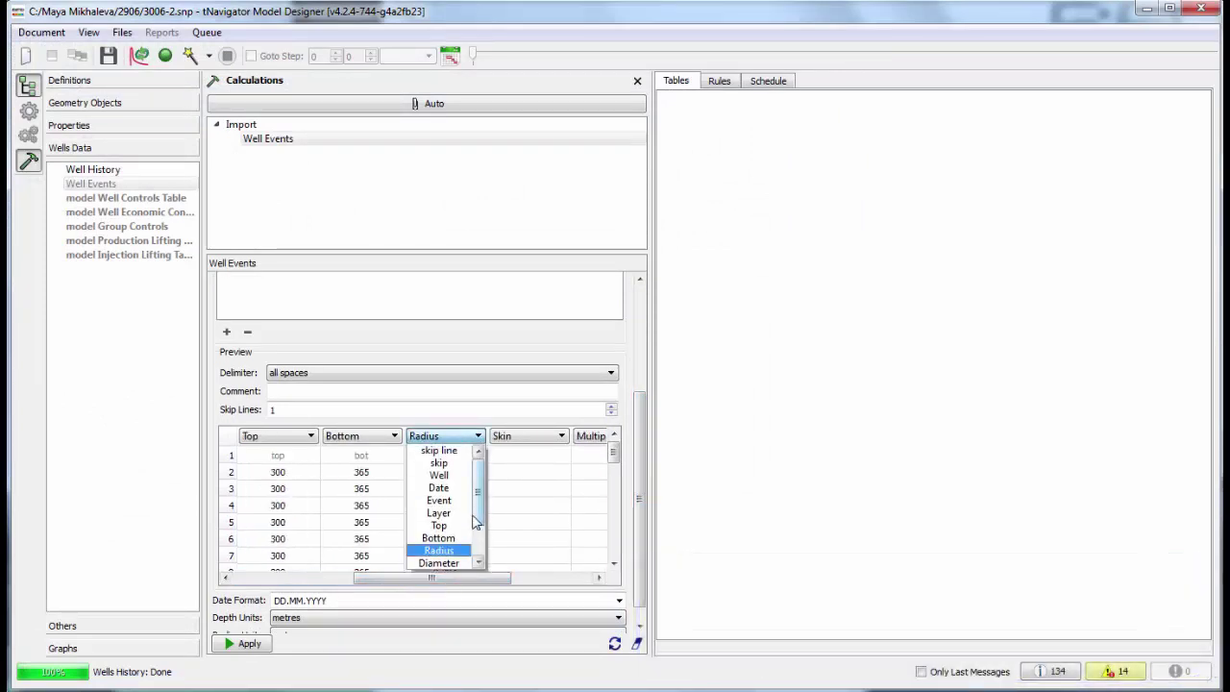
left_click(438, 562)
left_click(538, 436)
left_click(537, 451)
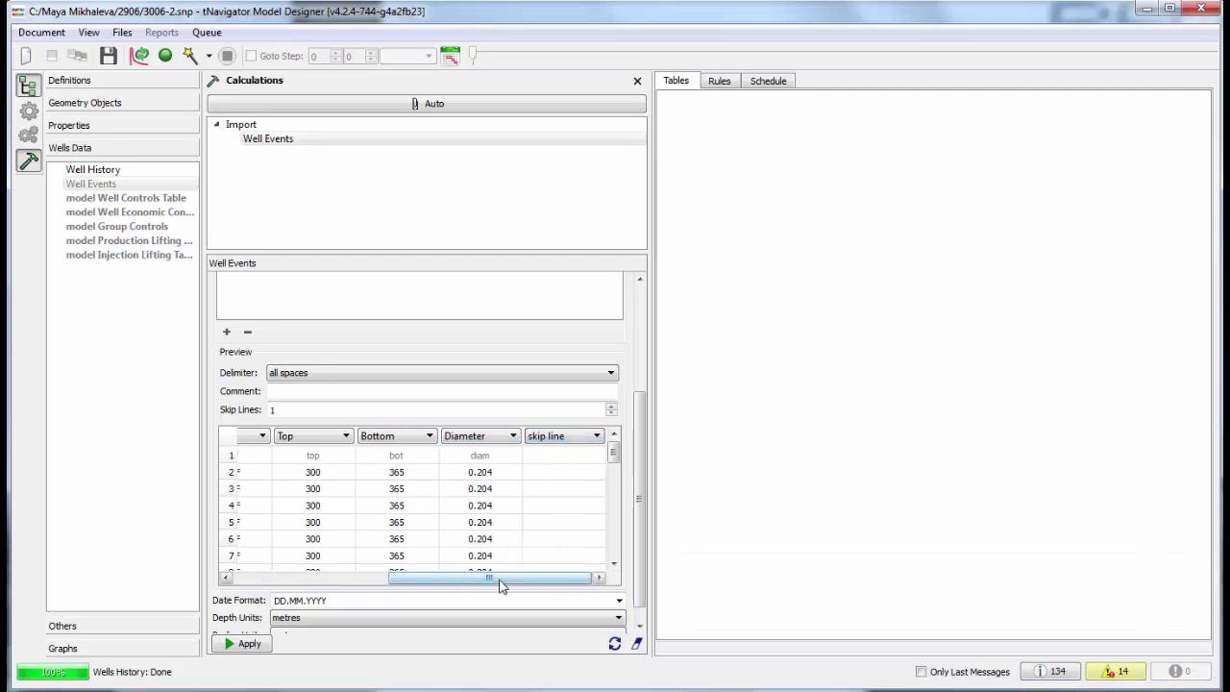
left_click_drag(489, 578, 335, 577)
left_click(244, 643)
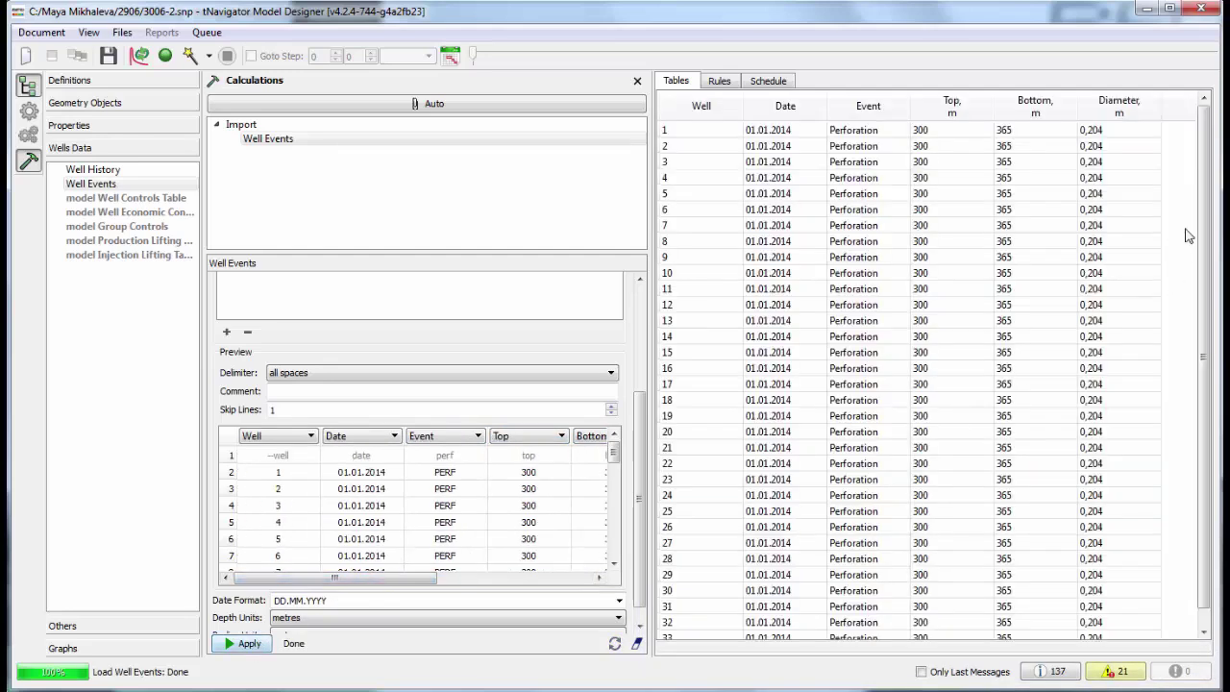
left_click_drag(1204, 256, 1217, 188)
left_click(134, 197)
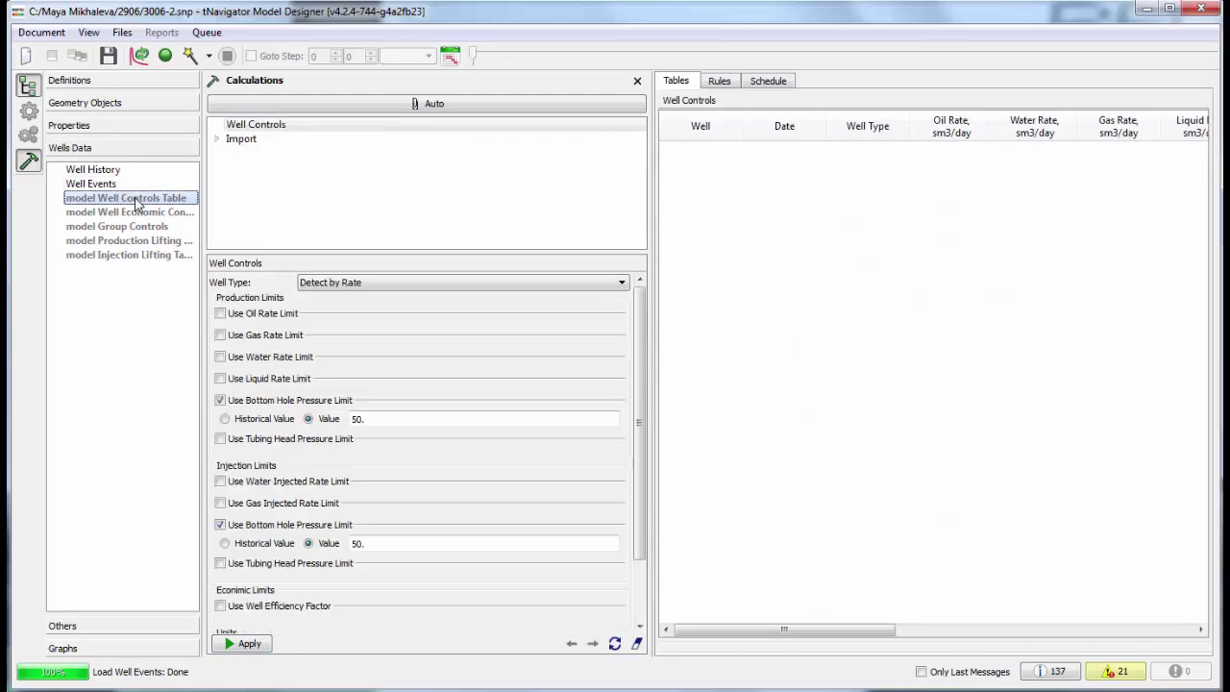
Enable liquid, oil and water-injection rate limits for all wells and apply them.
left_click(220, 378)
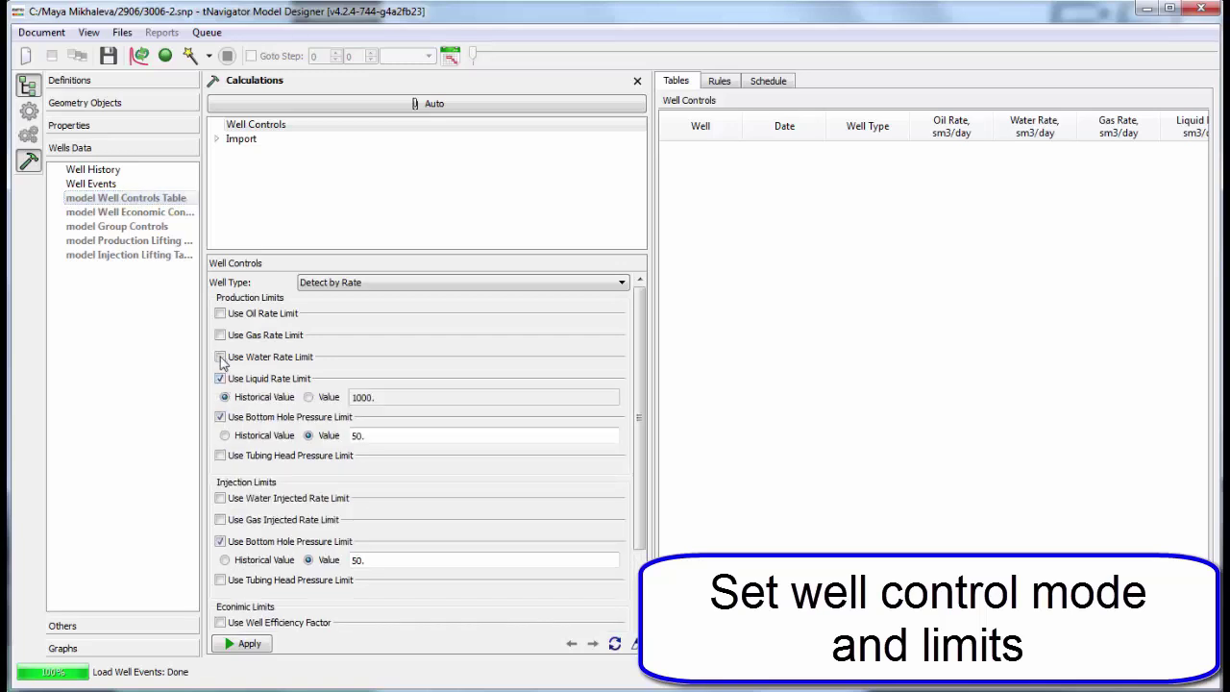
left_click(220, 314)
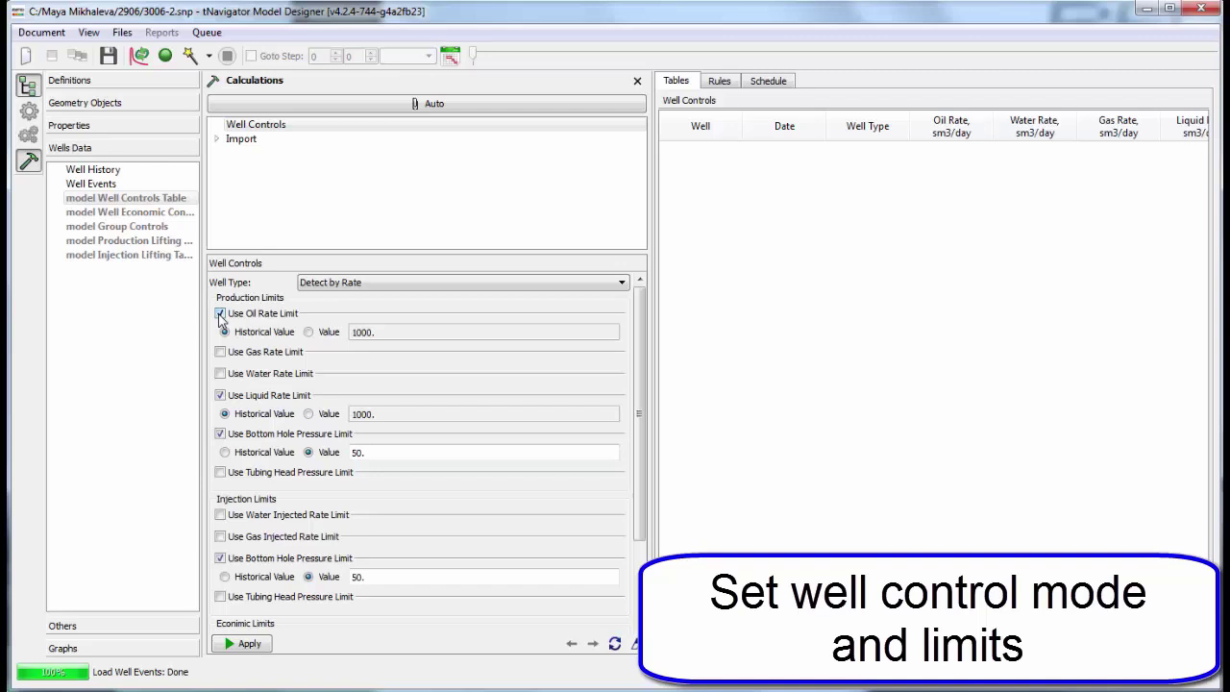
left_click(222, 516)
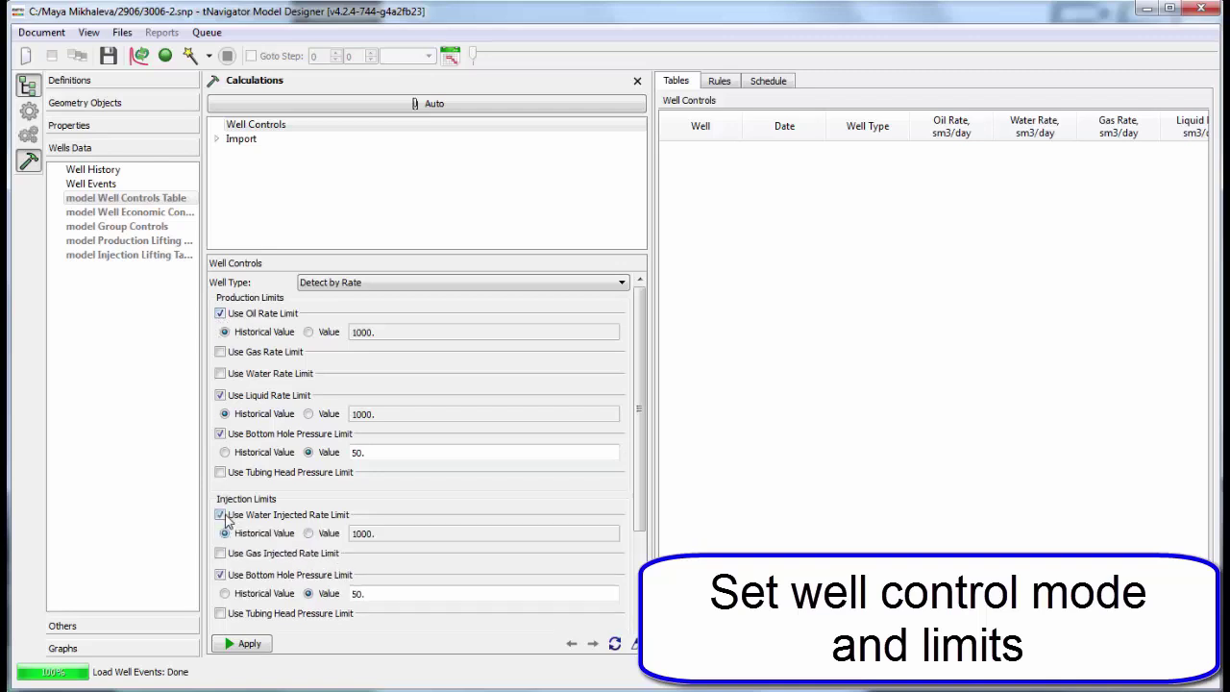
left_click(246, 643)
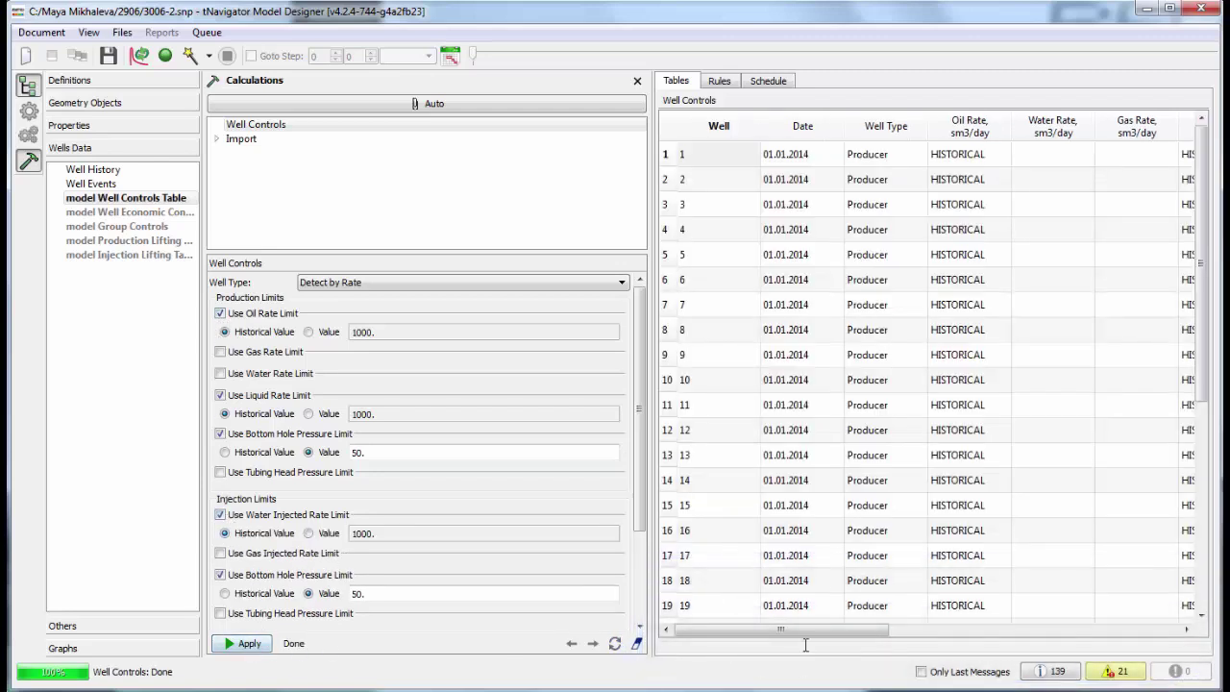
left_click_drag(813, 630, 783, 631)
Limit maximum water cut to 80% with a WELL workover action for all wells.
left_click(120, 213)
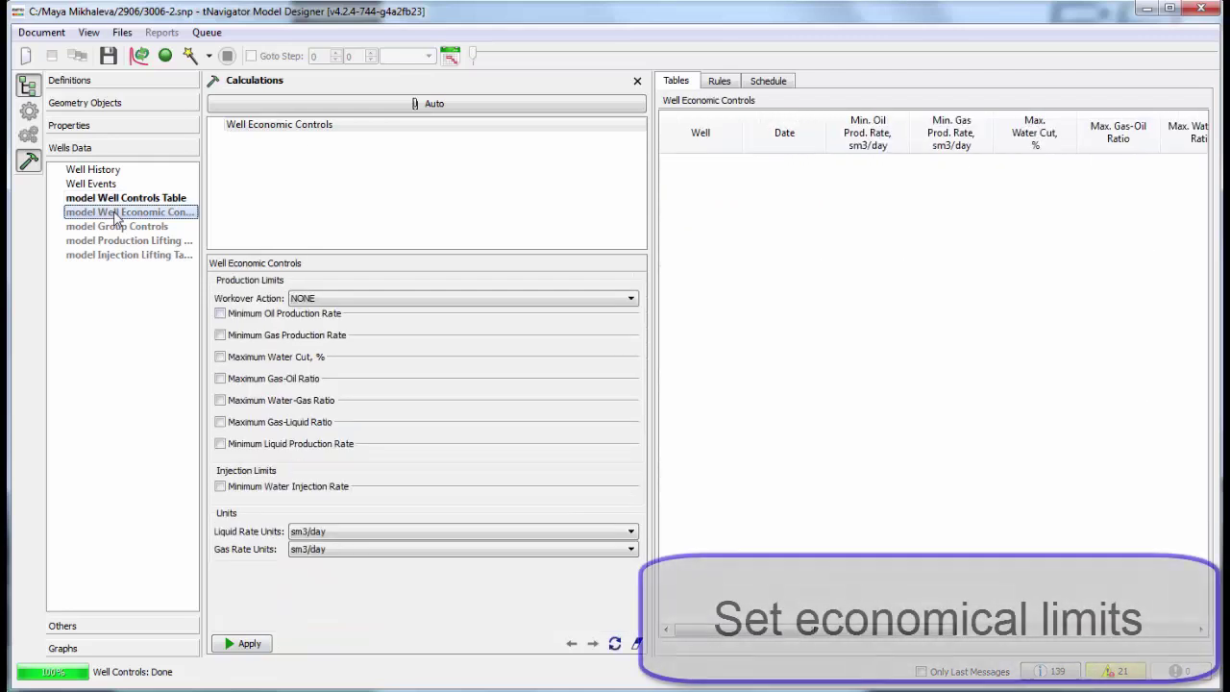
left_click(221, 357)
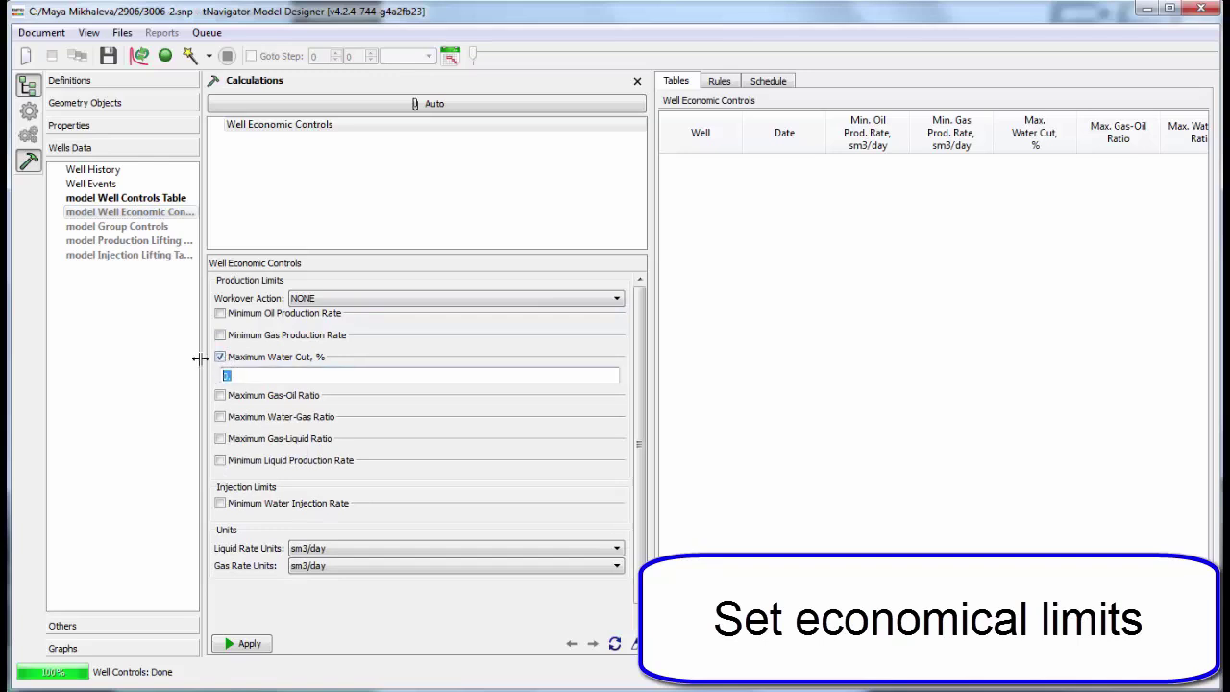
left_click(408, 298)
left_click(354, 334)
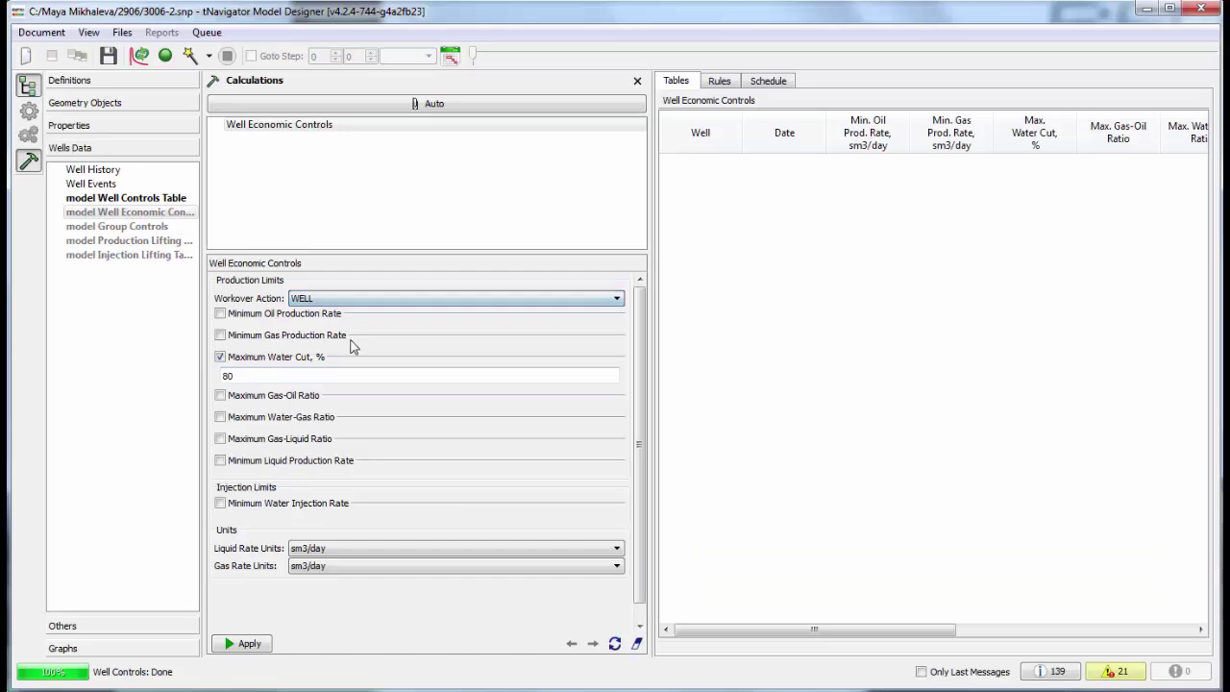
left_click(259, 651)
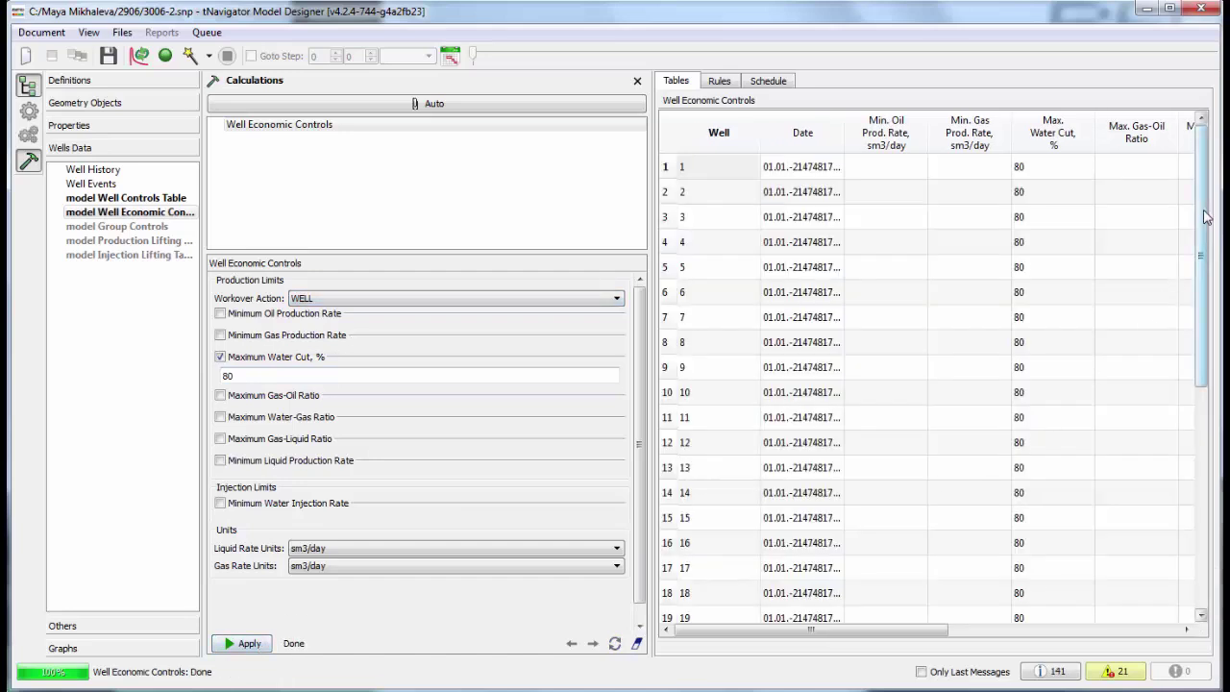
mouse_move(1206, 211)
left_mouse_down()
mouse_move(1210, 387)
mouse_move(1207, 202)
left_mouse_up()
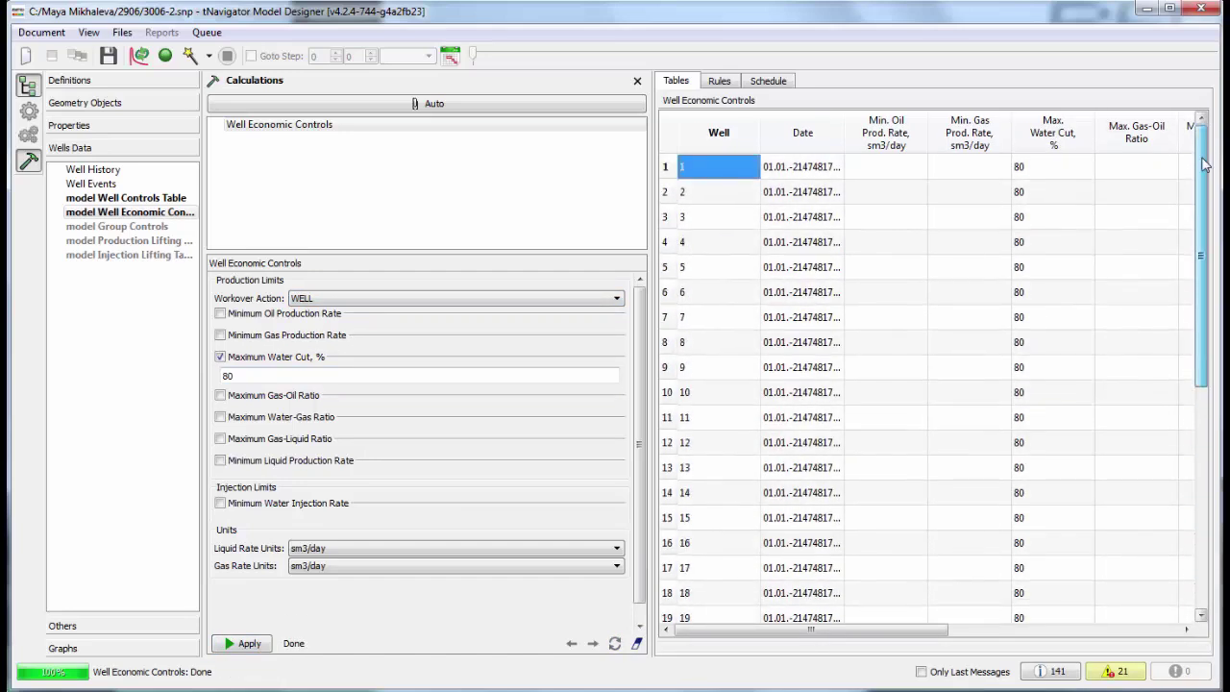
Generate monthly time steps from 01.01.2014 to 01.06.2014.
left_click(450, 58)
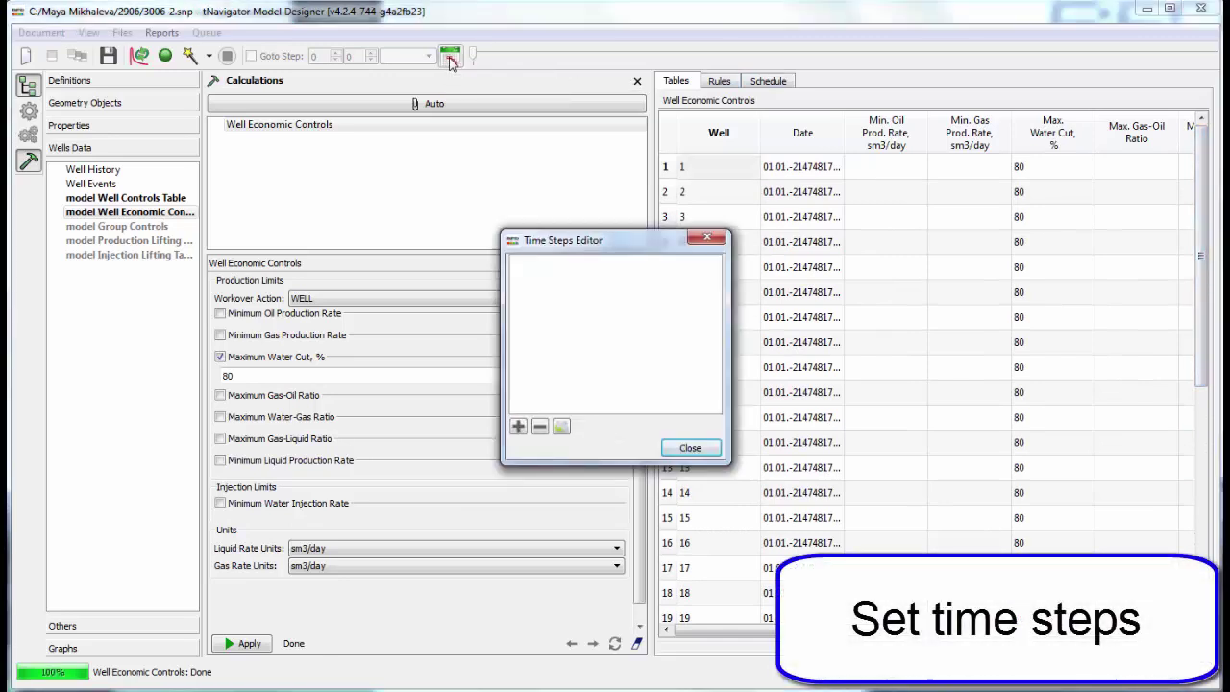
left_click(562, 427)
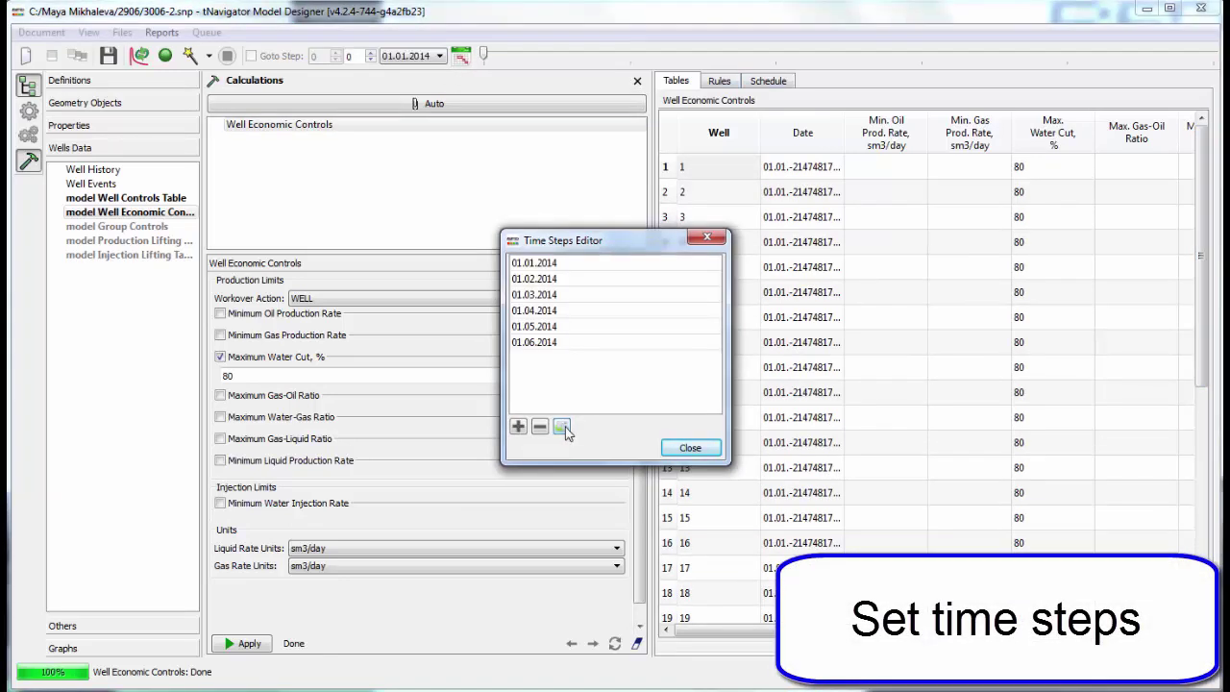
left_click(690, 449)
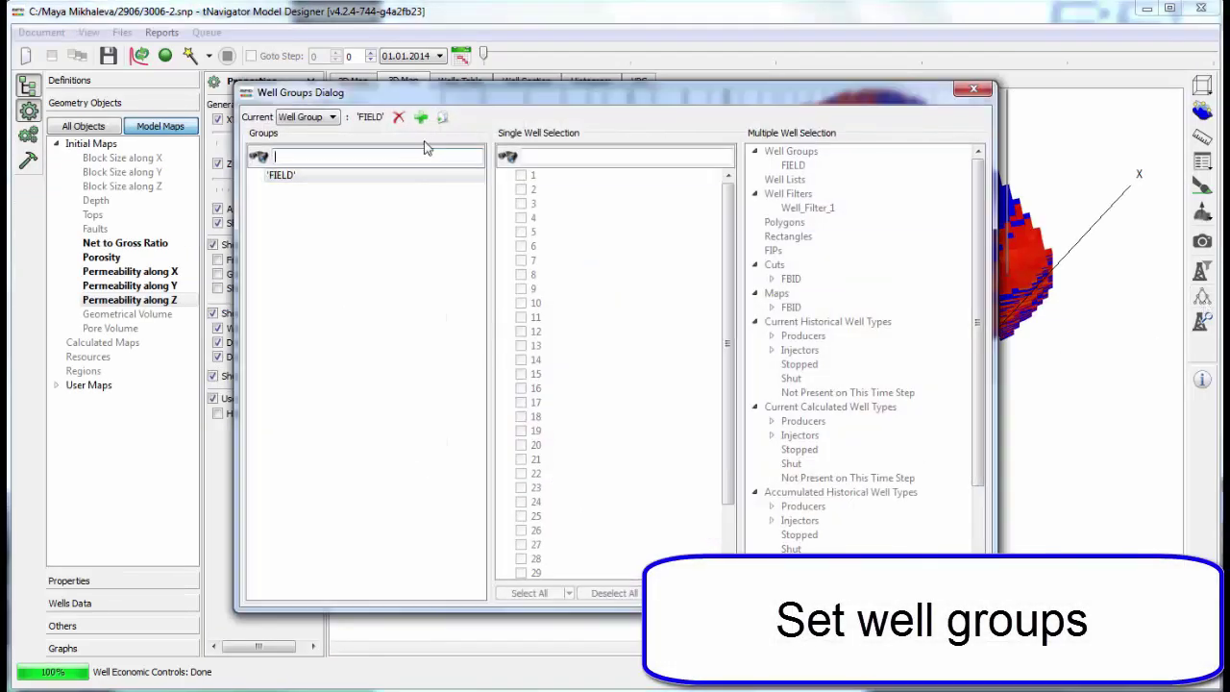
Create Groups 1 and 2 under FIELD, and Groups 3 and 4 under Group 1.
left_click(422, 117)
left_click(596, 370)
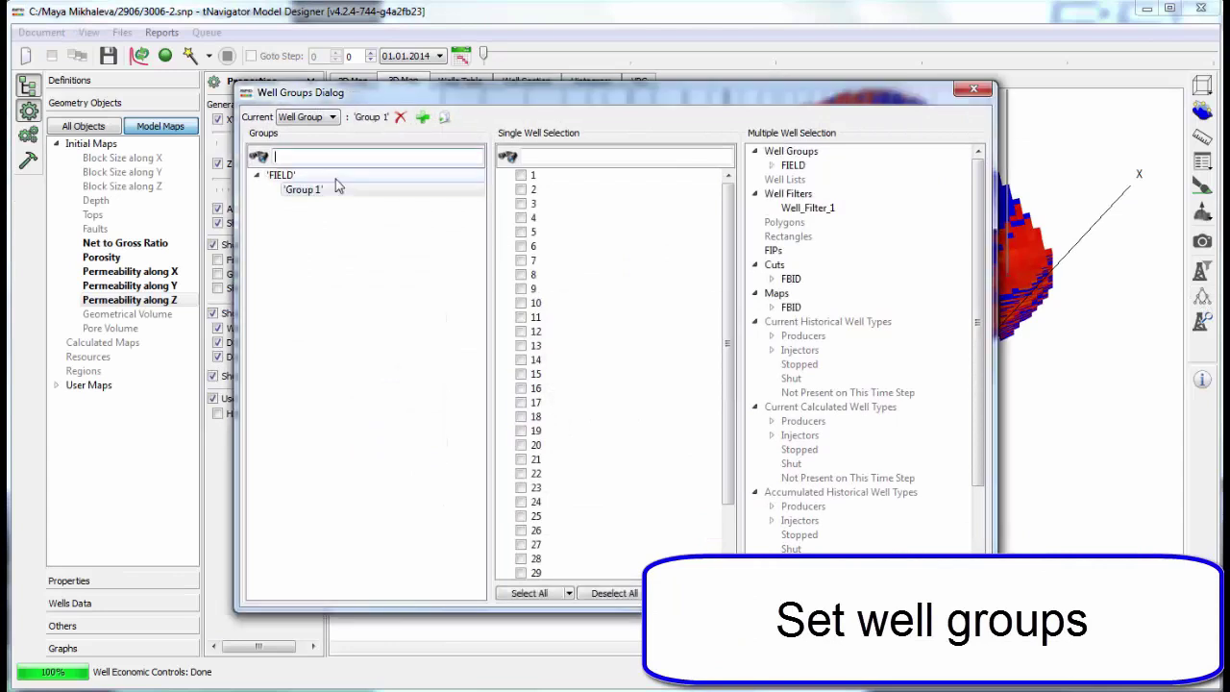
left_click(422, 117)
left_click(596, 367)
left_click(422, 116)
left_click(576, 377)
left_click(422, 117)
left_click(597, 367)
Assign ten wells, including wells 18 and 19, to Group 3.
left_click(521, 175)
left_click(521, 189)
left_click(521, 217)
left_click(521, 246)
left_click(520, 273)
left_click(520, 303)
left_click(520, 332)
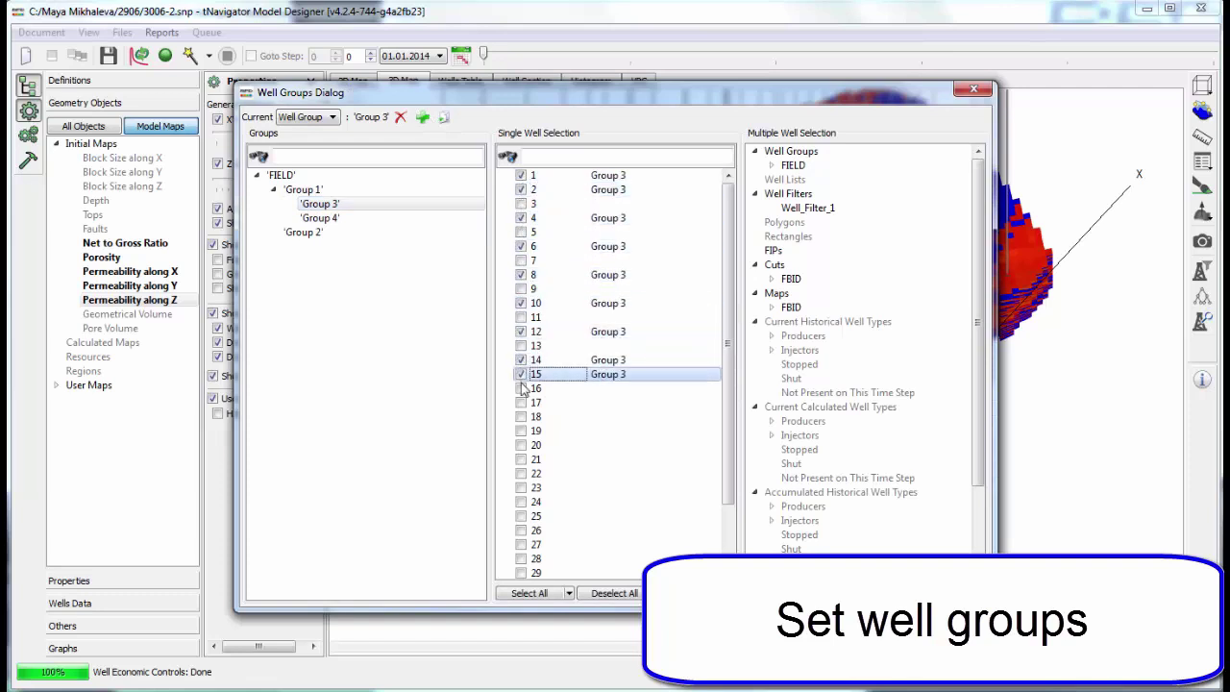
left_click(521, 403)
left_click(521, 416)
left_click(520, 430)
Assign wells 3, 5, 7, 9, 11 and 13 to Group 4.
left_click(320, 217)
left_click(521, 203)
left_click(521, 232)
left_click(521, 260)
left_click(521, 288)
left_click(521, 317)
left_click(521, 345)
Assign wells 20 to 33 to Group 2 and close the well groups window.
left_click(303, 231)
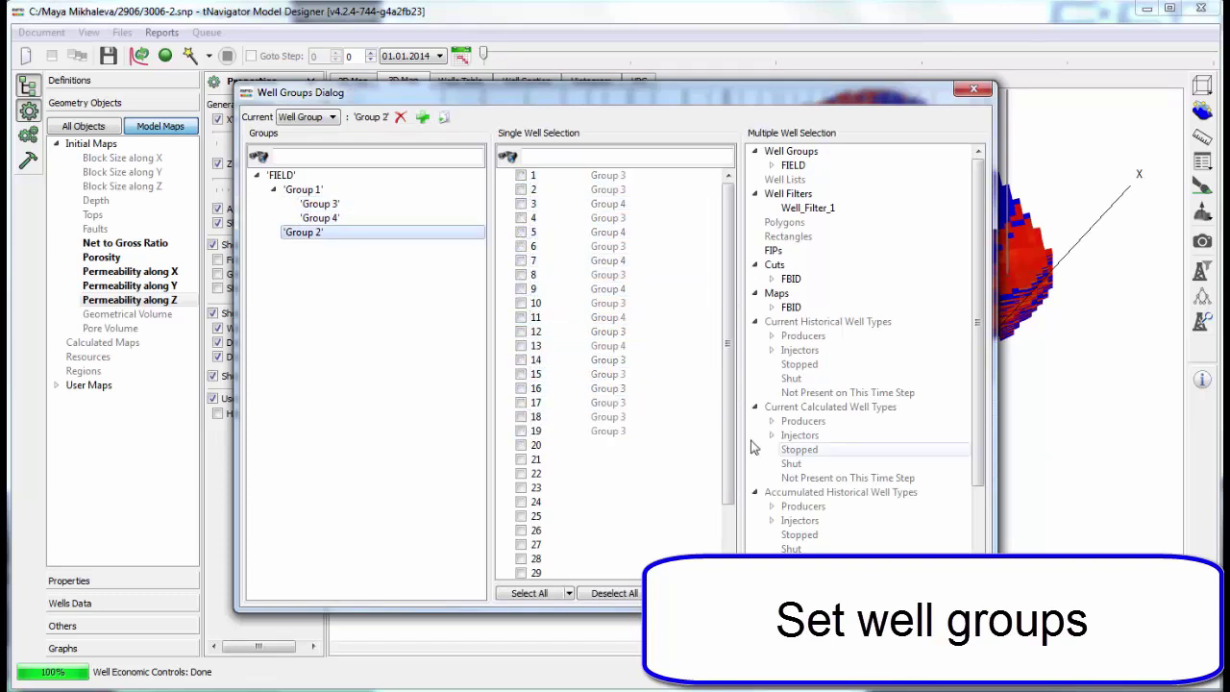
scroll(606, 399, "down", 2)
left_click_drag(606, 373, 607, 558)
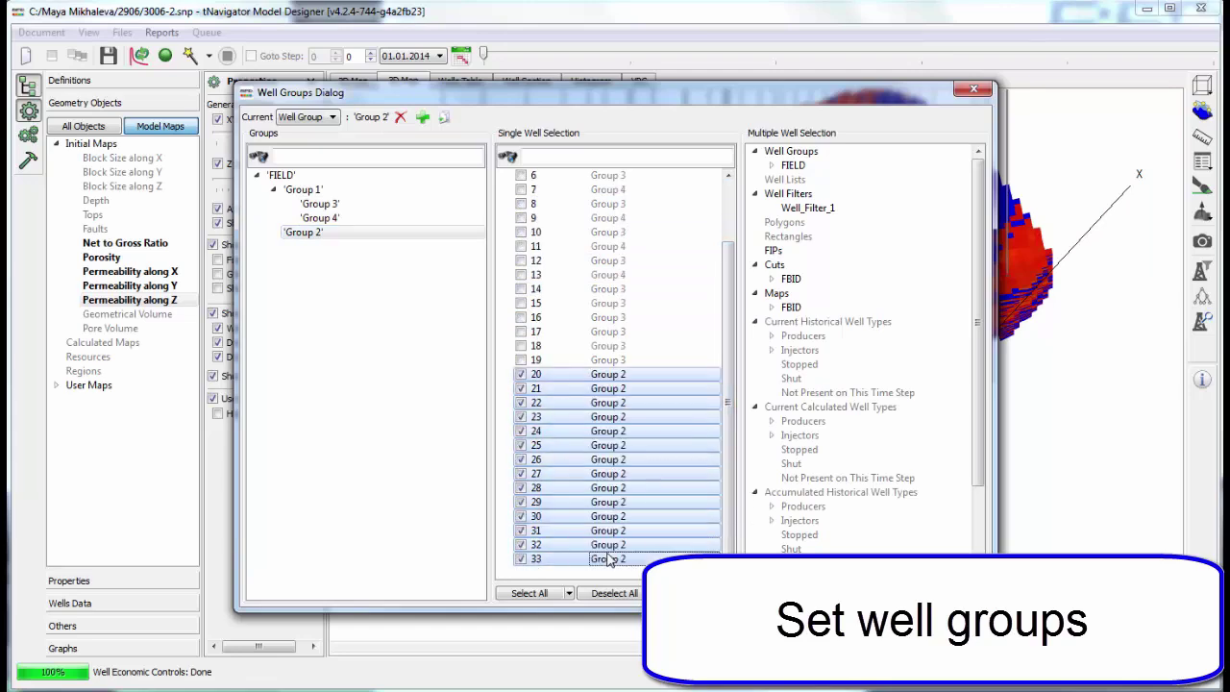
scroll(727, 357, "down", 2)
left_click(973, 88)
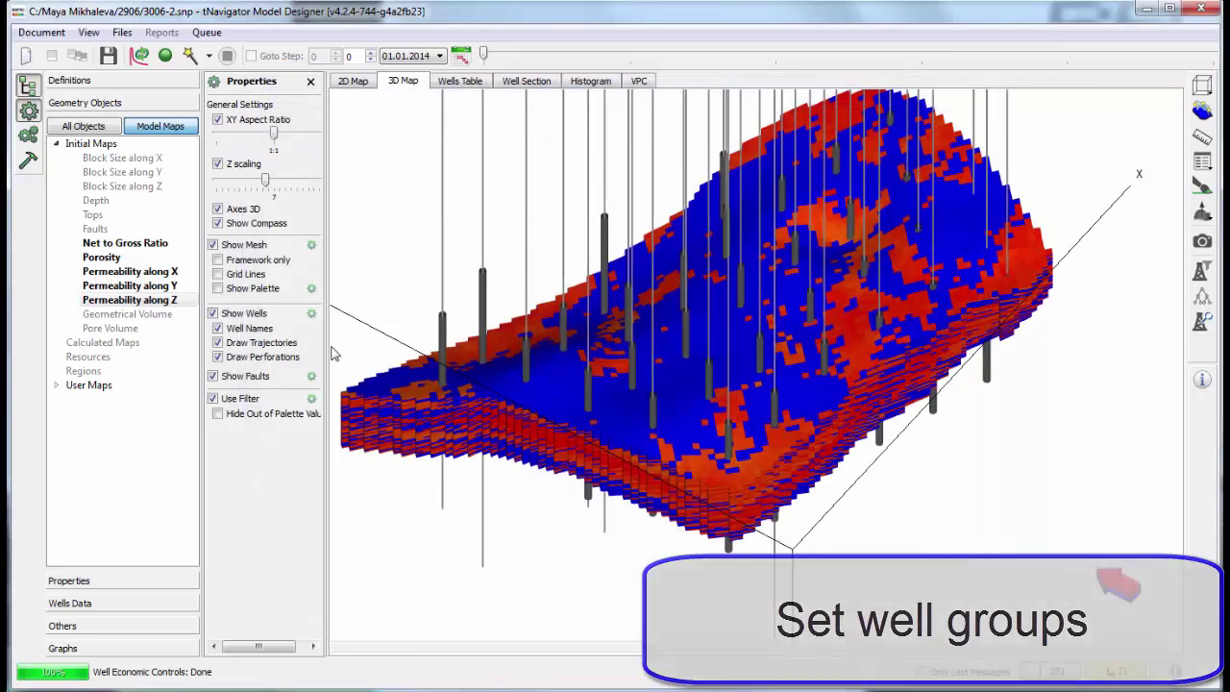
In Graphs, expand Groups > FIELD > Group 1 and plot Group 3's historical rates.
left_click(84, 651)
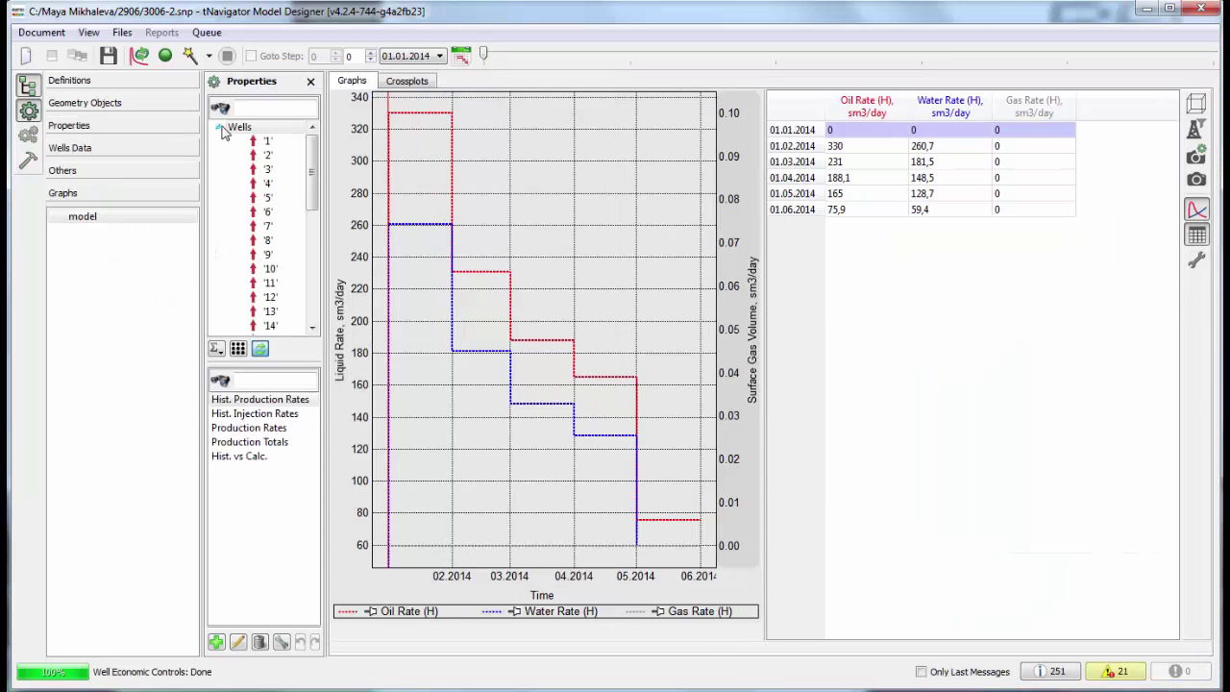
left_click(219, 128)
left_click(219, 141)
left_click(235, 155)
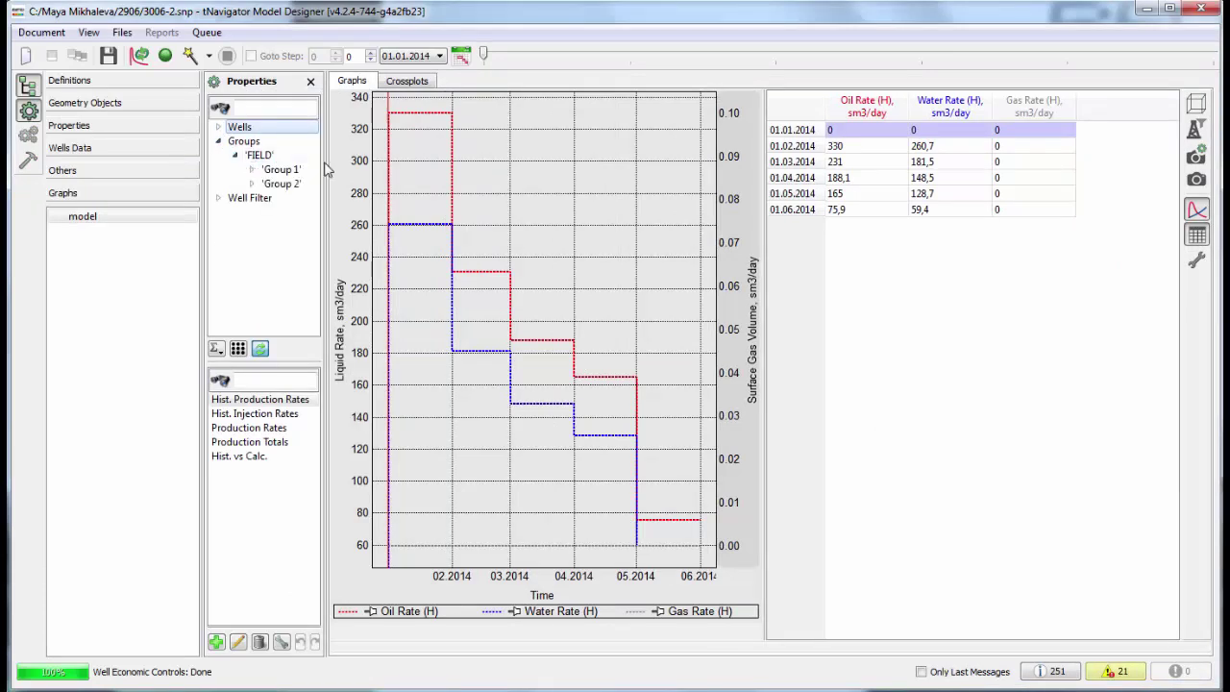
left_click_drag(326, 170, 375, 169)
left_click(251, 169)
left_click(298, 183)
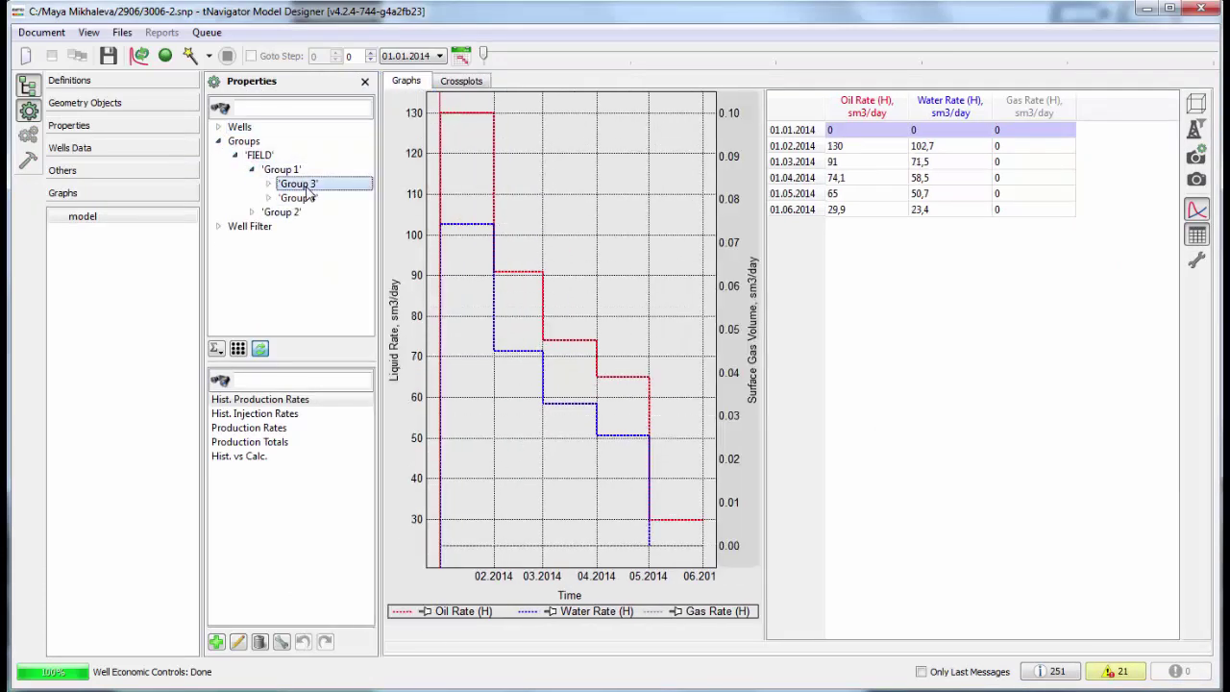
Expand Groups 4 and 2, plot well 3, then plot Group 4's combined rates.
left_click(269, 198)
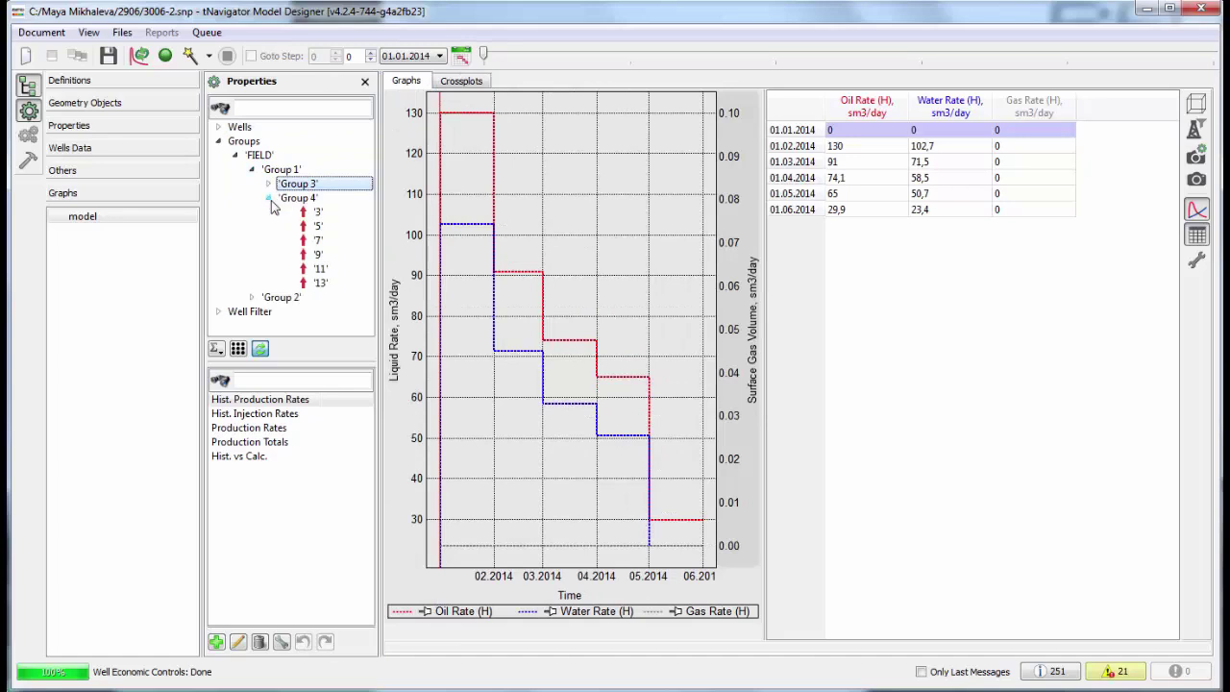
left_click(252, 297)
left_click(327, 218)
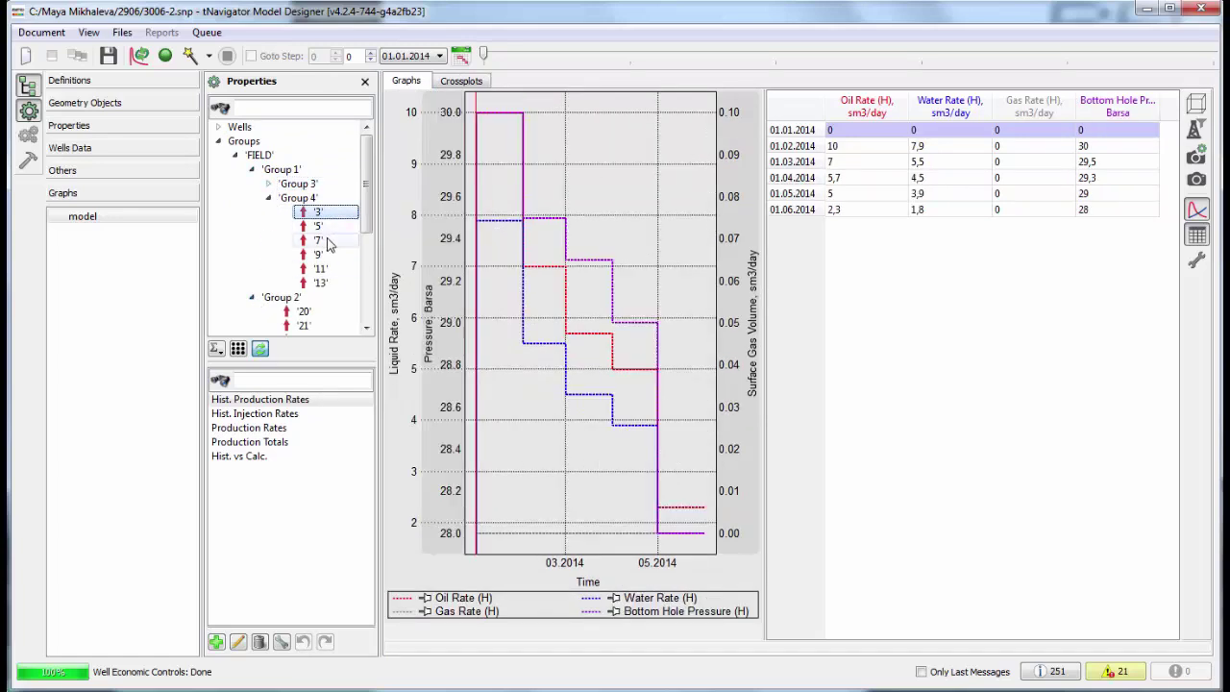
left_click(310, 198)
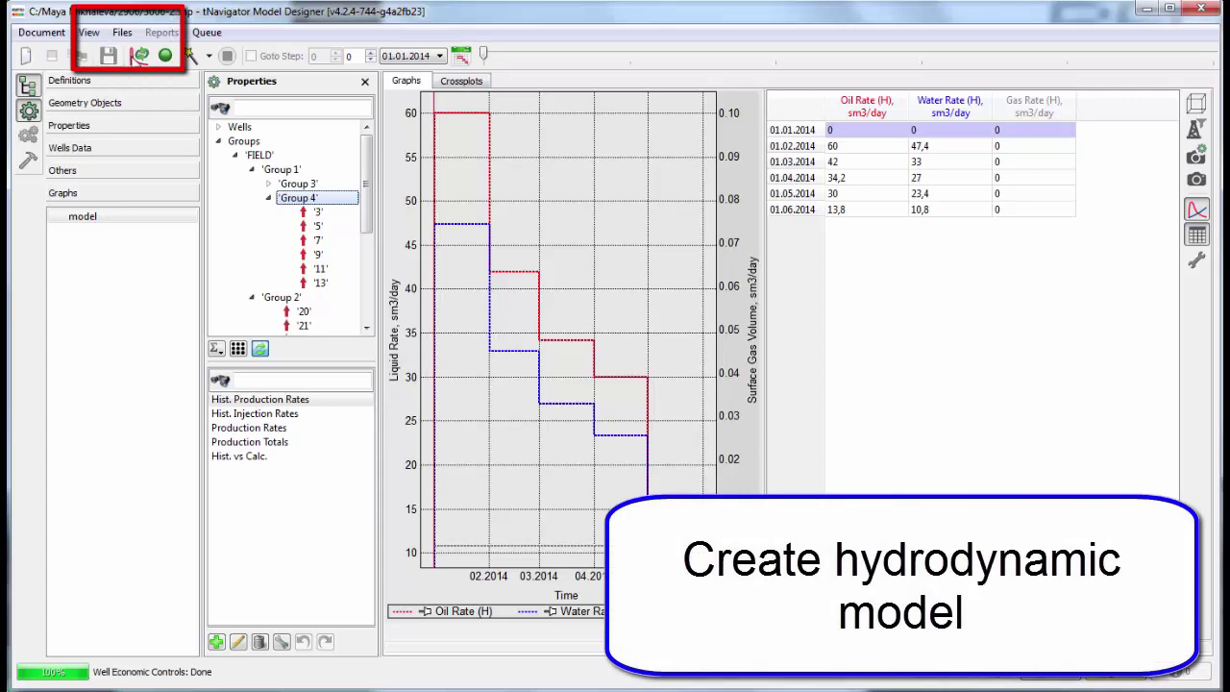
Build and run the model, colouring the grid by Pressure and then Oil Saturation.
left_click(165, 55)
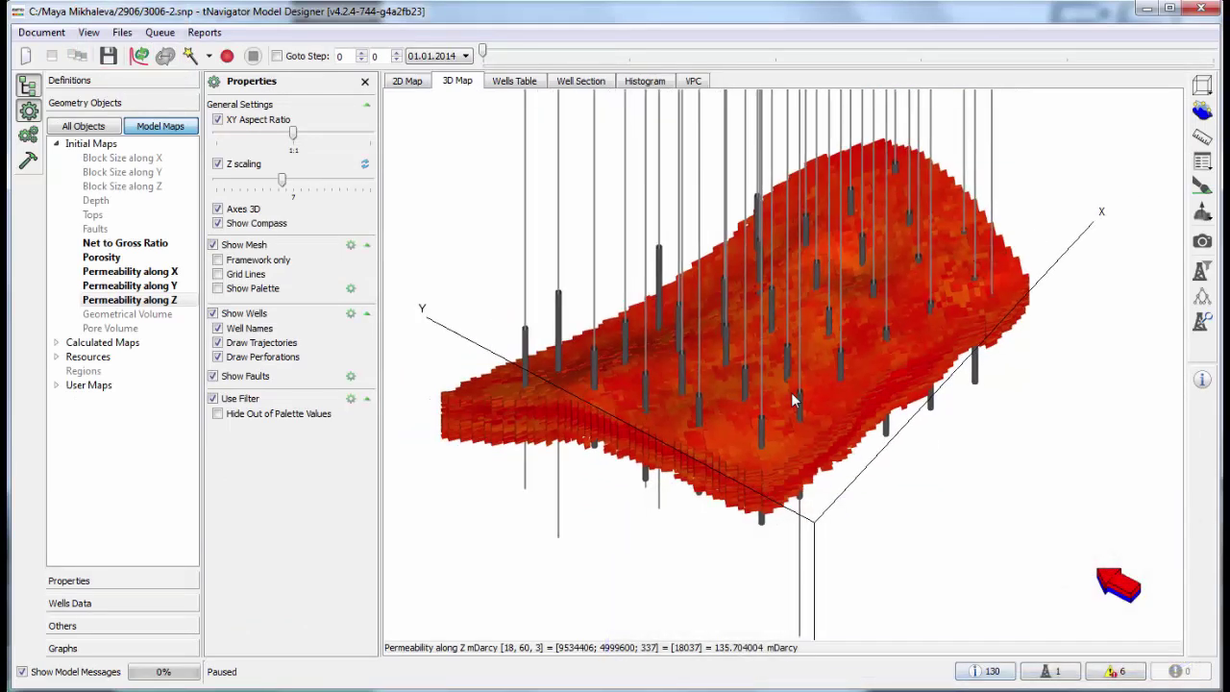
scroll(794, 401, "up", 2)
left_click(57, 342)
left_click(99, 357)
left_click_drag(687, 351, 716, 346)
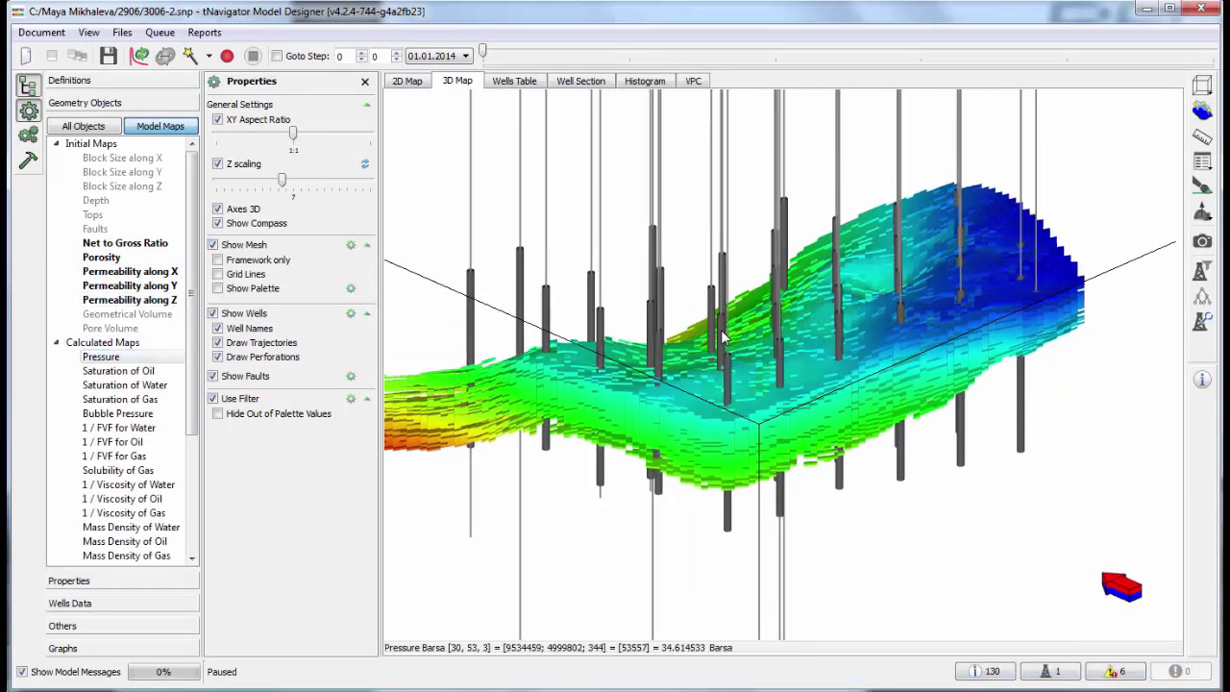
left_click_drag(723, 337, 740, 355)
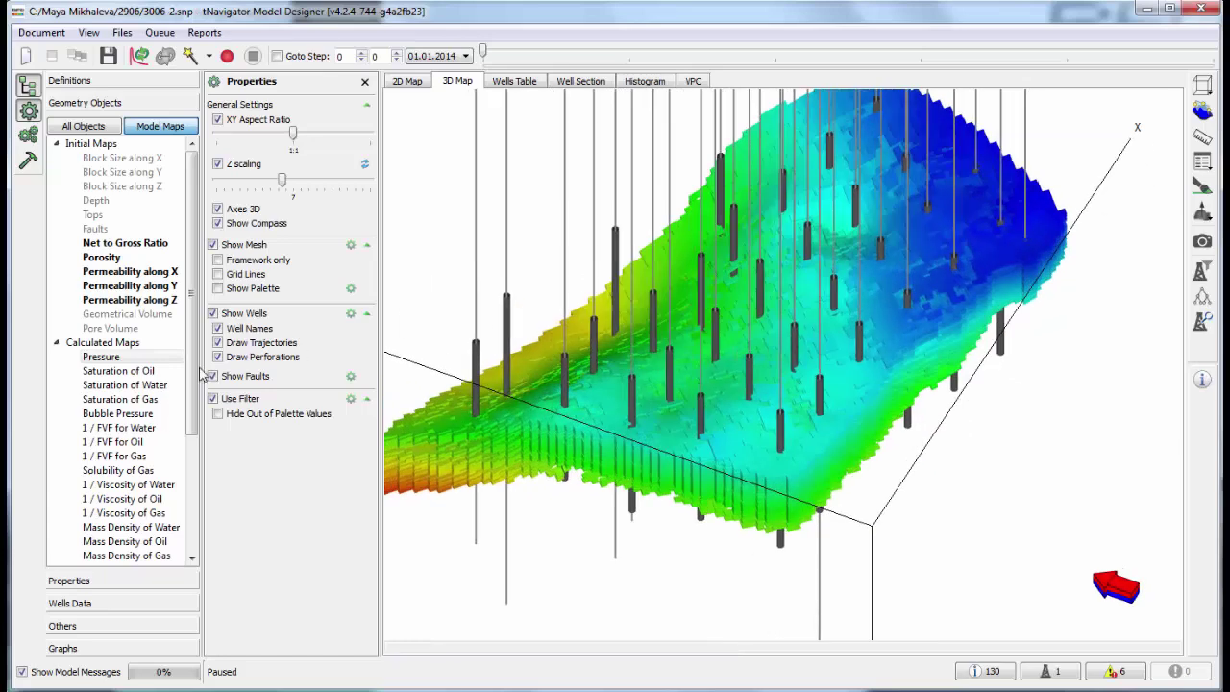
left_click(119, 371)
scroll(136, 432, "down", 4)
Colour by Oil in Place, check its Sum in Statistics, then show Gas in Place.
left_click(112, 542)
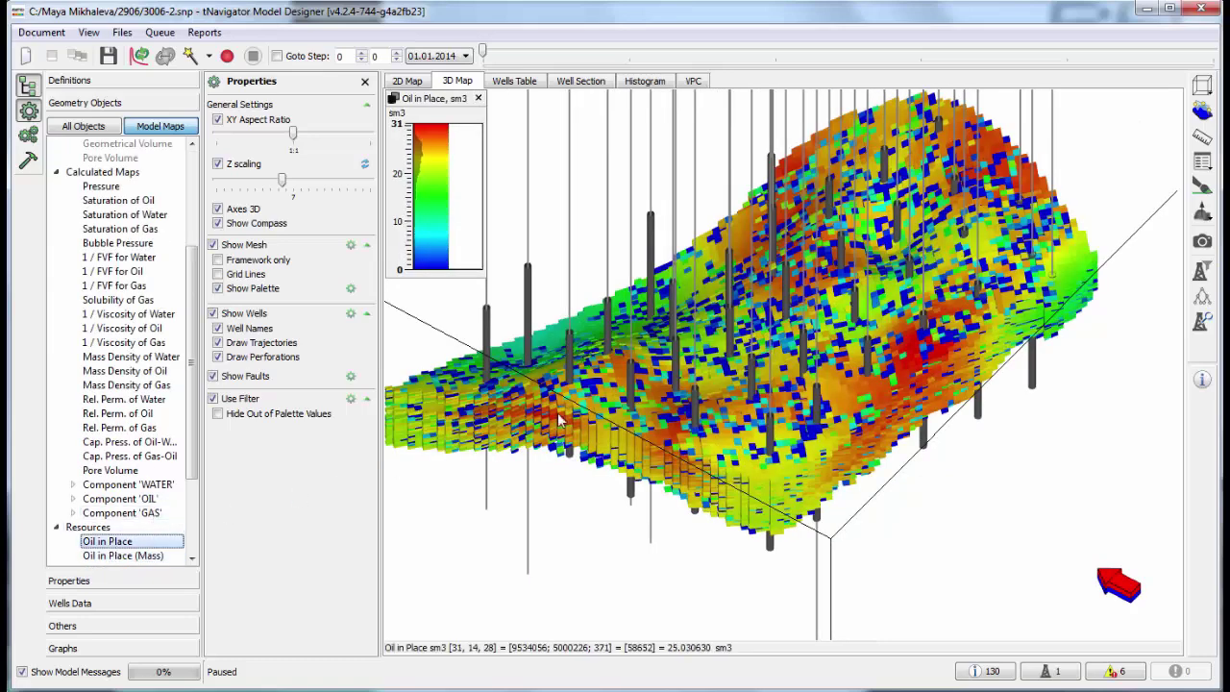
left_click_drag(721, 365, 1172, 202)
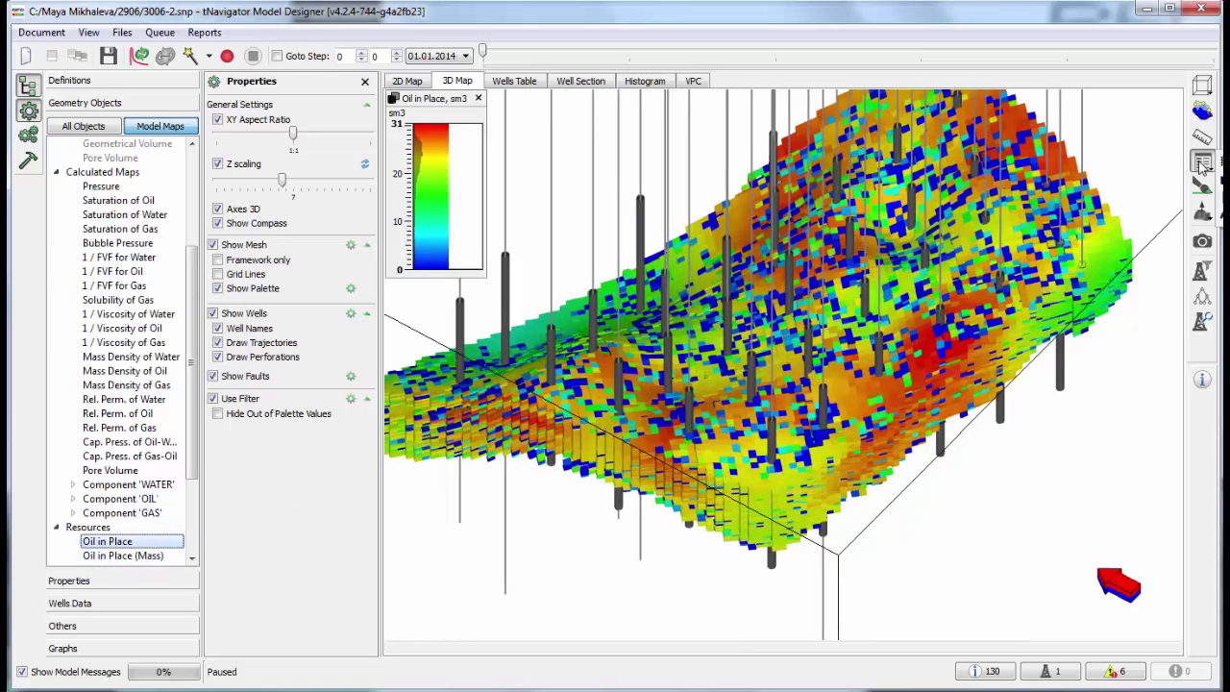
left_click(1202, 160)
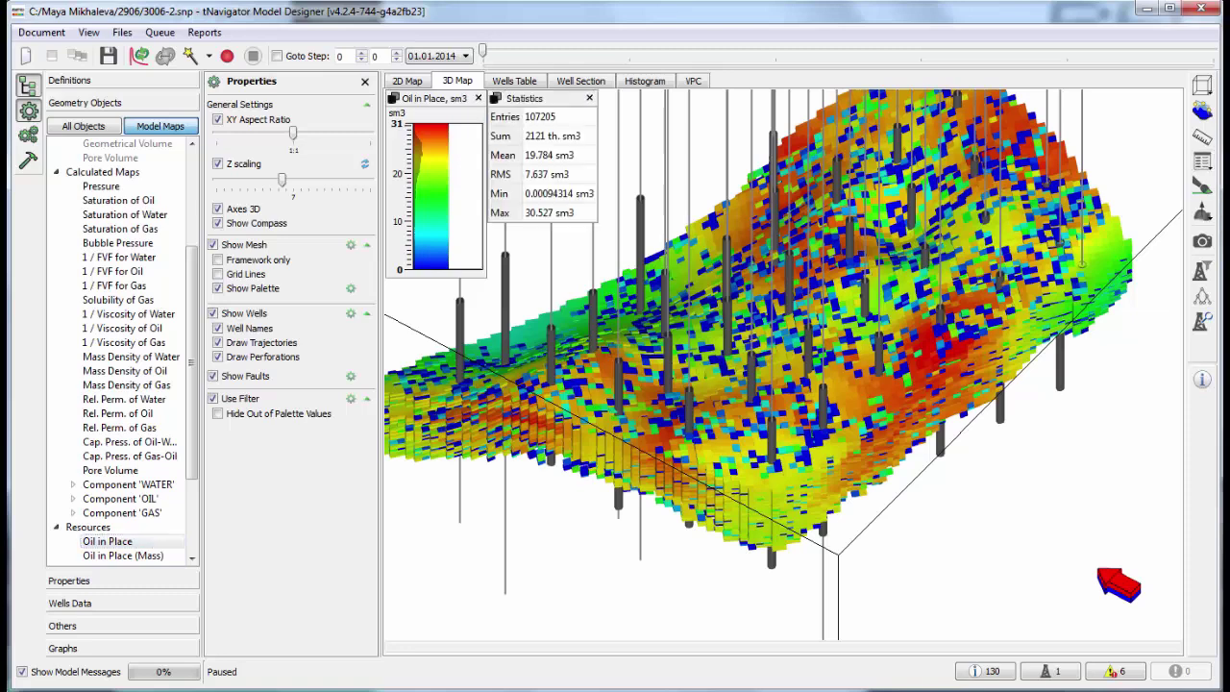
left_click_drag(523, 102, 968, 195)
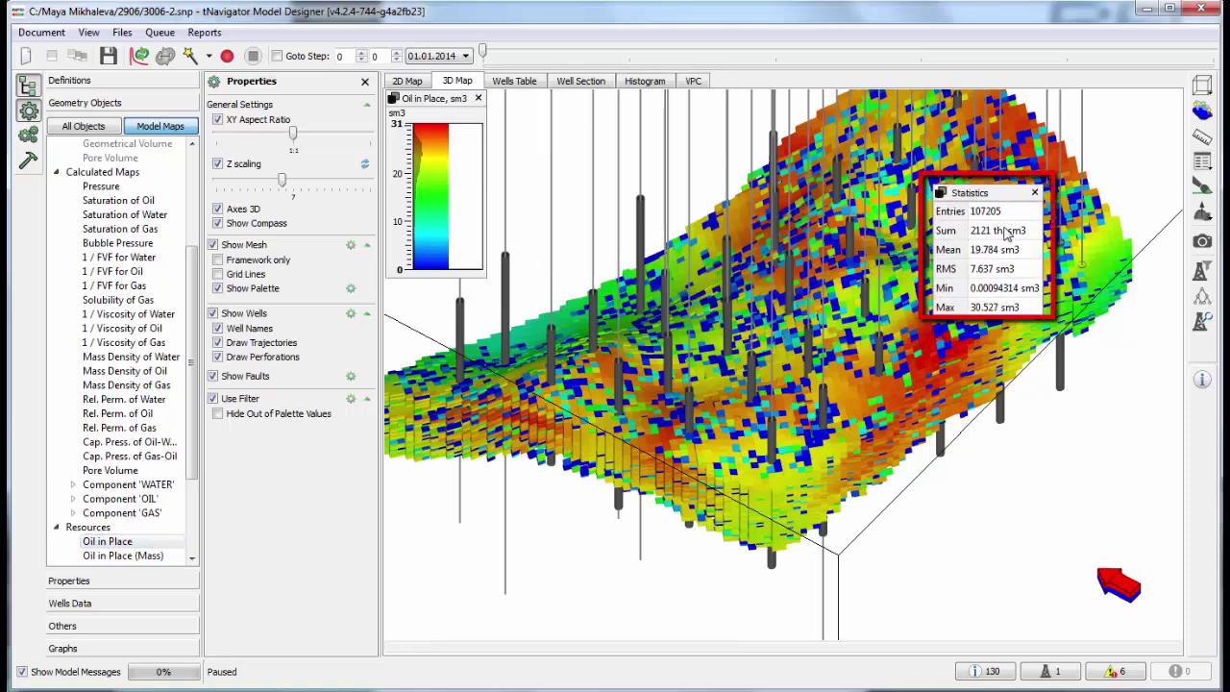
left_click(1006, 234)
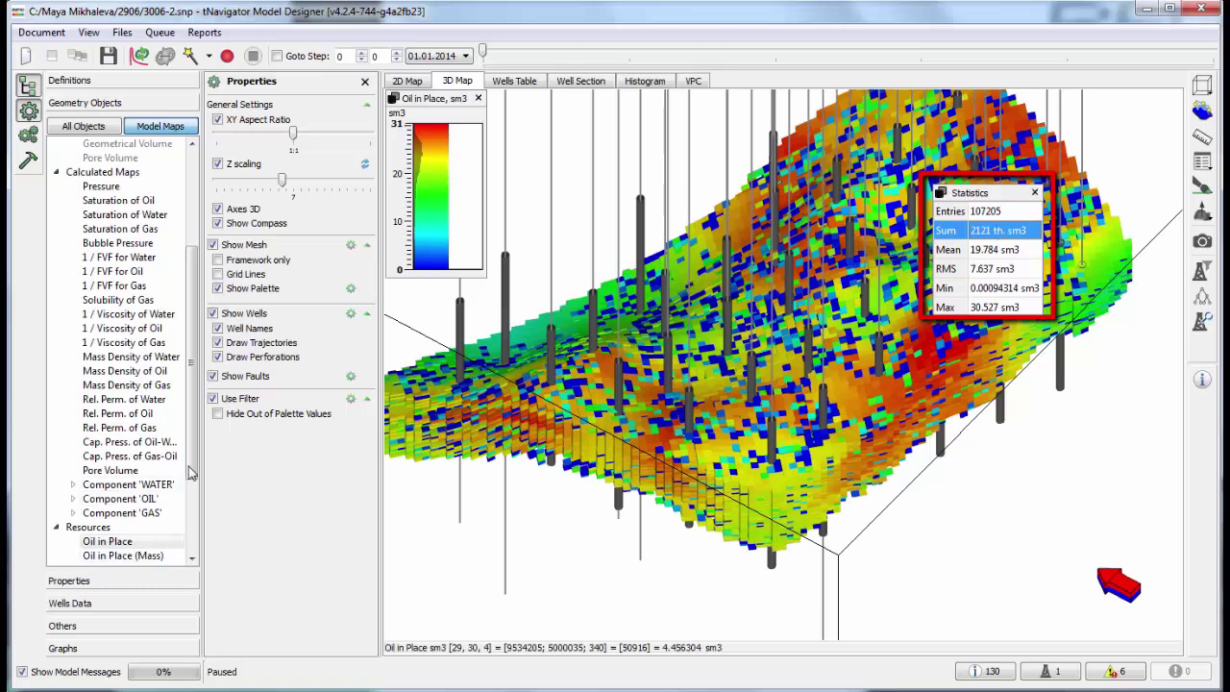
scroll(154, 499, "down", 2)
left_click(140, 514)
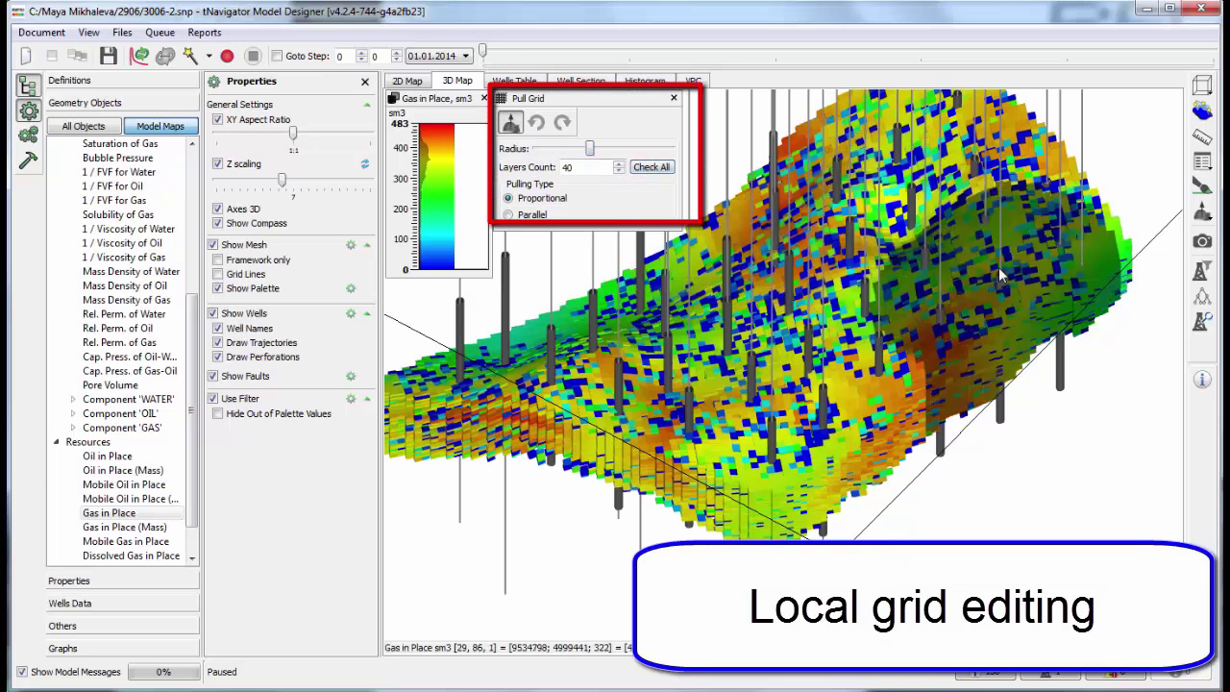
Pull several local regions of the 3D grid, unchecking Use Filter to include all cells.
left_click_drag(998, 266, 1001, 255)
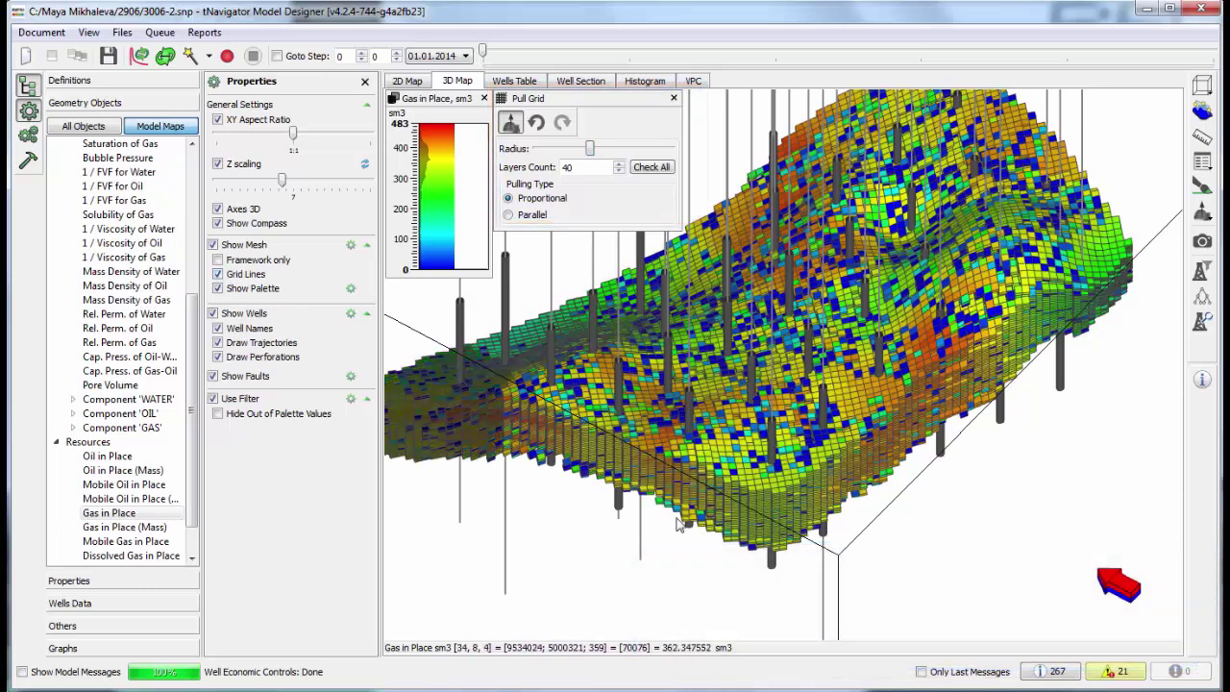
left_click_drag(692, 488, 712, 430)
left_click(214, 398)
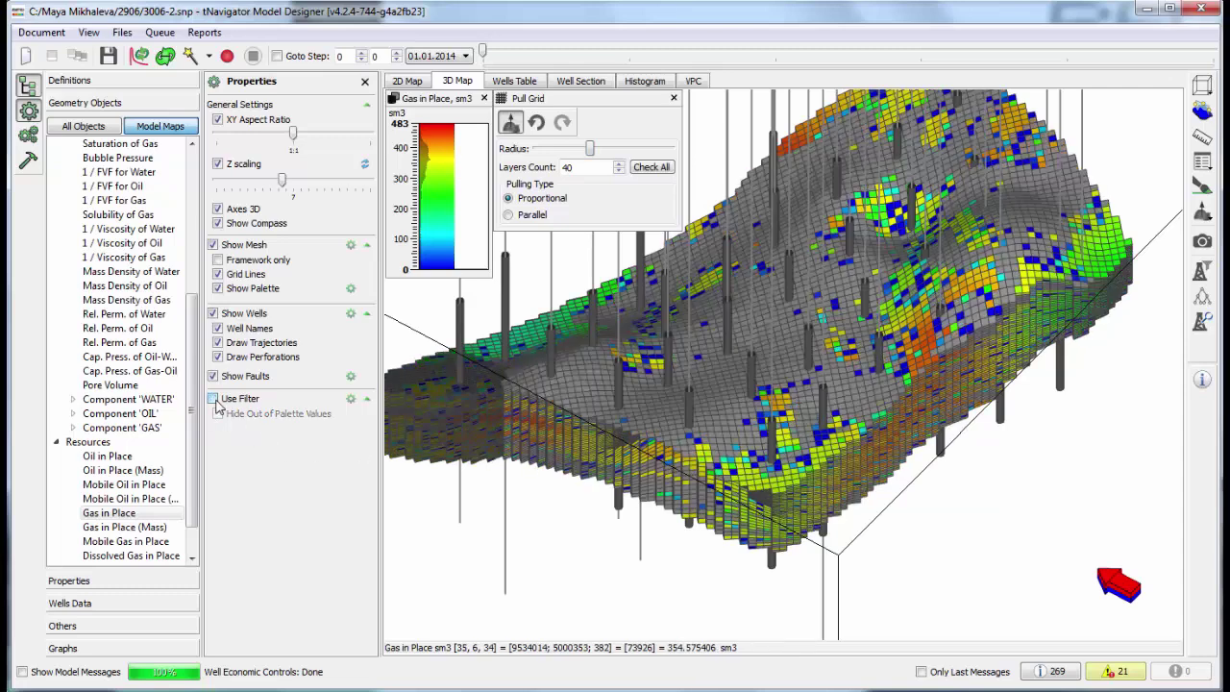
left_click_drag(521, 382, 536, 333)
mouse_move(644, 384)
left_mouse_down()
mouse_move(706, 415)
mouse_move(779, 359)
mouse_move(790, 318)
left_mouse_up()
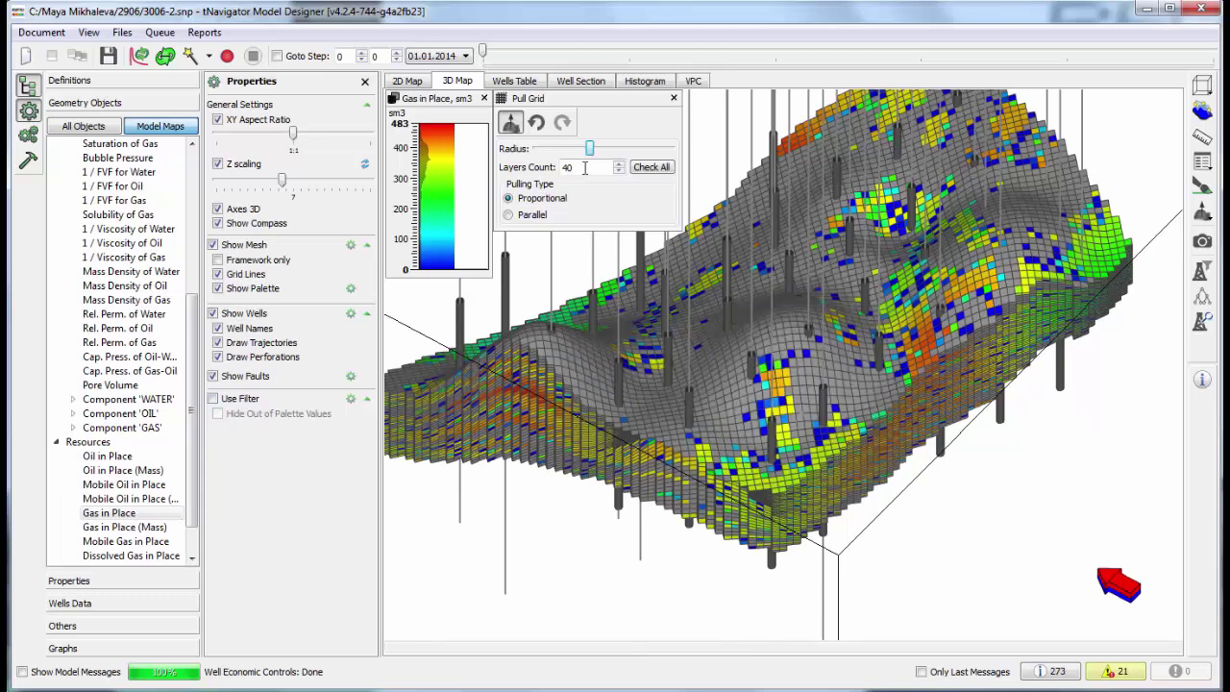
Undo all three grid pulls to restore the original grid.
left_click(537, 123)
left_click(537, 123)
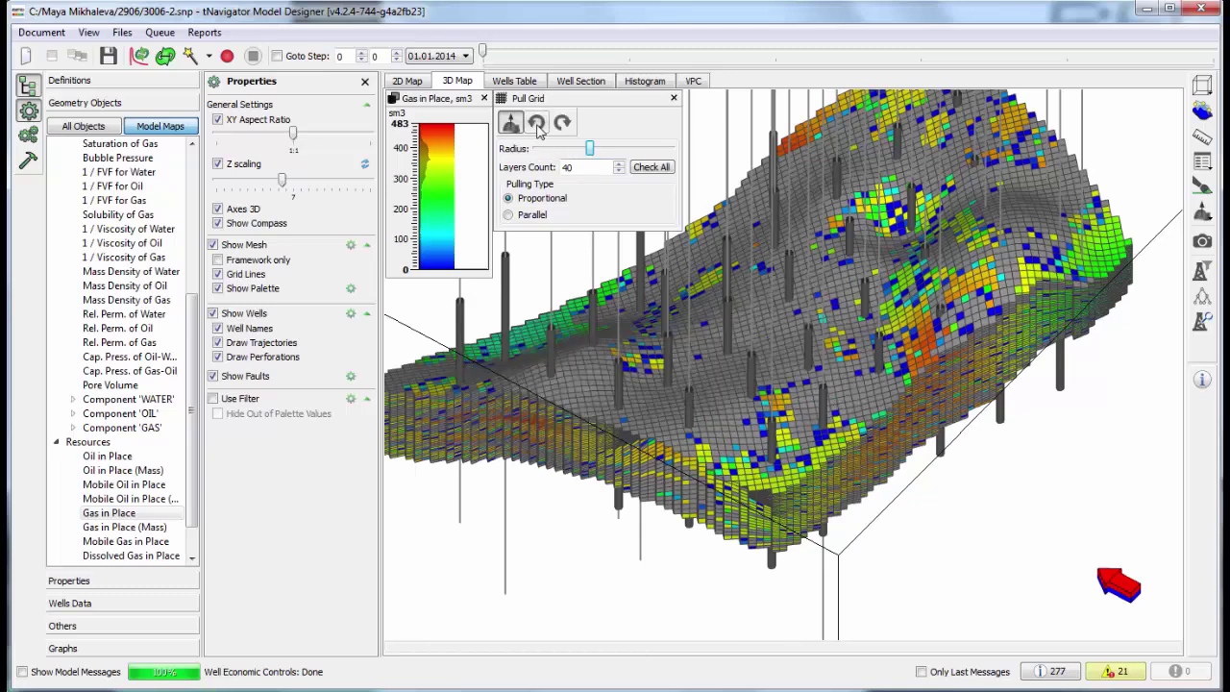
left_click(537, 123)
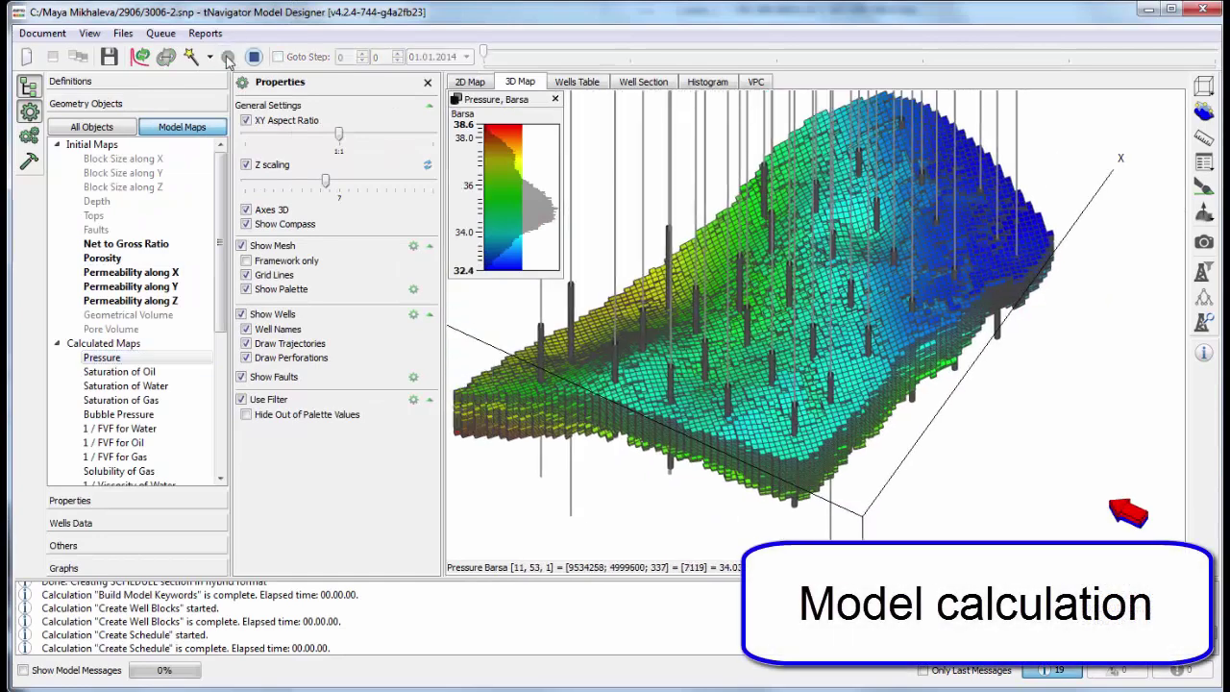
Run the model calculation and draw the Oil Total curve in dark green.
left_click(227, 59)
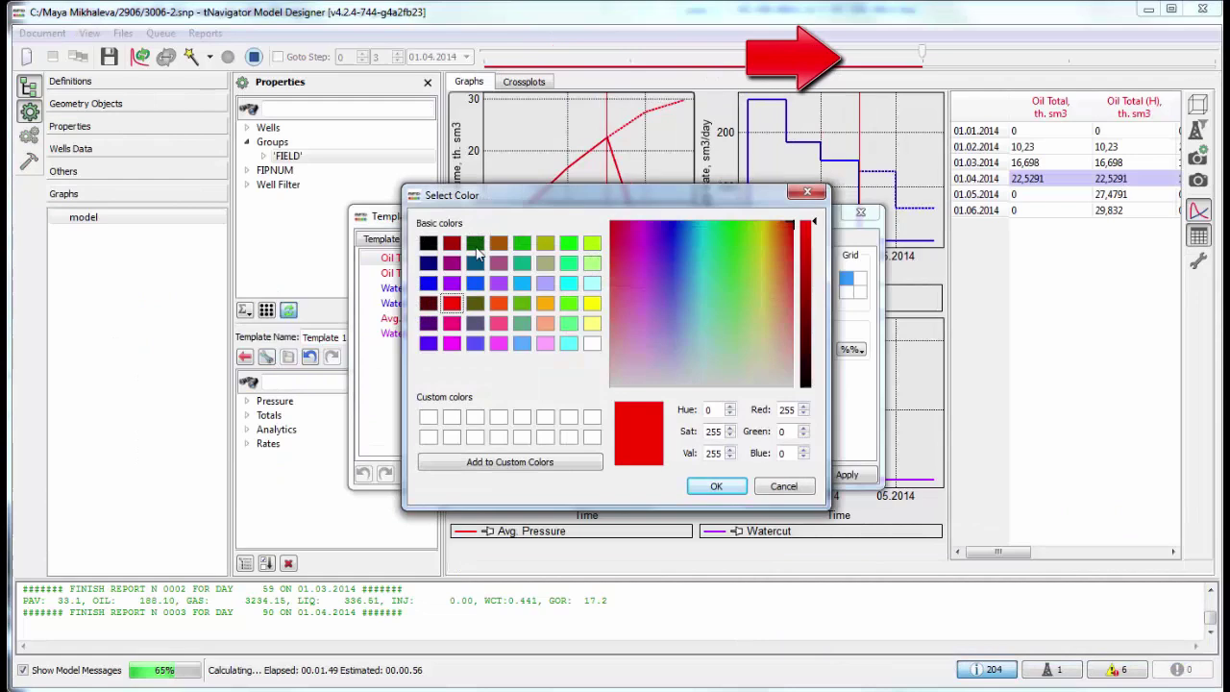
left_click(475, 246)
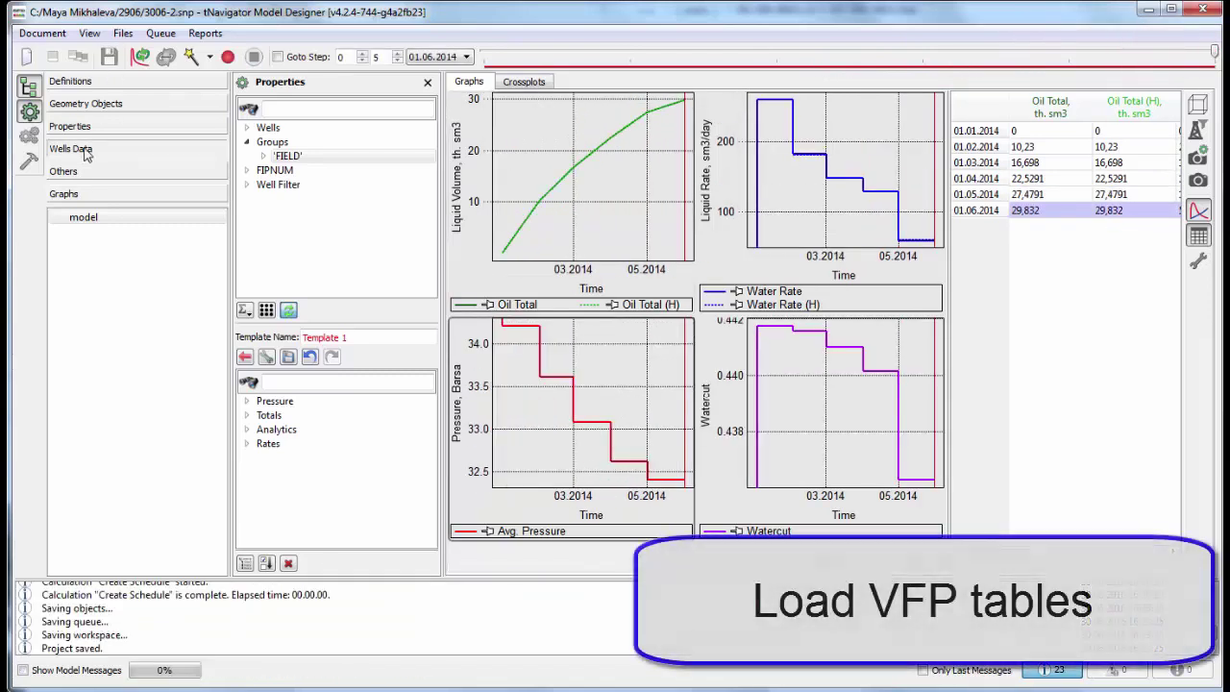
left_click(77, 149)
Import the VERTWELLS.VFP production lifting tables.
left_click(135, 242)
left_click(28, 161)
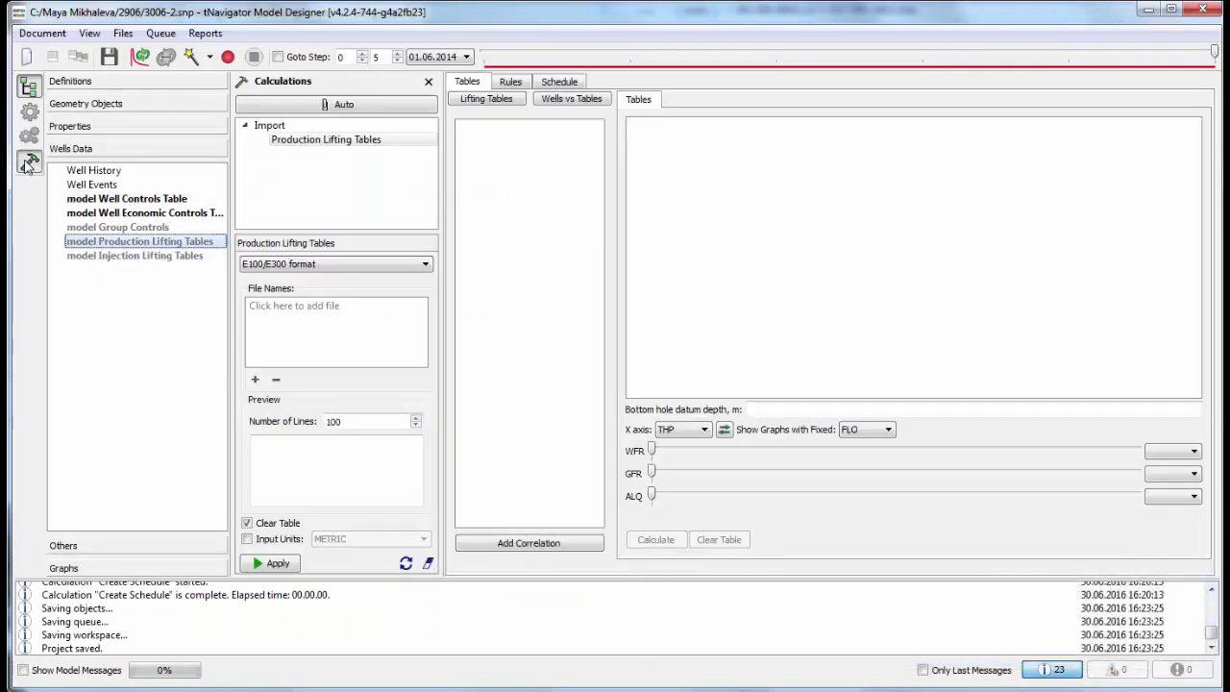
left_click(324, 304)
left_click(720, 660)
left_click(273, 563)
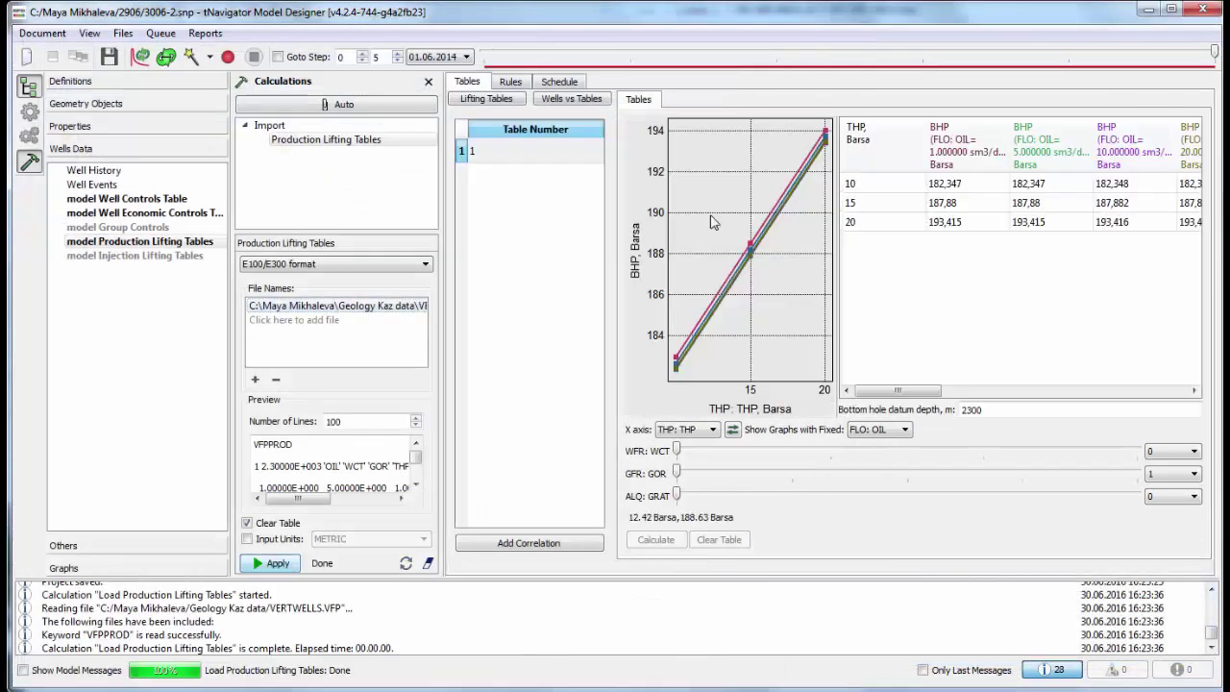
View BHP curves at water fraction 0.7 and gas ratio 250, and review the Wells vs Tables list.
left_click_drag(678, 450, 1074, 461)
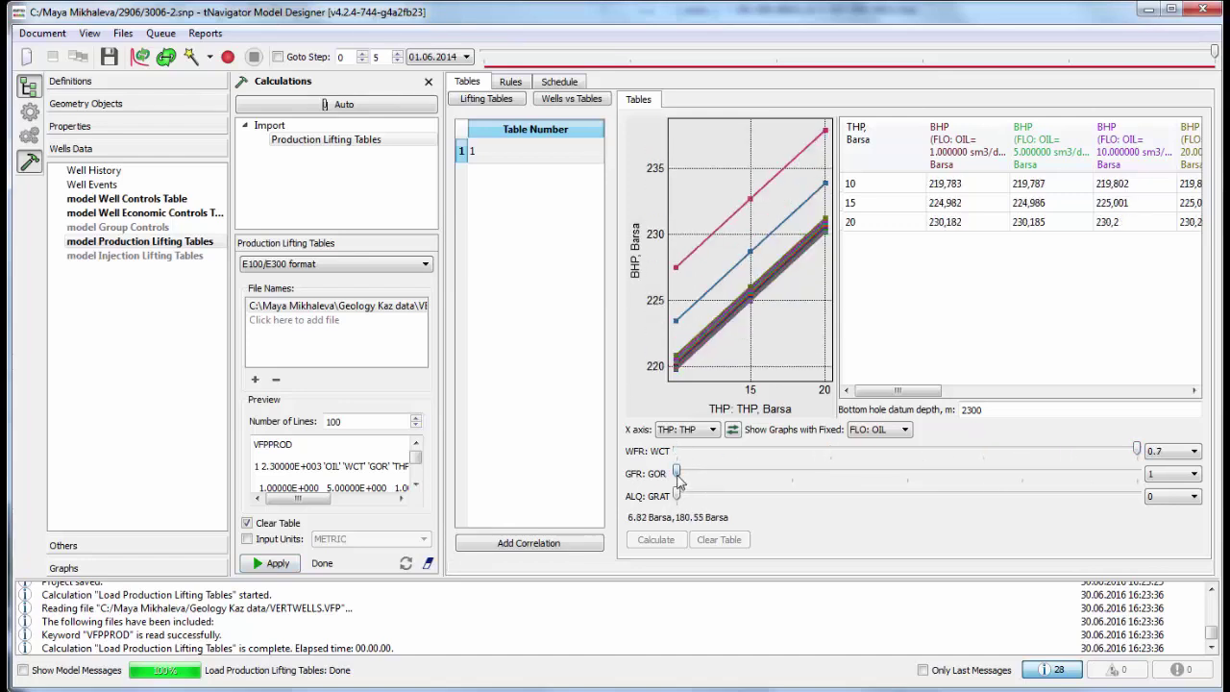
left_click_drag(676, 473, 1020, 473)
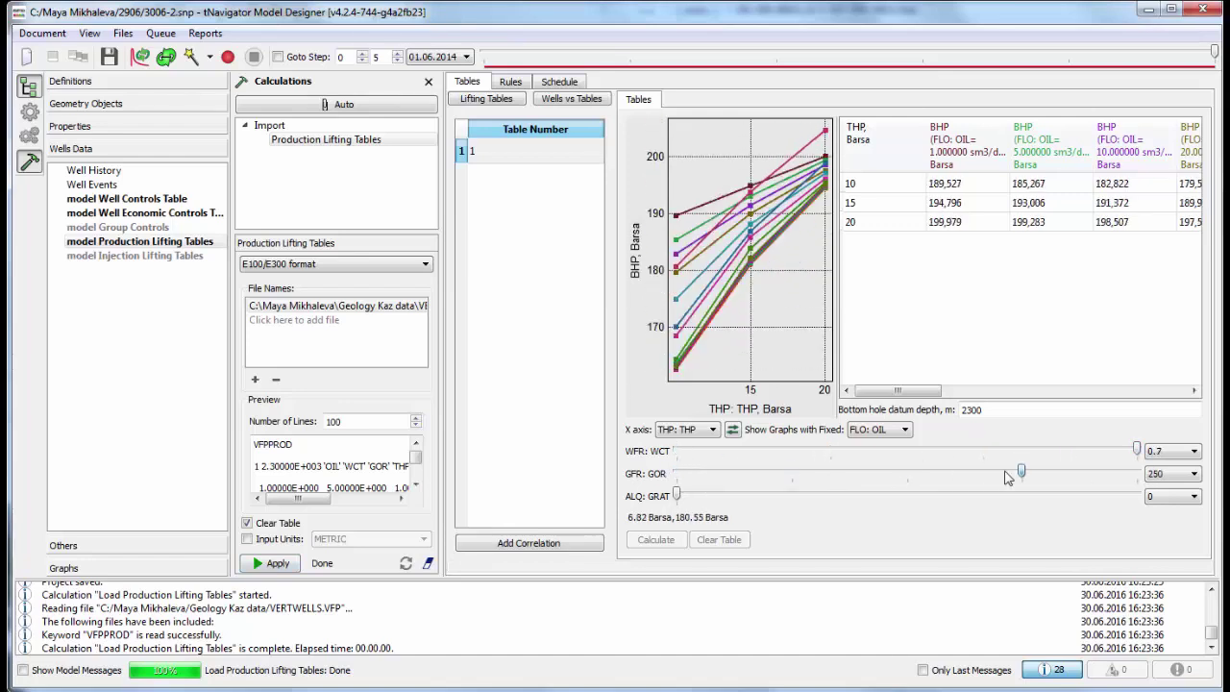
left_click(577, 99)
left_click(570, 152)
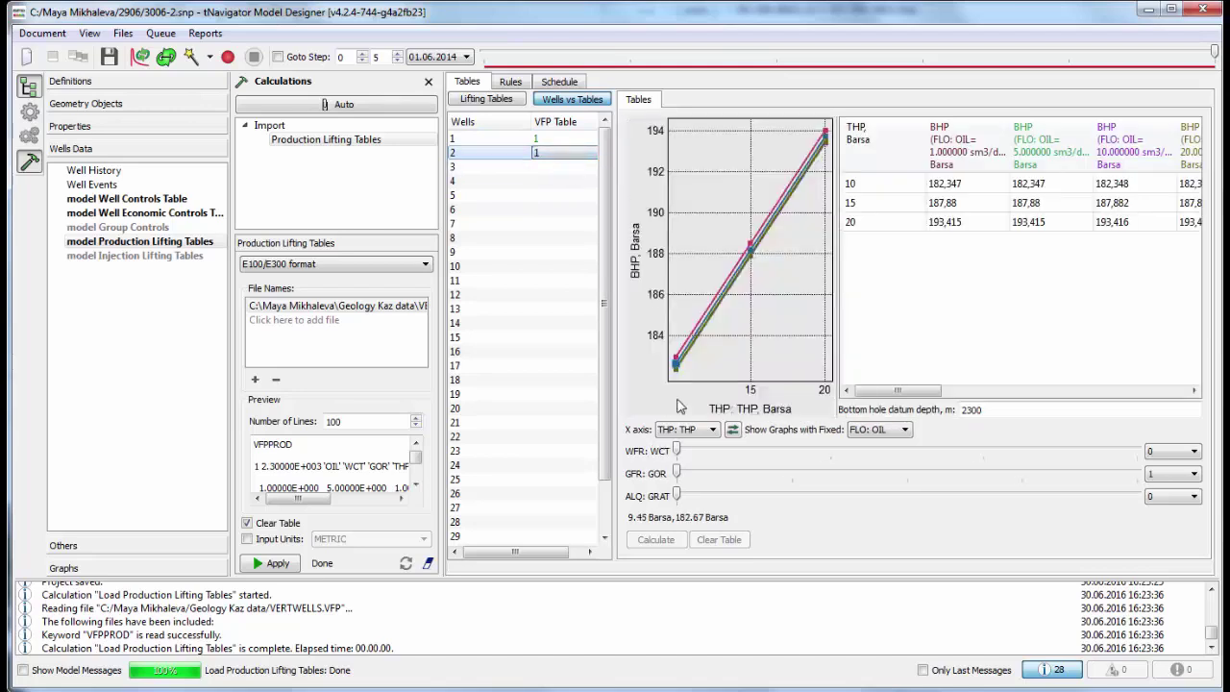
left_click_drag(677, 473, 1020, 473)
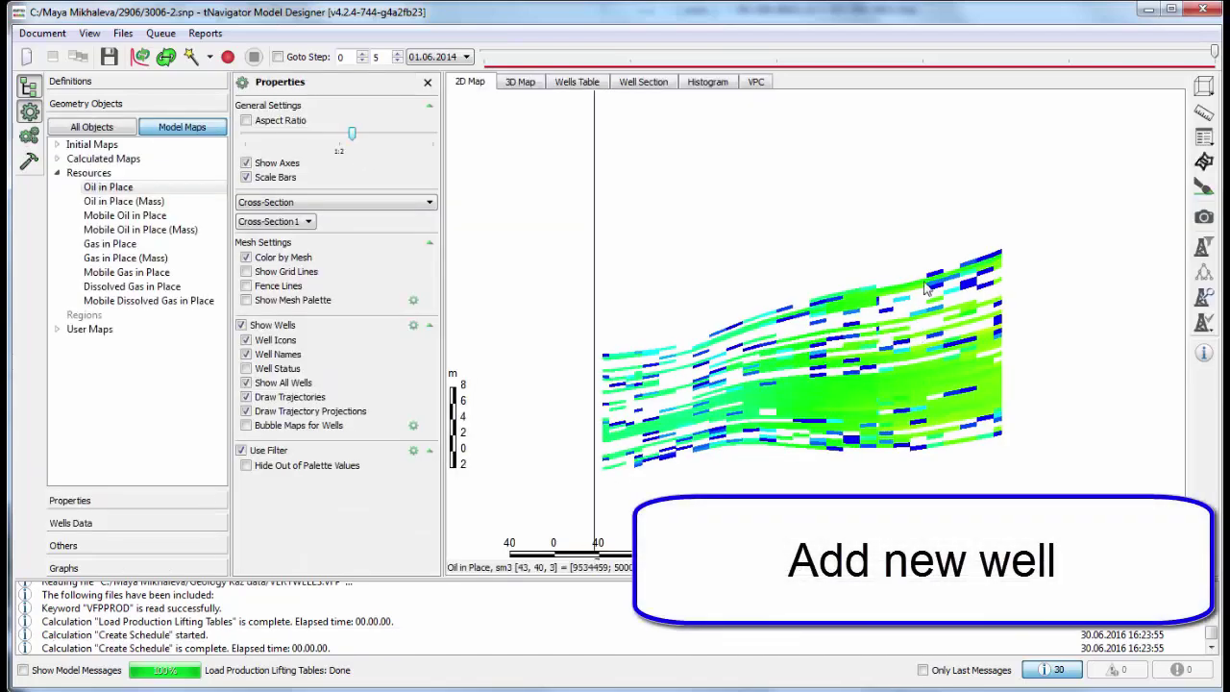
Add new well WU5_1 and draw its horizontal trajectory with seven points on the section.
right_click(923, 286)
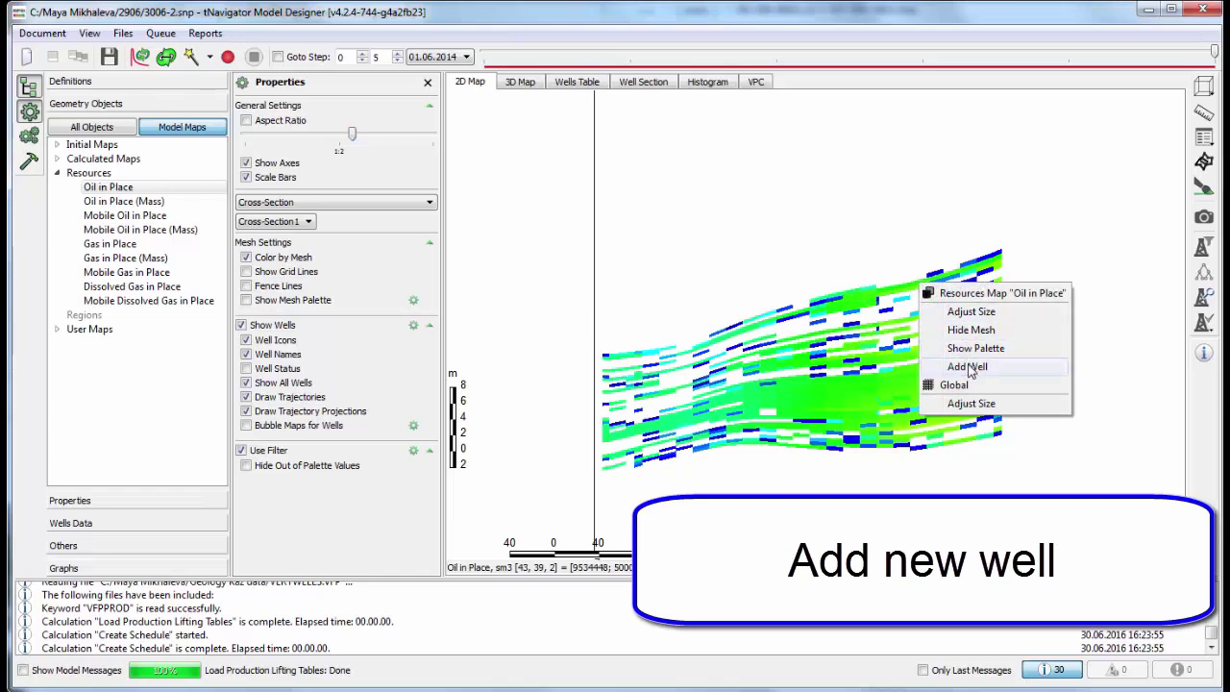
left_click(969, 370)
left_click_drag(701, 91, 399, 200)
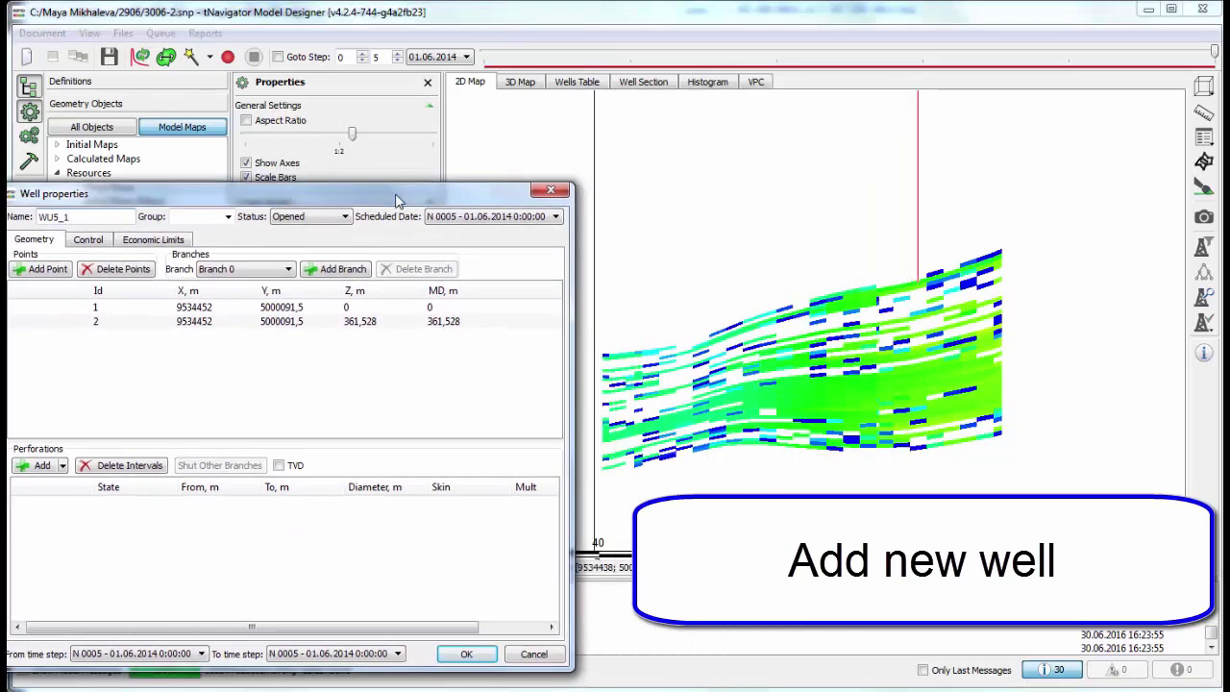
left_click(902, 364)
left_click(865, 380)
left_click(815, 402)
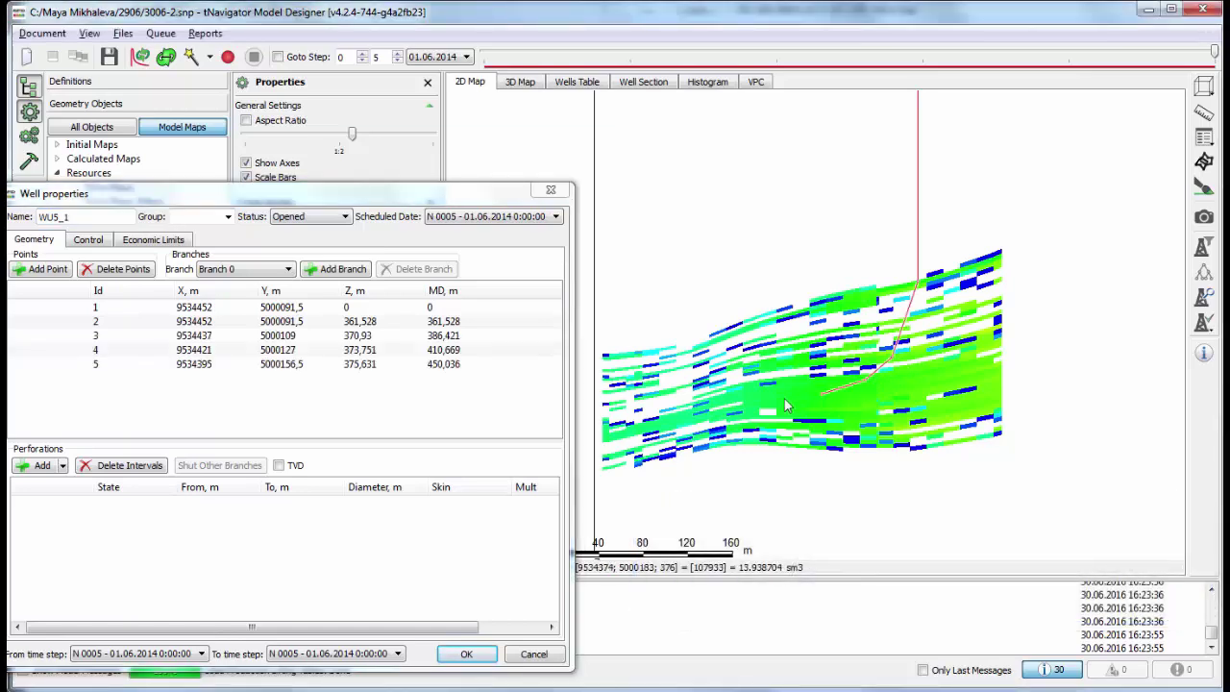
left_click(771, 407)
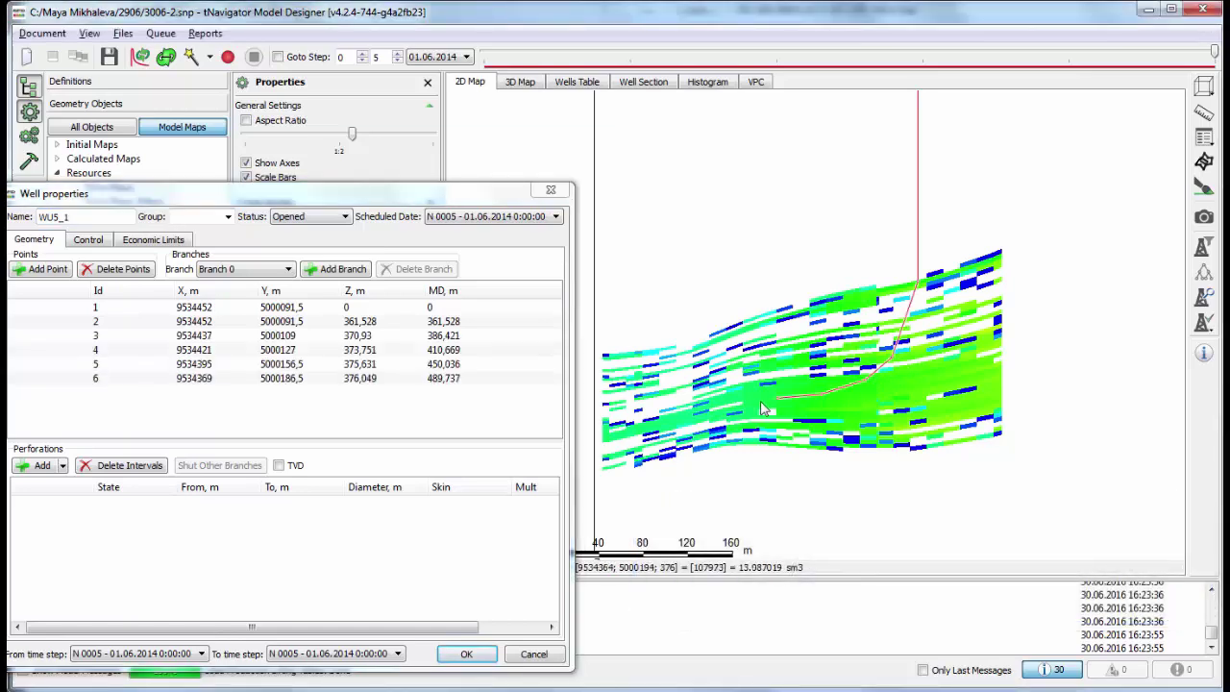
left_click(699, 415)
left_click(660, 430)
left_click(631, 437)
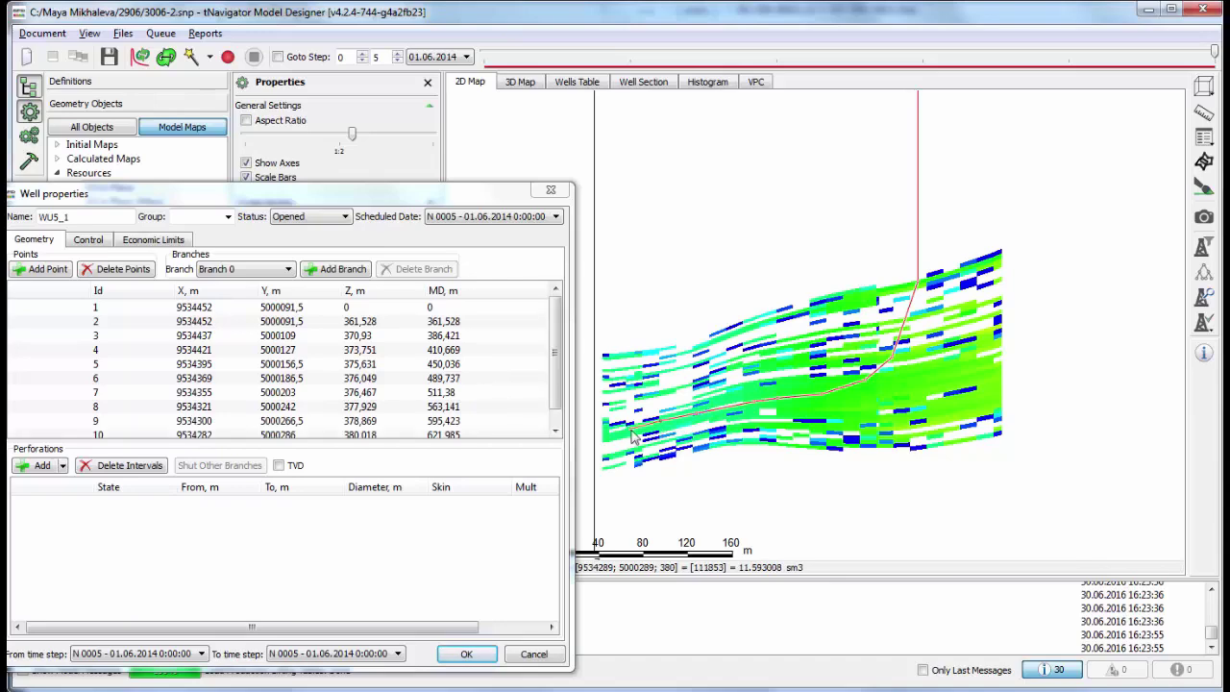
Perforate WU5_1 over its full 0–621.985 m length, create it, and view it in 3D.
left_click(43, 465)
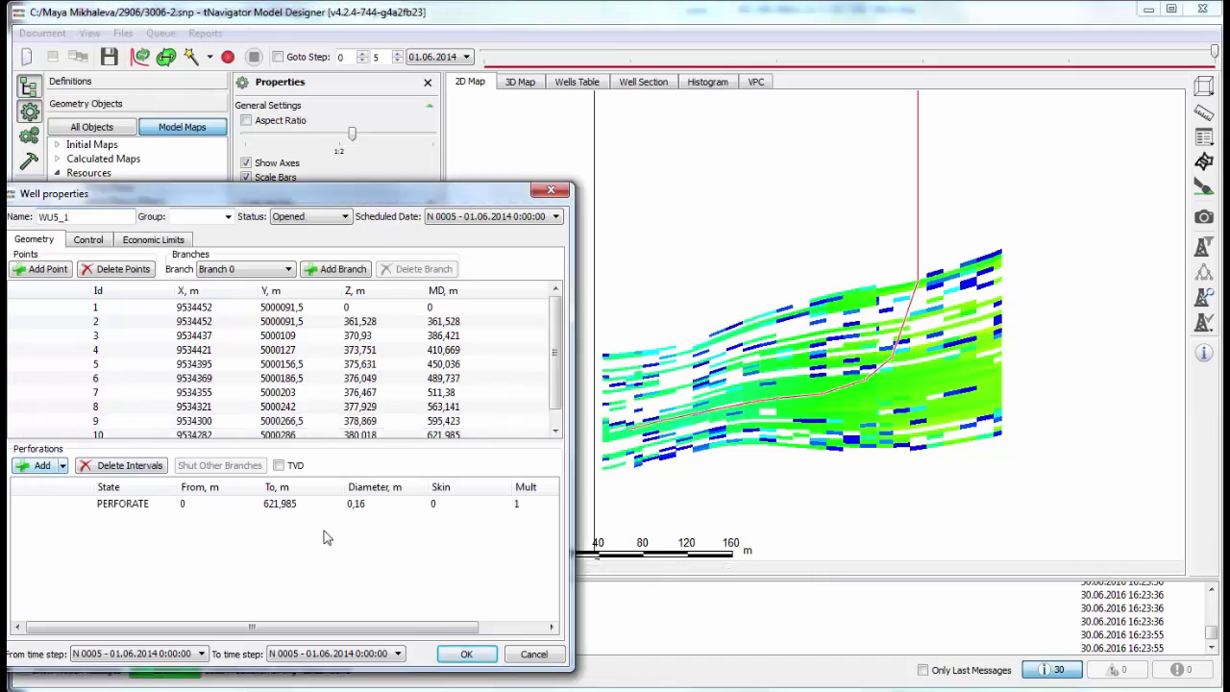
left_click(467, 655)
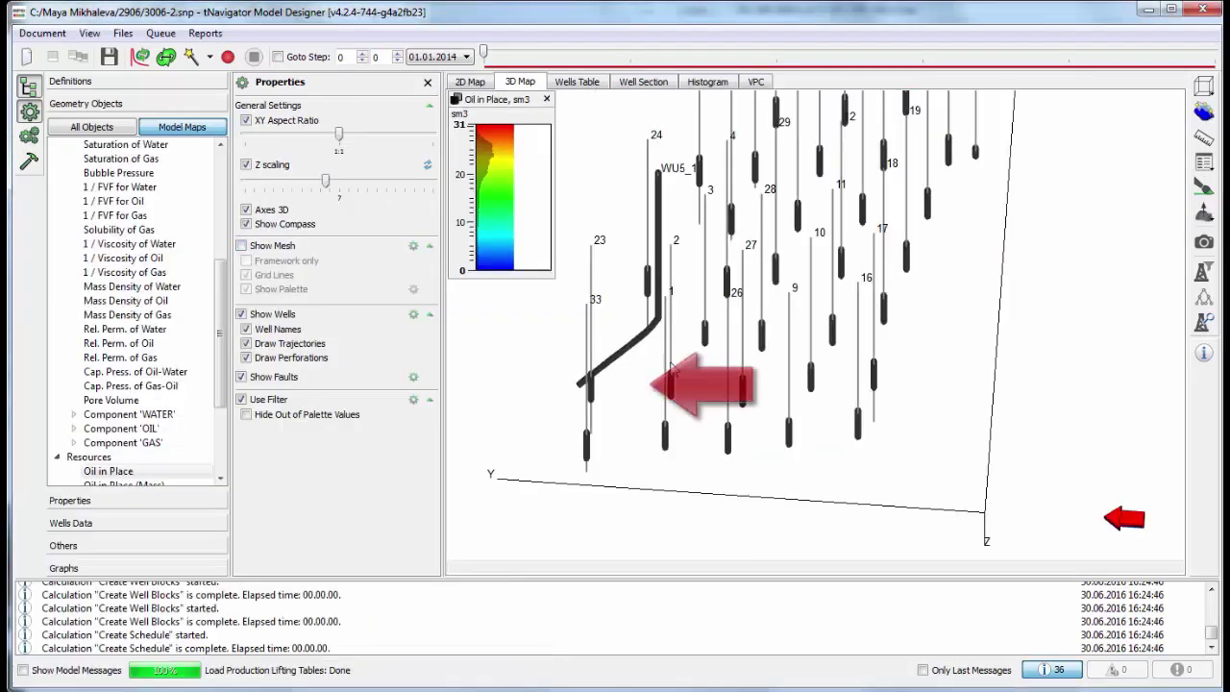
mouse_move(754, 380)
left_mouse_down()
mouse_move(782, 374)
mouse_move(768, 383)
left_mouse_up()
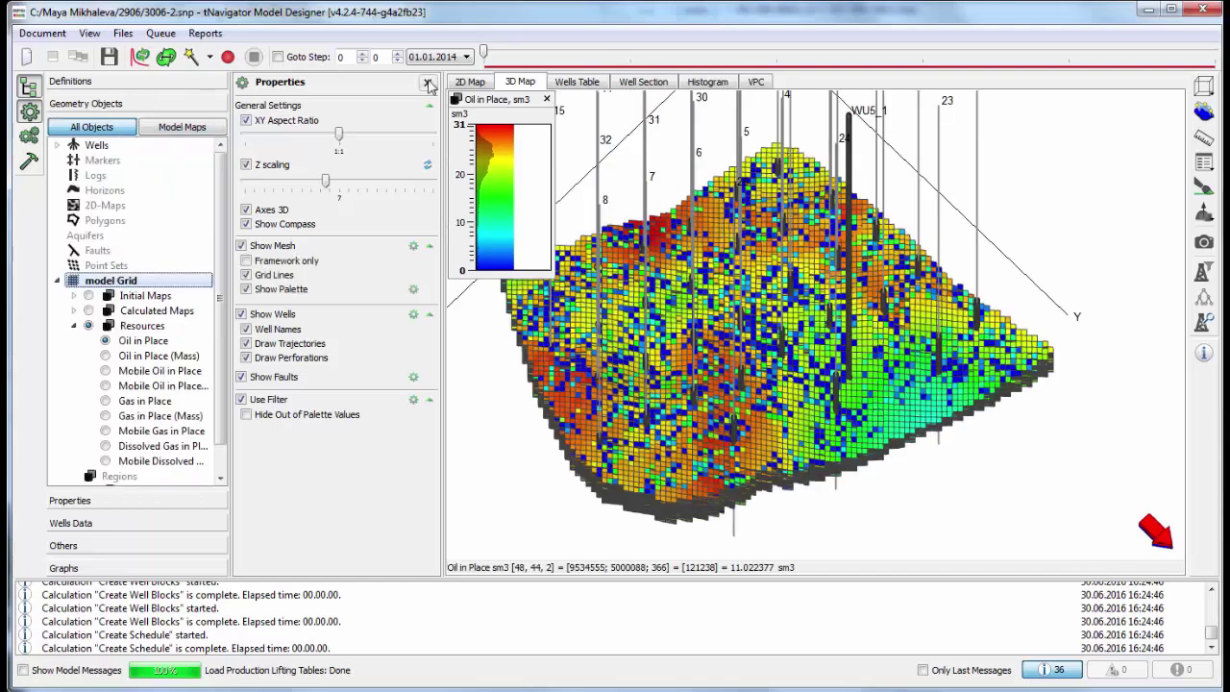
Create 3×3×3 local grid refinements around all wells, producing 63 LGRs.
left_click(29, 110)
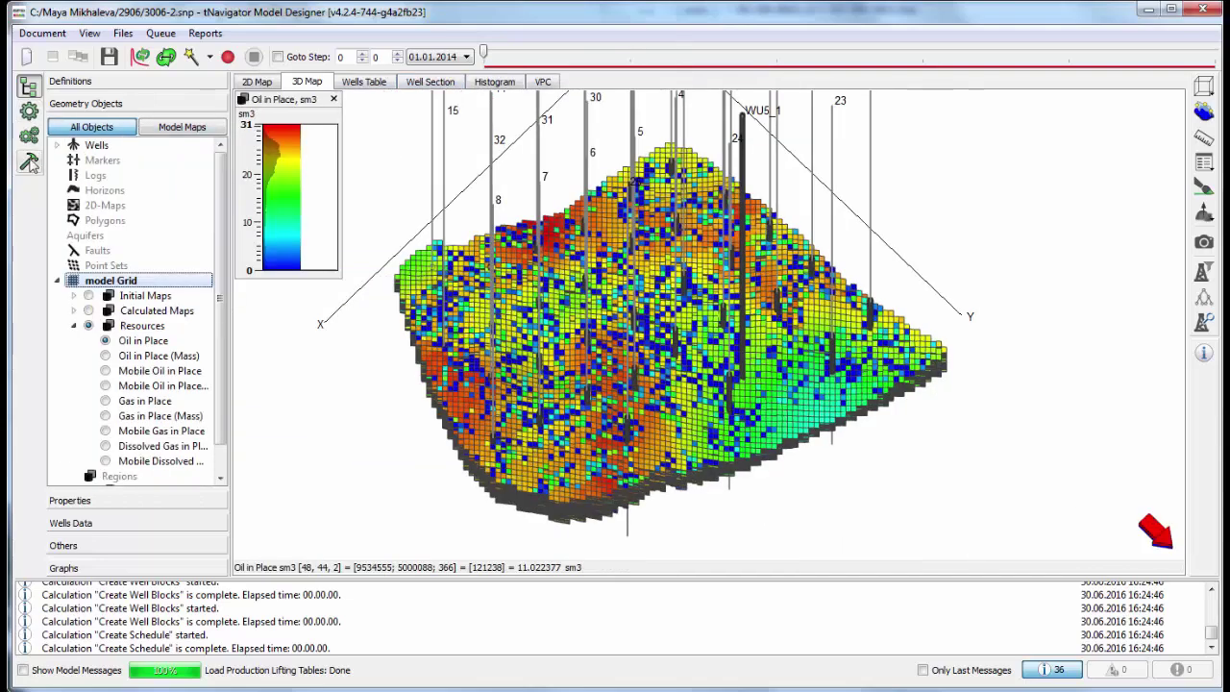
left_click(30, 160)
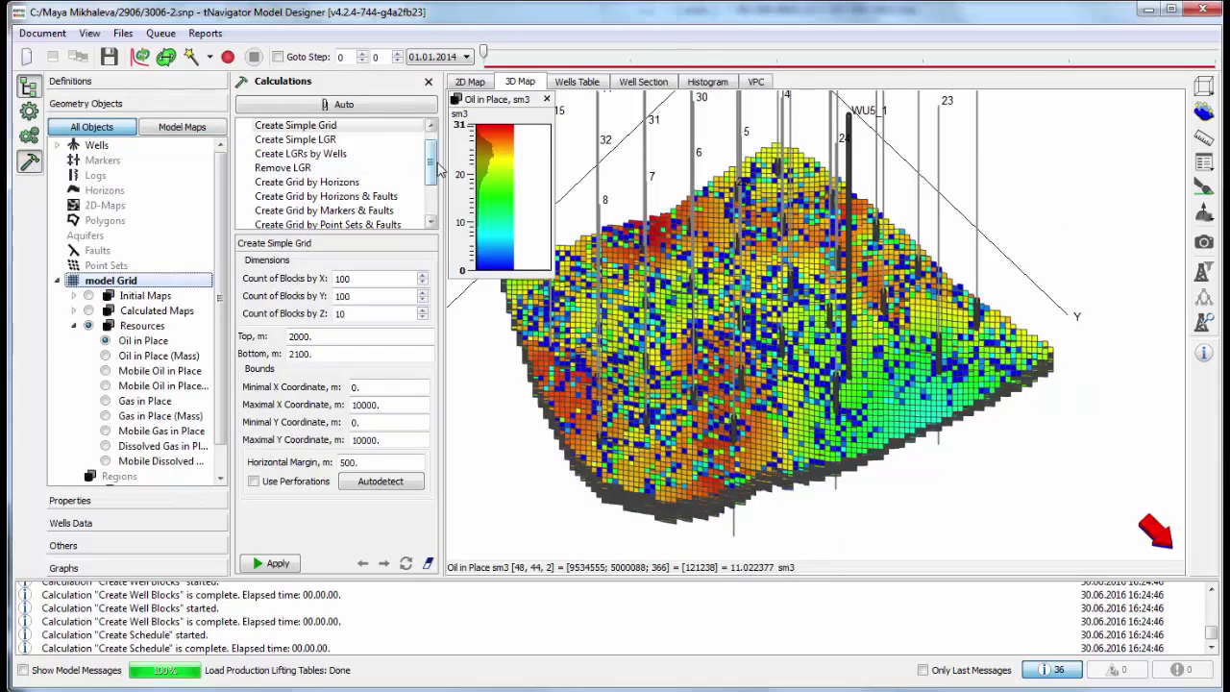
scroll(437, 168, "up", 1)
left_click(300, 167)
left_click(371, 296)
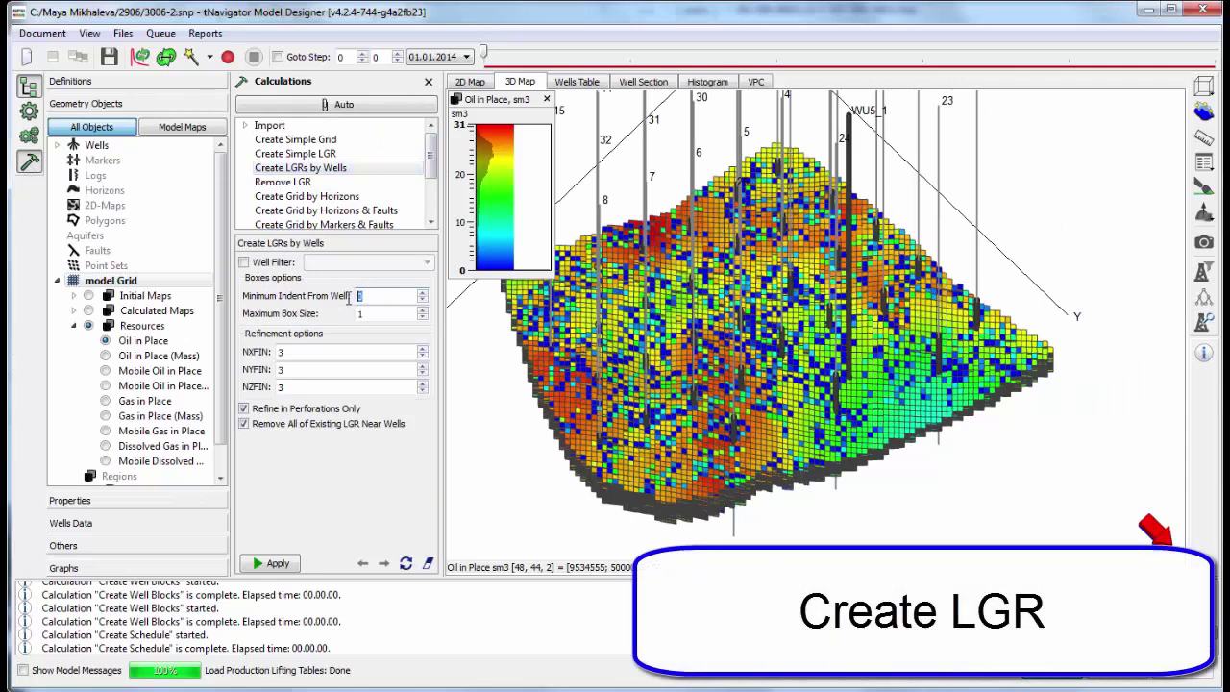
left_click(274, 564)
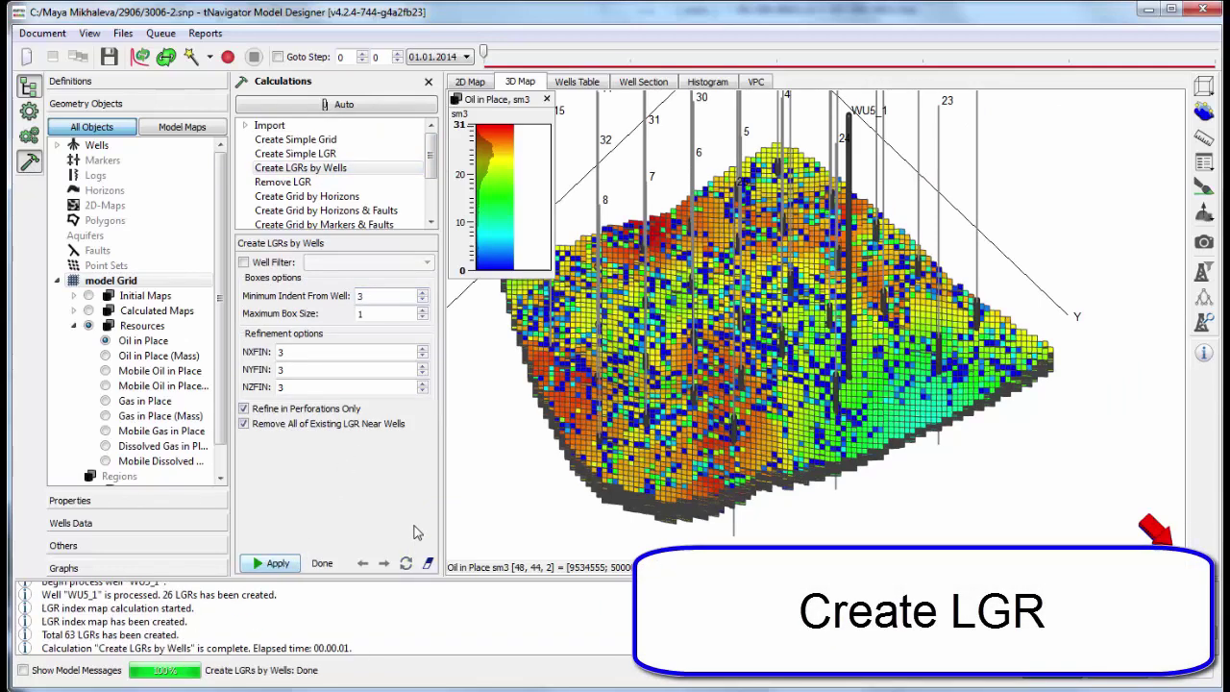
Display the lgr_index user map in 3D and rotate to inspect the refined boxes.
left_click_drag(558, 452, 840, 449)
scroll(221, 309, "down", 1)
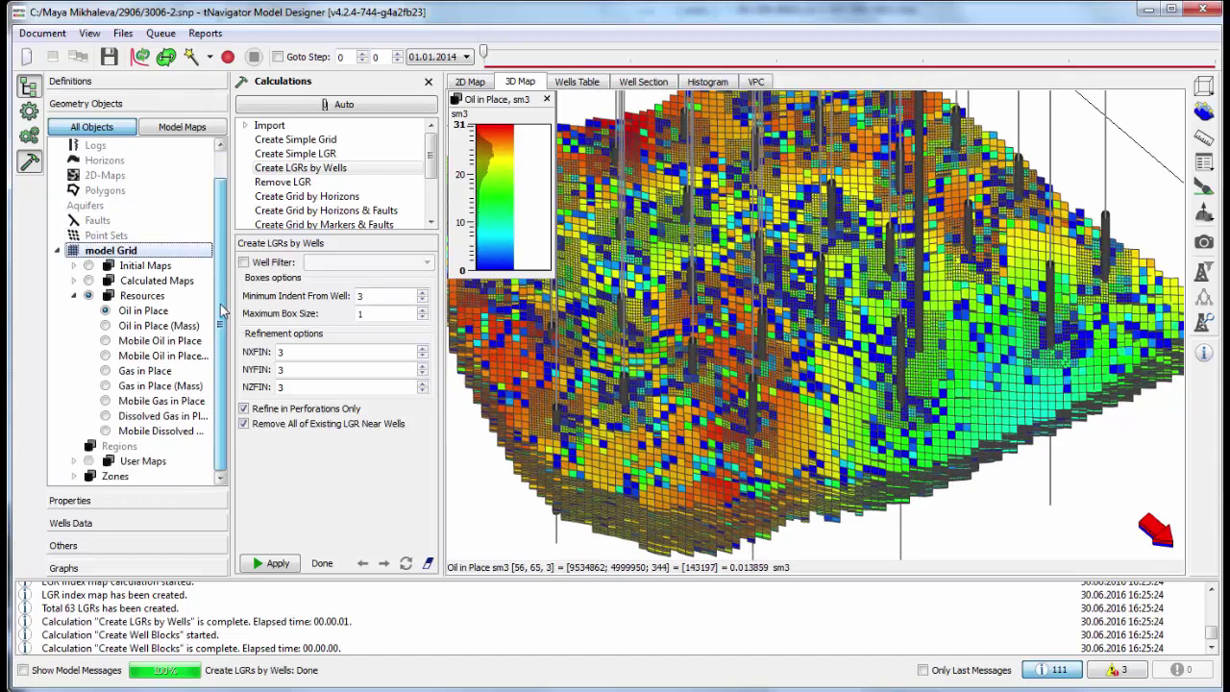
left_click(72, 462)
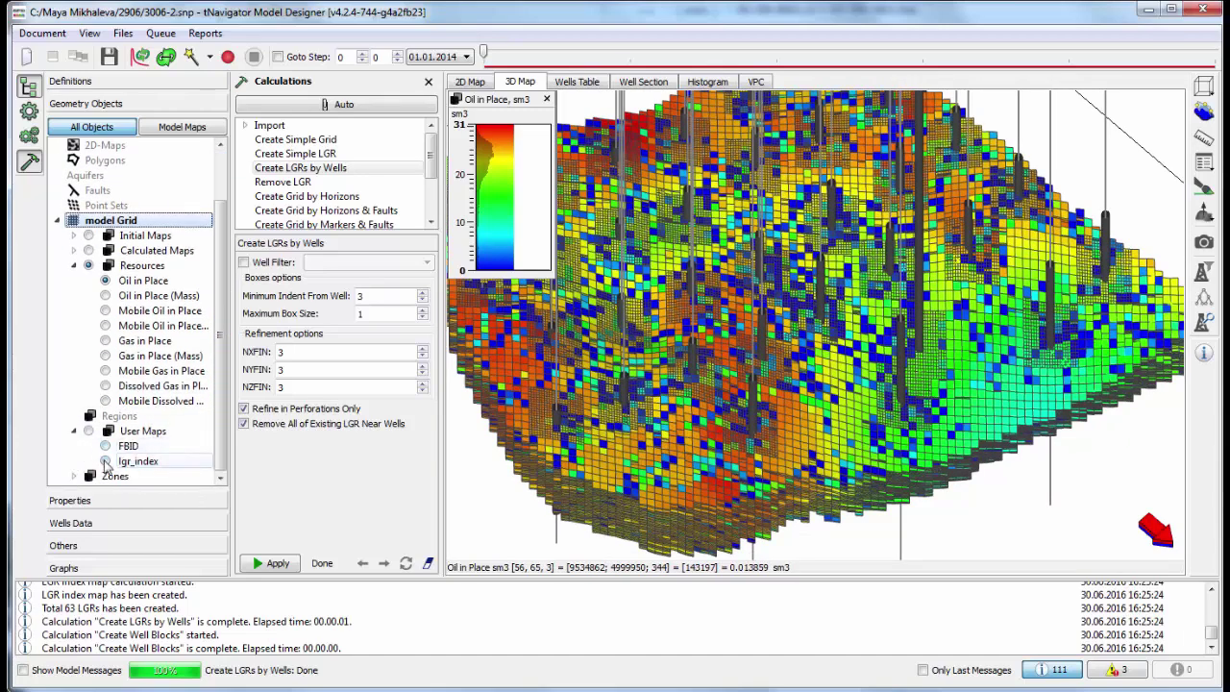
left_click(247, 415)
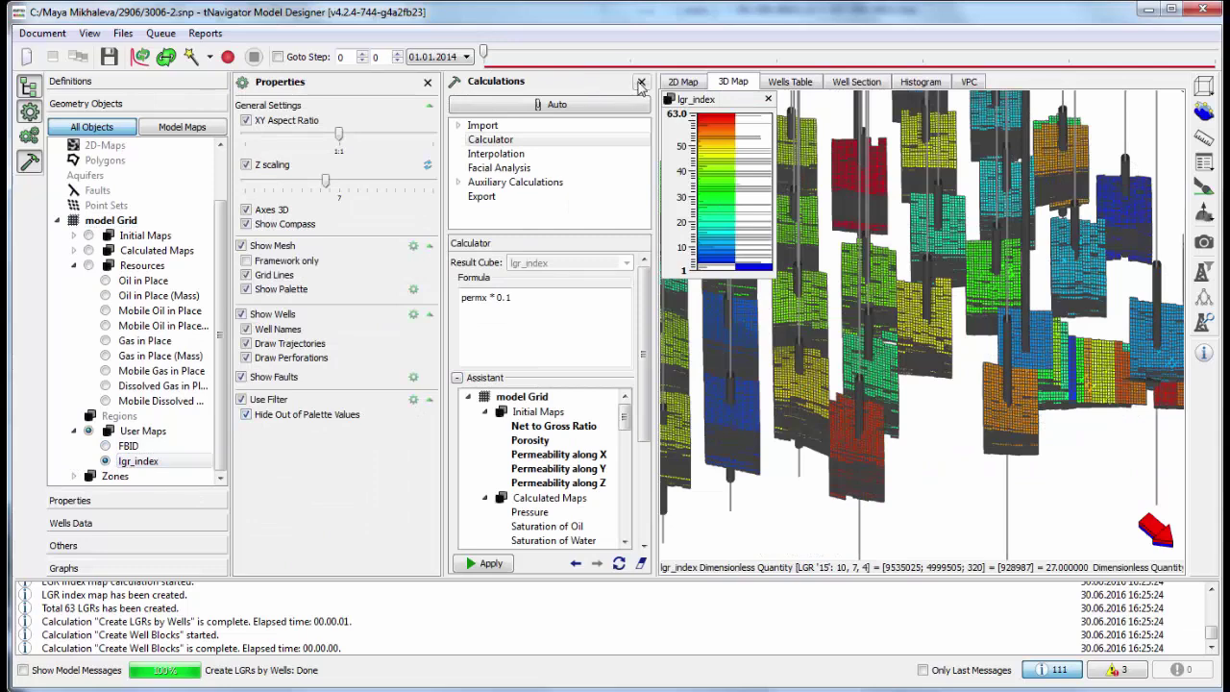
left_click(641, 83)
left_click_drag(864, 396, 808, 376)
left_click_drag(1026, 466, 832, 420)
Draw a closed polygon named c1 along the eastern edge past wells 25 and 15.
left_click(242, 399)
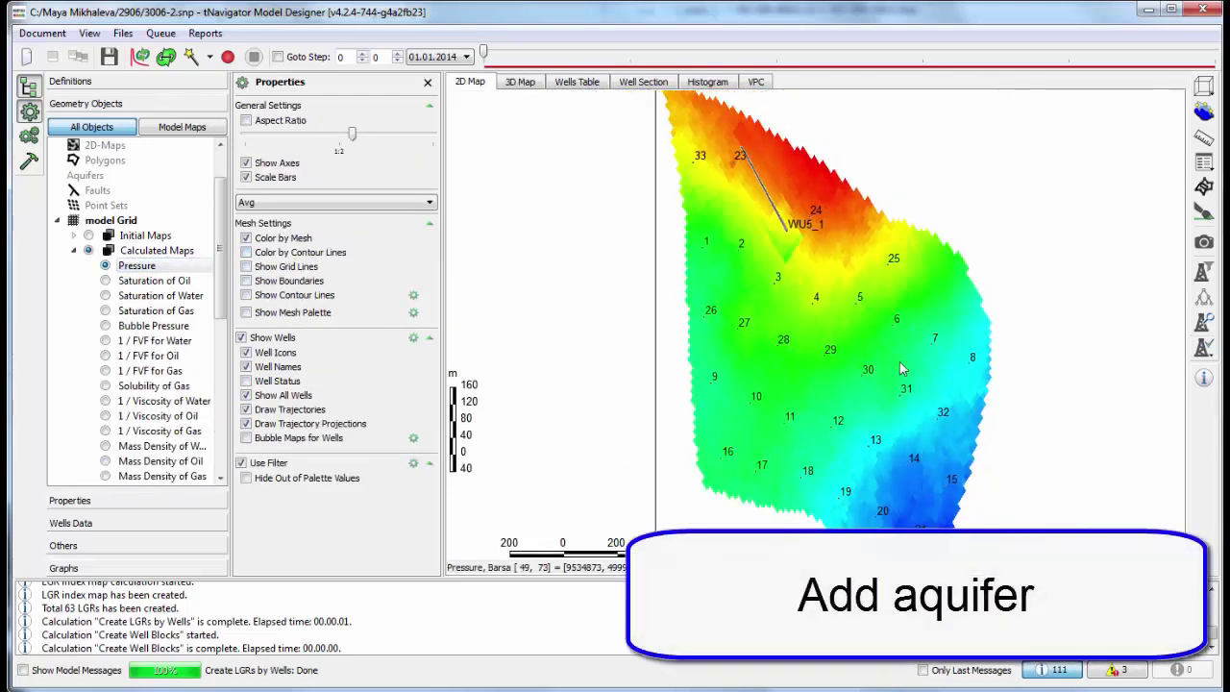
left_click(1203, 188)
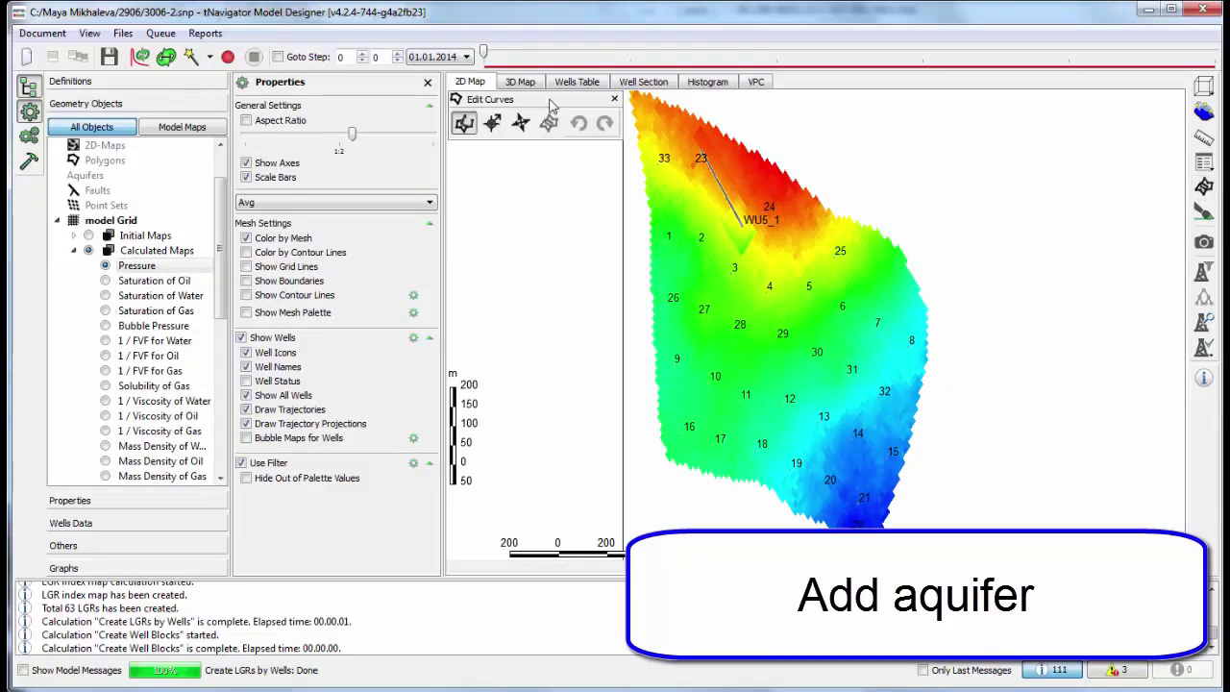
left_click_drag(565, 101, 1062, 140)
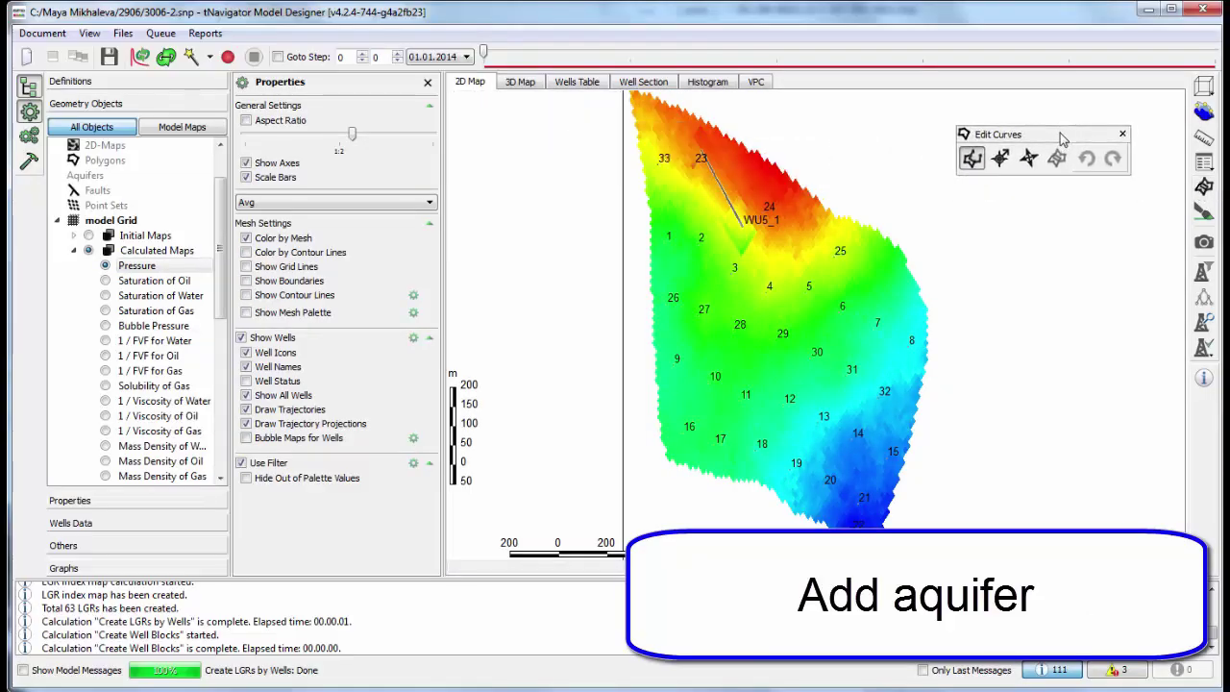
left_click(788, 138)
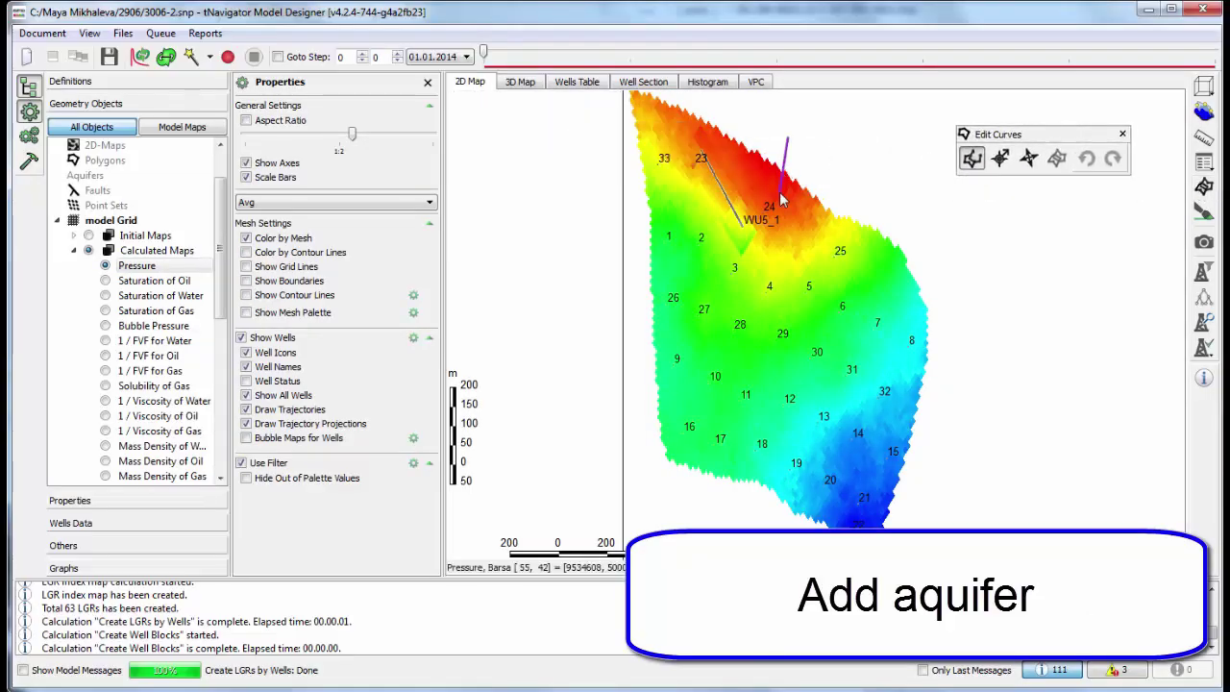
left_click(865, 251)
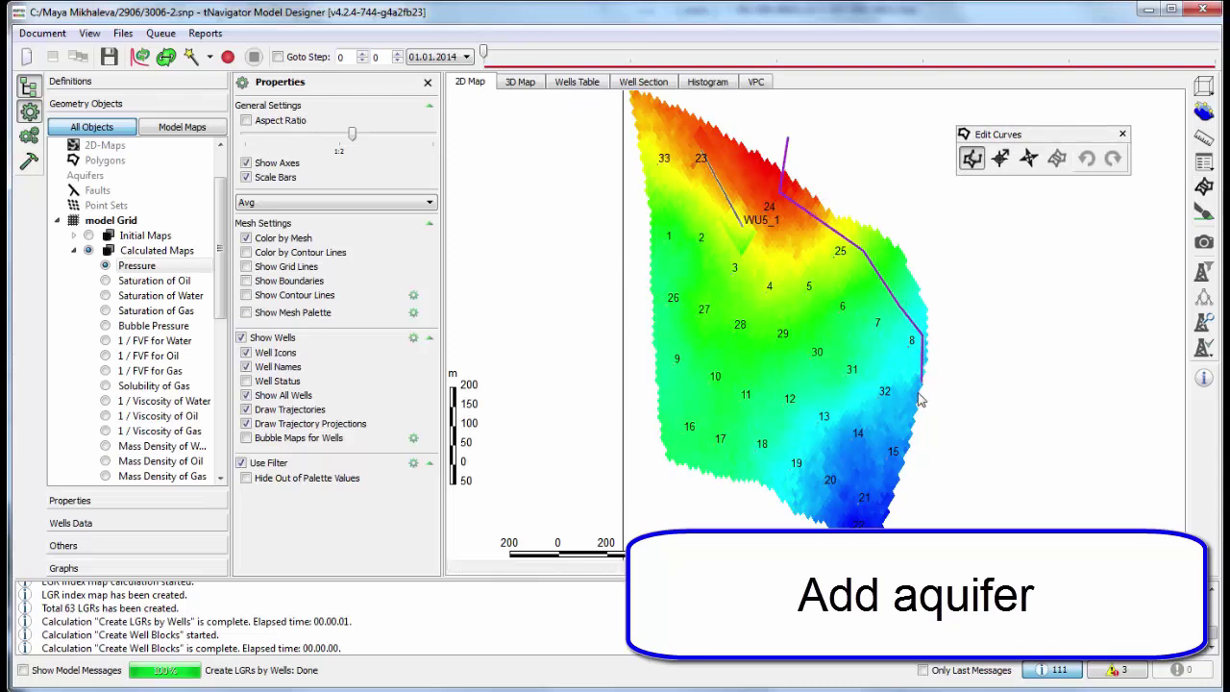
left_click(899, 434)
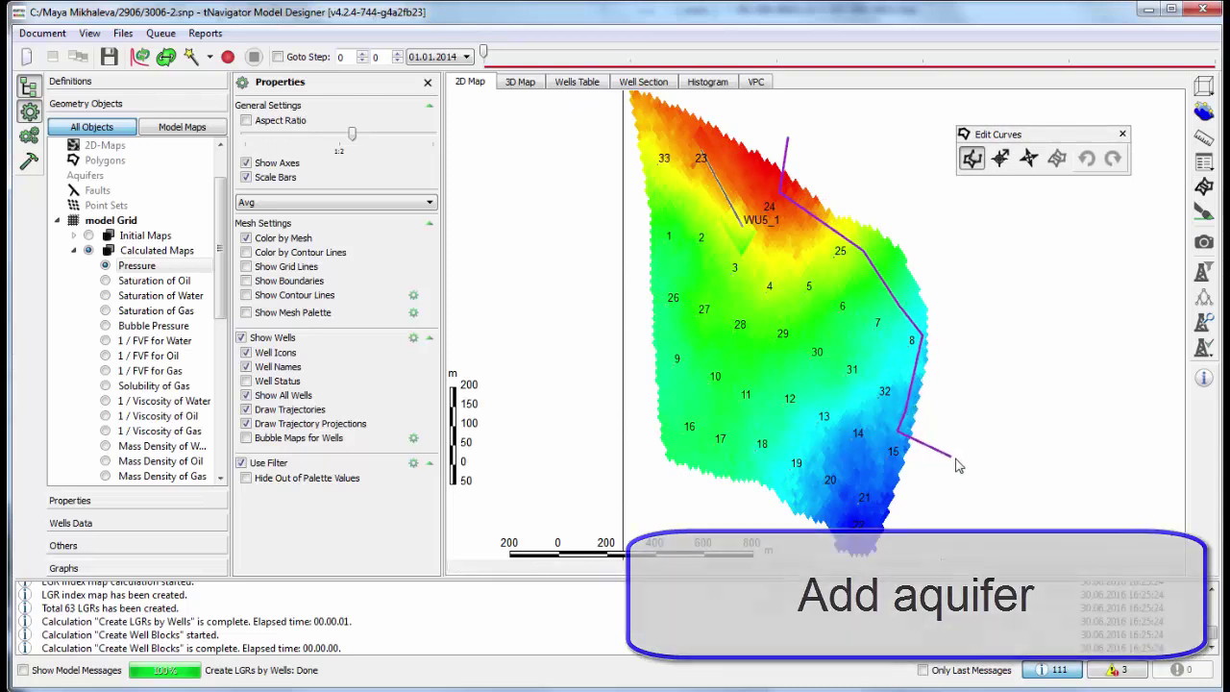
left_click(956, 457)
left_click(987, 308)
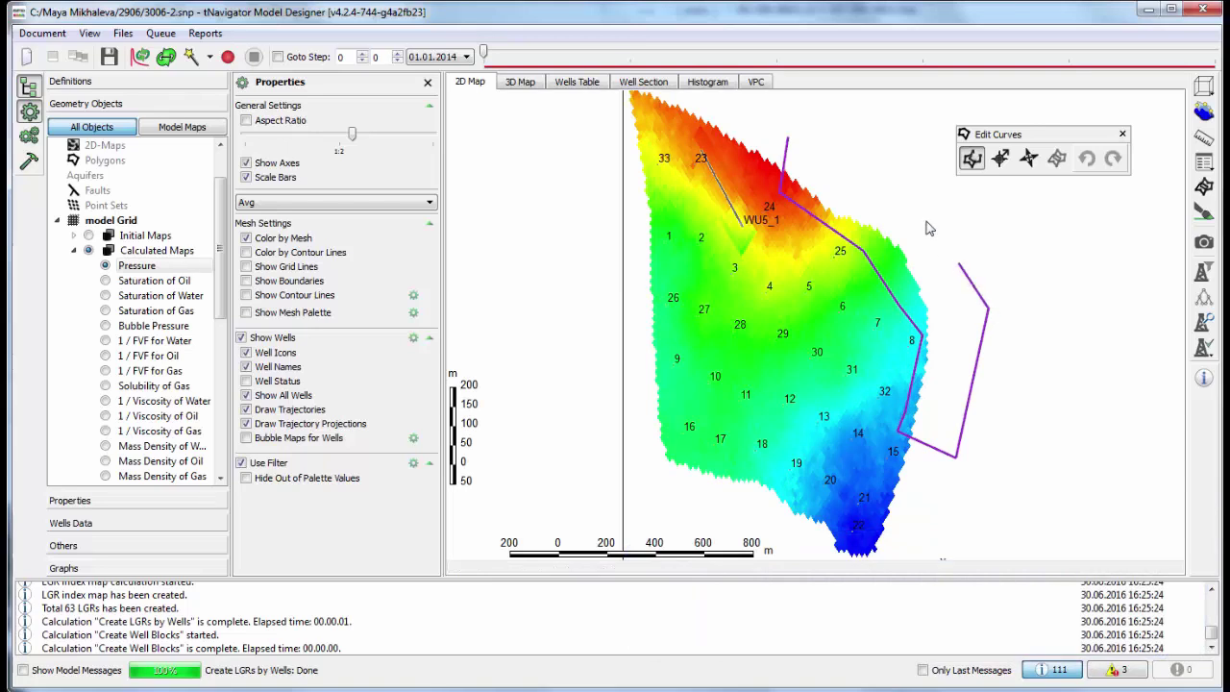
left_click(793, 149)
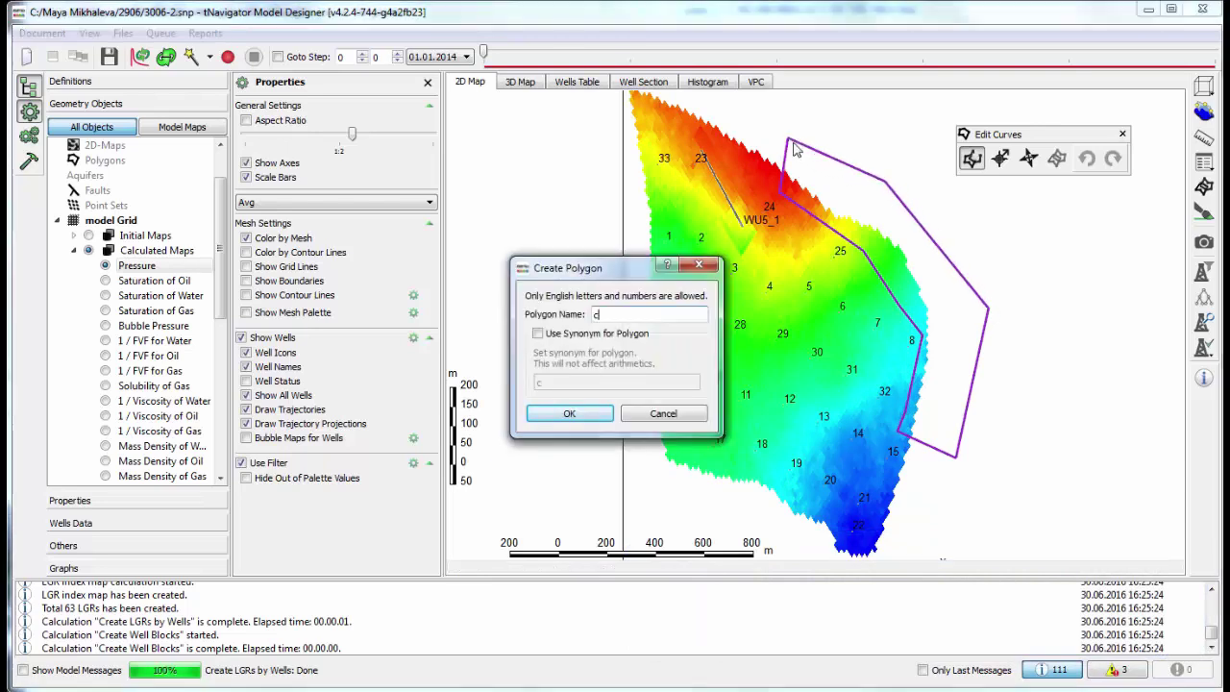
left_click(570, 413)
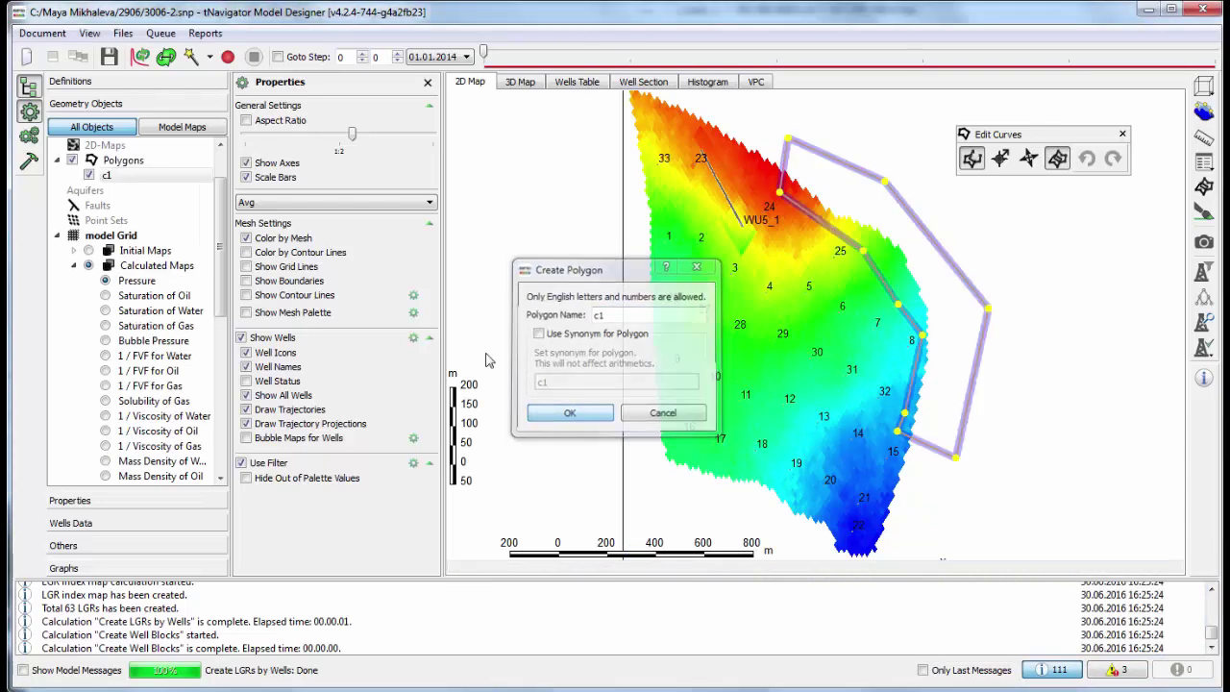
Add a new aquifer object named Aquifer1 and close the Properties panel.
right_click(102, 192)
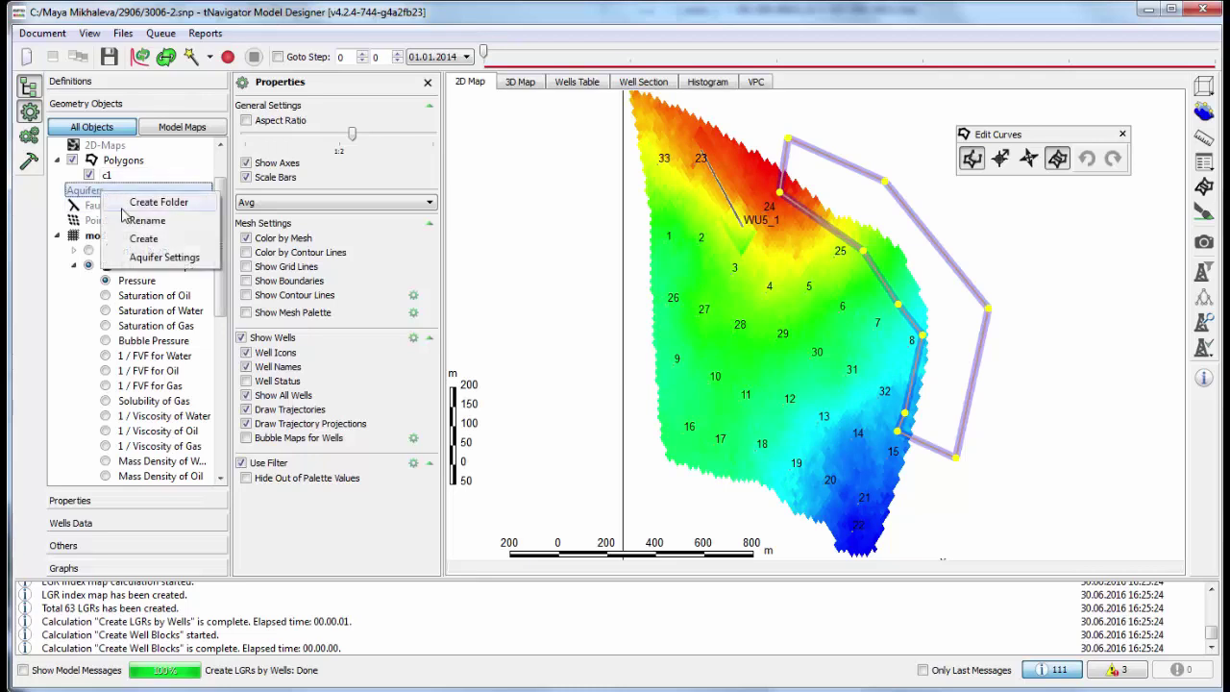
left_click(134, 239)
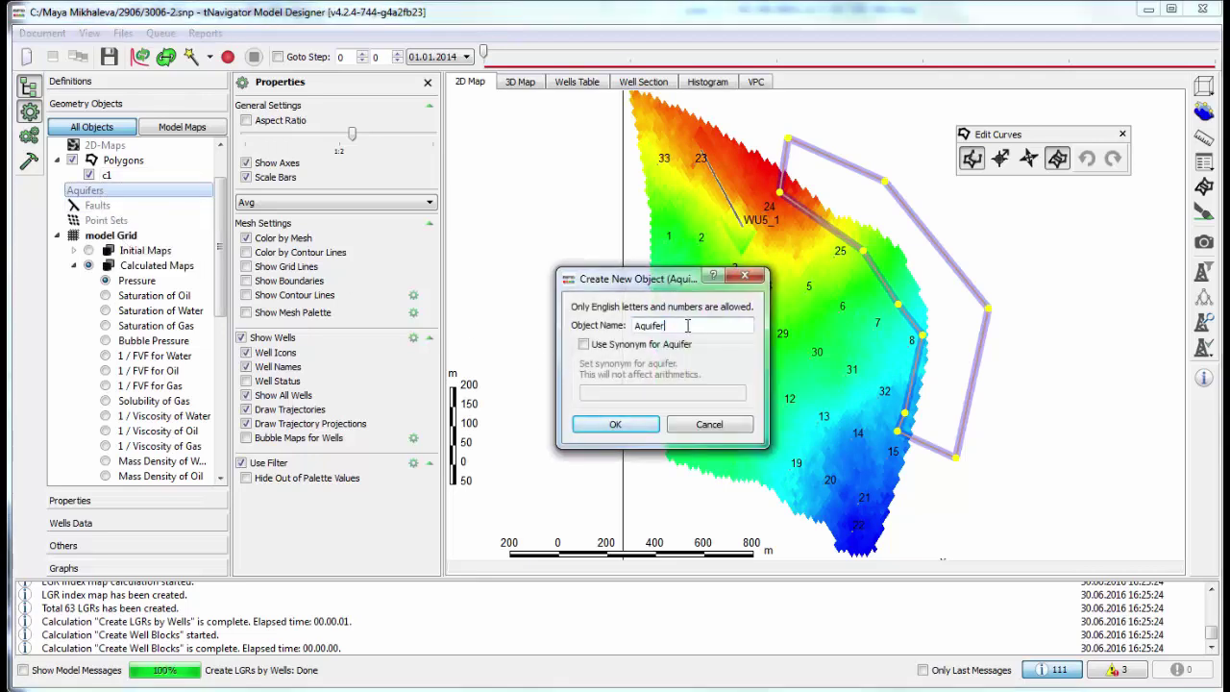
left_click(615, 425)
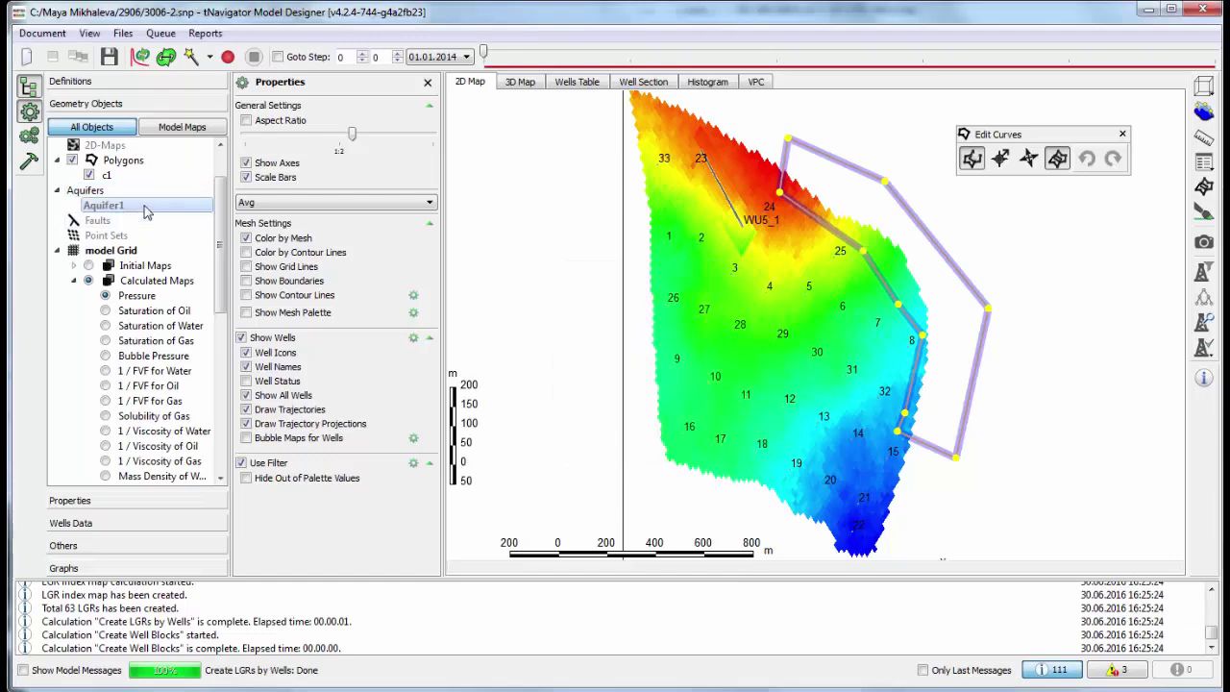
left_click(428, 84)
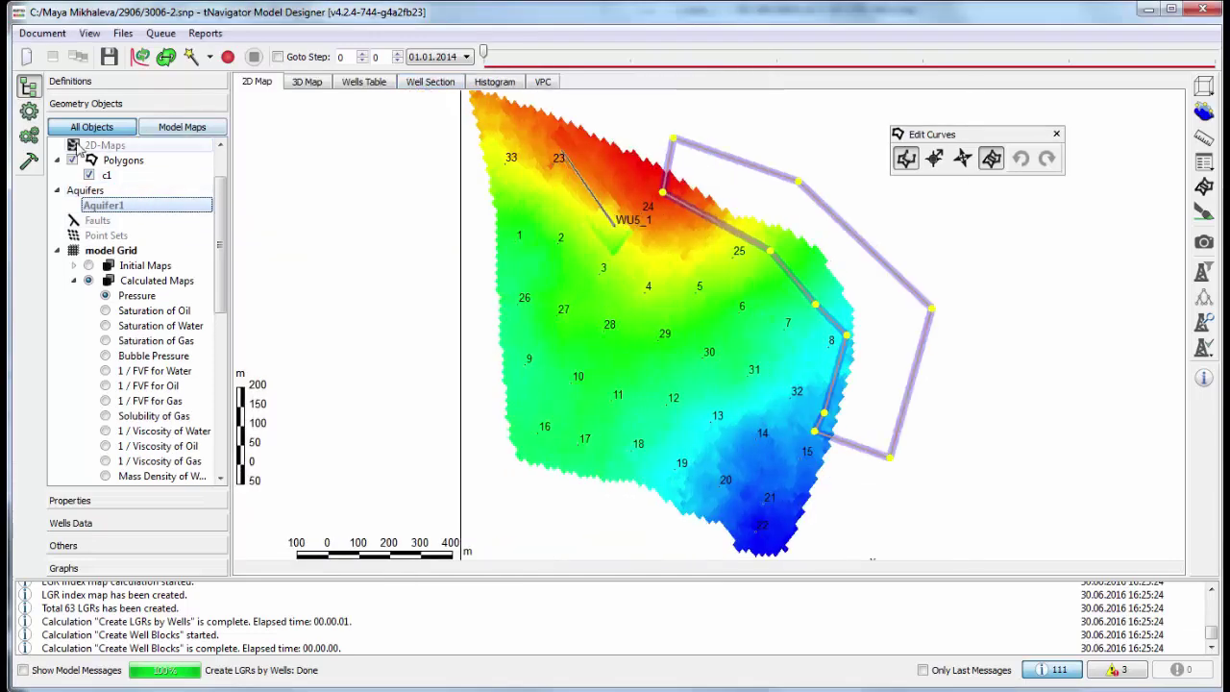
Calculate the aquifer by polygon c1 and view the green aquifer blocks on the 3D map.
left_click(30, 161)
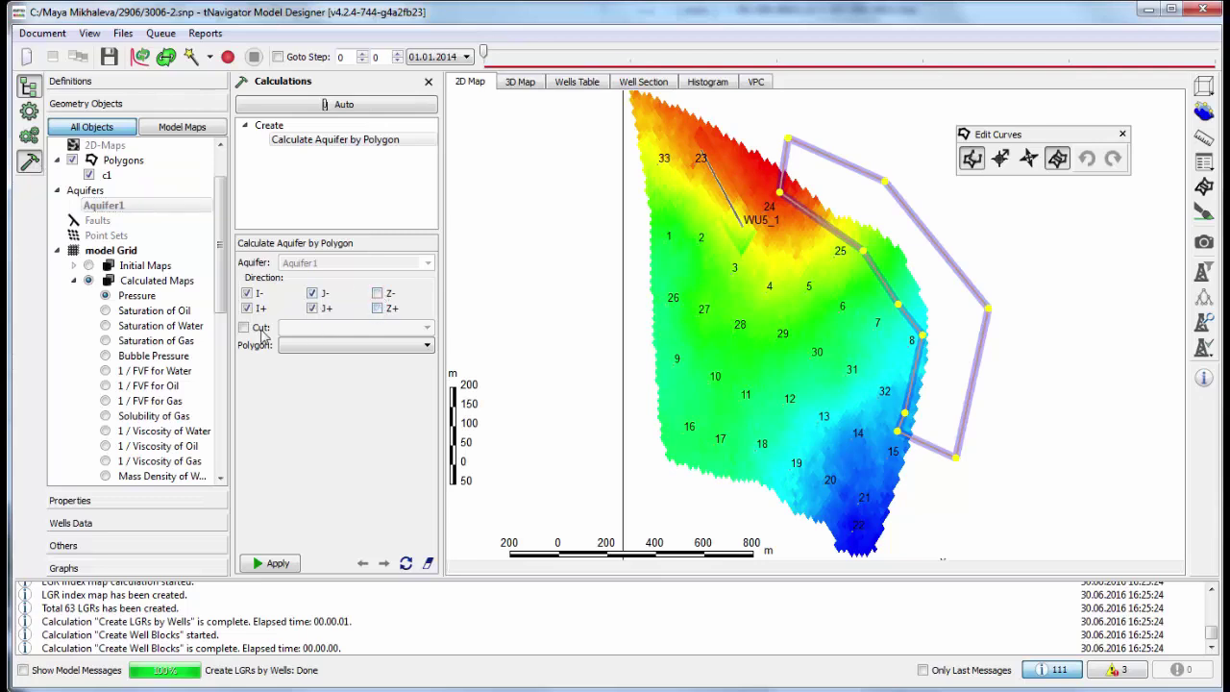
left_click(337, 345)
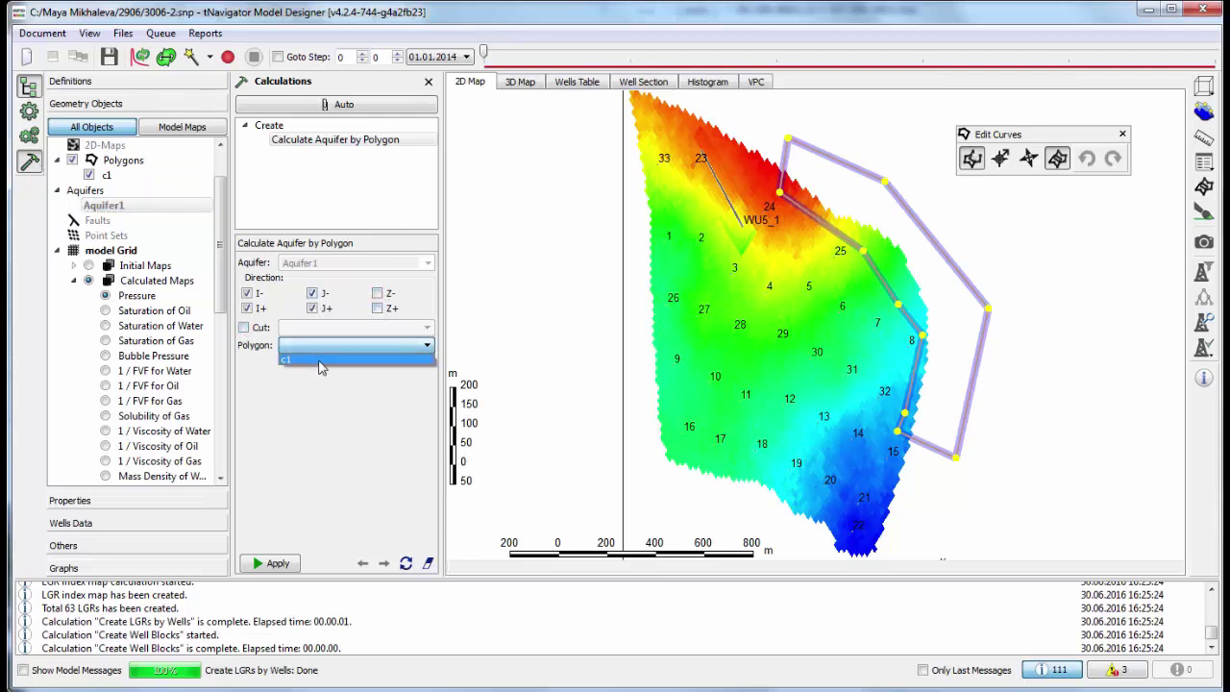
left_click(319, 364)
left_click(278, 564)
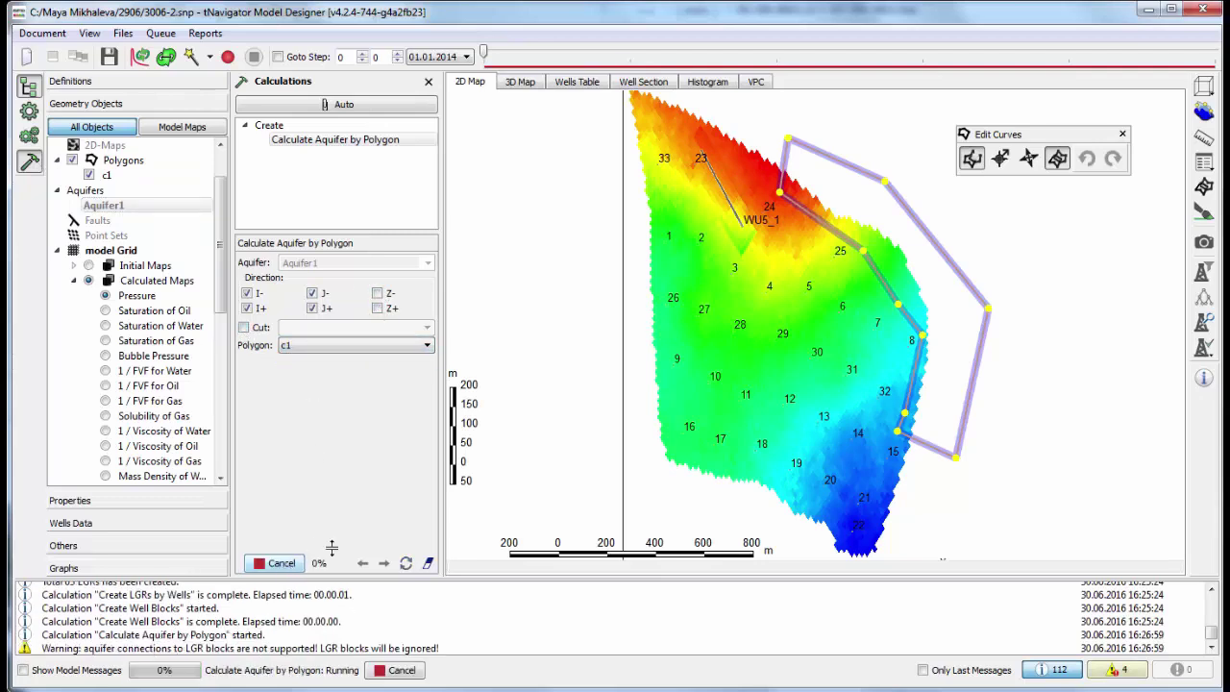
left_click(519, 83)
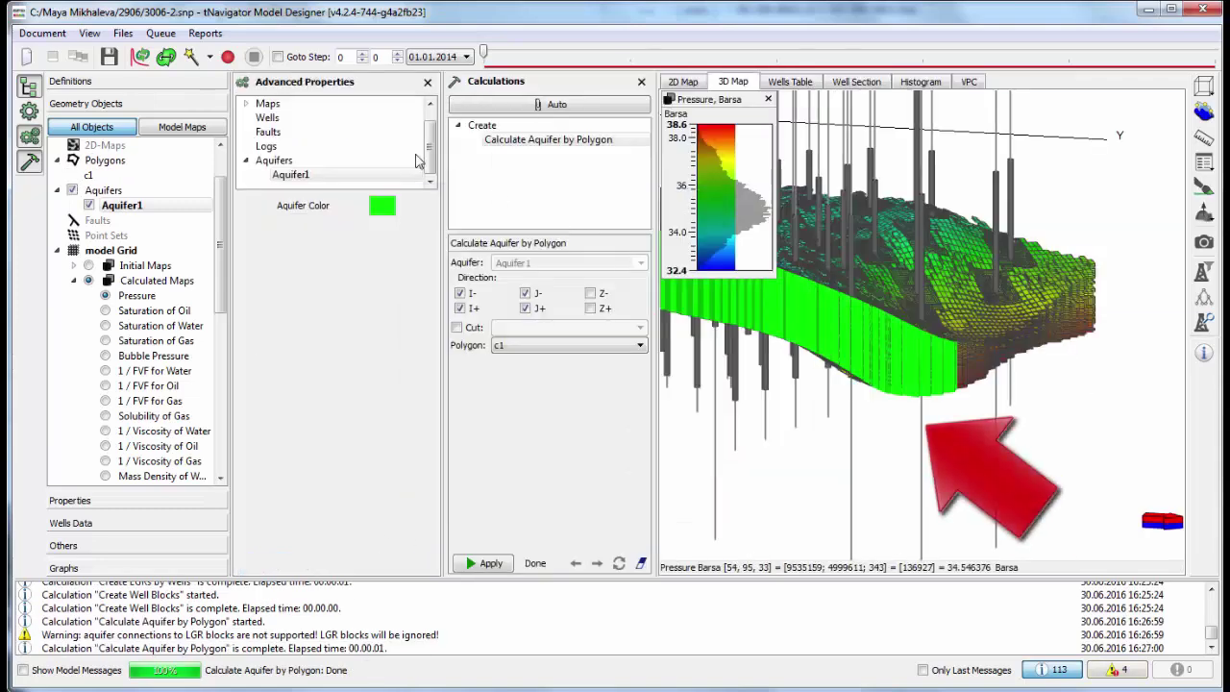
left_click(427, 82)
mouse_move(747, 344)
left_mouse_down()
mouse_move(776, 352)
mouse_move(750, 372)
mouse_move(868, 301)
mouse_move(747, 354)
left_mouse_up()
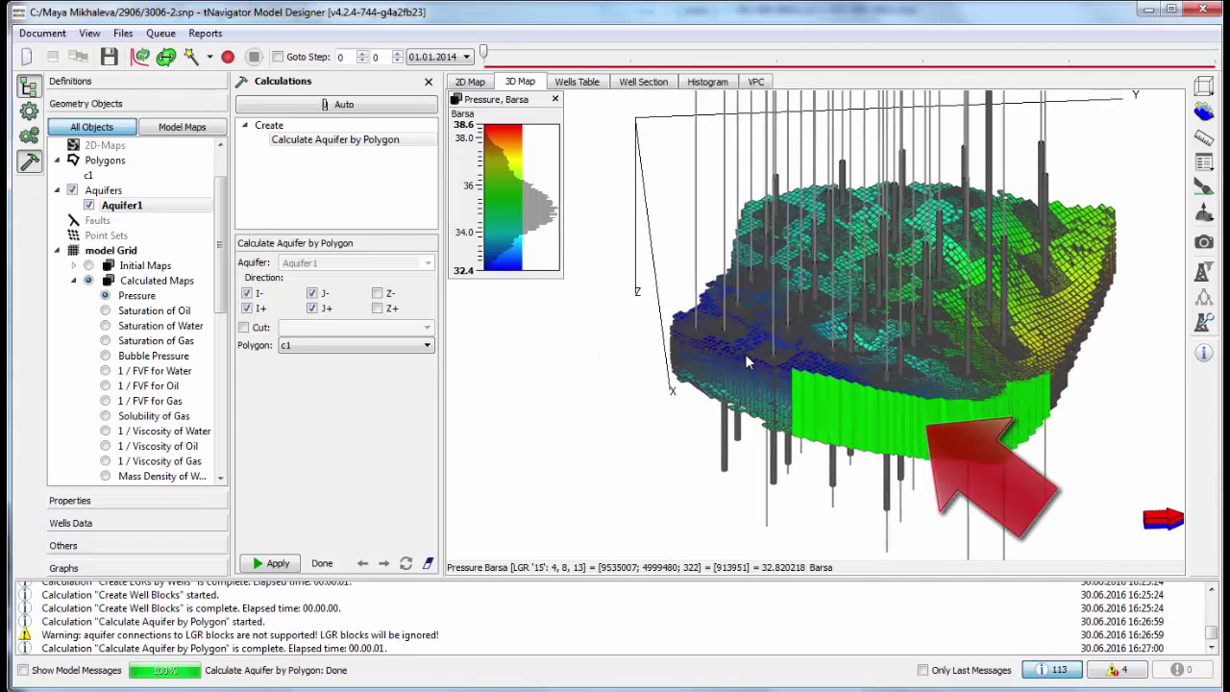
In Aquifer1's Aquifer Settings, switch Aquifer Type from Fetkovich to Carter-Tracy and close the dialog.
right_click(136, 208)
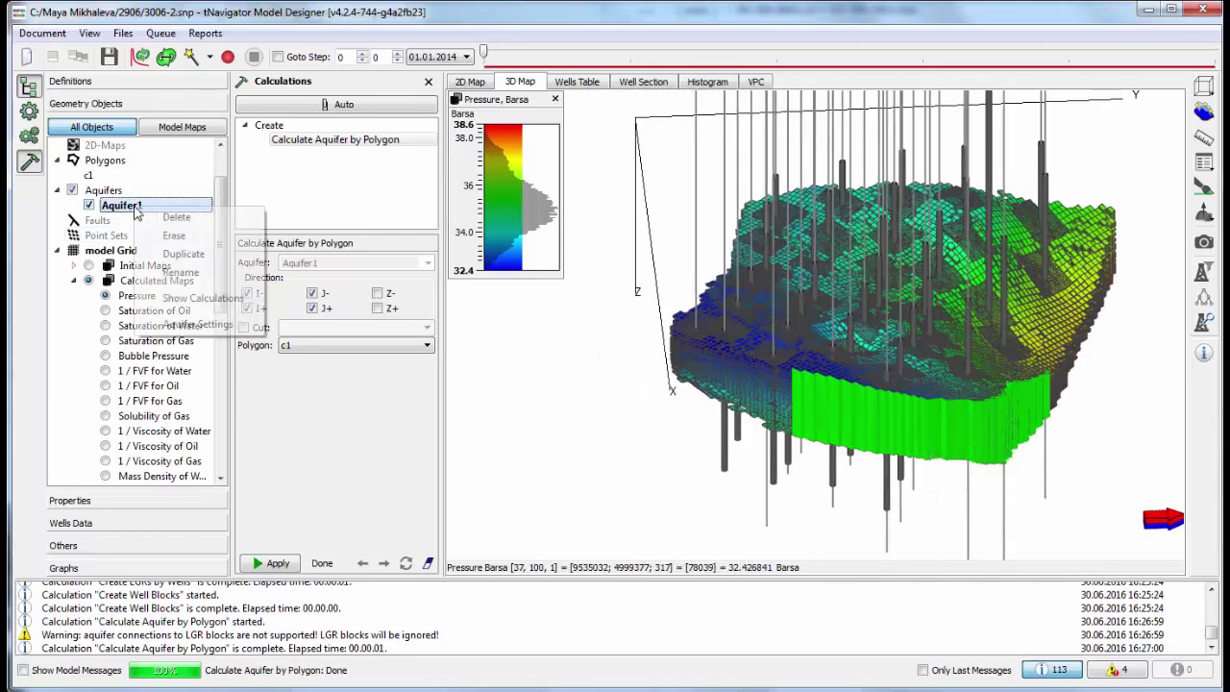
left_click(192, 324)
double_click(475, 205)
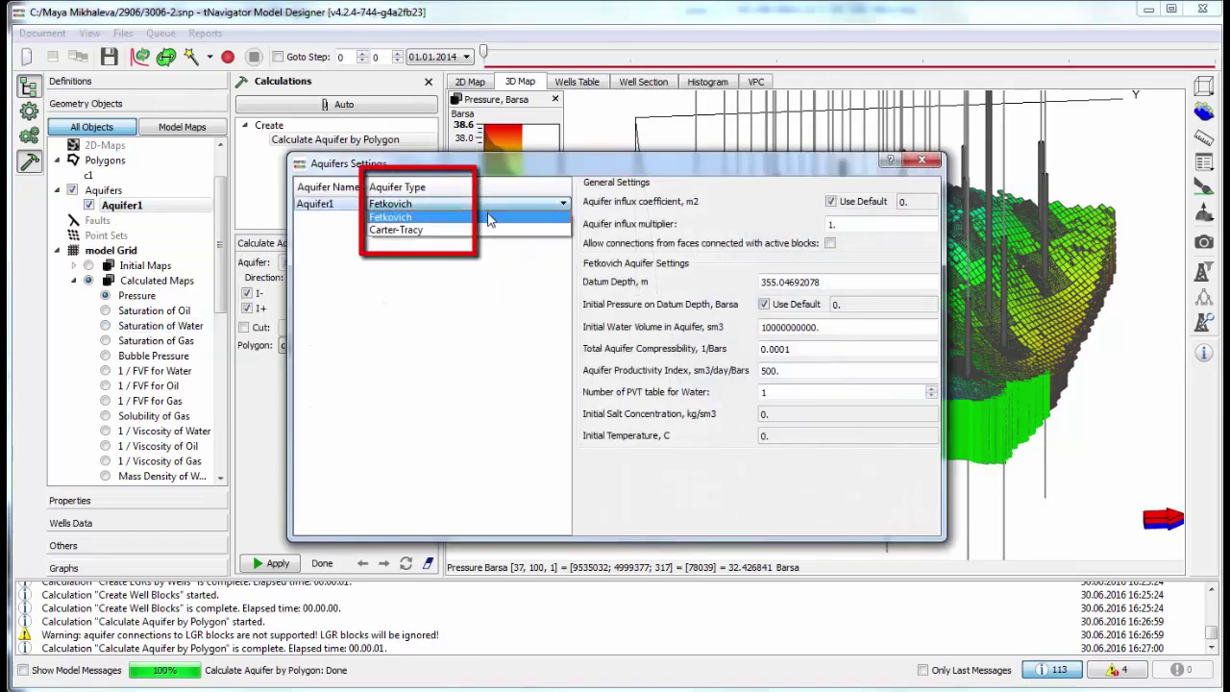
left_click(491, 231)
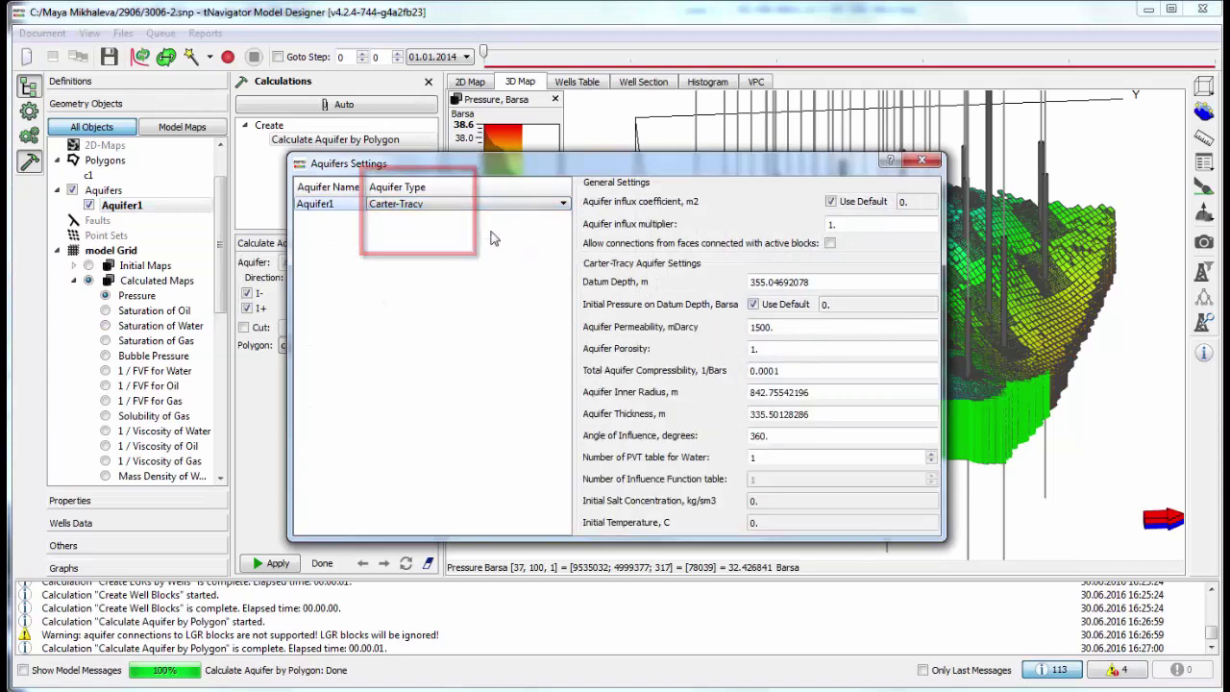
left_click(930, 166)
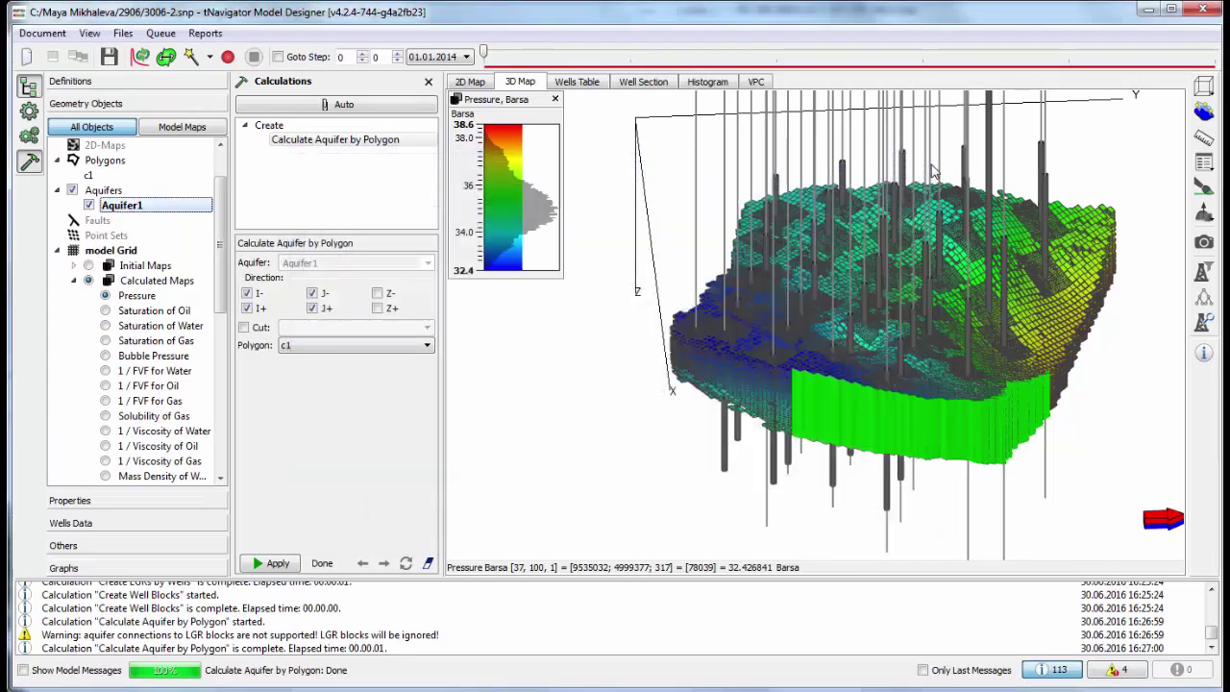